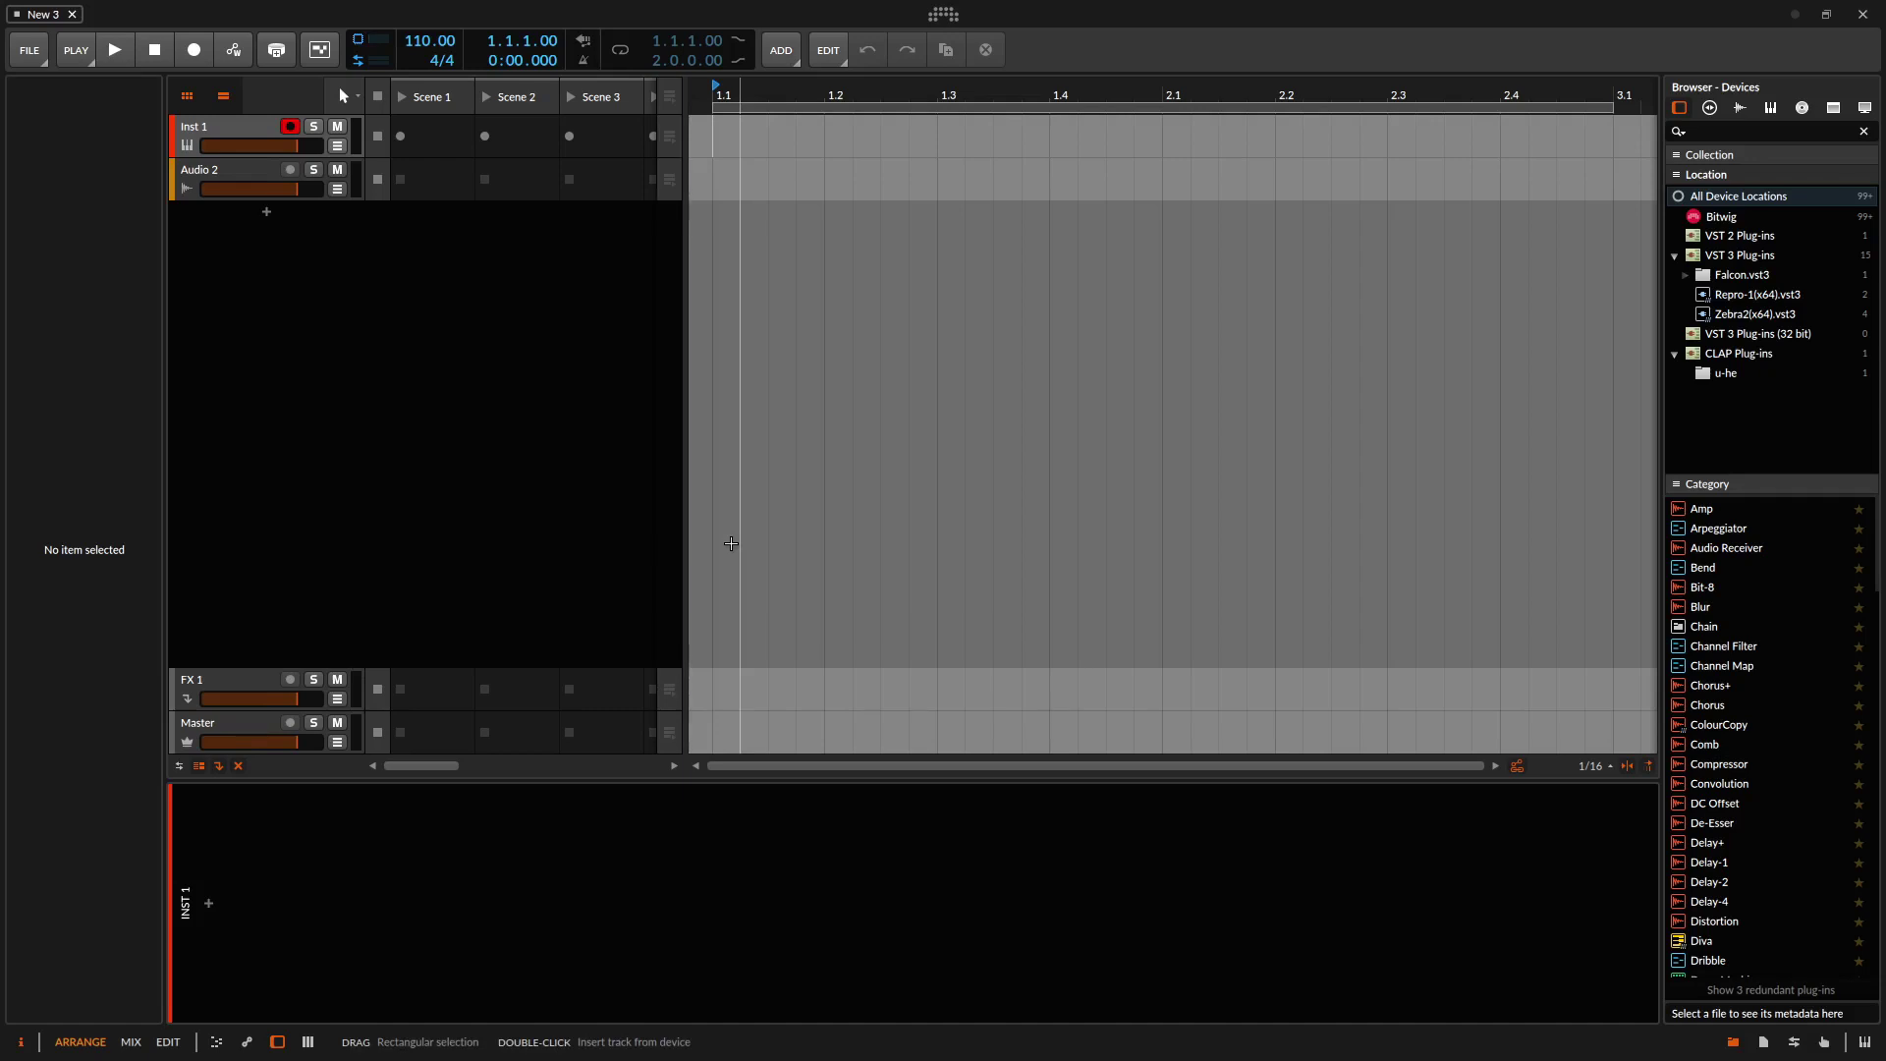
Hide the inspector, clip launcher, browser and device panel, and enlarge the heights of the arranger tracks.
key("i")
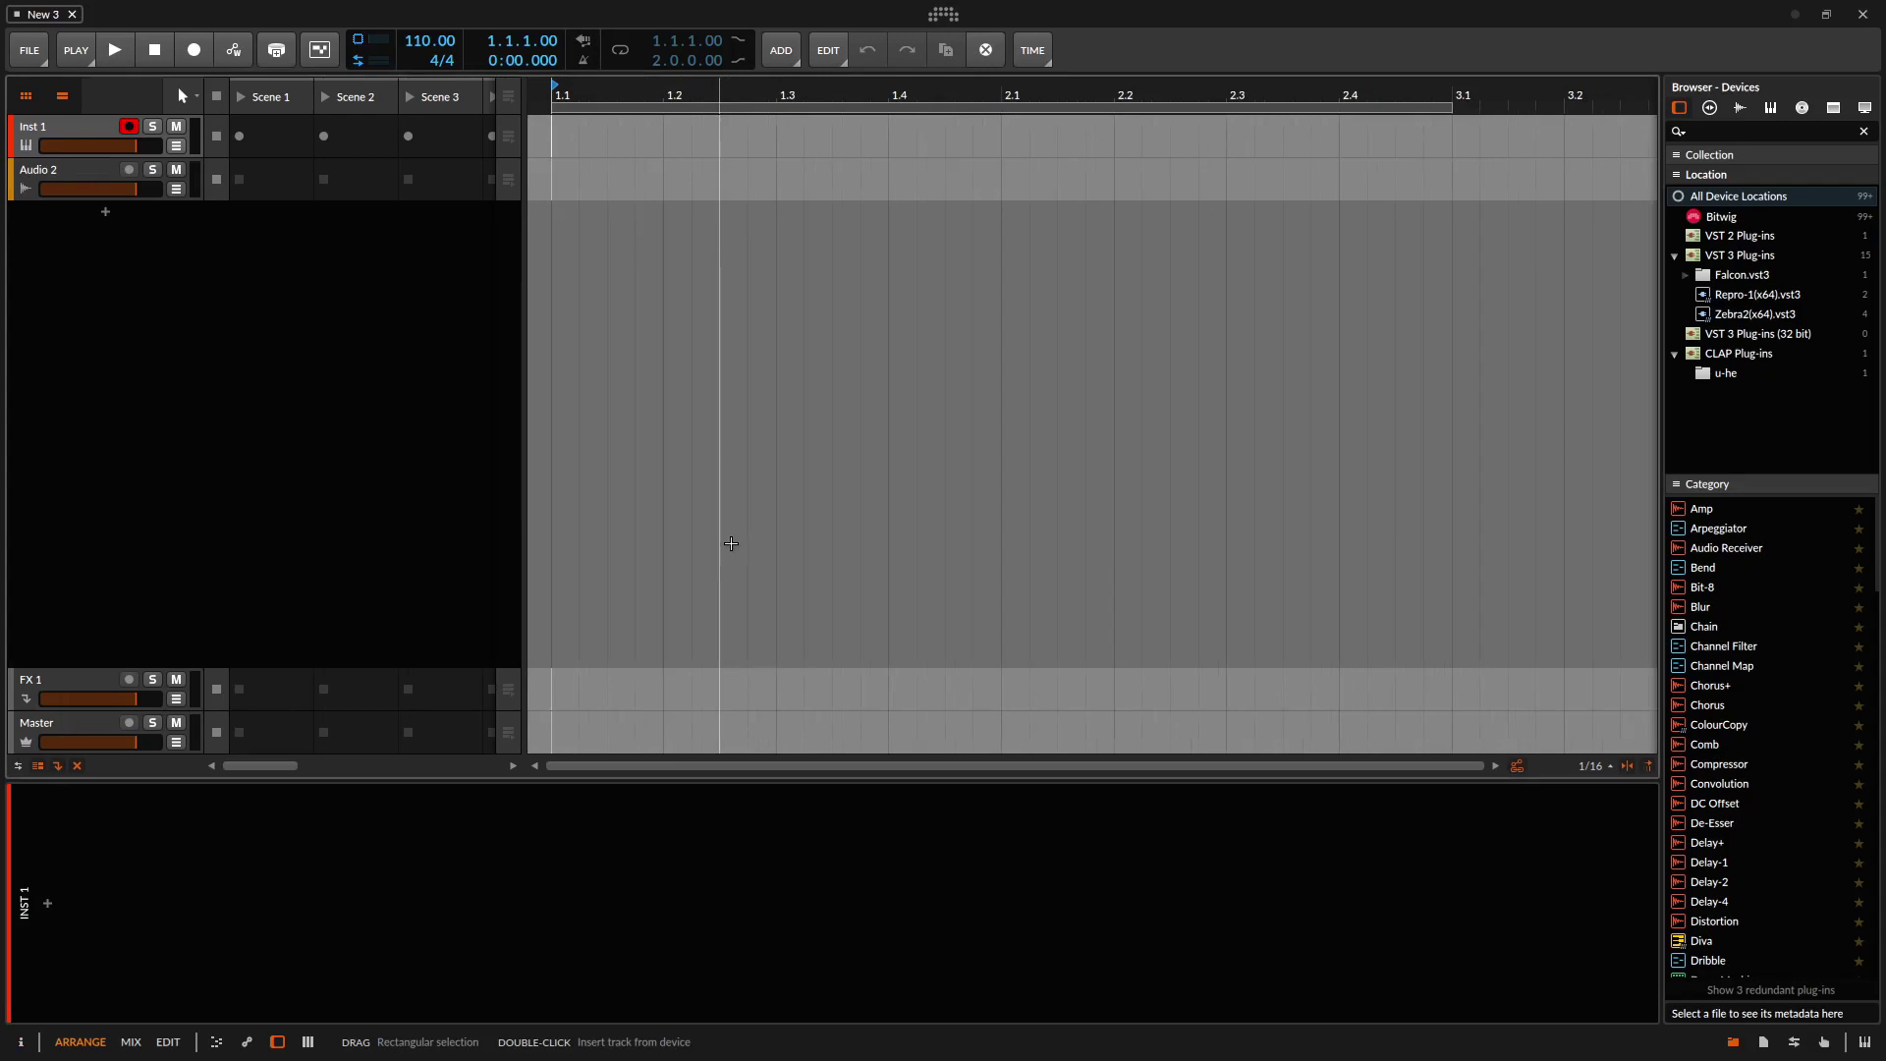
key("ctrl+shift+l")
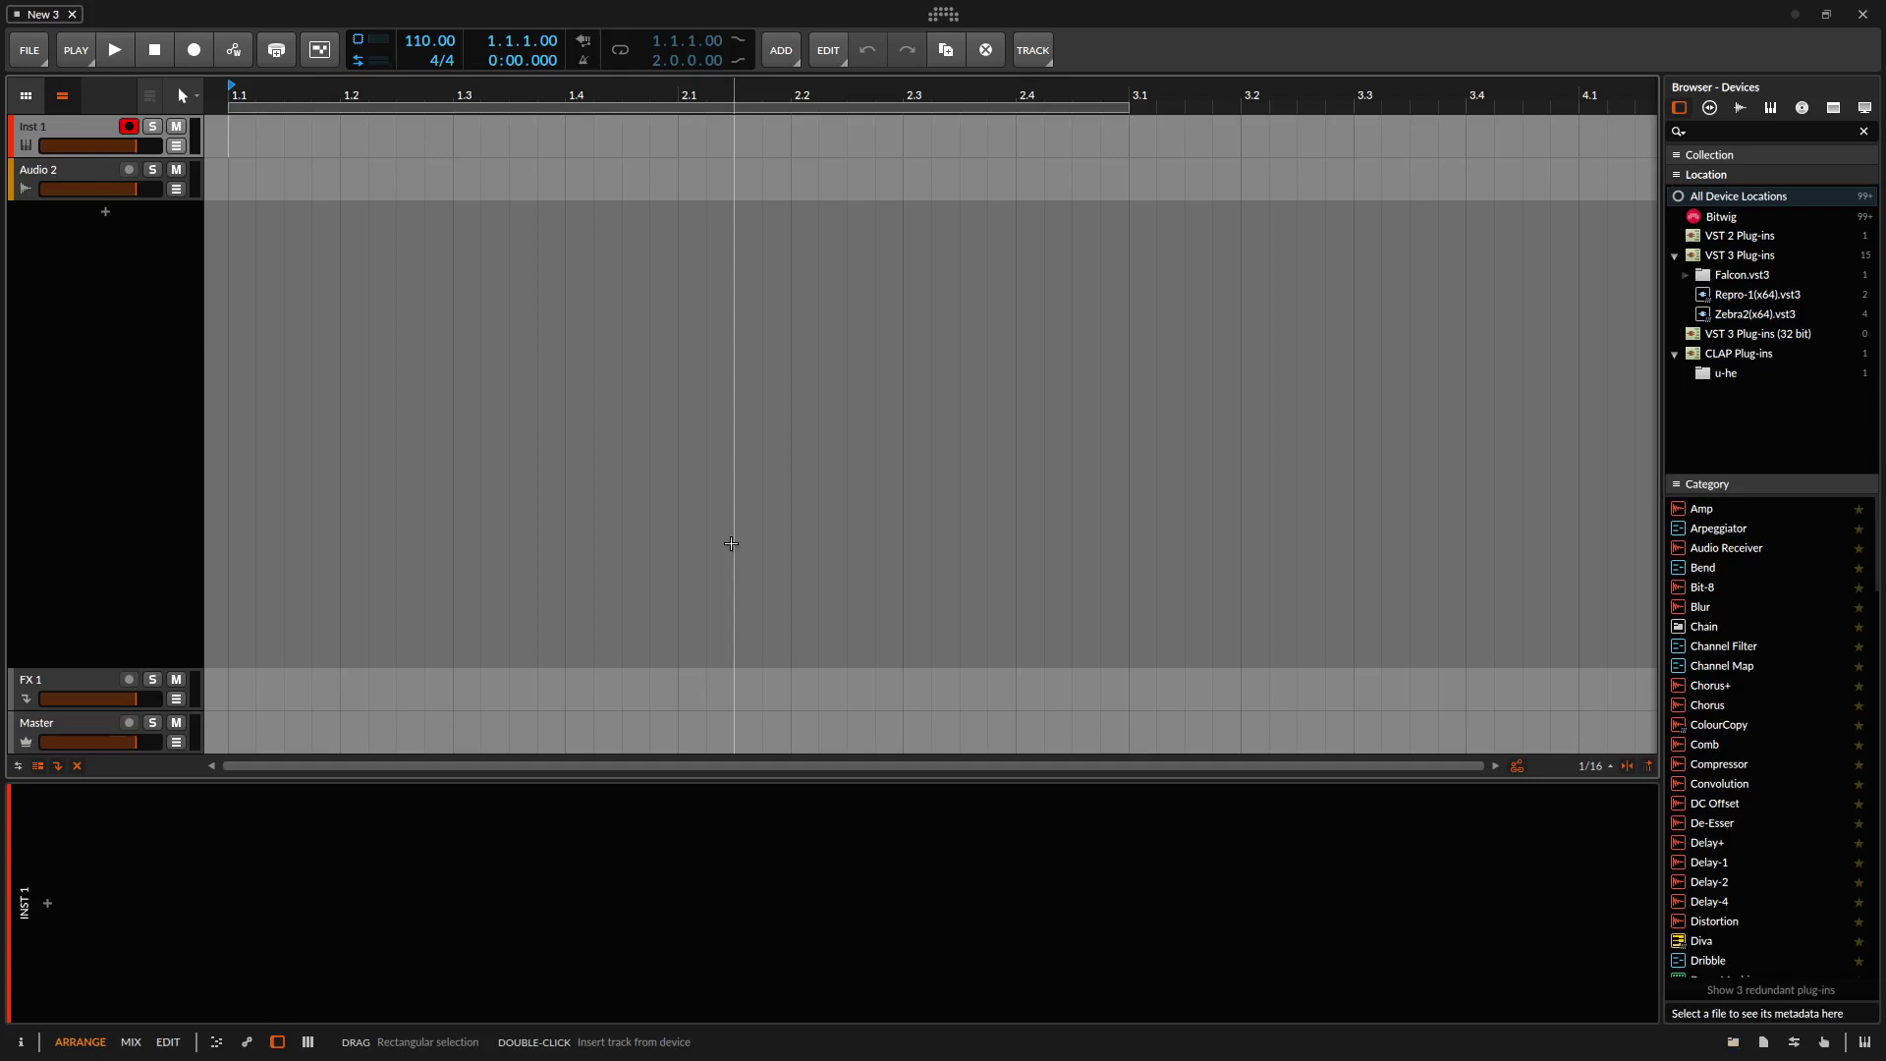
key("b")
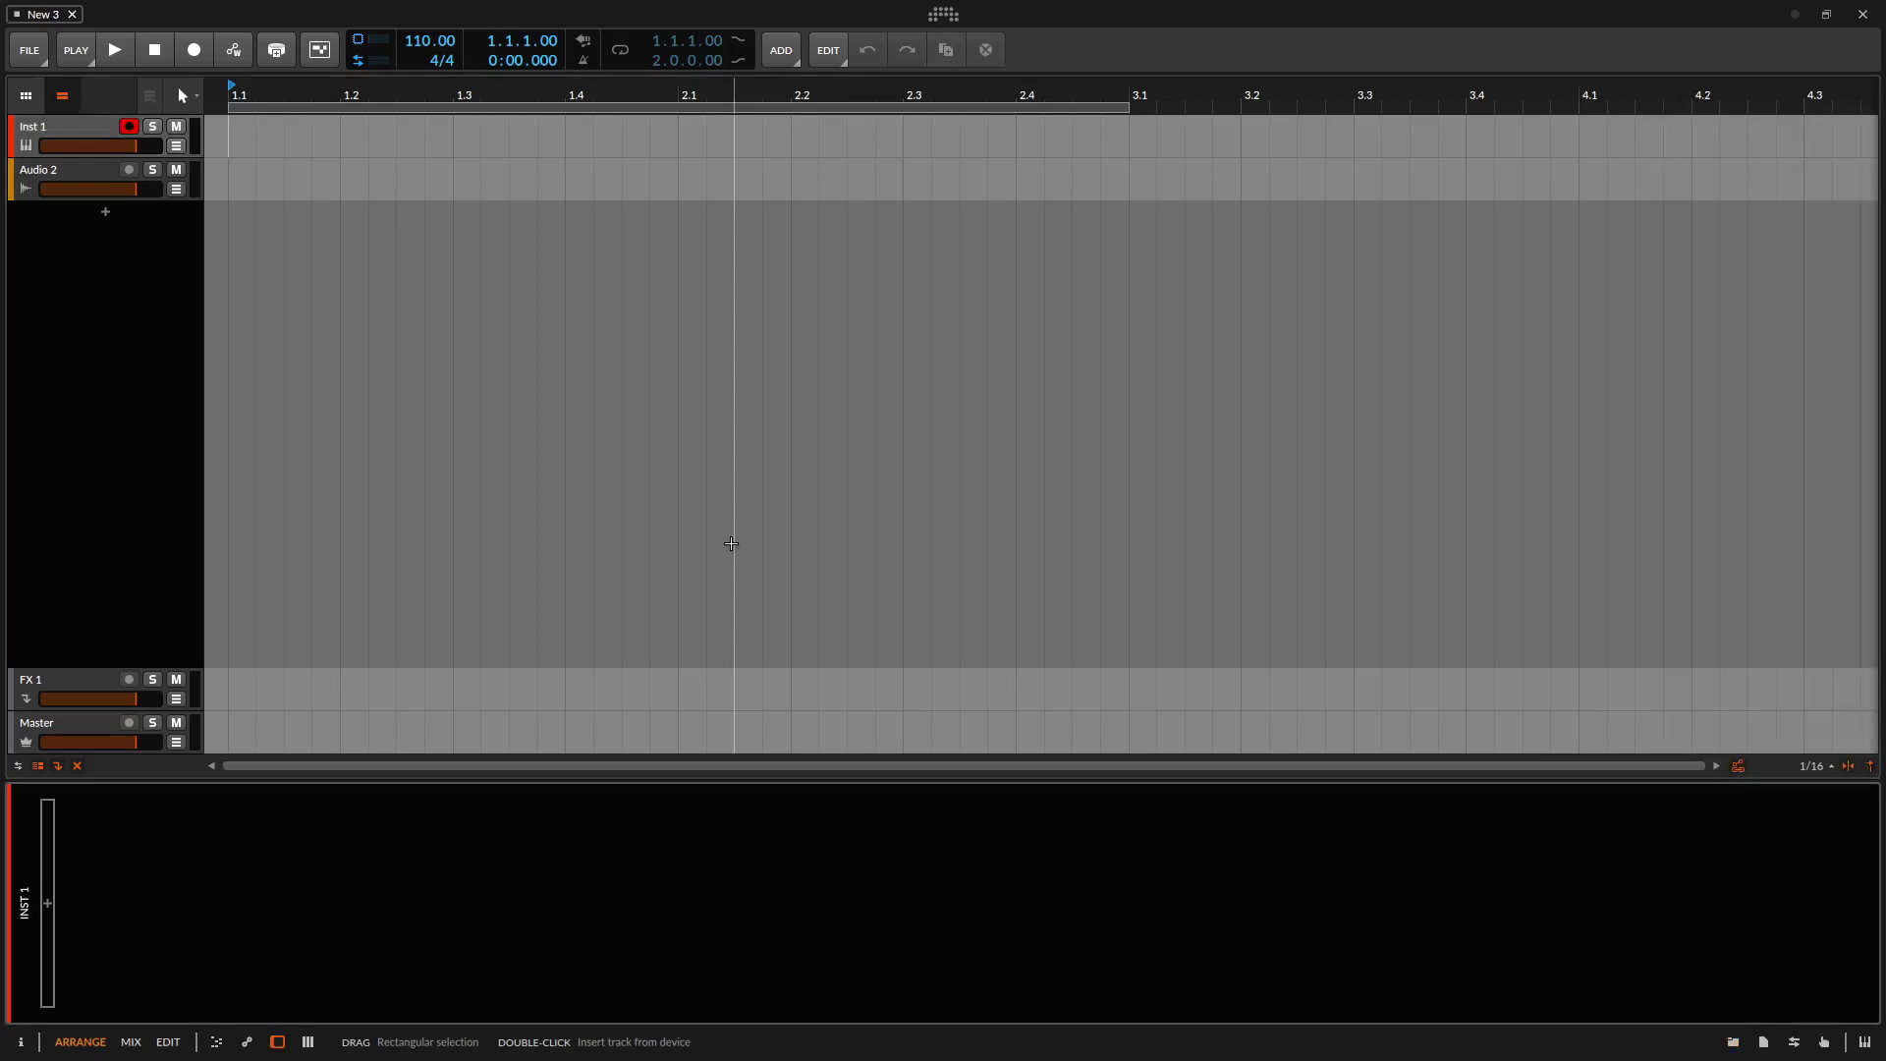
key("d")
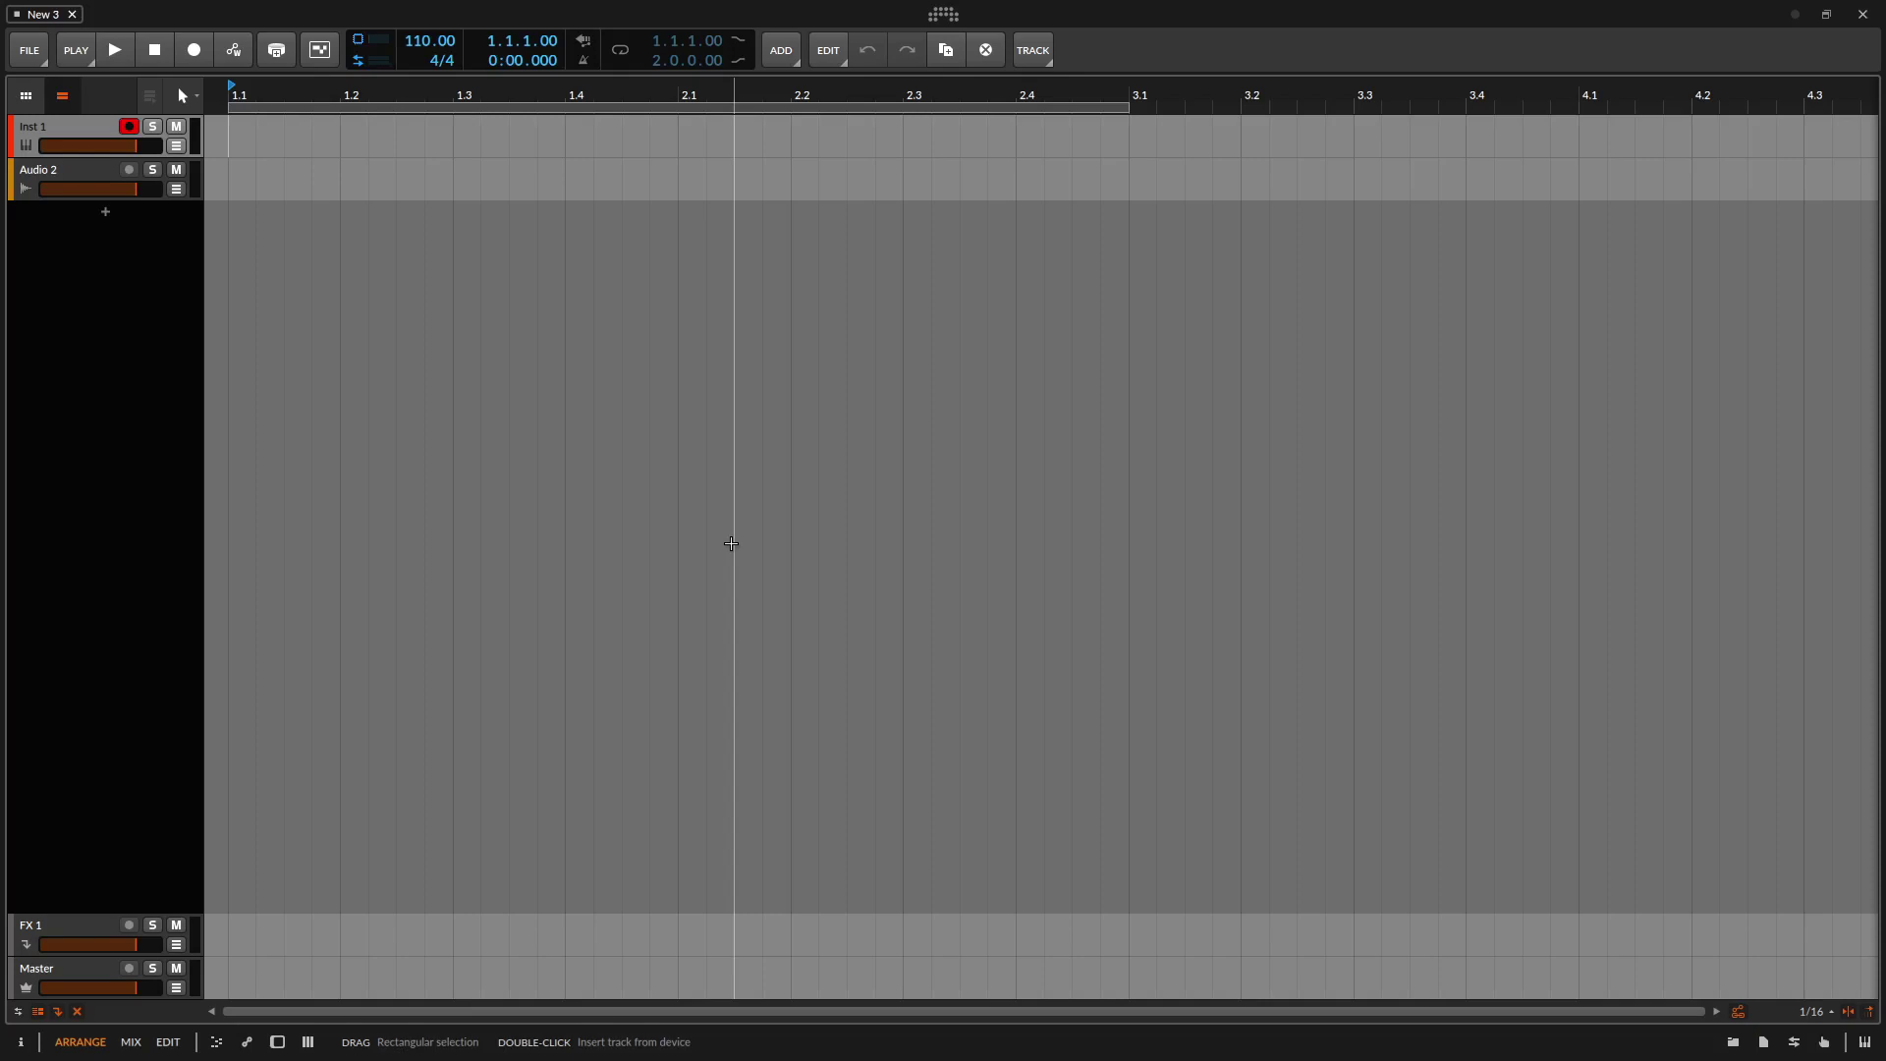
key("alt+plus")
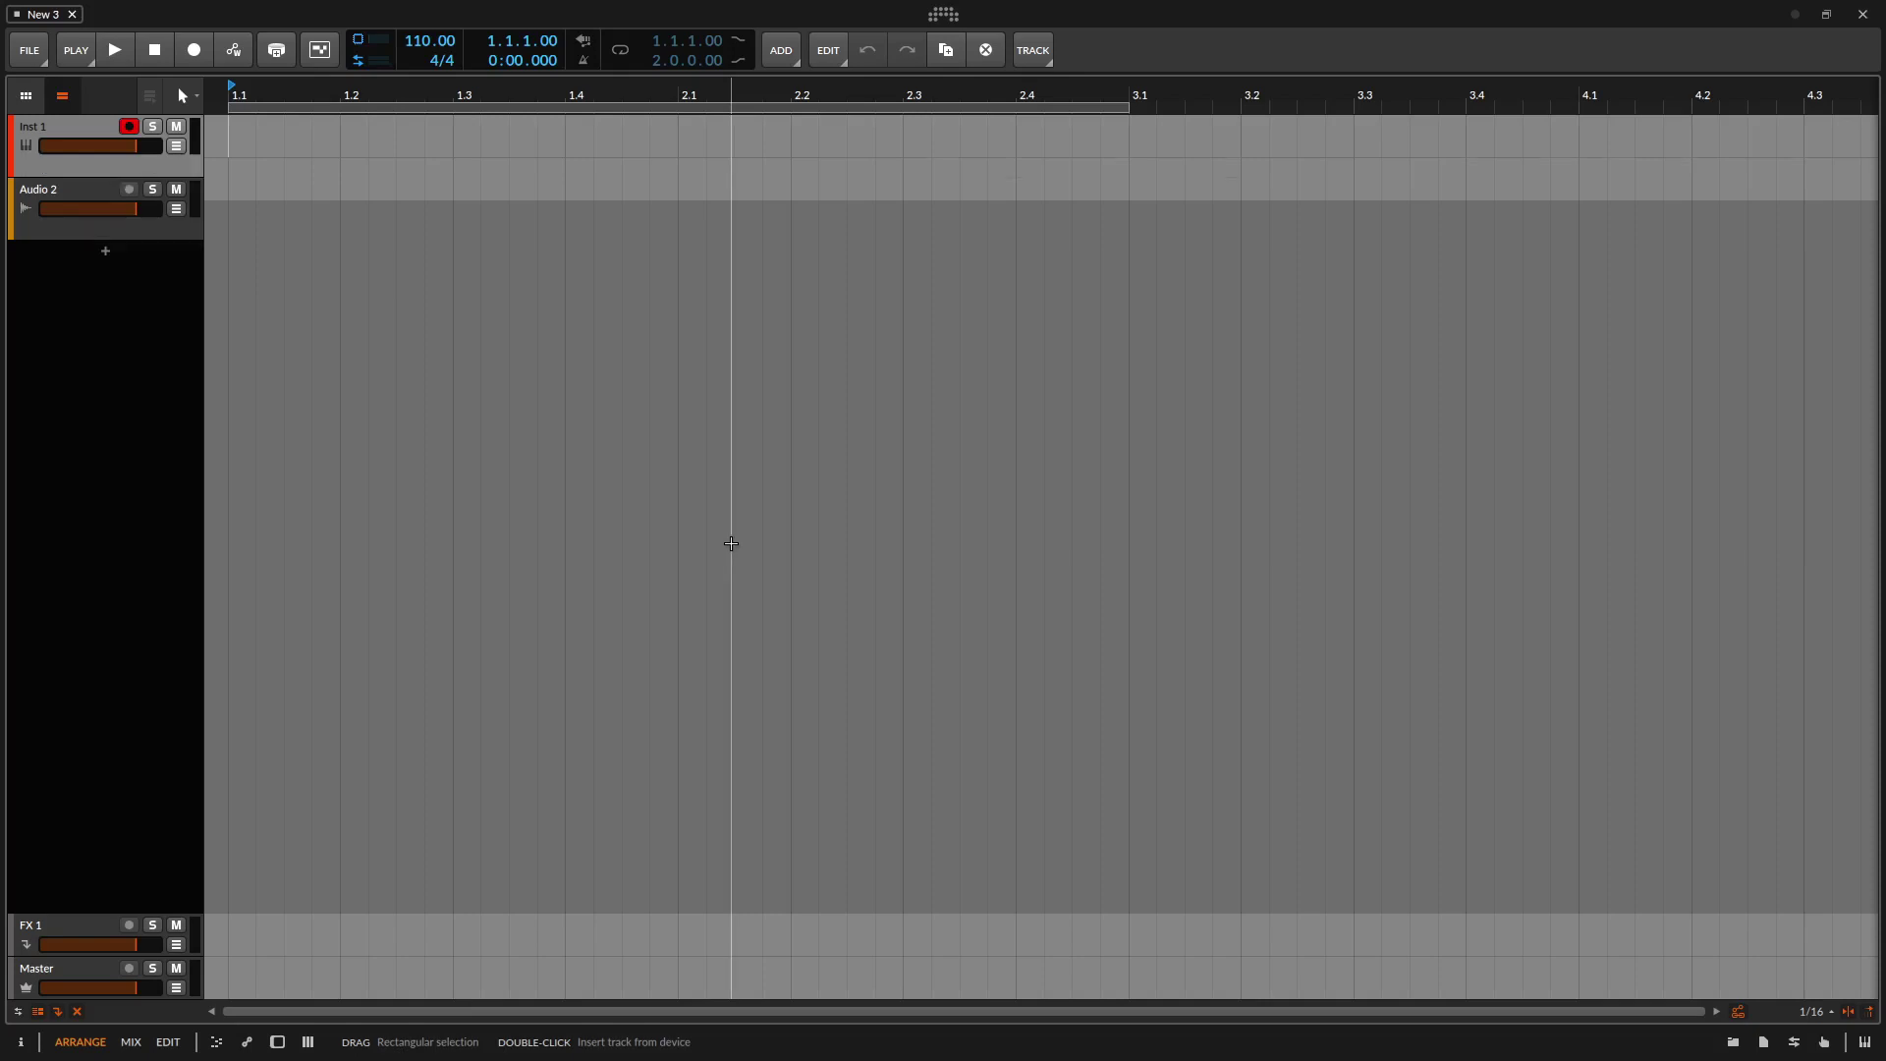
key("alt+plus")
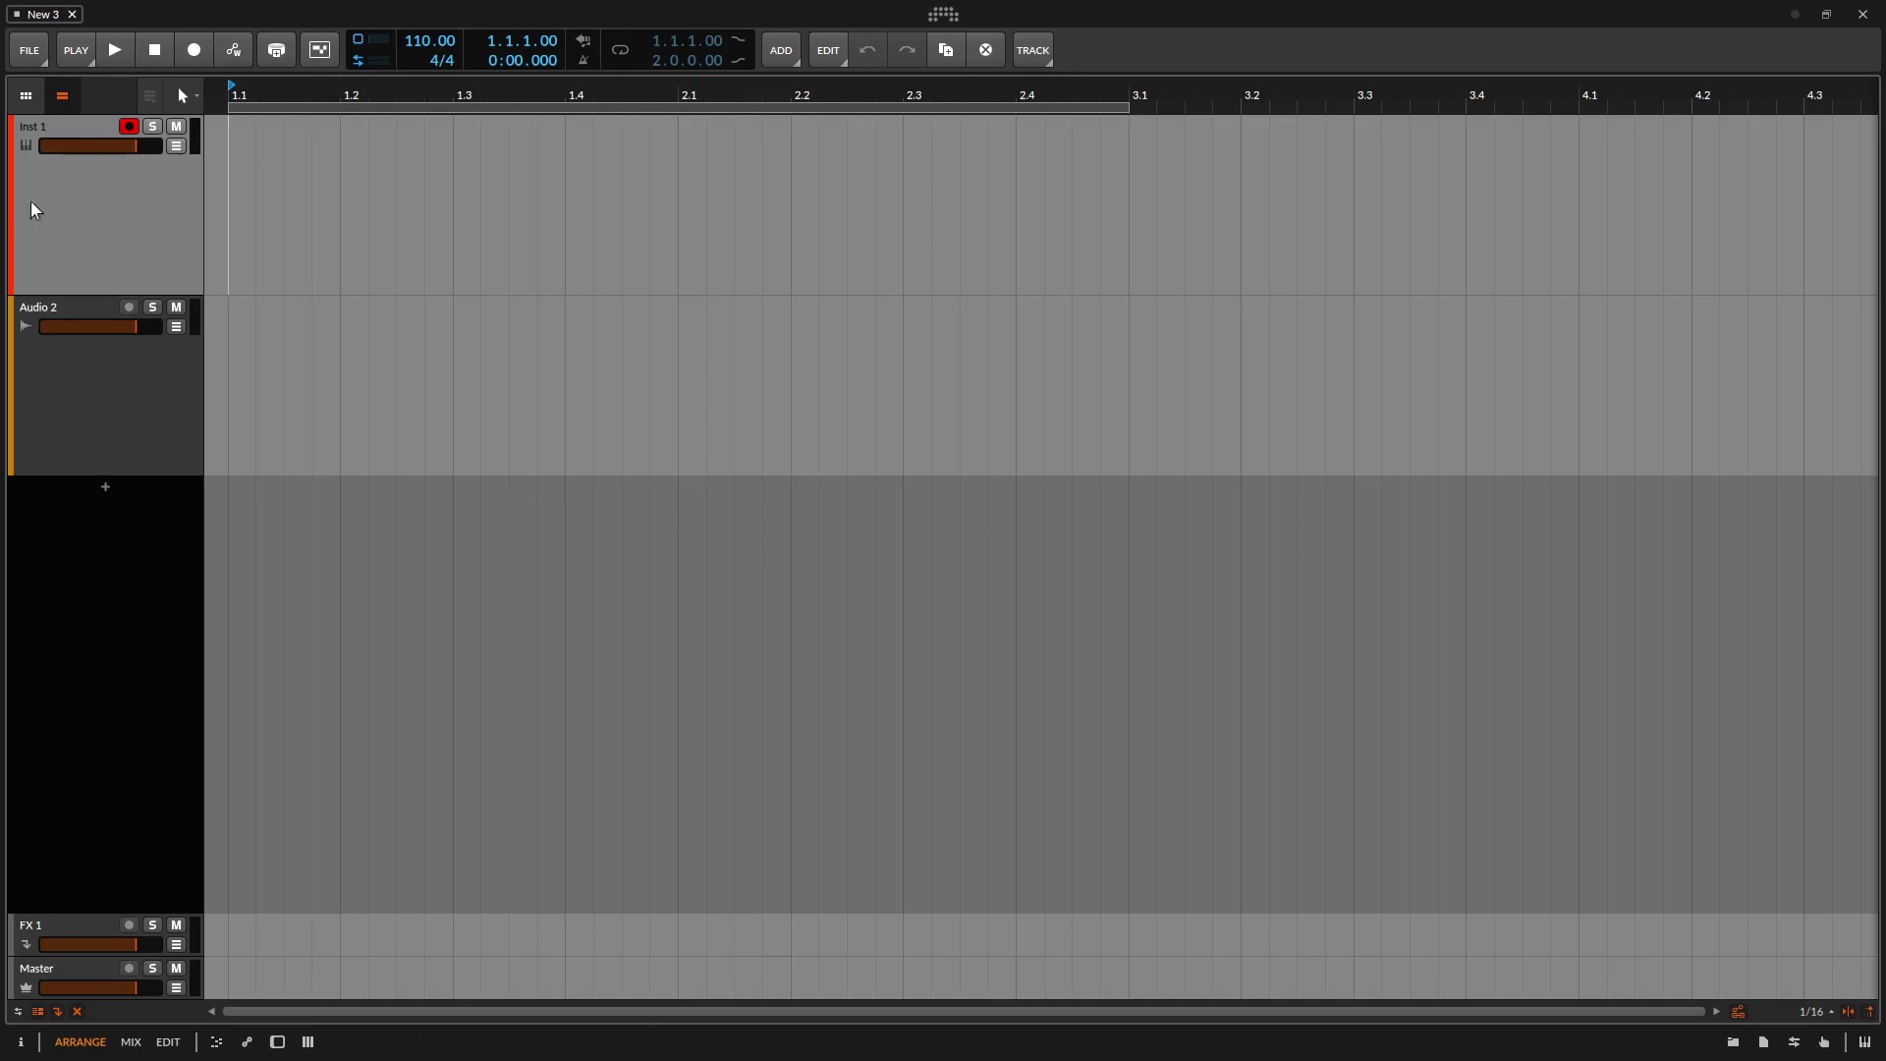
Look up the keyboard shortcuts for "zoom" in the settings, examining the arranger lane height actions.
left_click(944, 17)
left_click(819, 66)
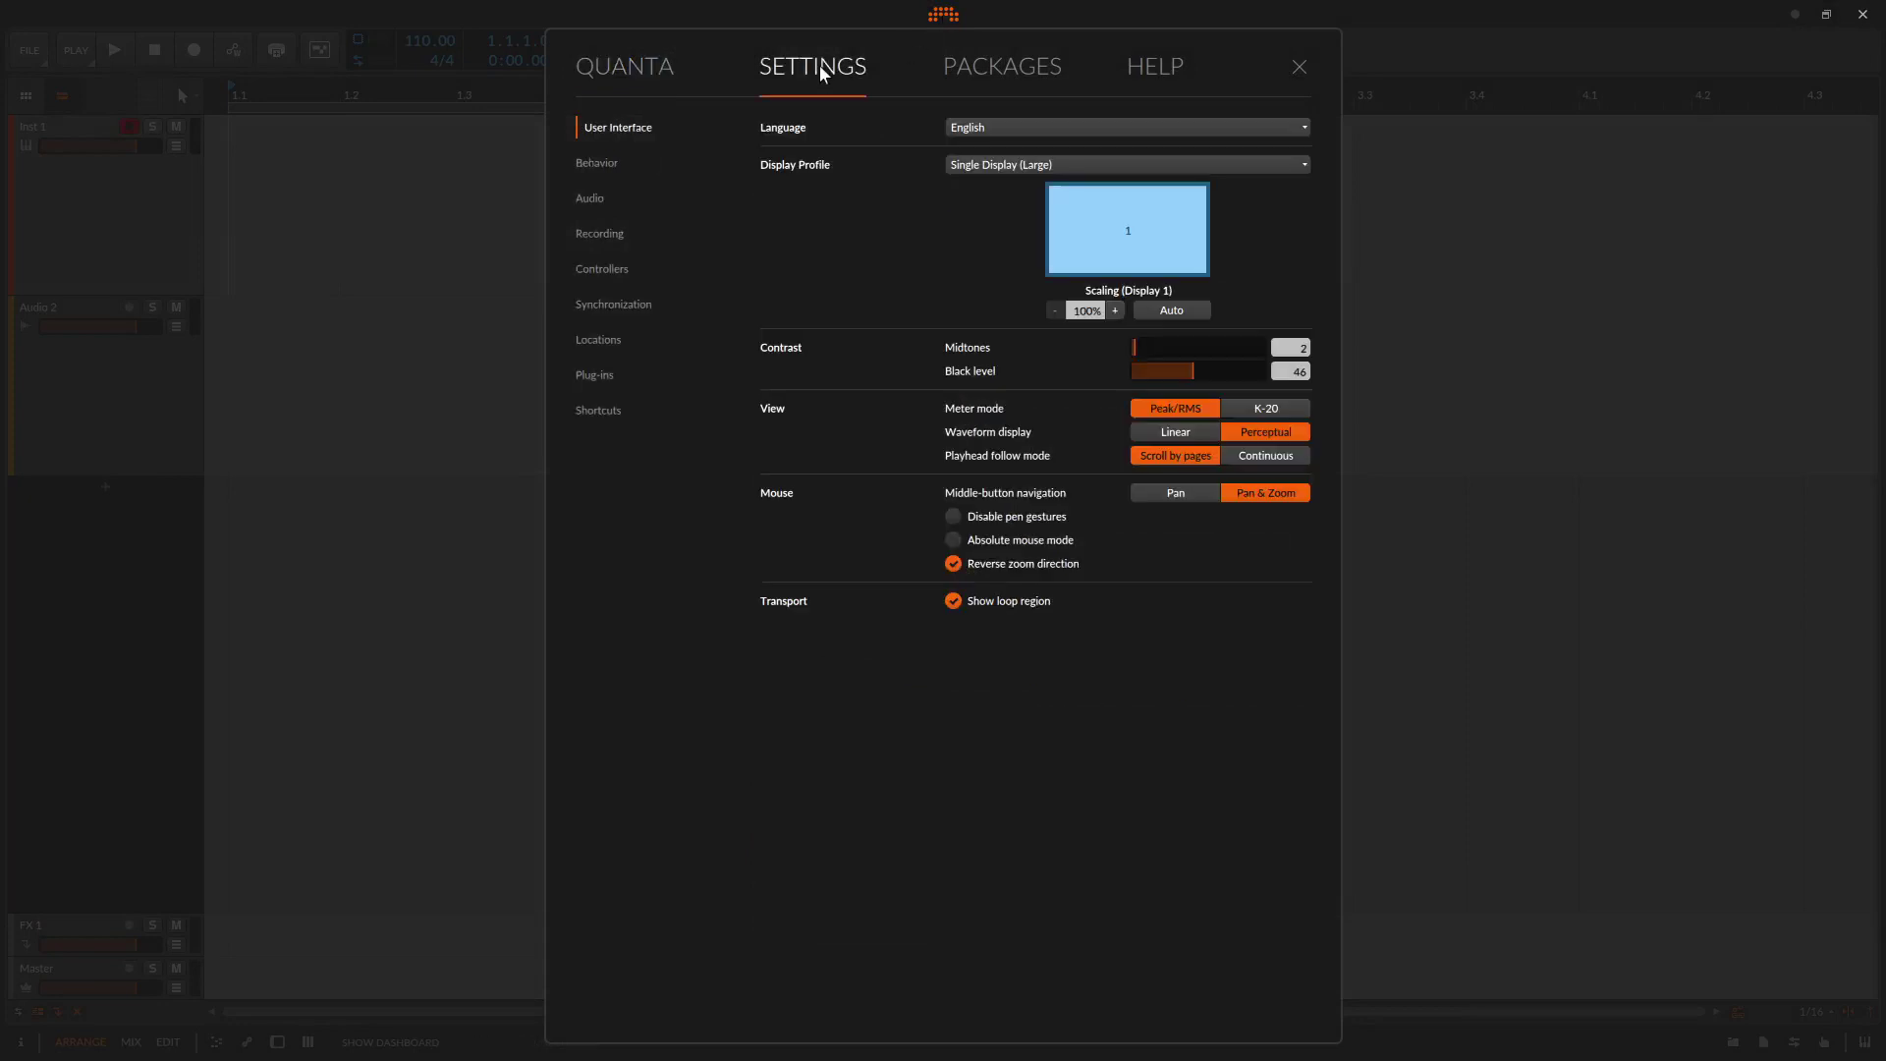
left_click(595, 413)
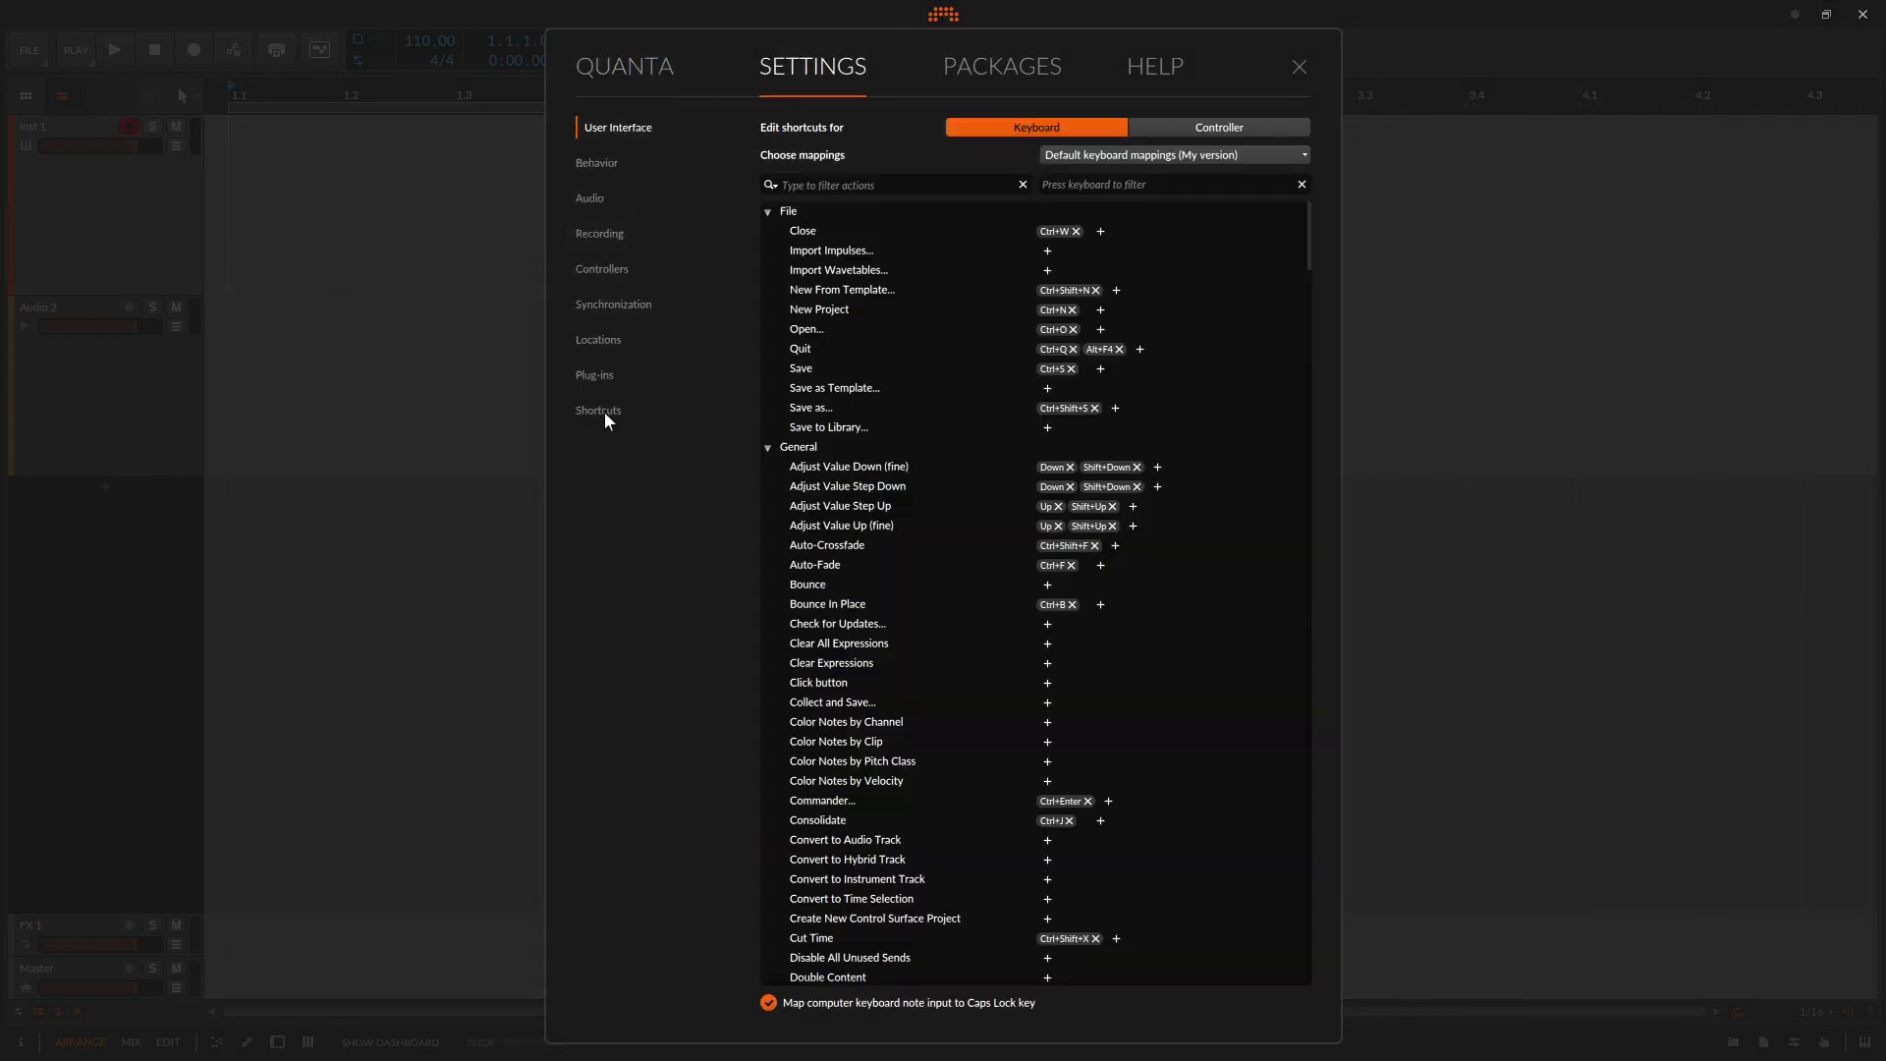
left_click(851, 185)
type("zoom")
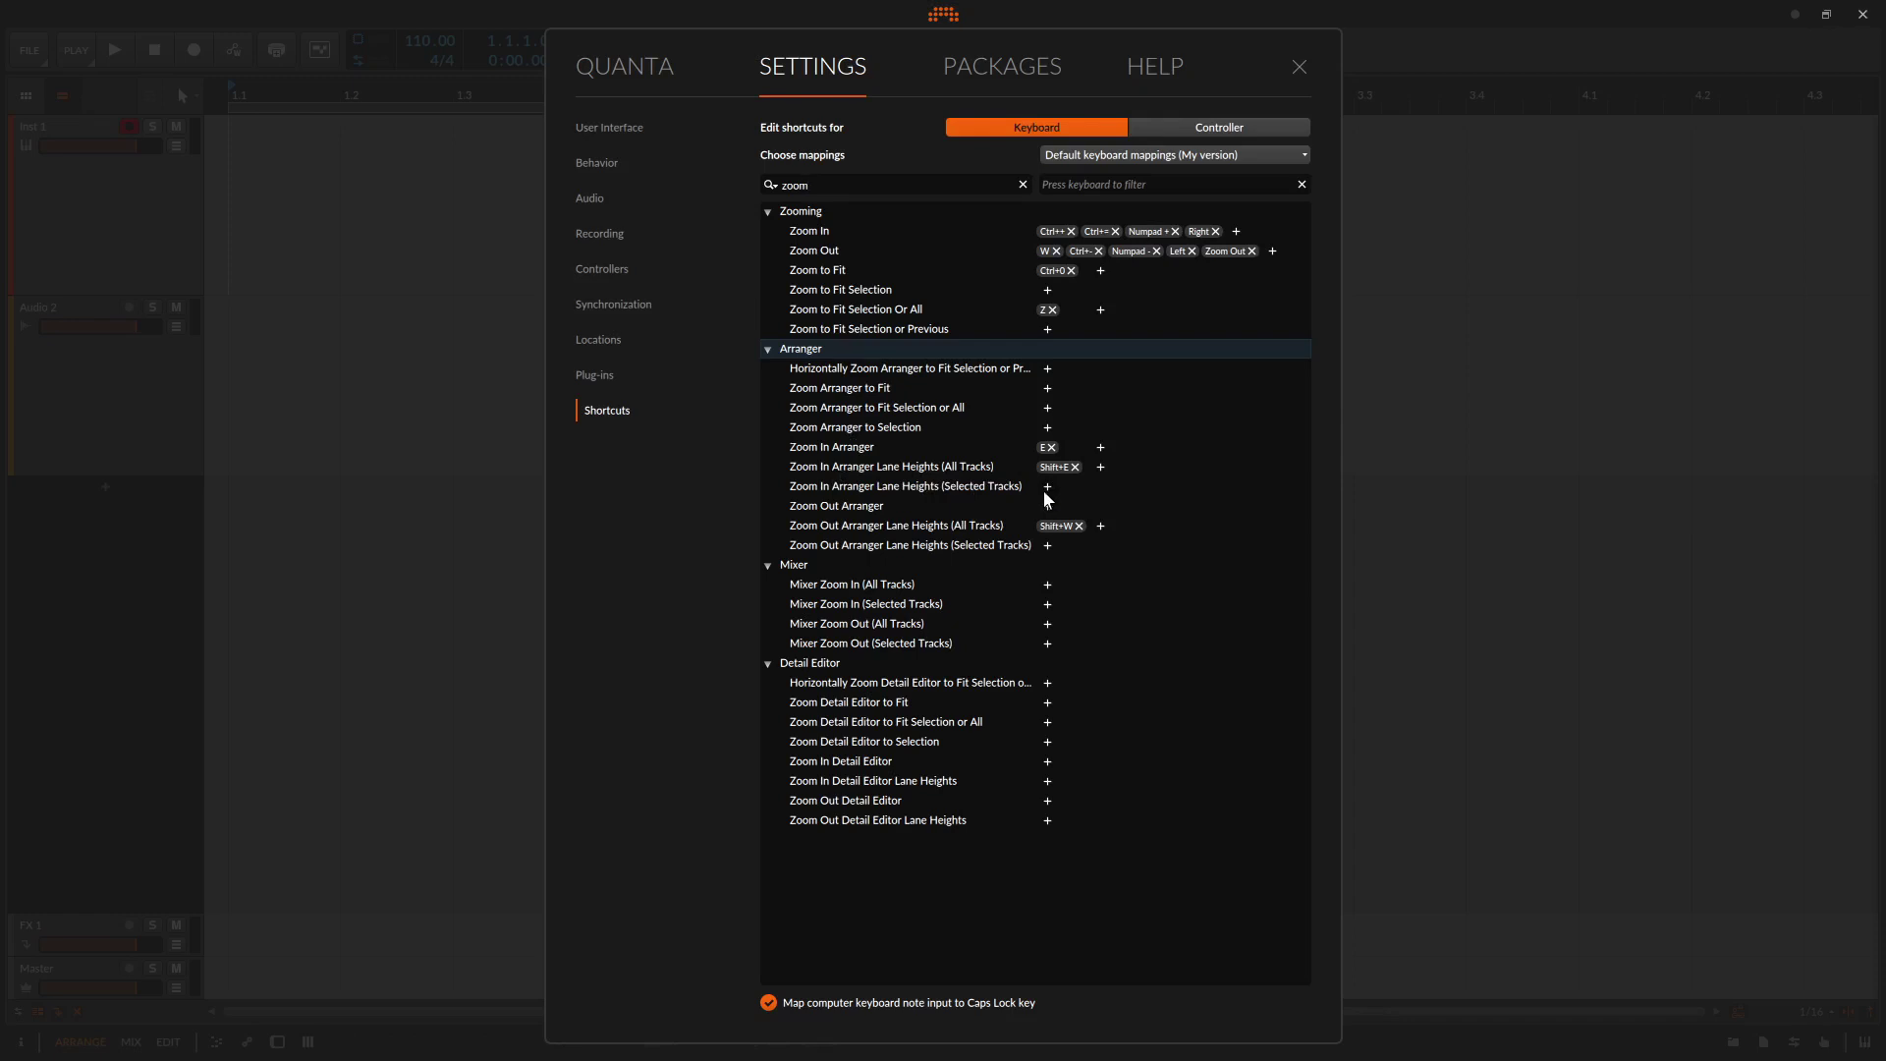
left_click(1298, 66)
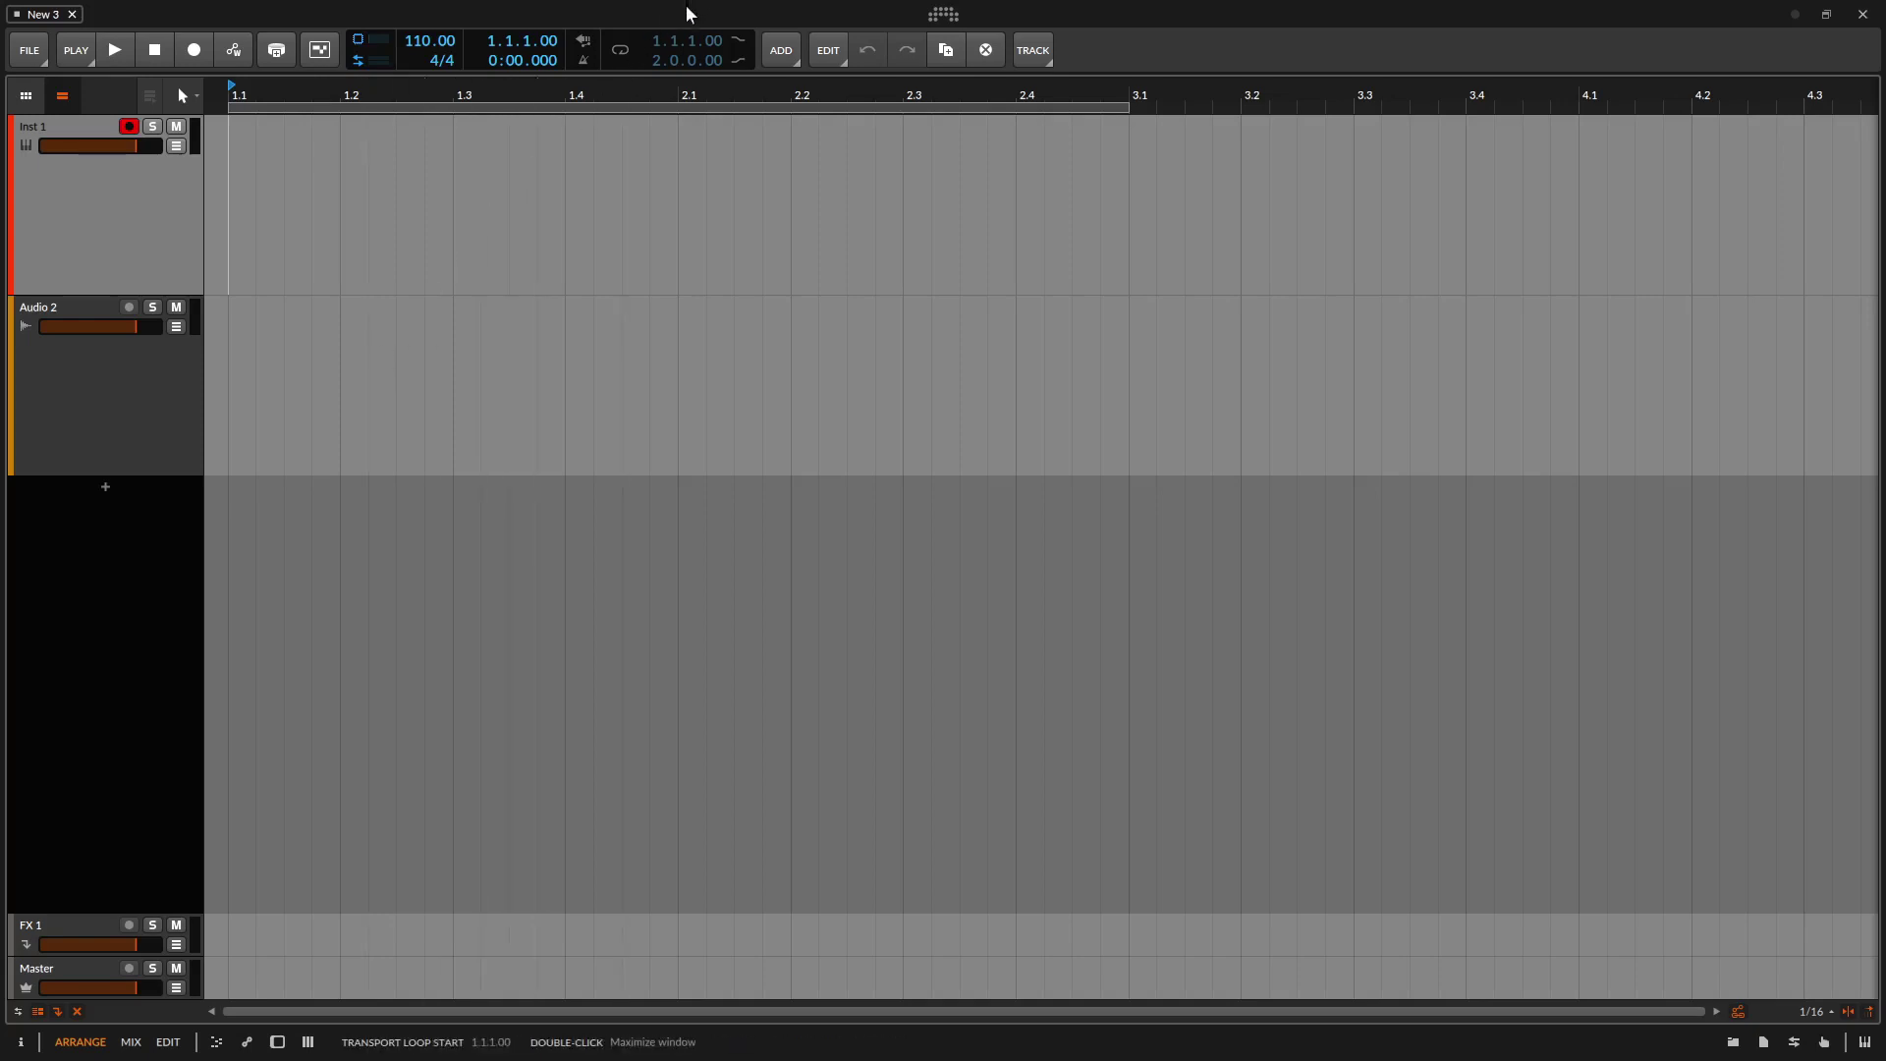
Pin the Add Instrument Track and Add Audio Track commands beside the Add menu.
left_click(789, 61)
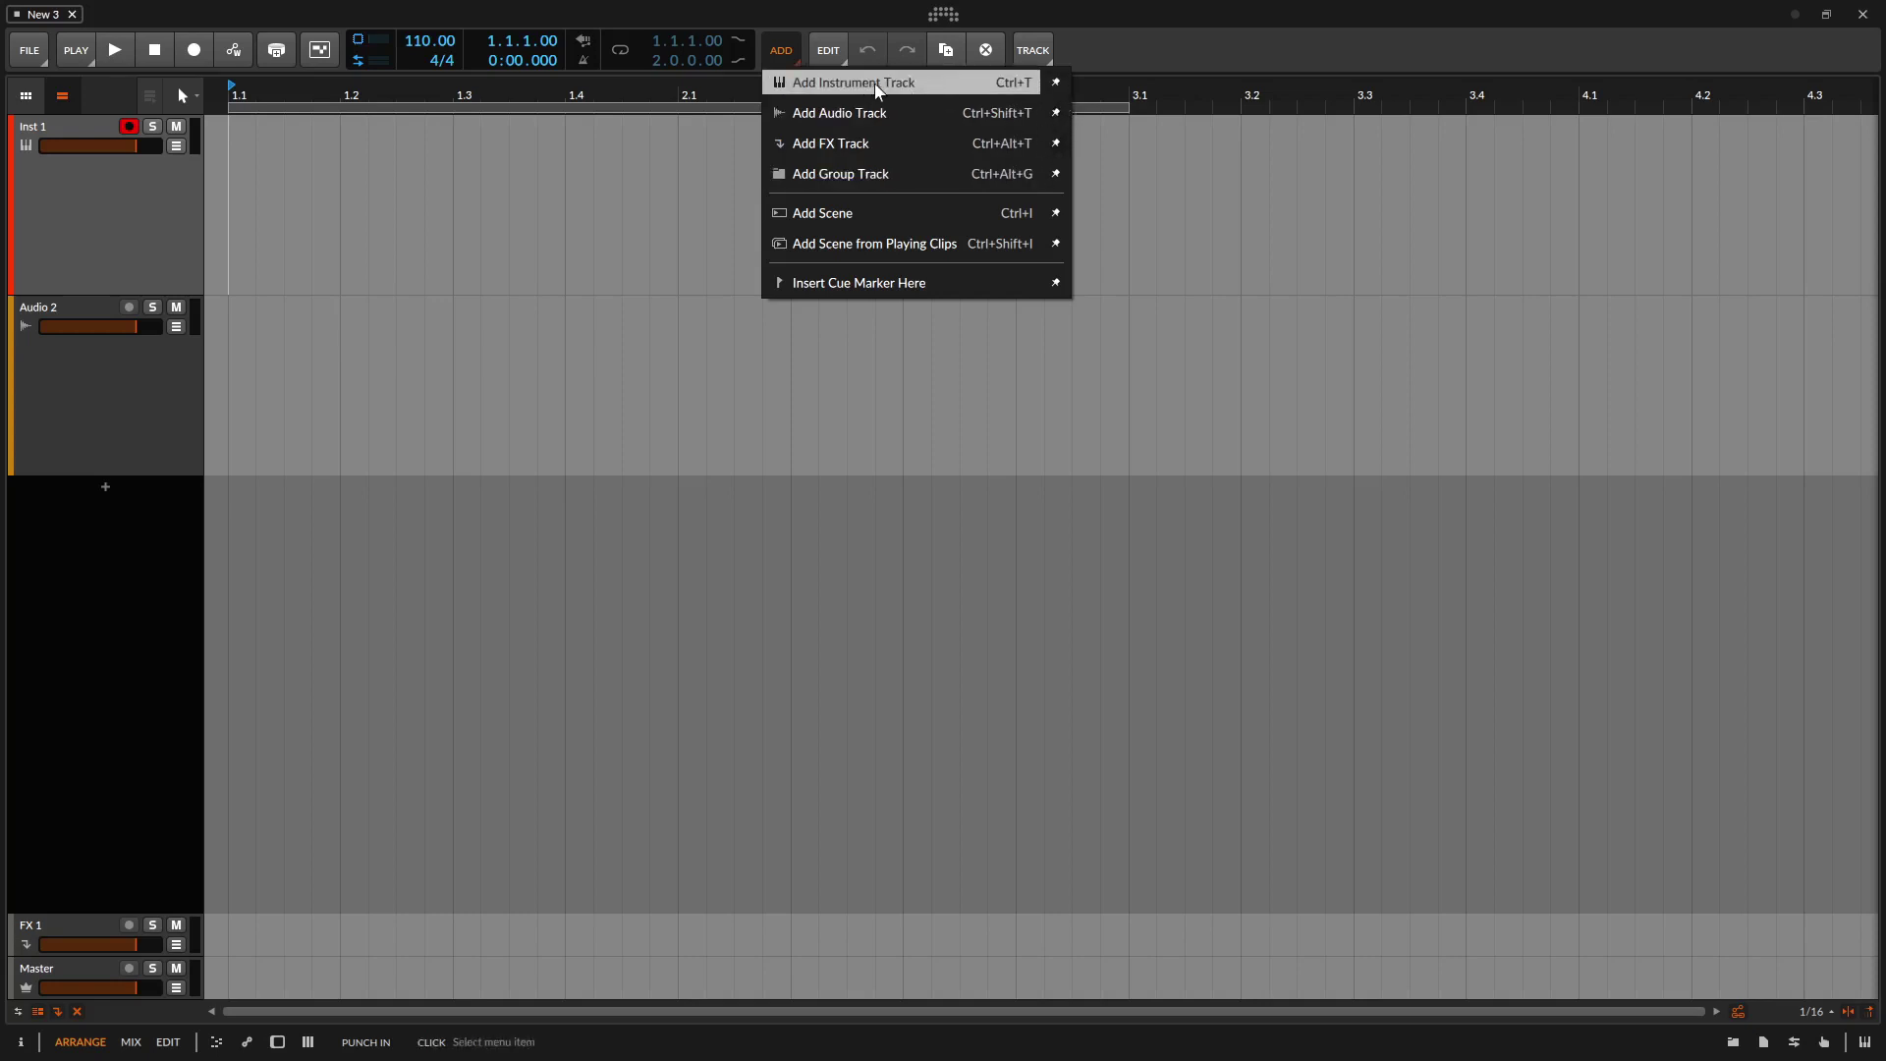
left_click(1056, 84)
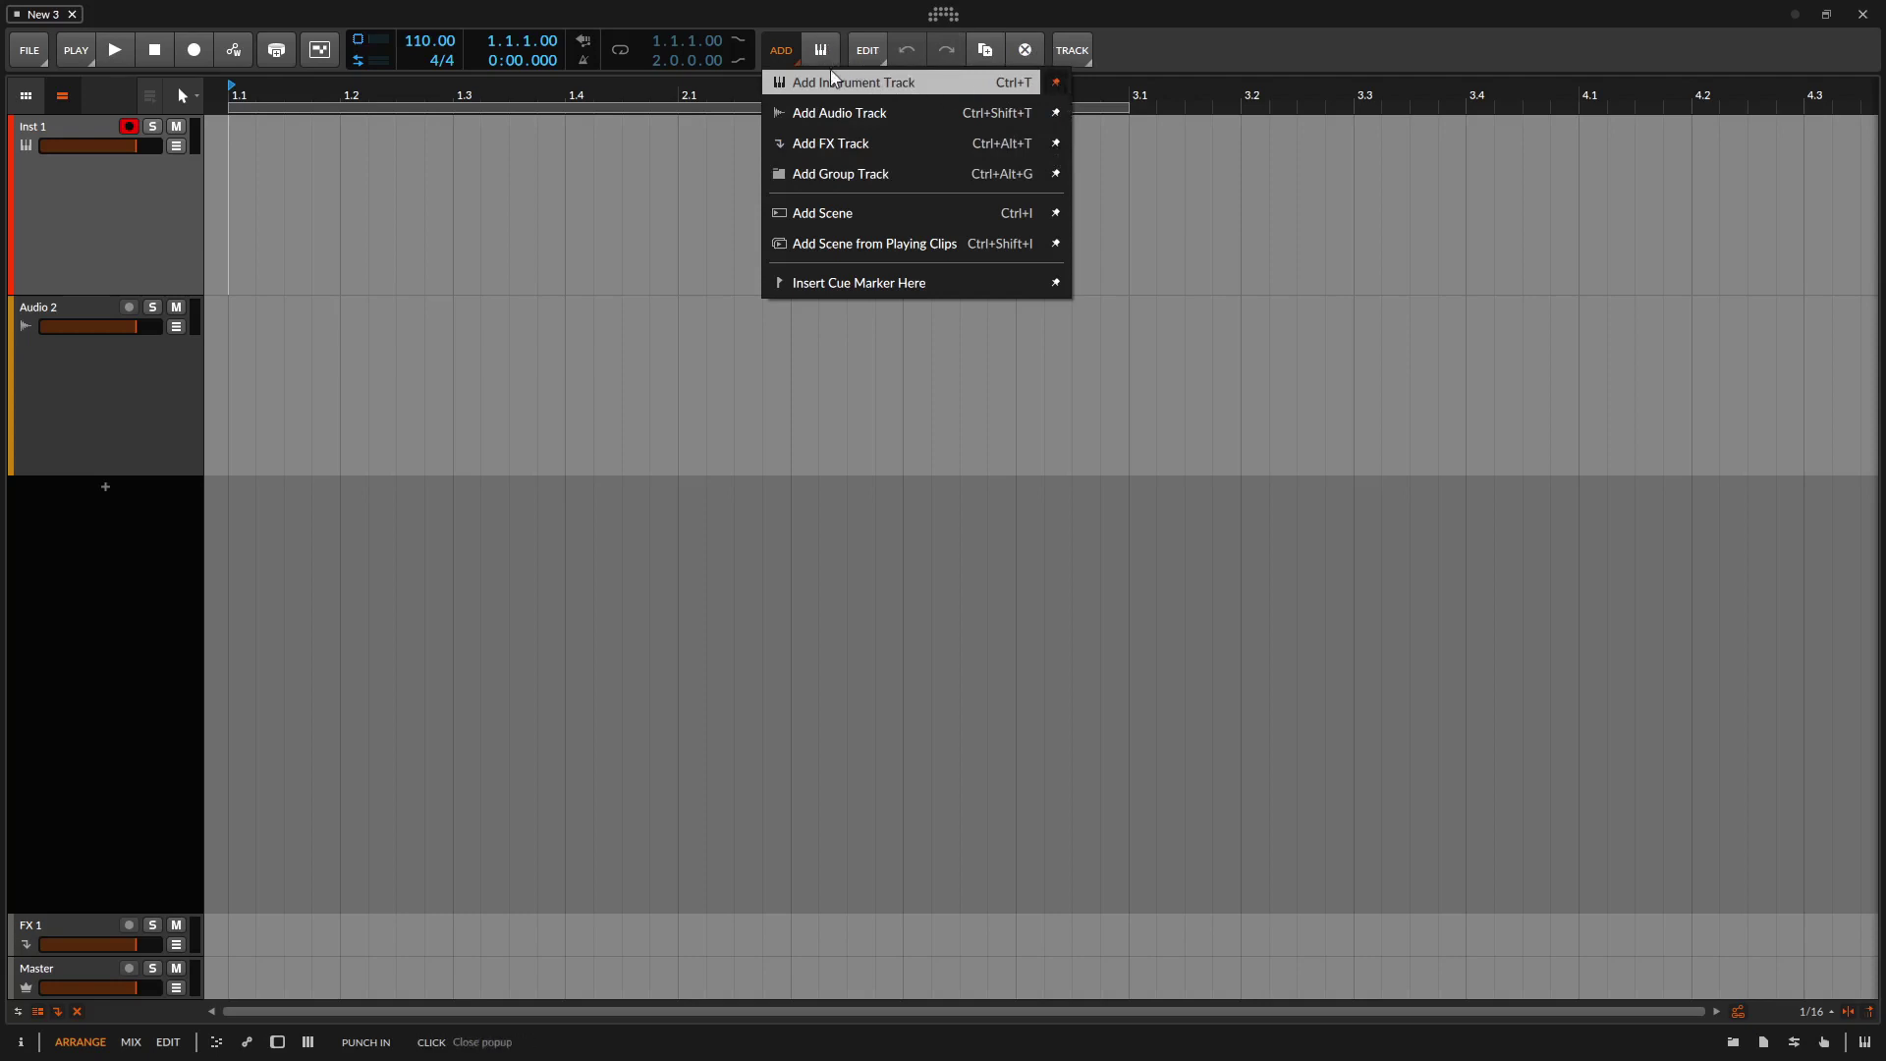
left_click(1056, 114)
left_click(1171, 59)
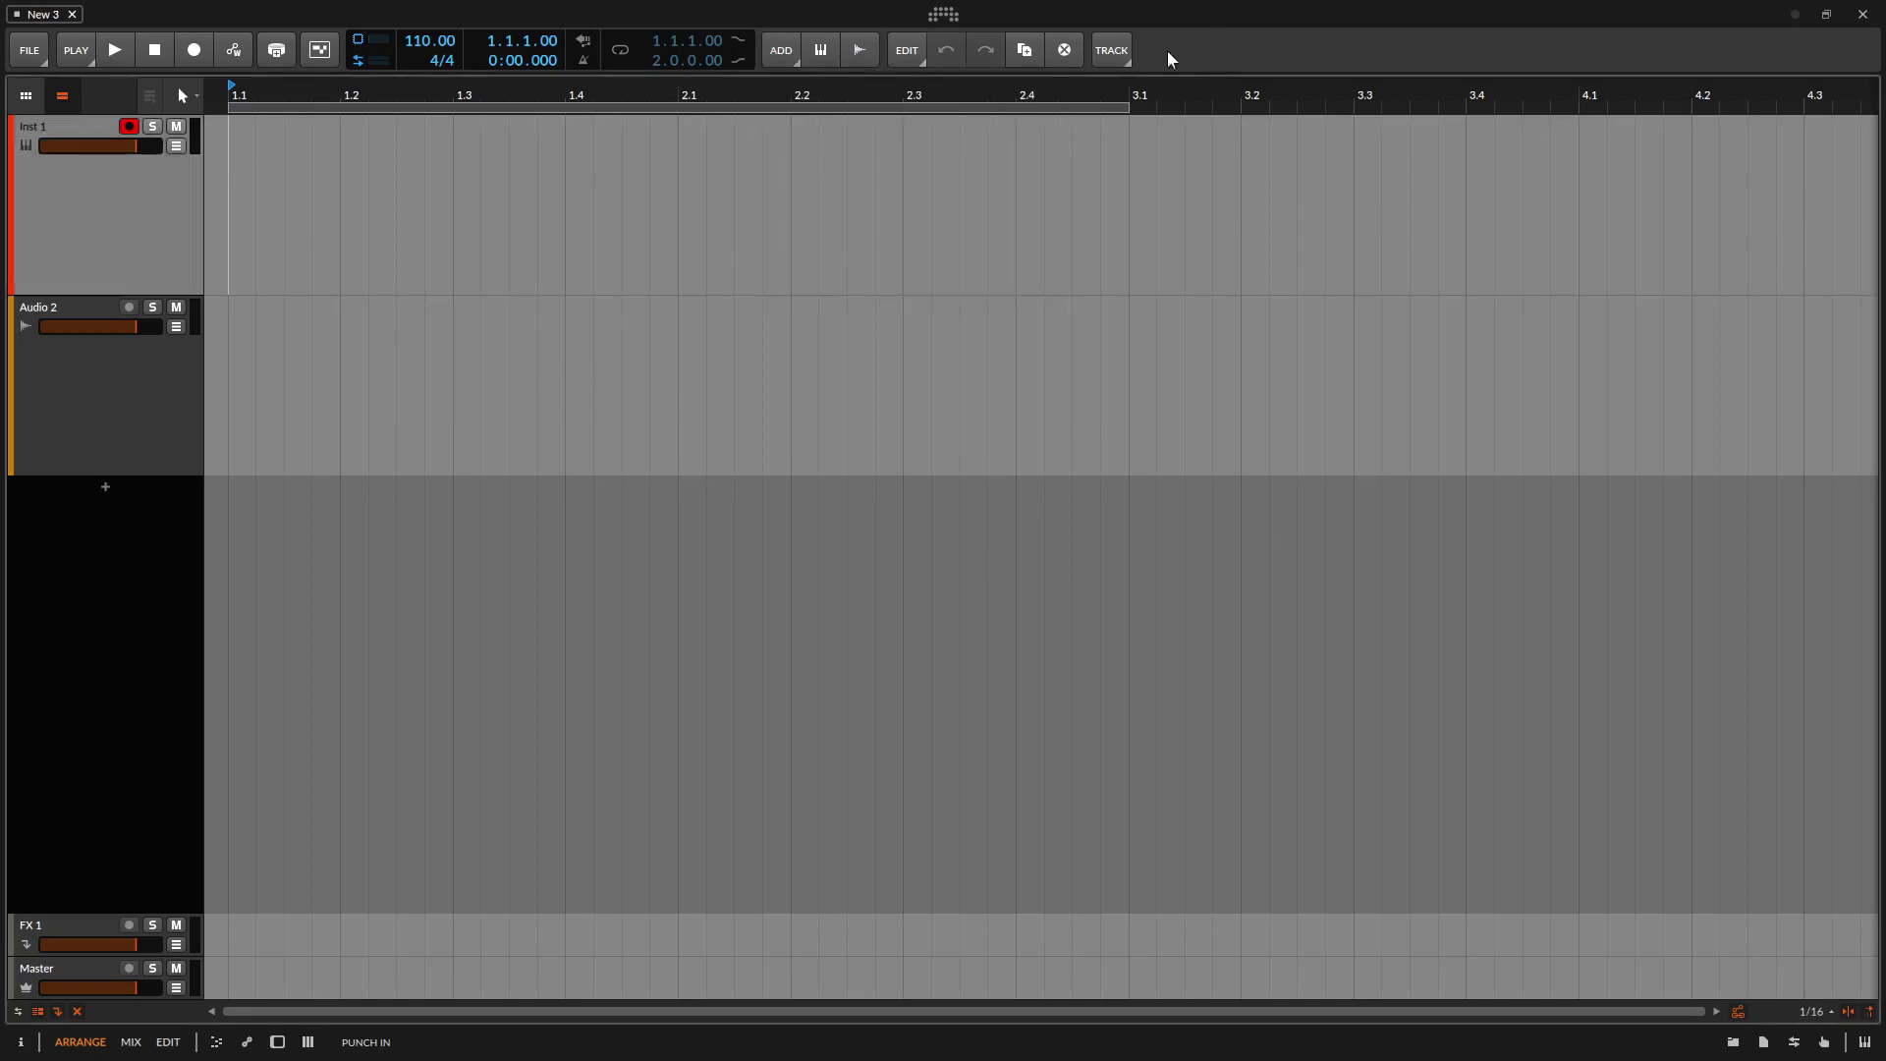
Add an instrument track and an audio track below Inst 1, and undo both additions.
left_click(821, 51)
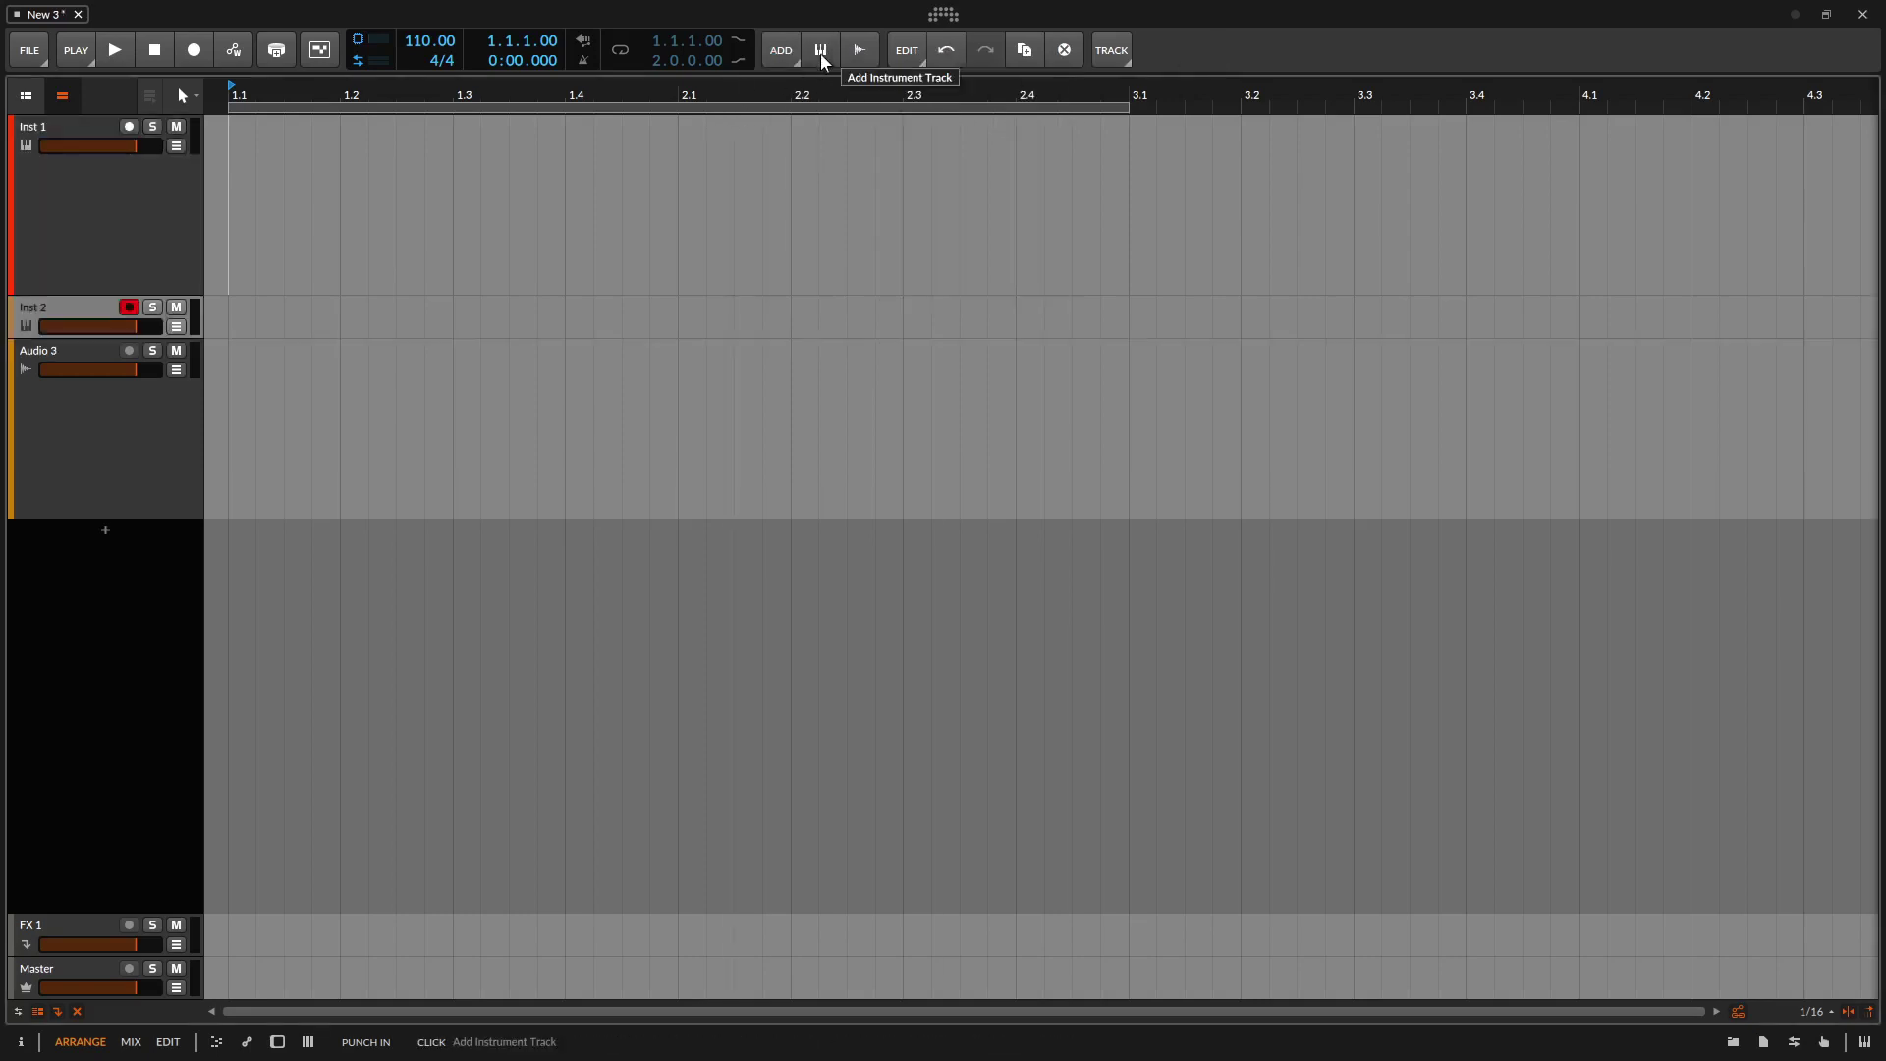
left_click(858, 48)
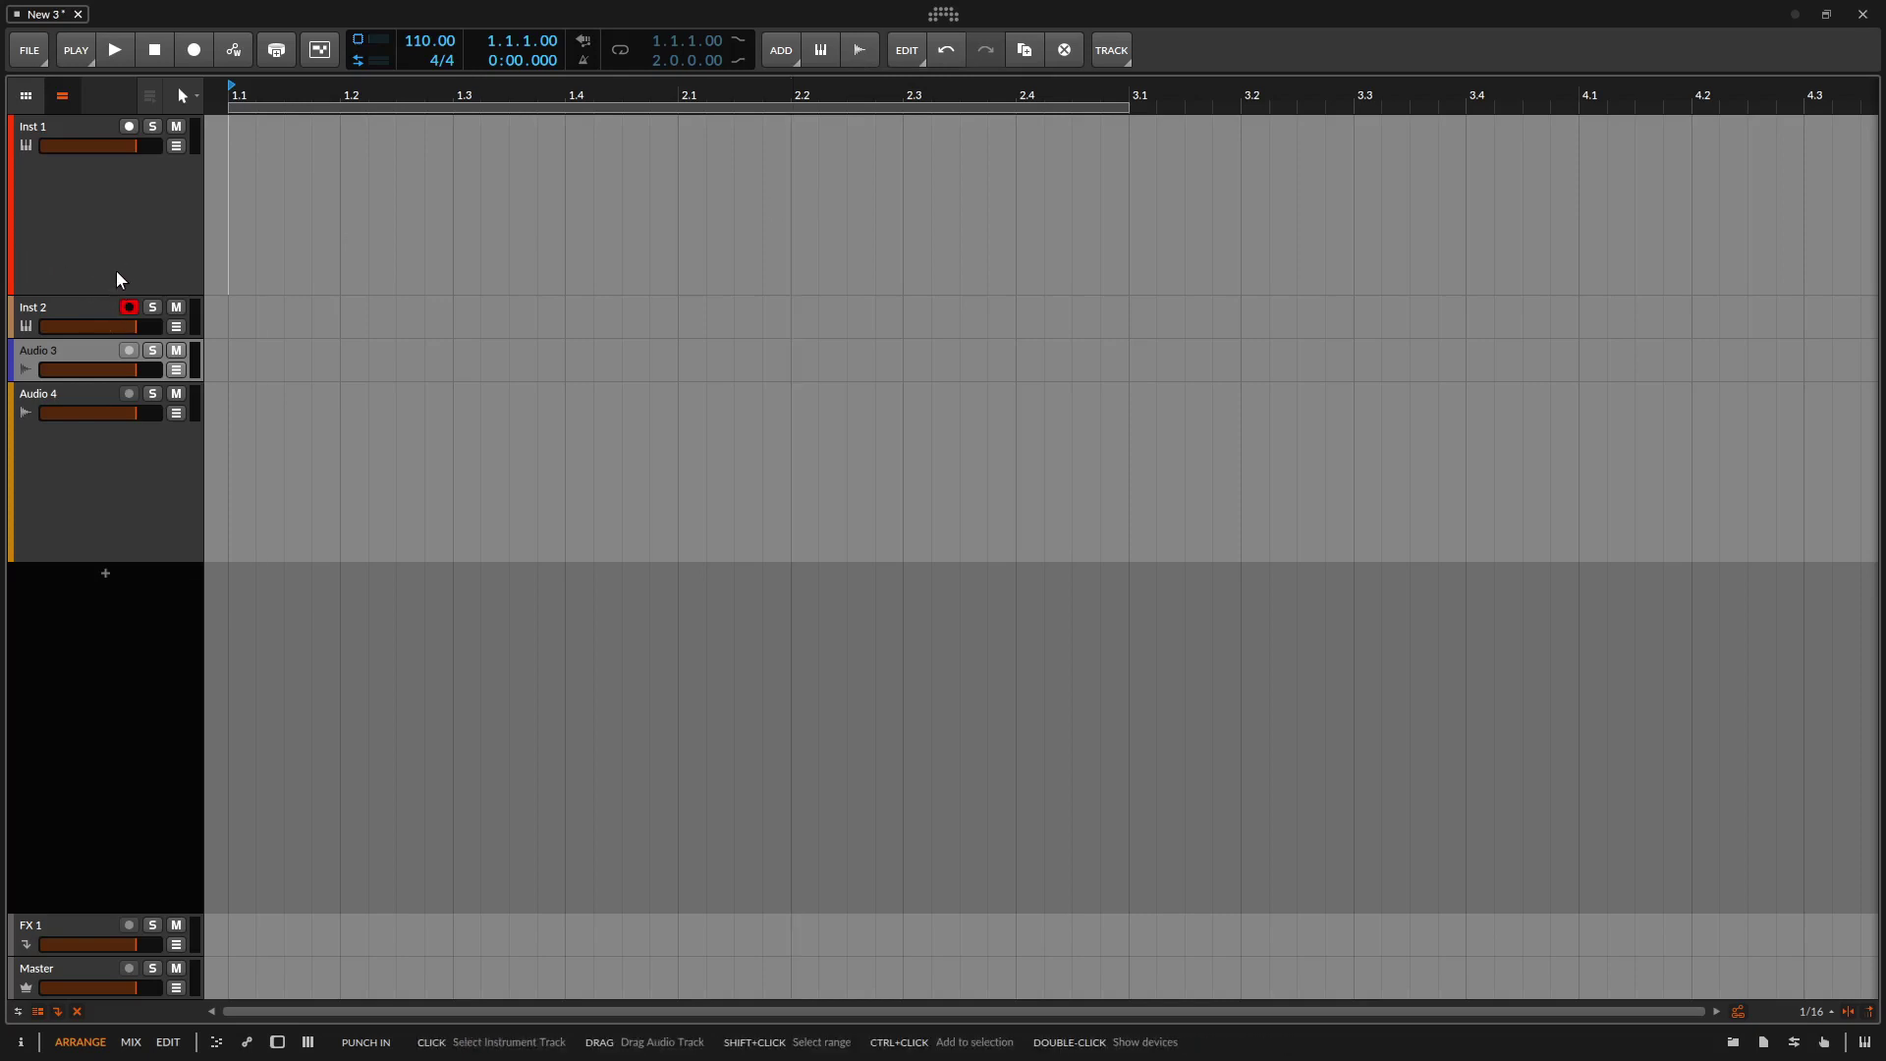
key("ctrl+z")
key("ctrl+z")
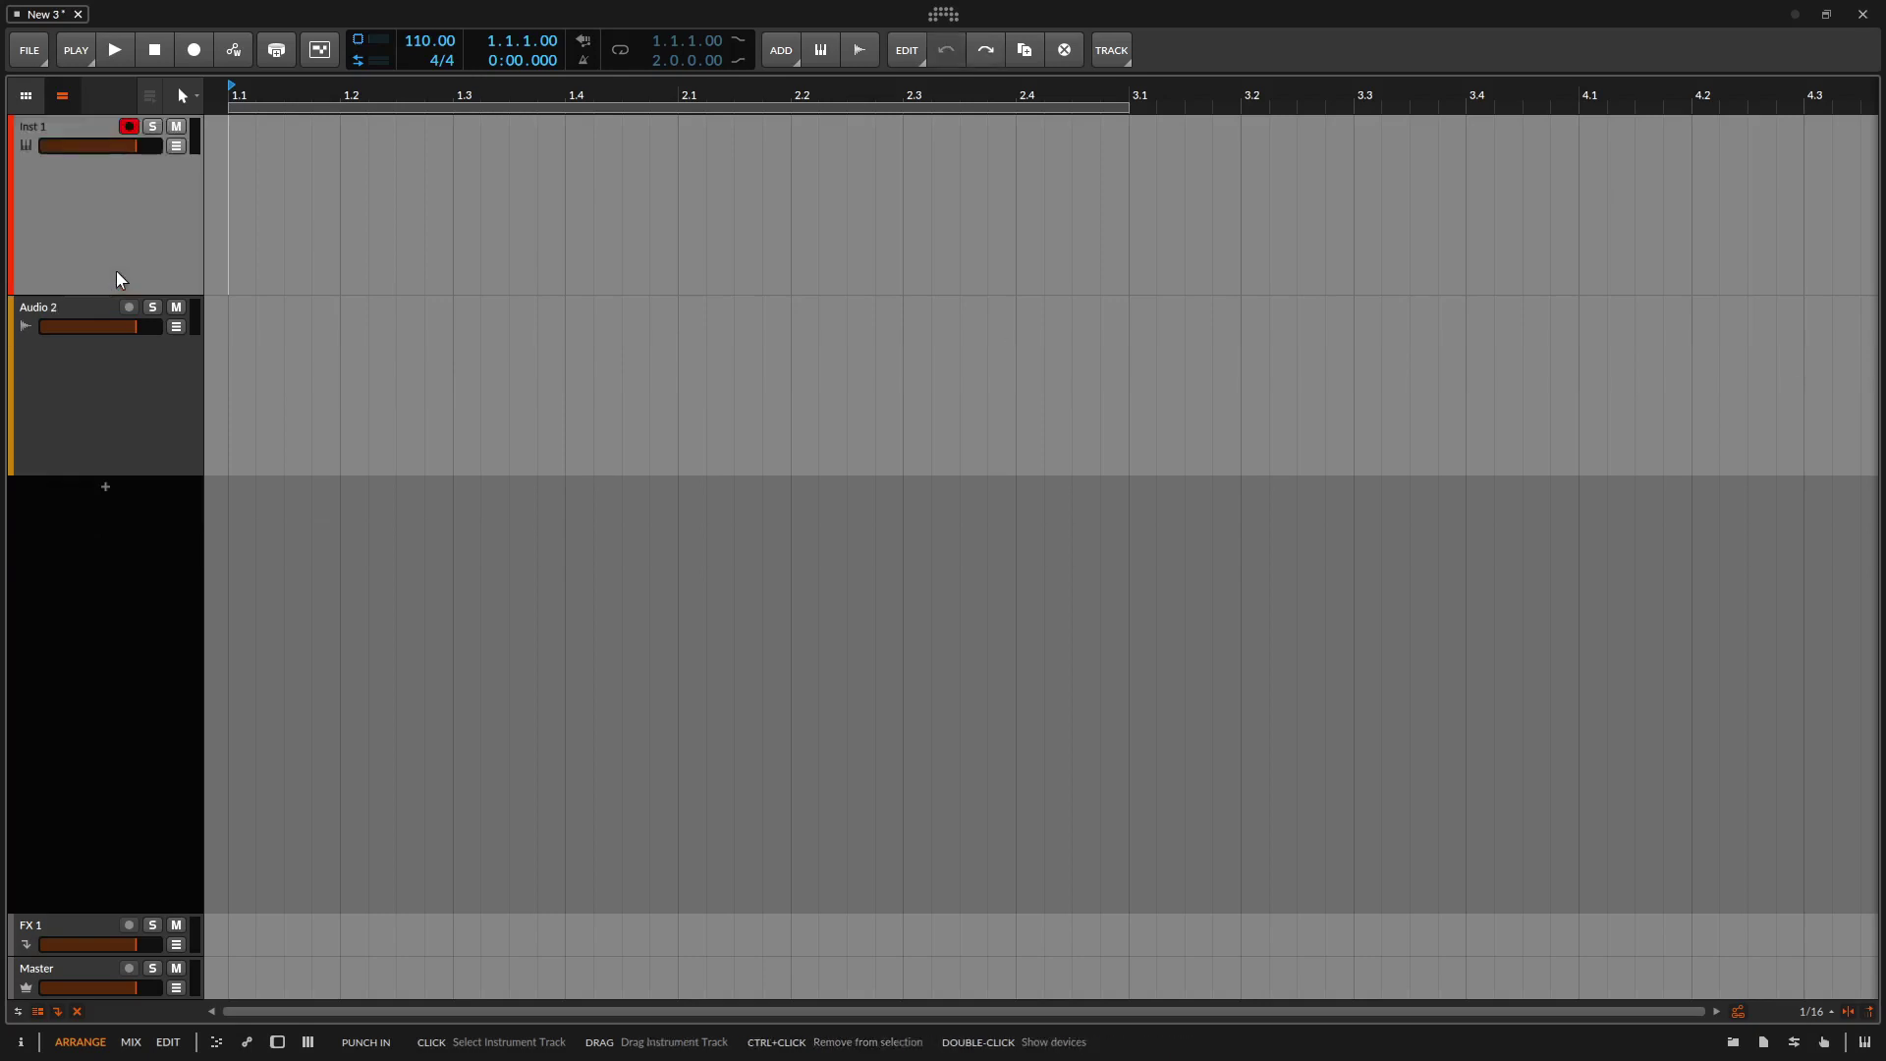
Add an instrument track below the Audio 2 track, and undo the addition.
left_click(94, 397)
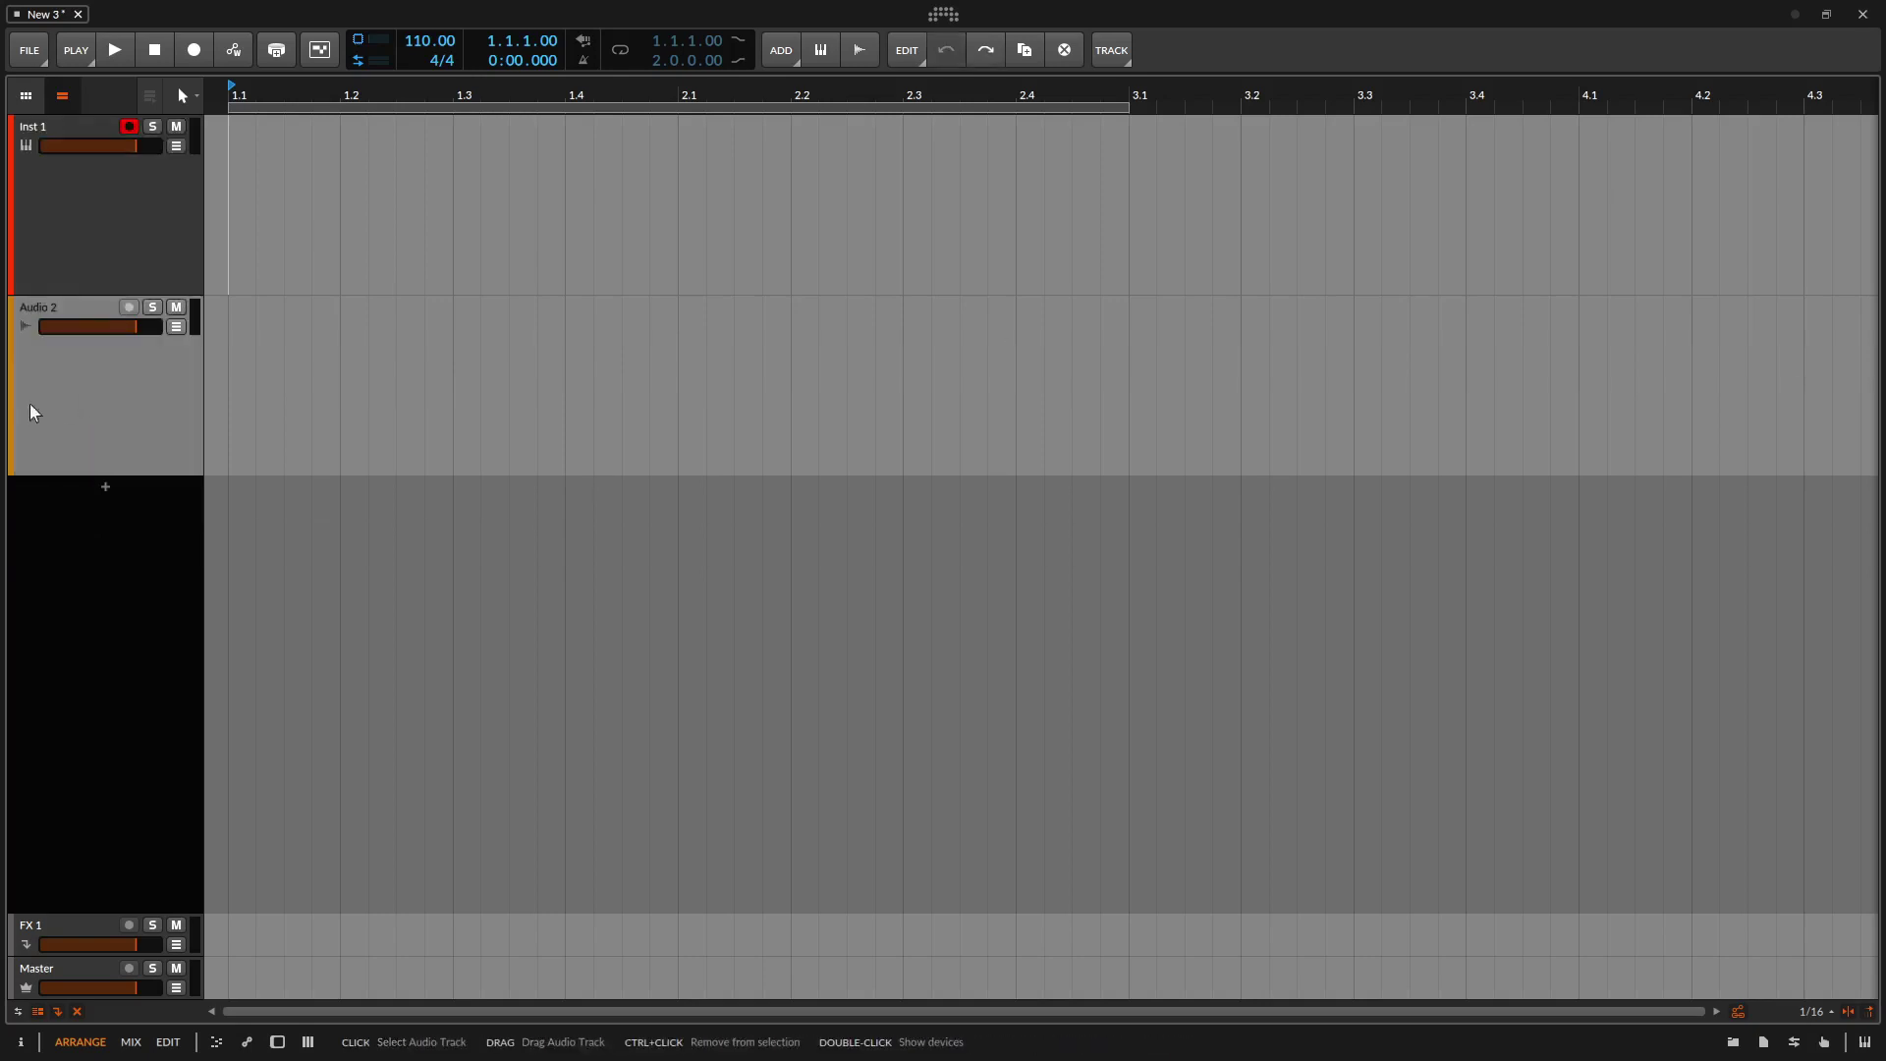
left_click(822, 57)
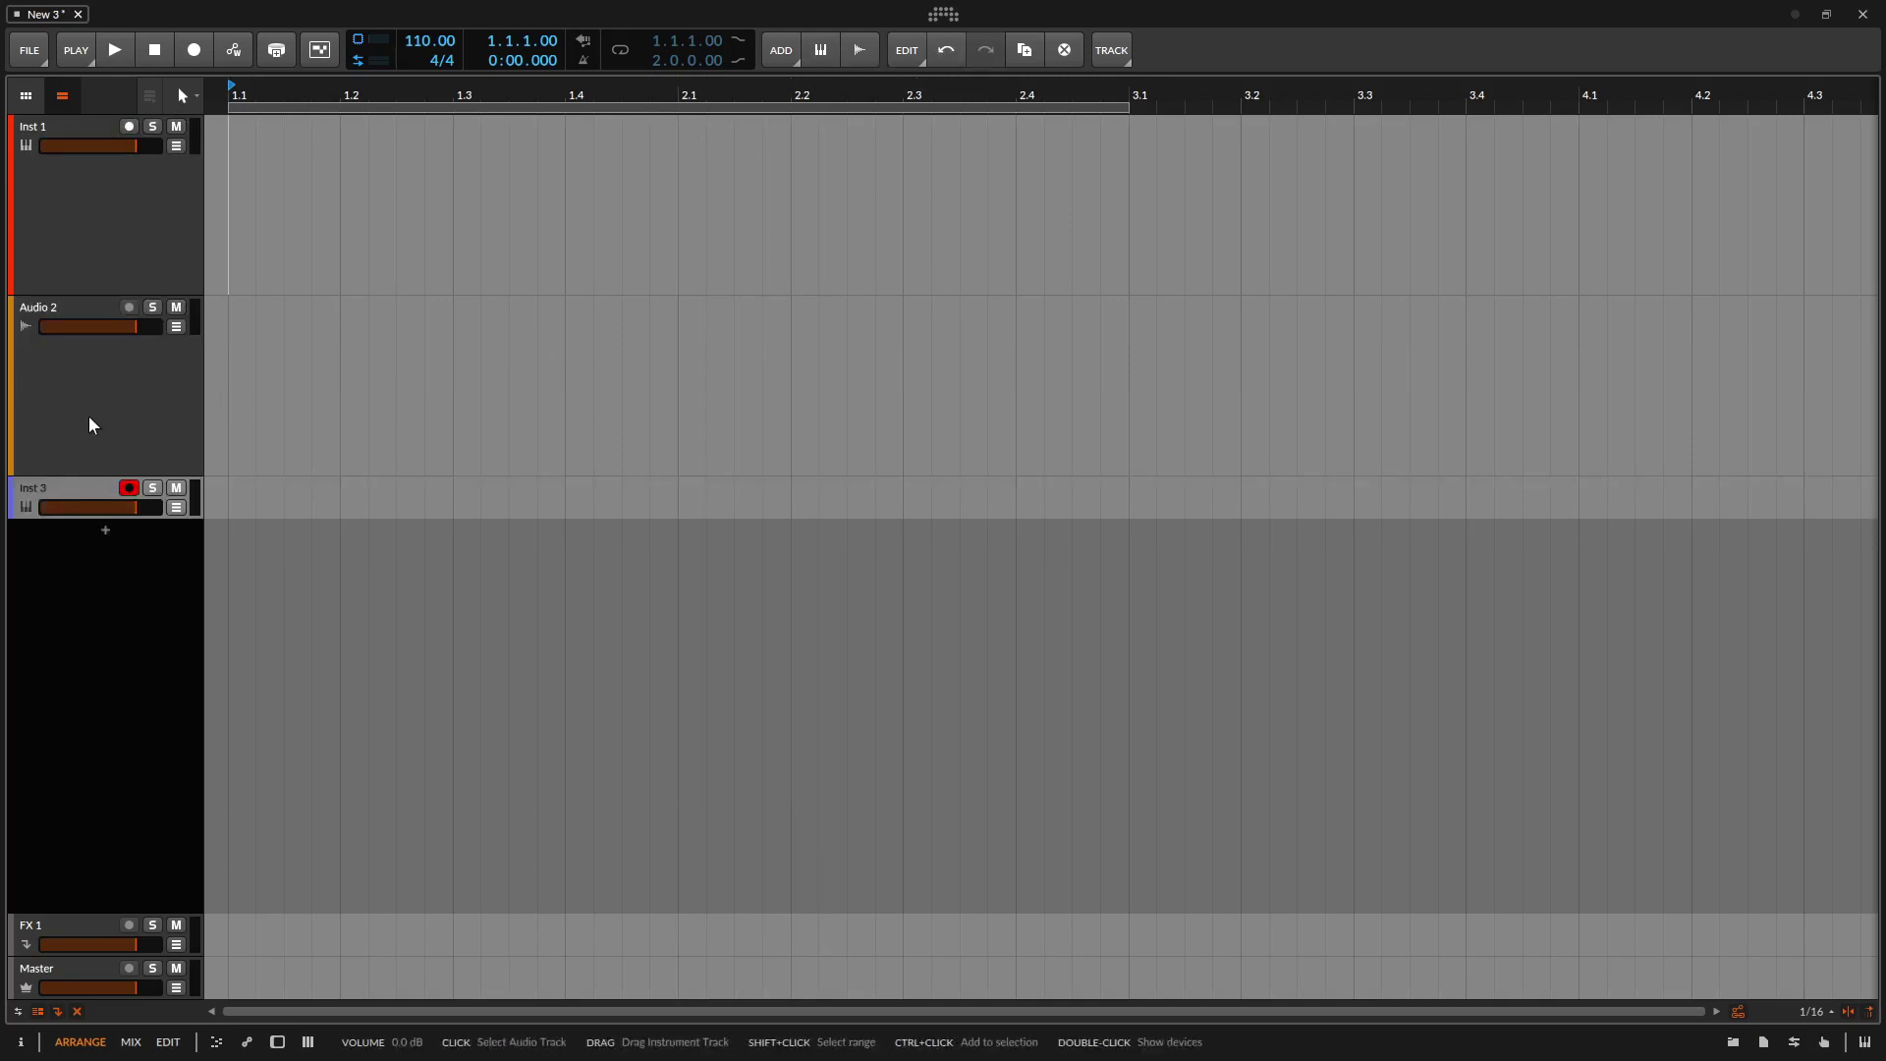
key("ctrl+z")
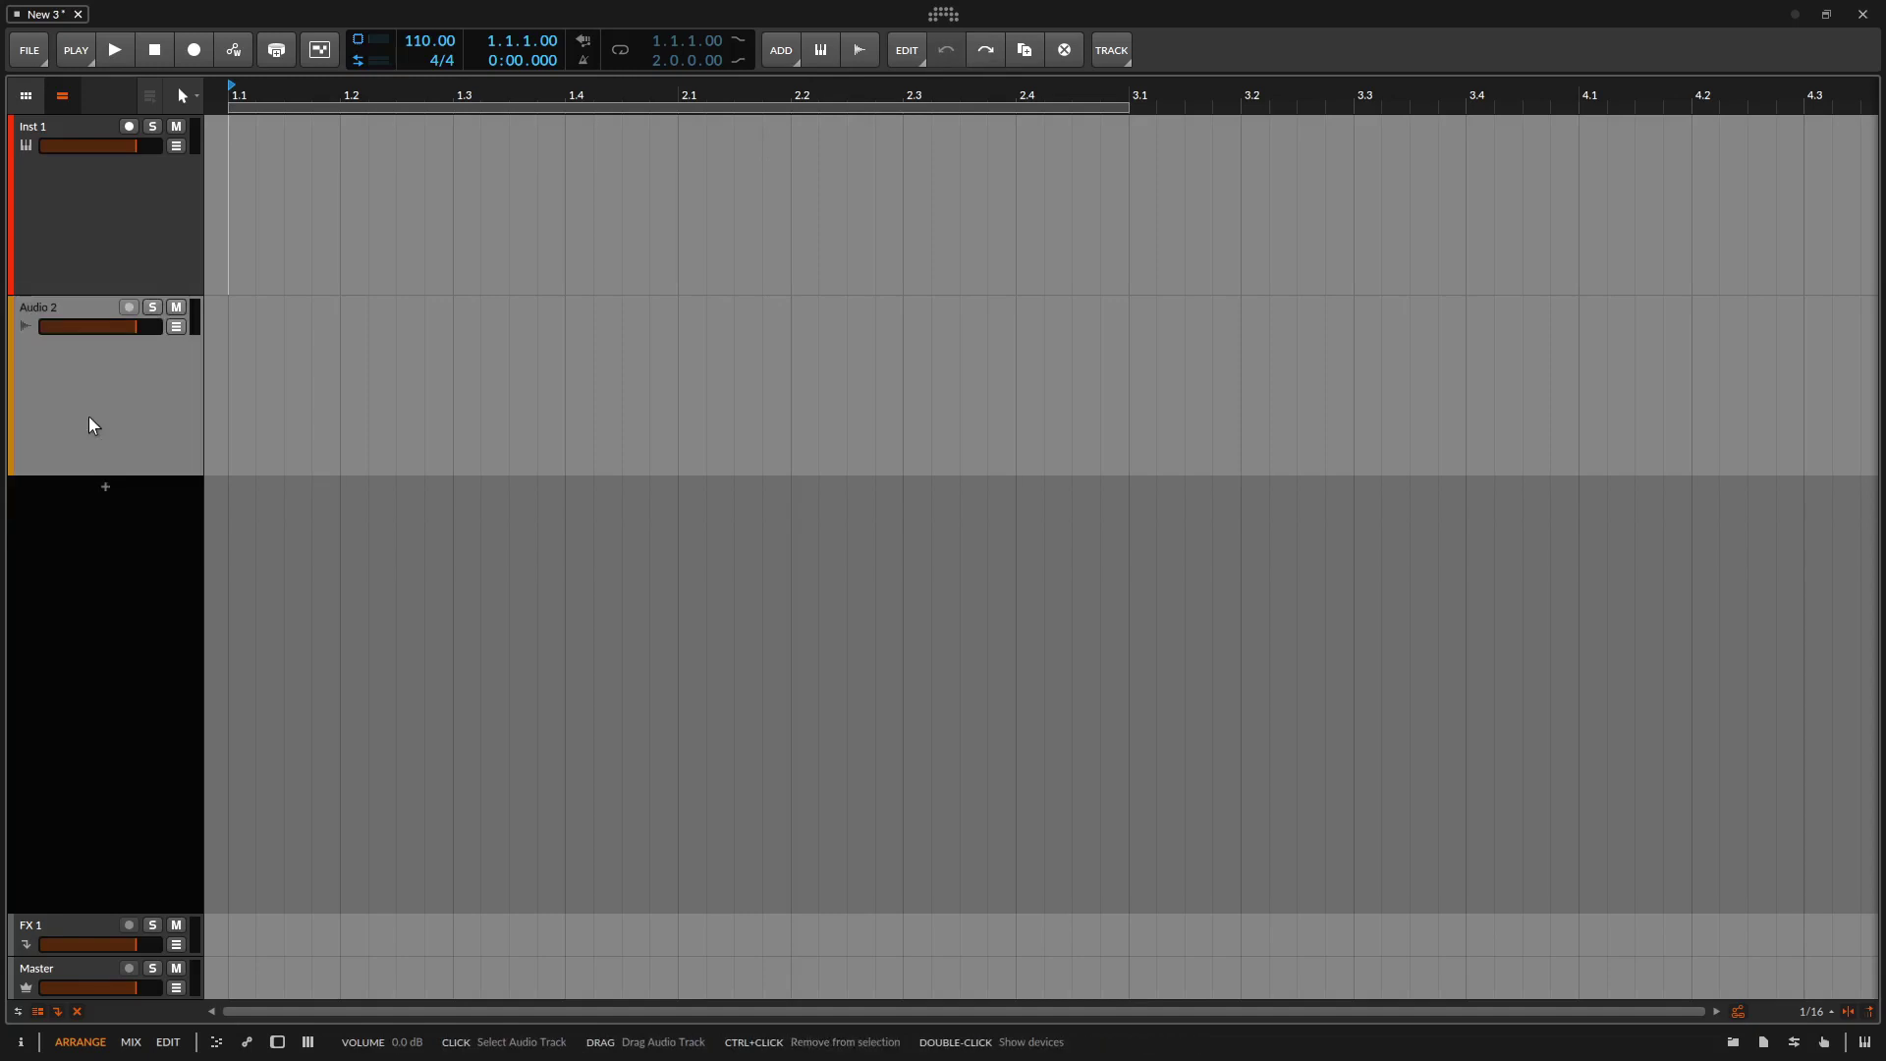
Add a track below Audio 2 with the FM-4 instrument as its device, and delete that track.
left_click(105, 491)
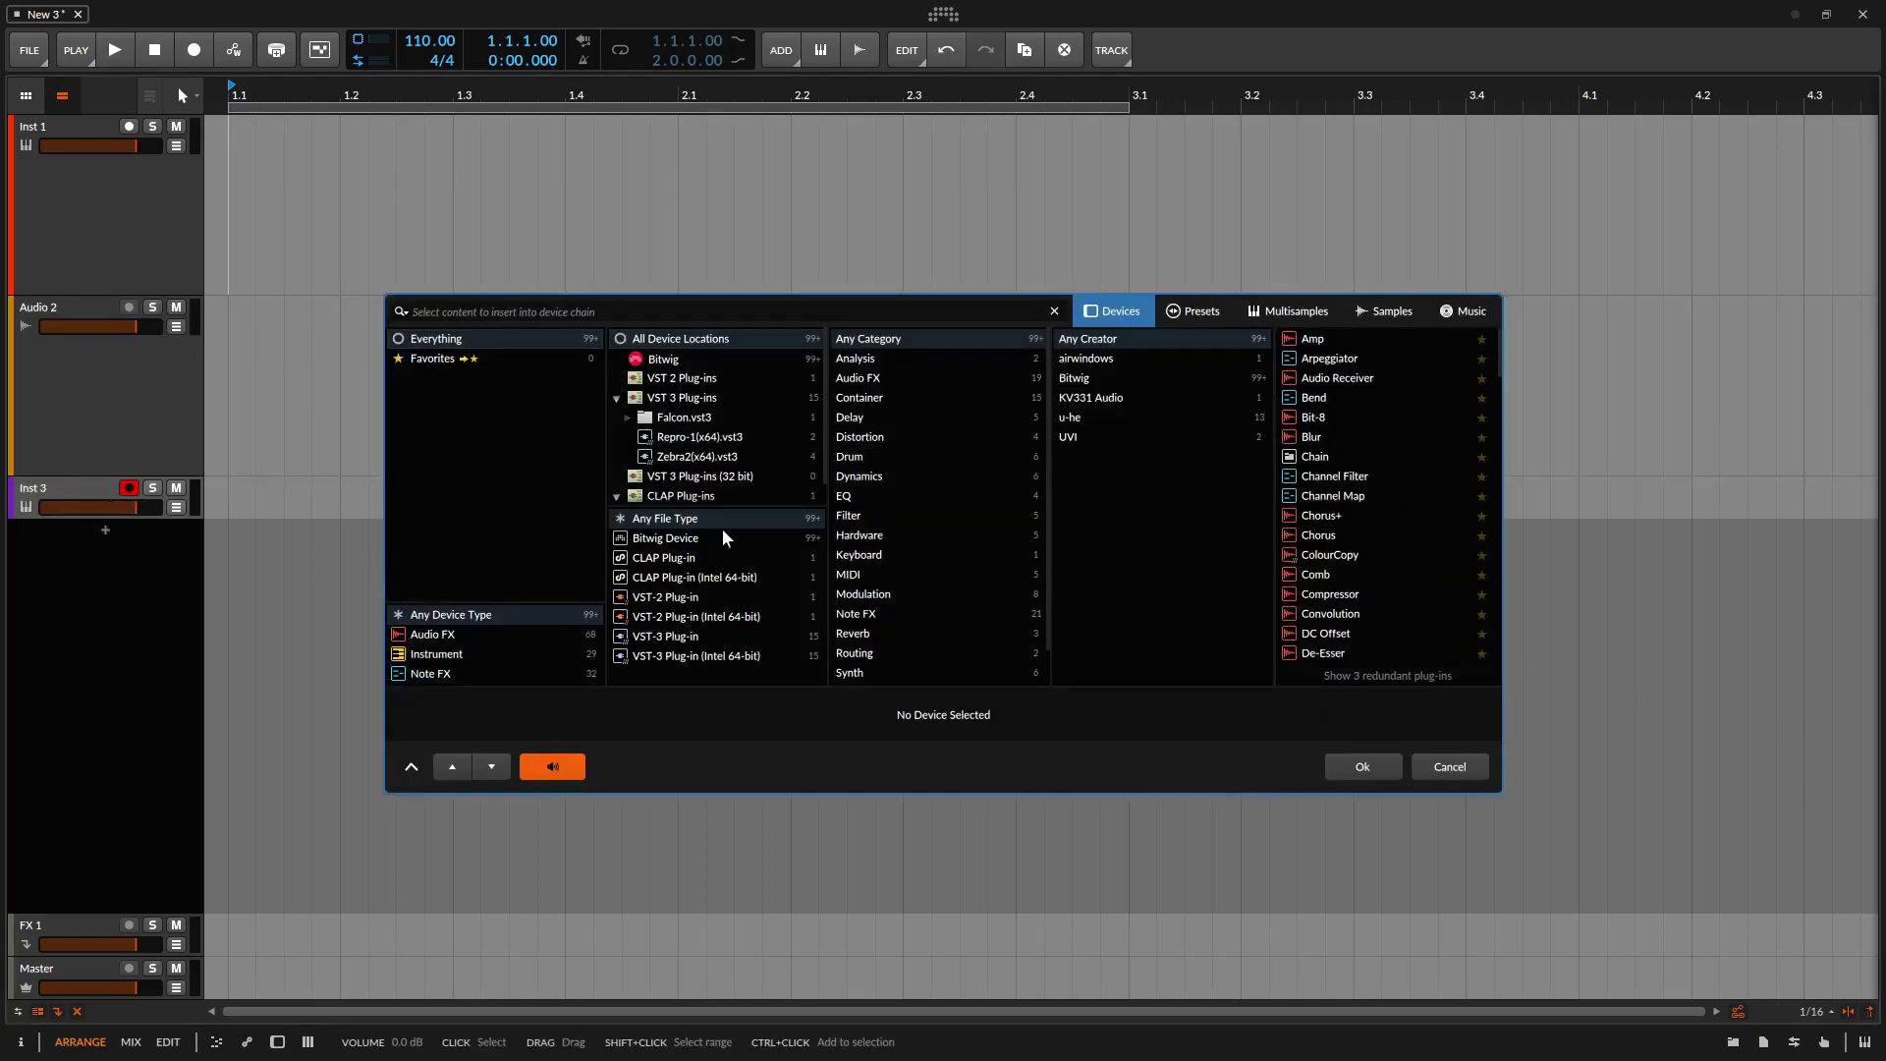
left_click(428, 654)
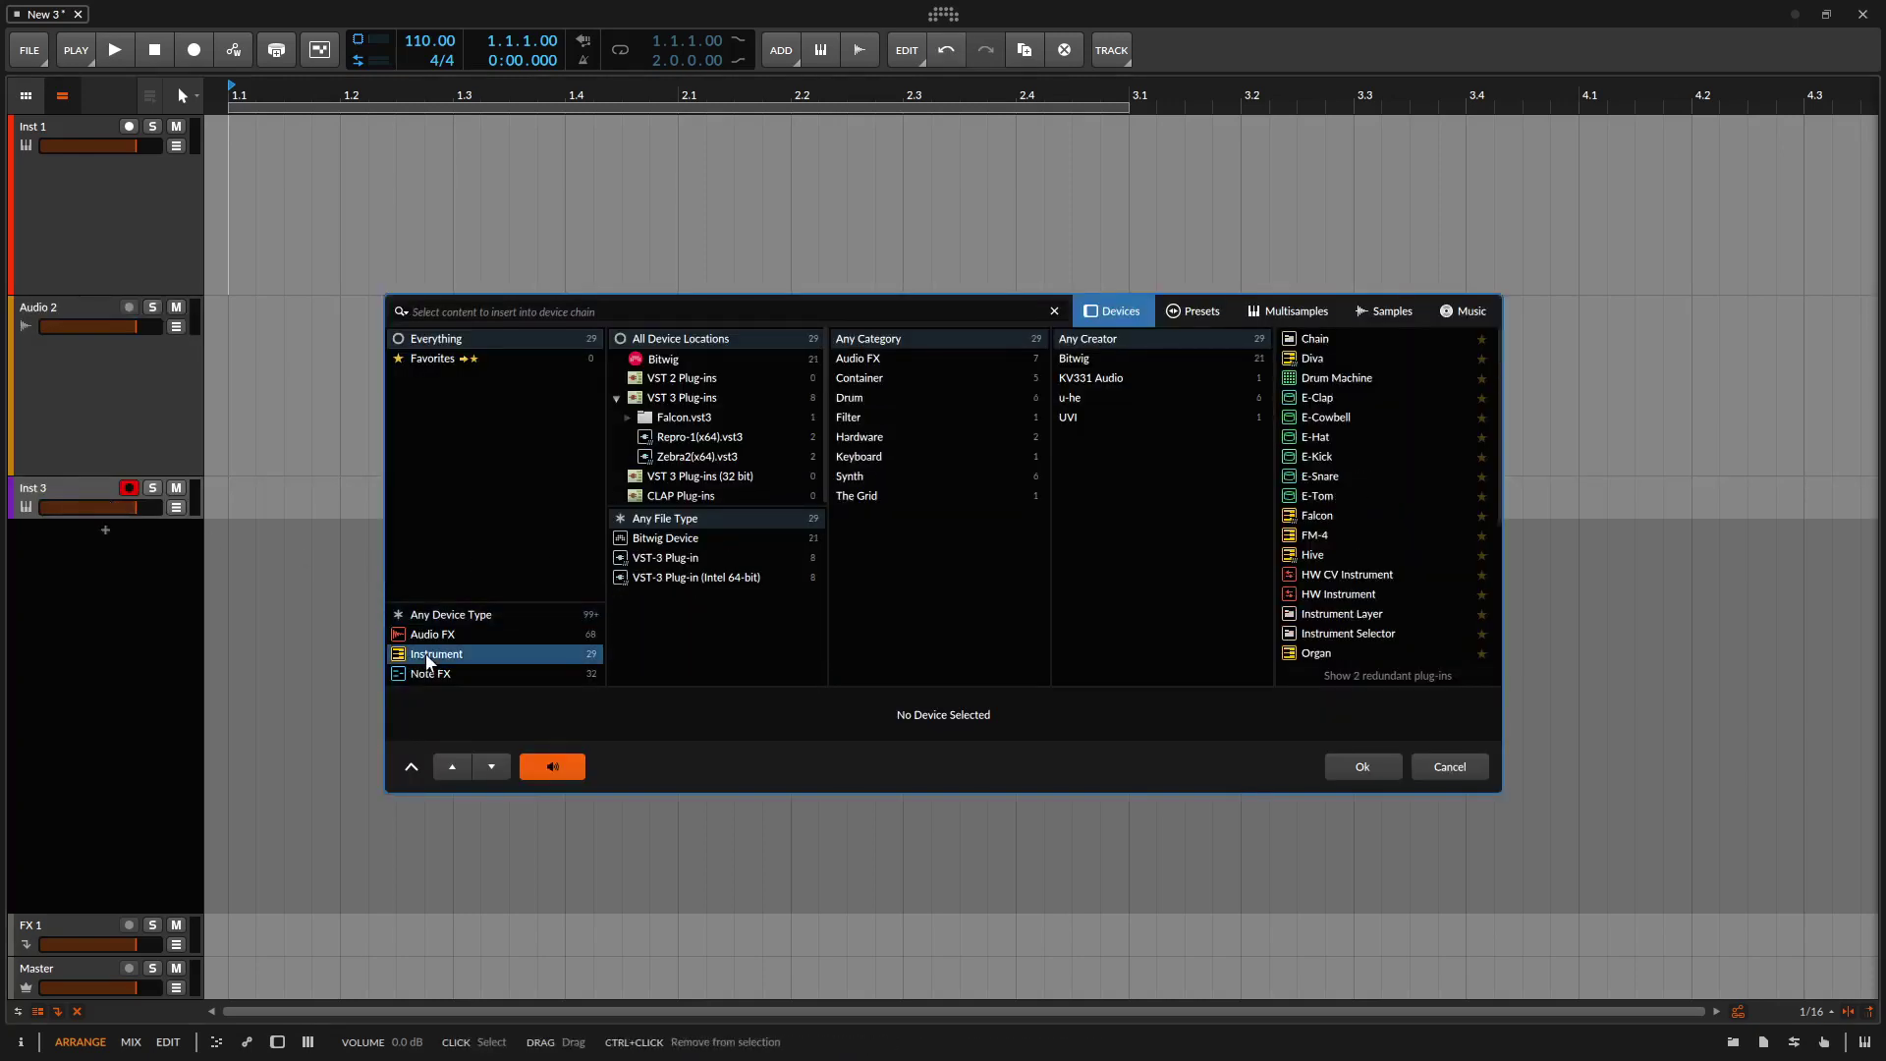
double_click(1317, 536)
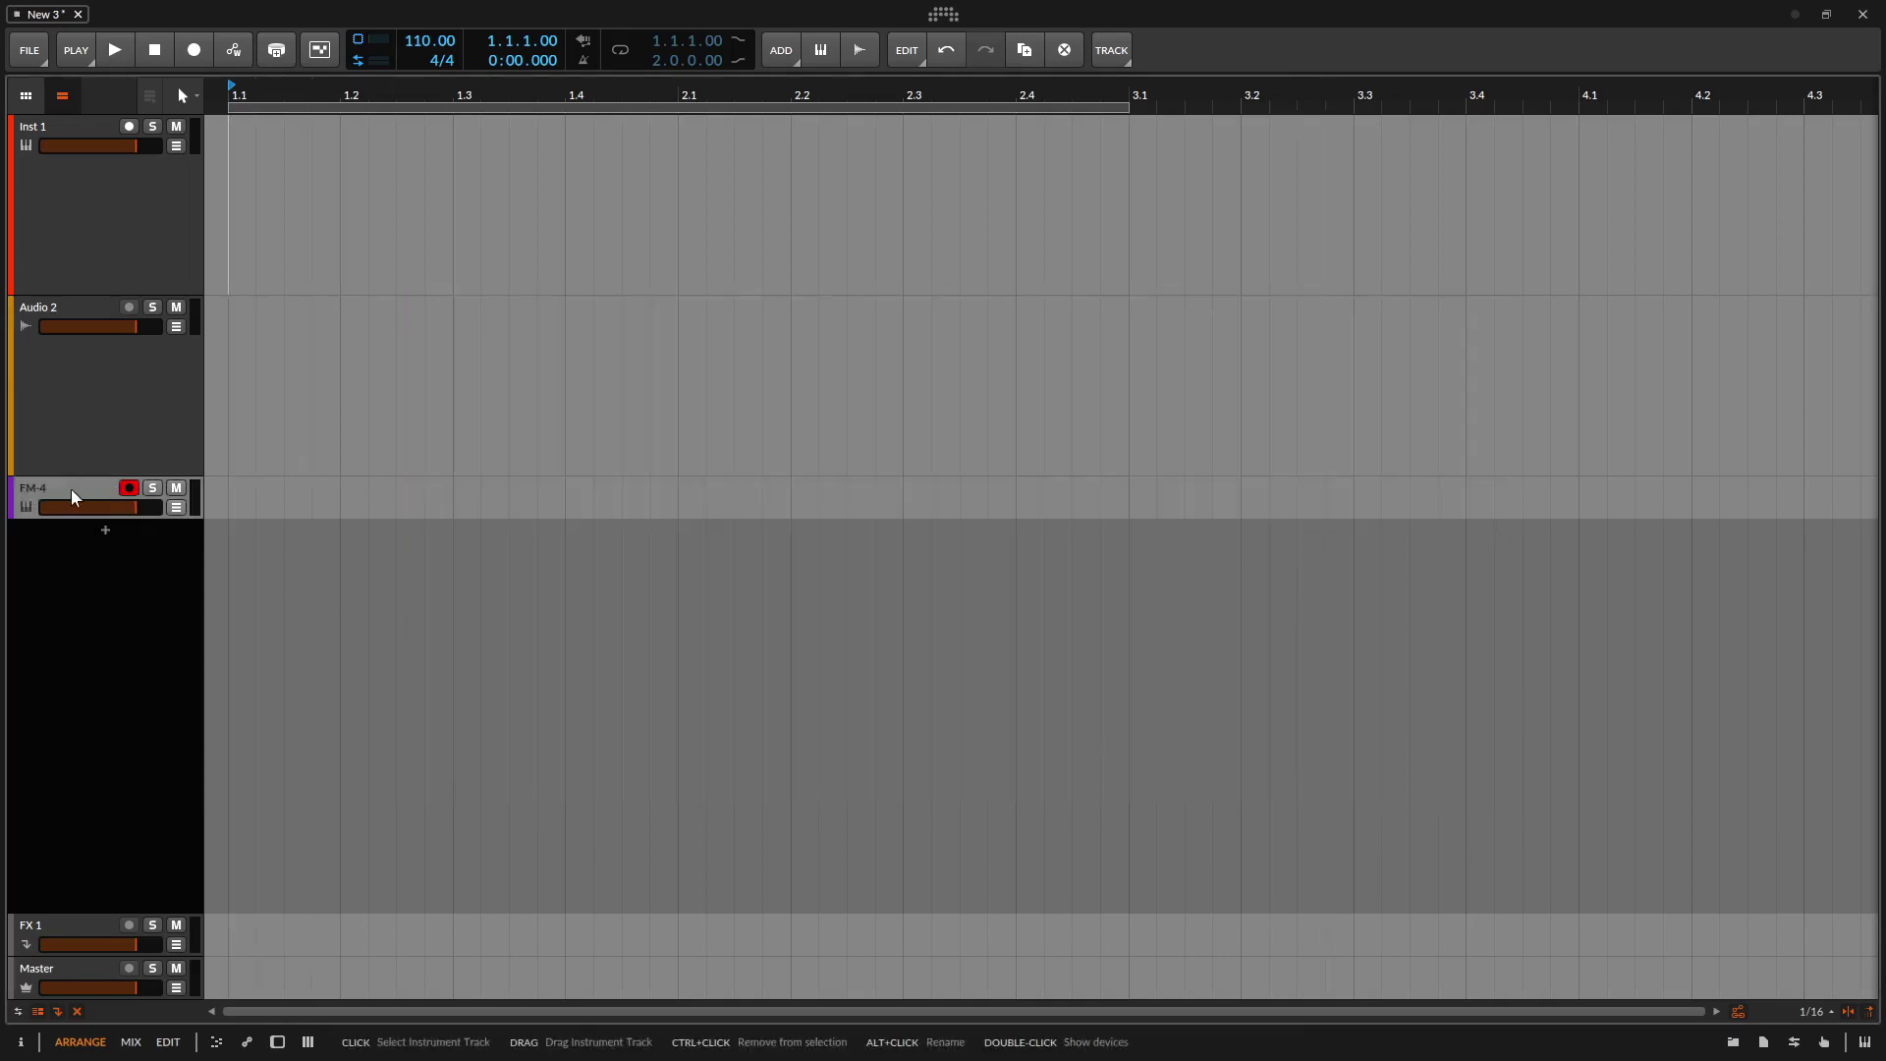
key("Delete")
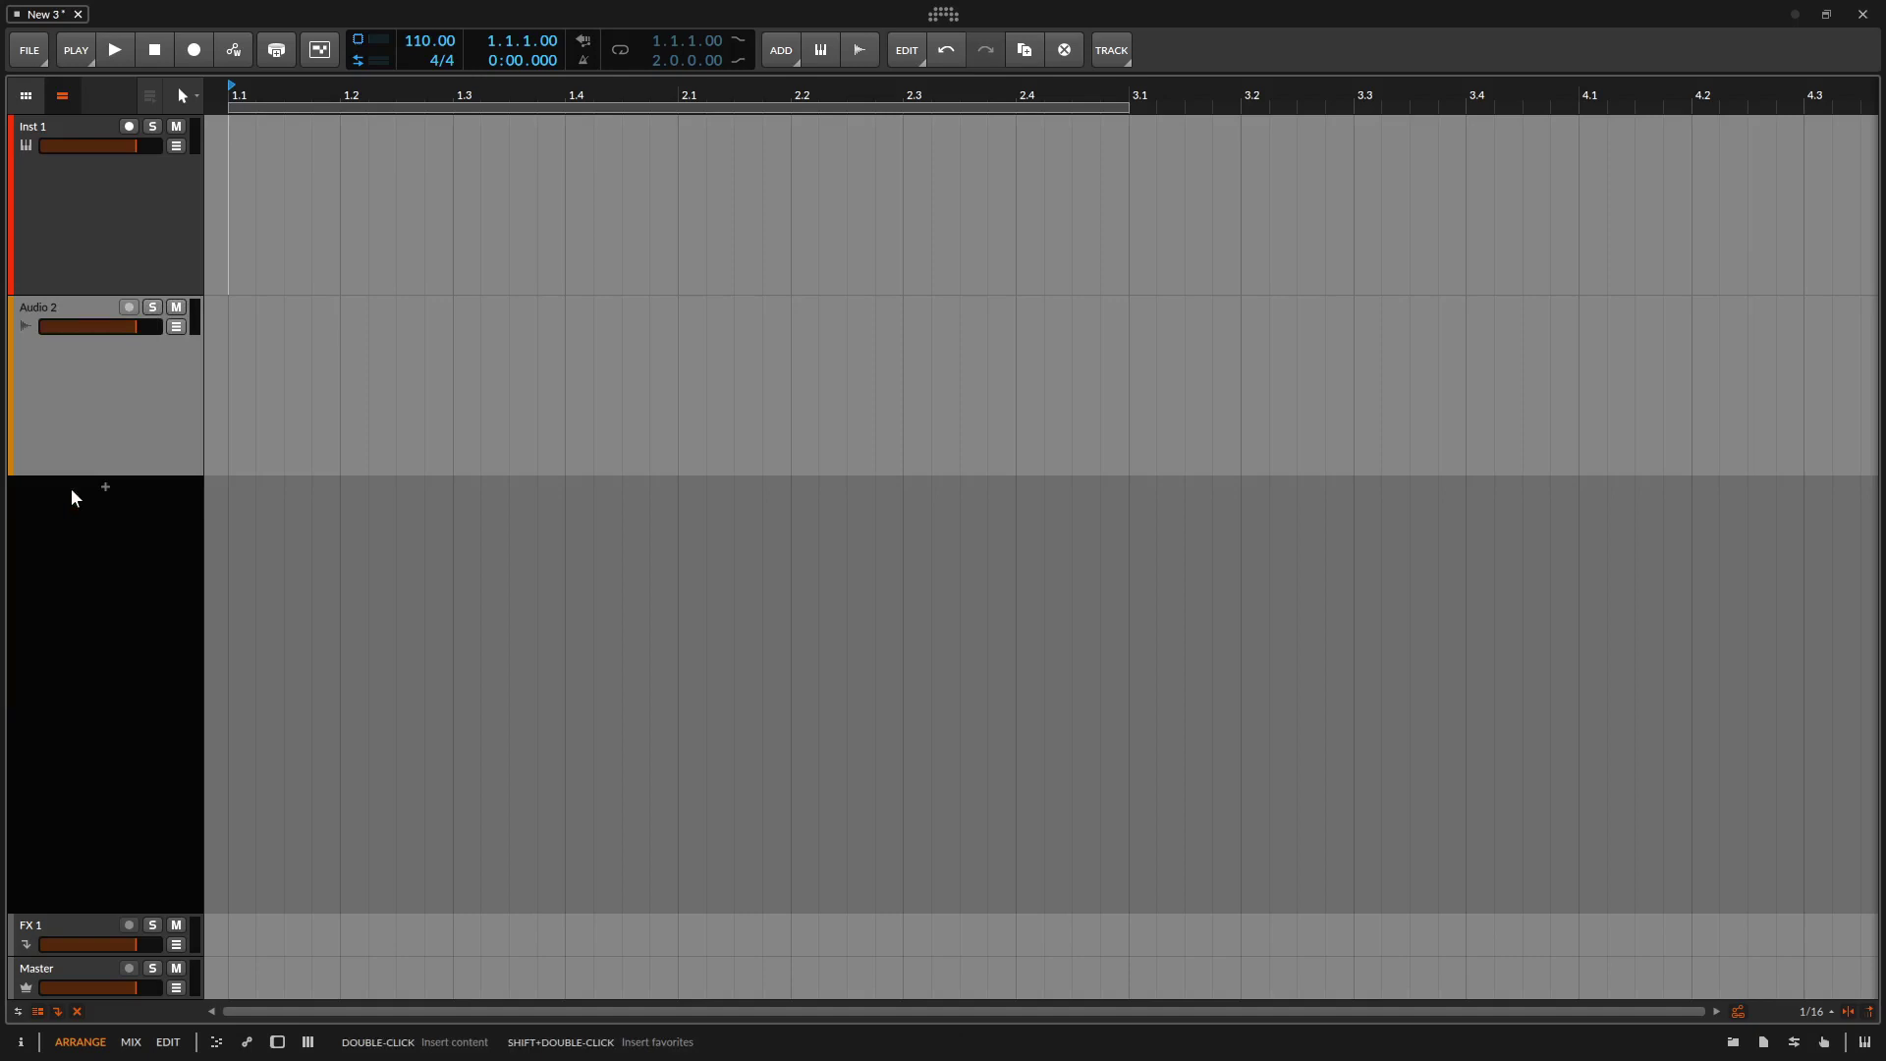
Add the Sampler from the browser's Synth category as a new track below Audio 2, and enlarge the track's height.
key("b")
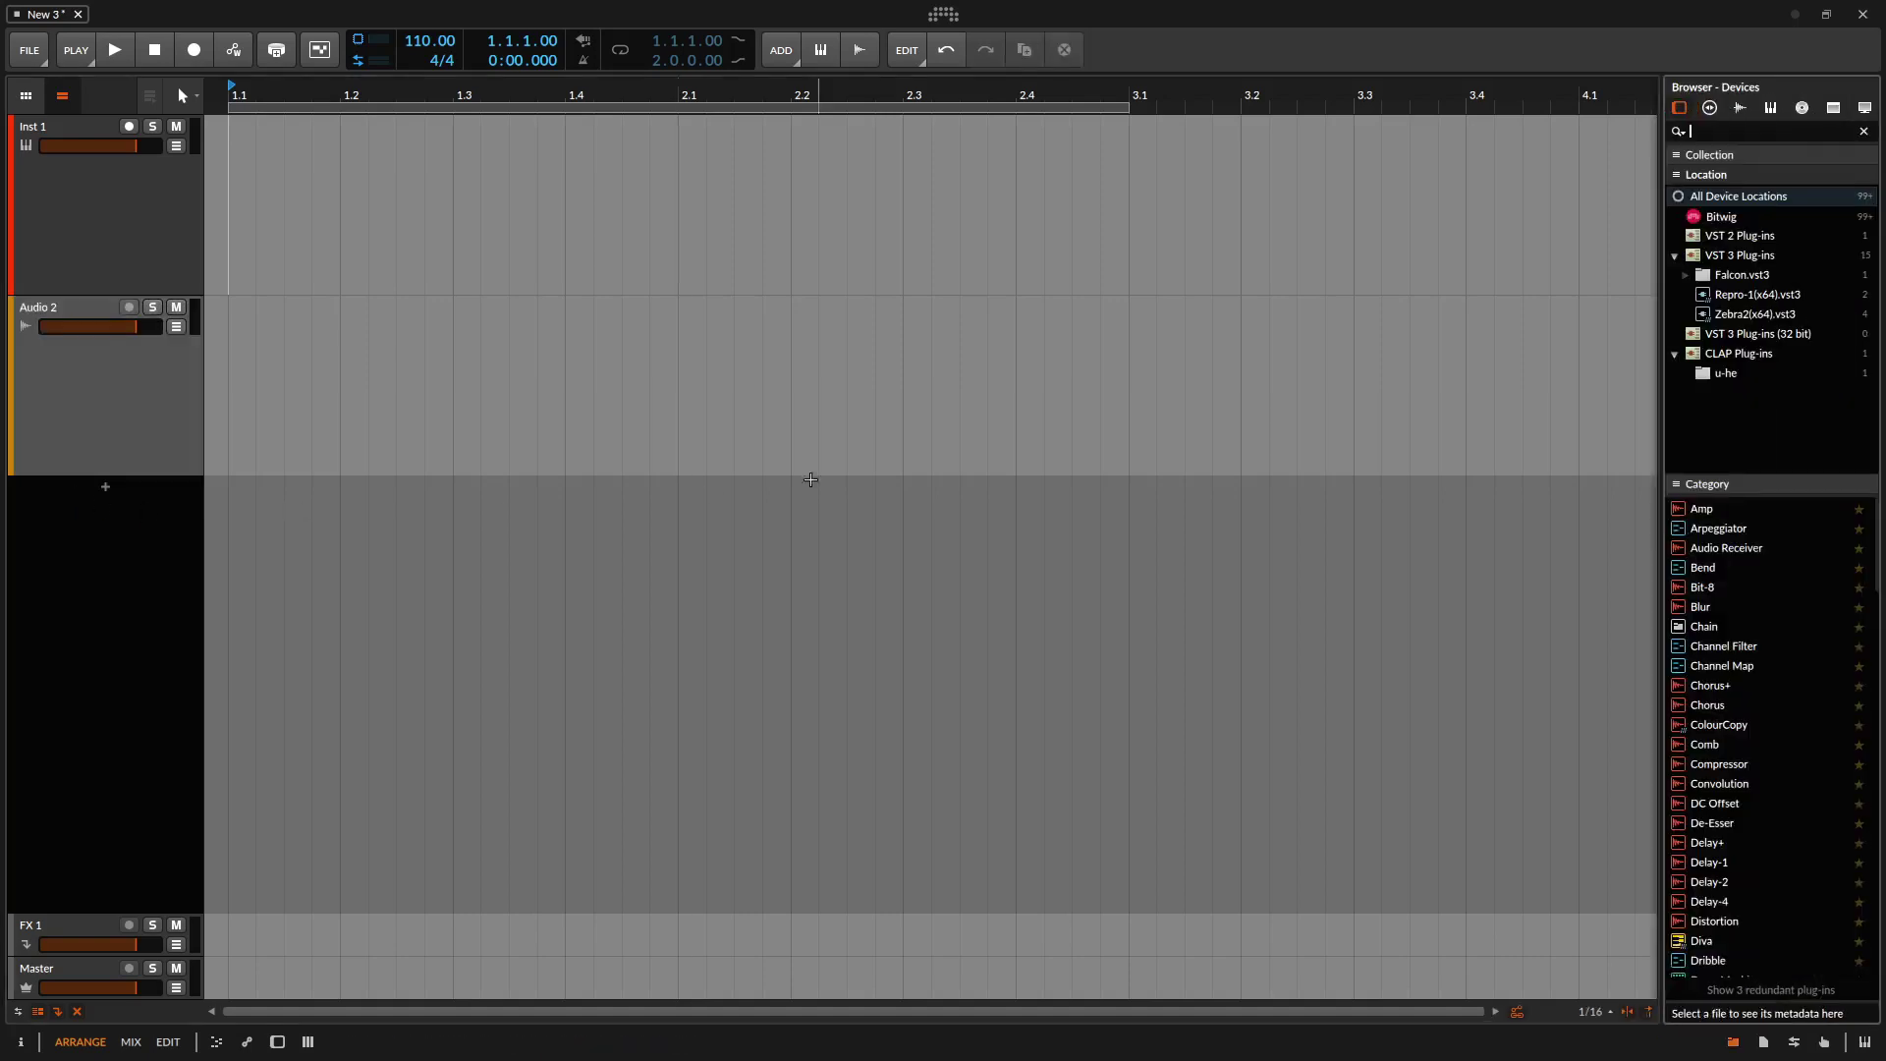
left_click_drag(1660, 624, 1504, 636)
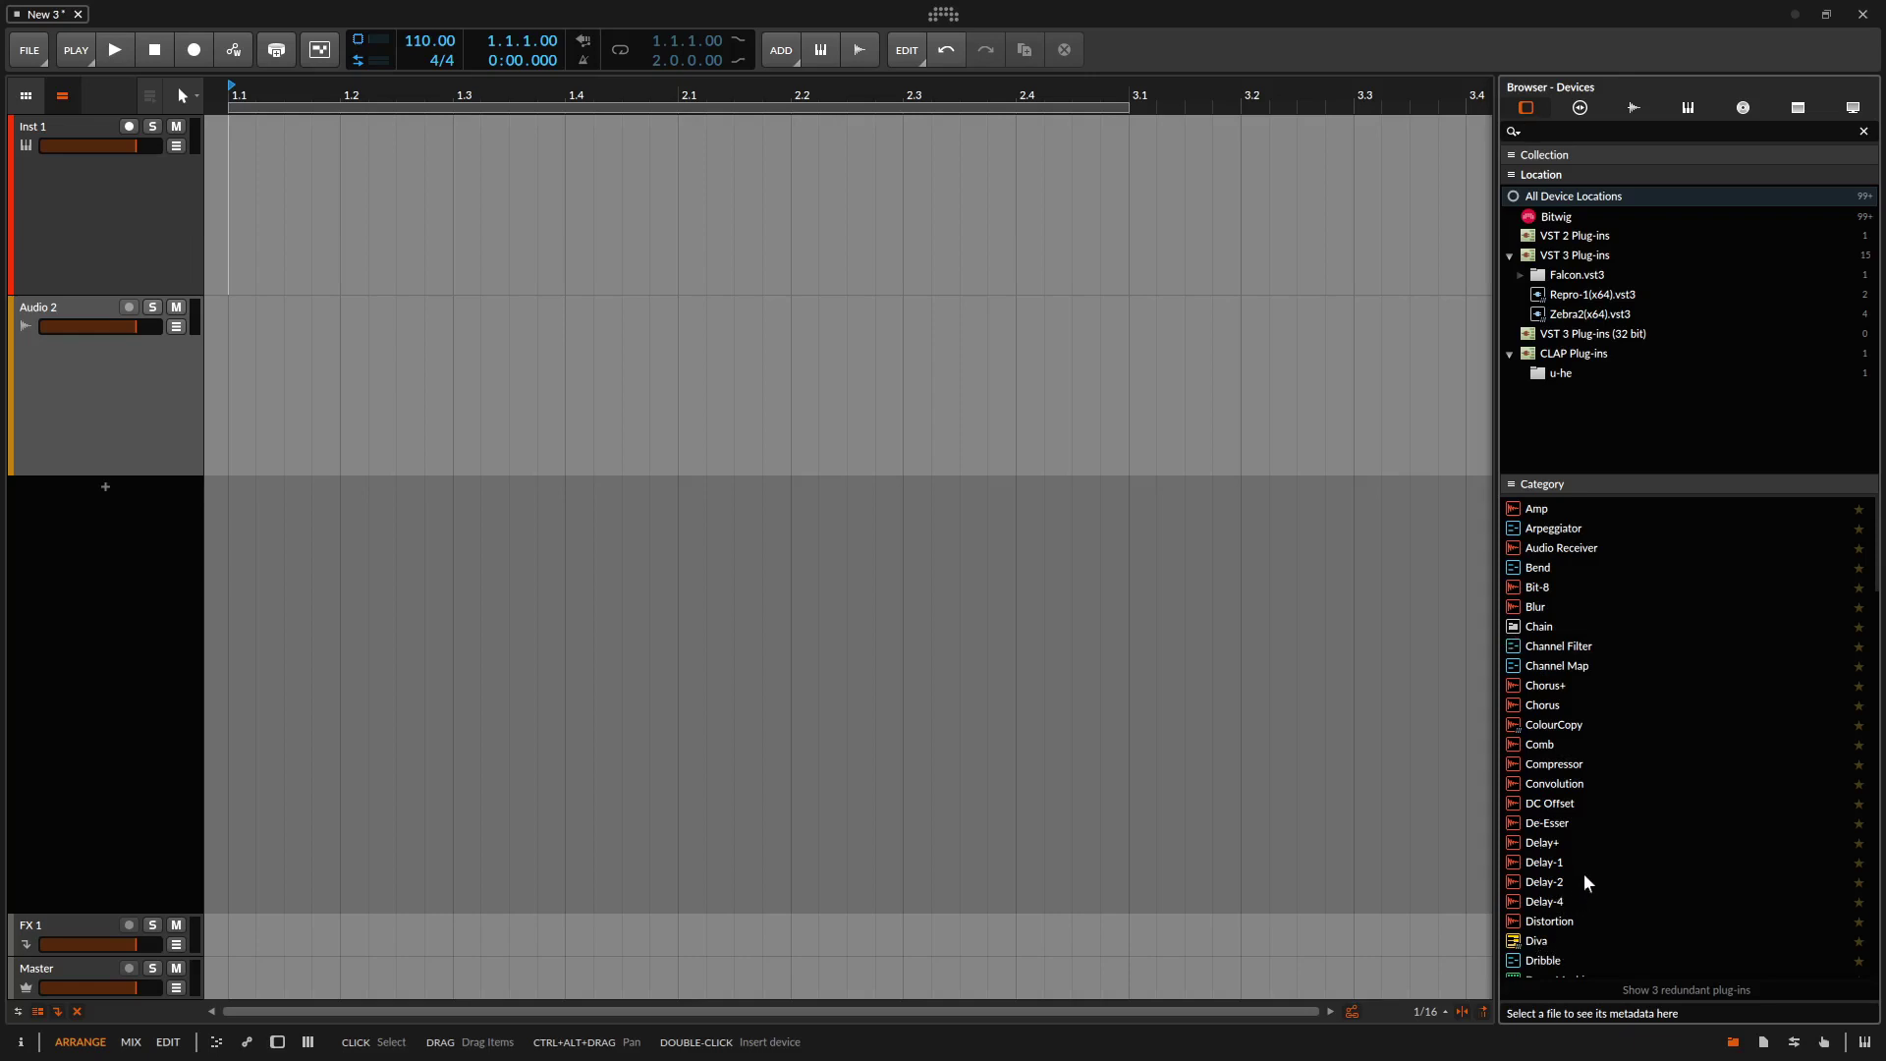
left_click(1553, 483)
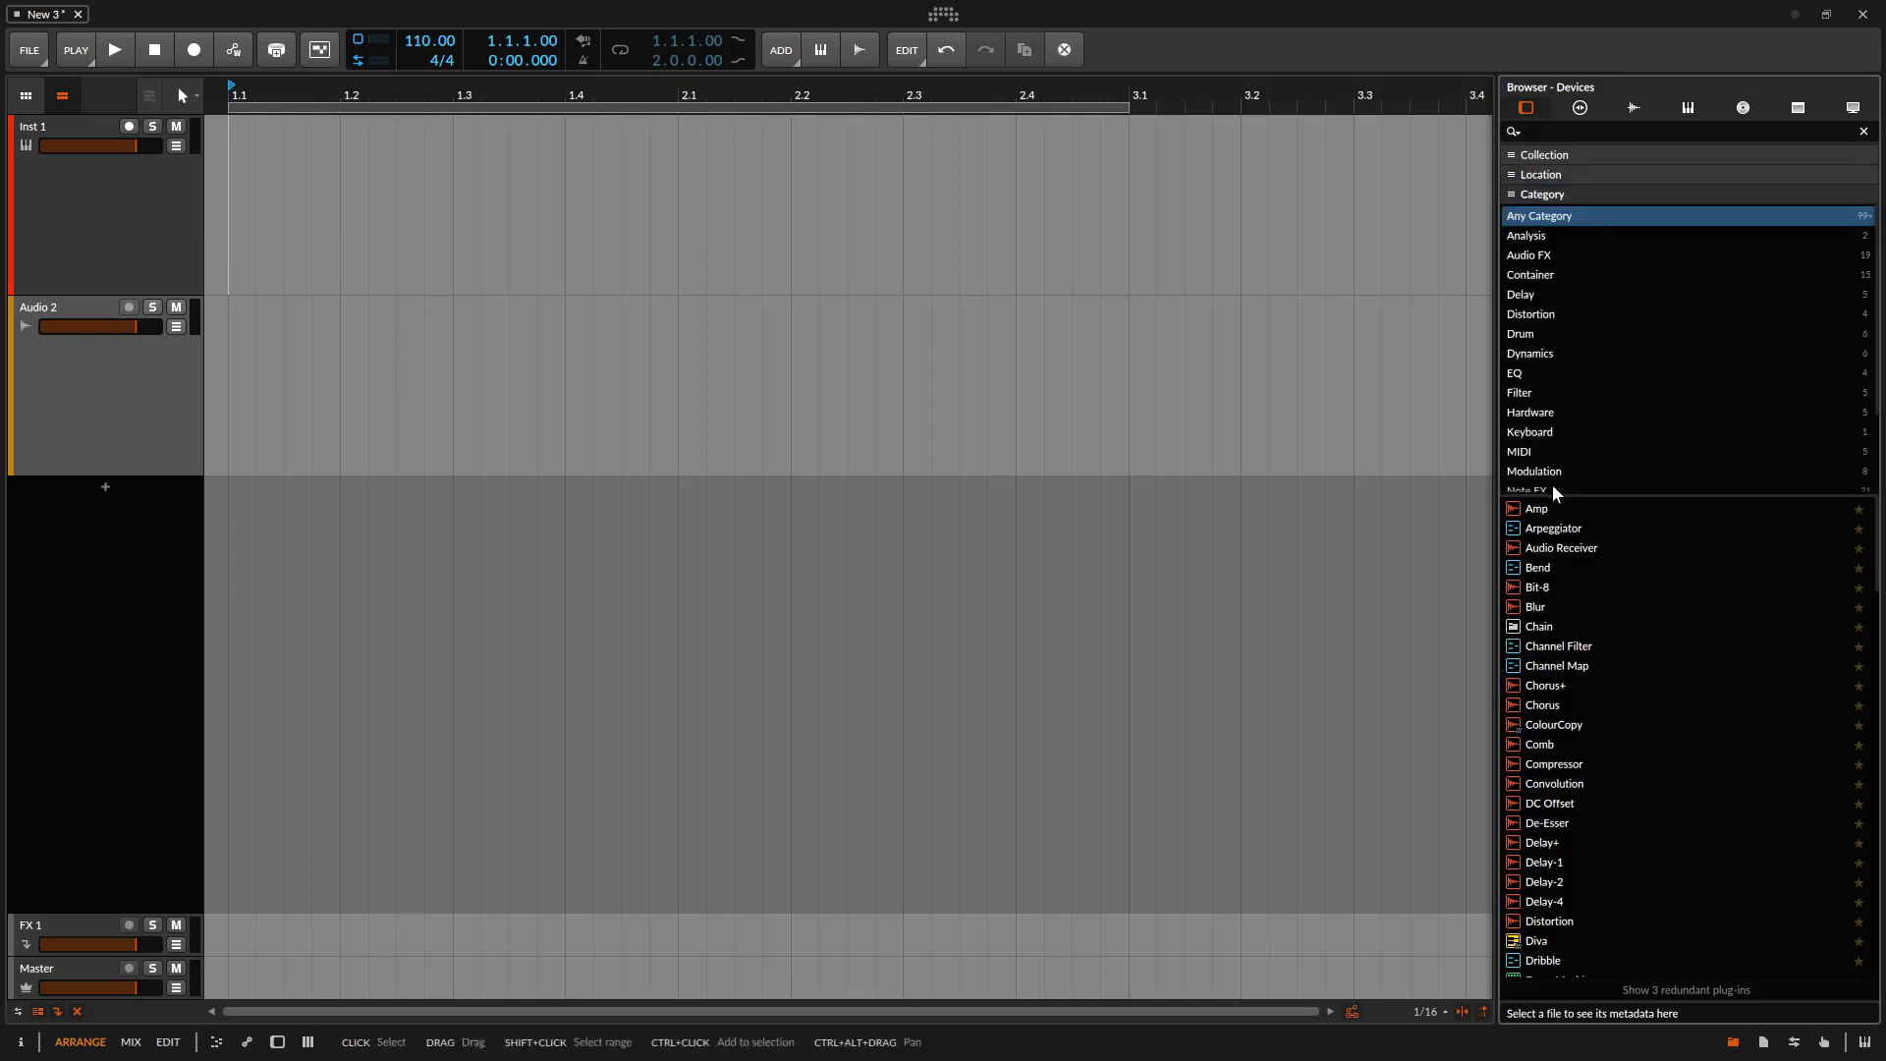
scroll(1565, 413, "down", 3)
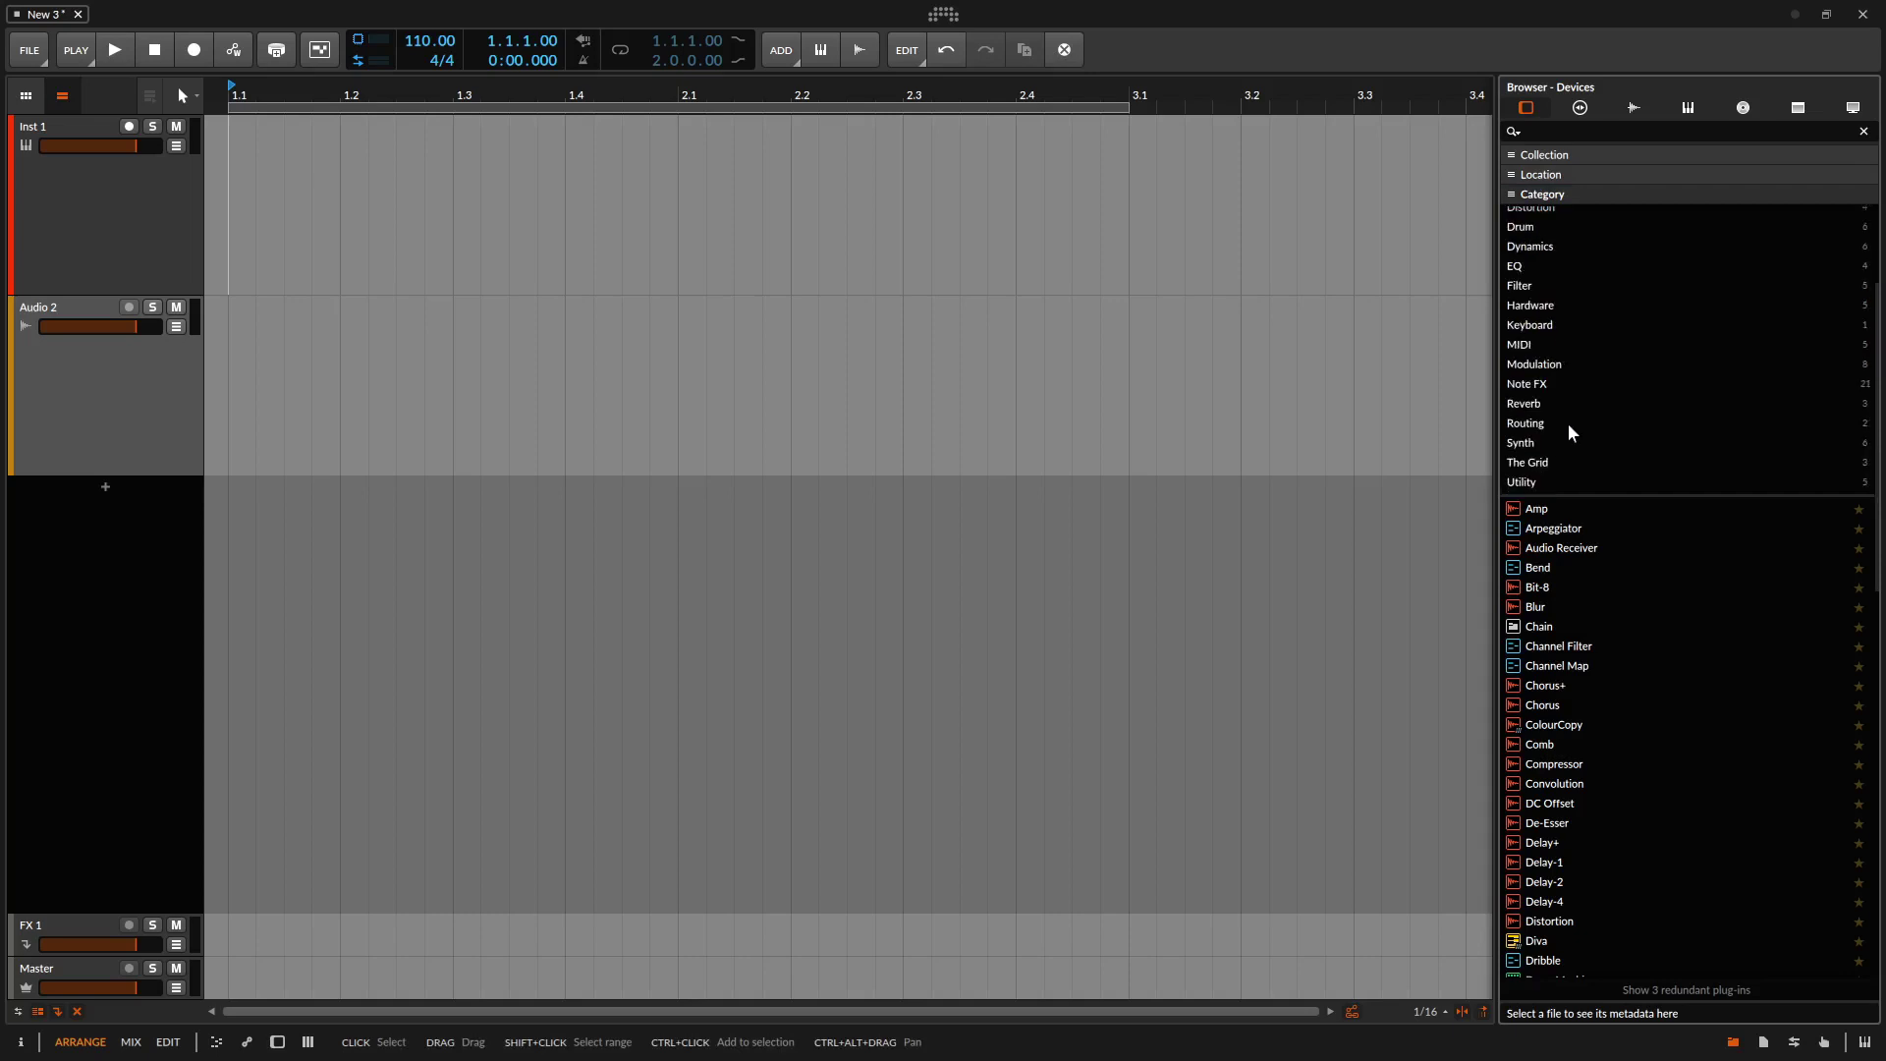
left_click(1552, 442)
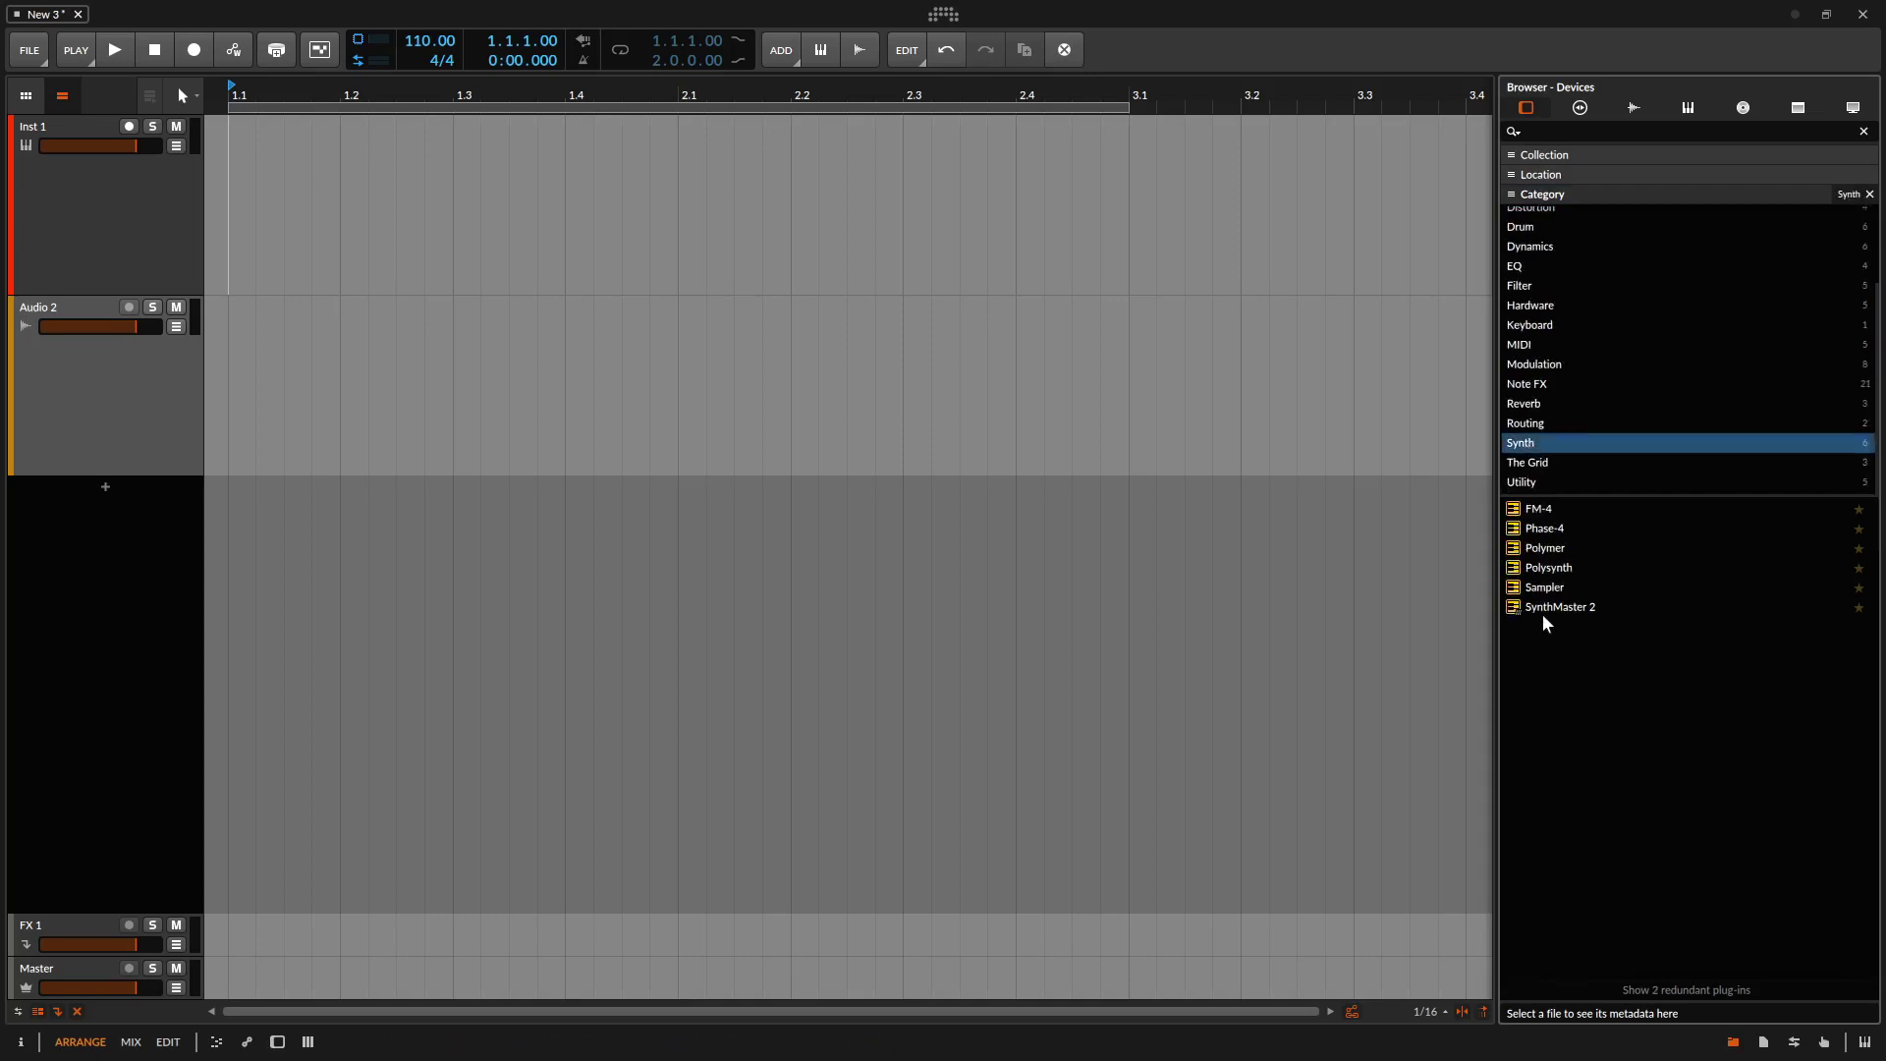
left_click_drag(1552, 595, 760, 635)
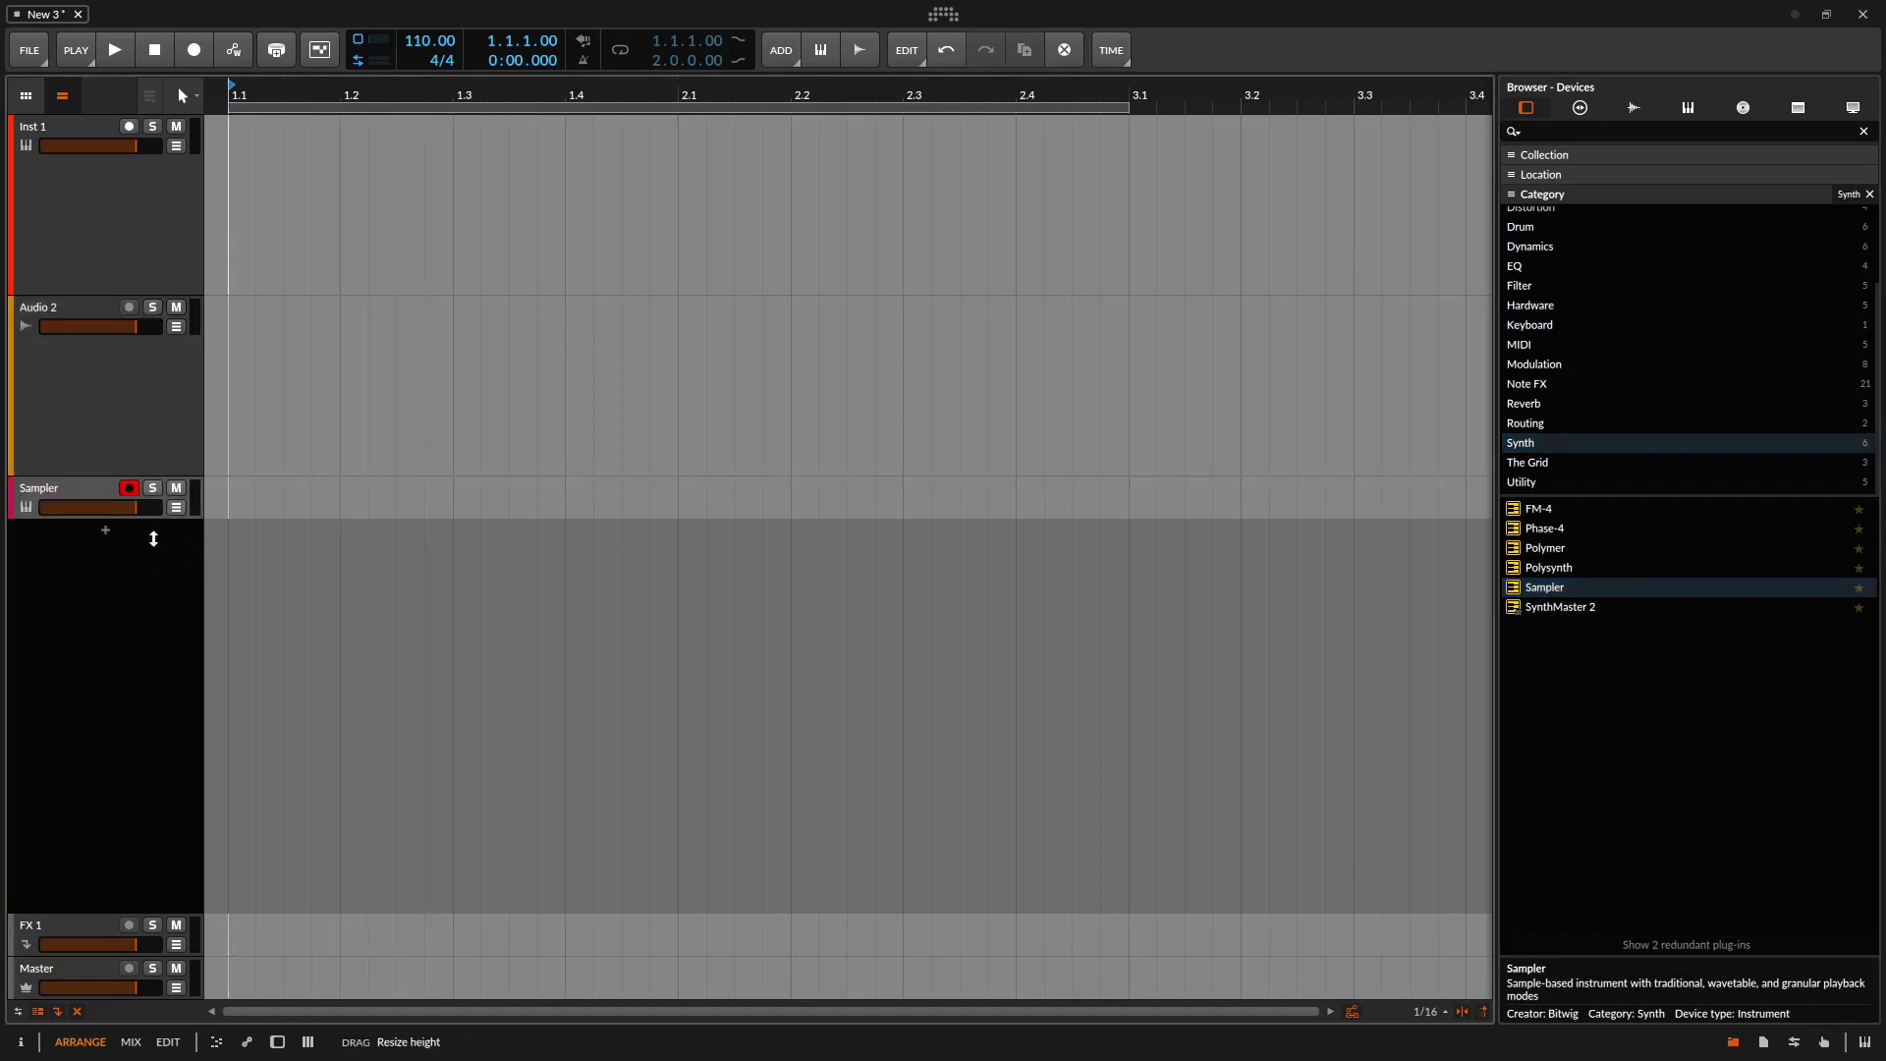
left_click_drag(154, 520, 157, 633)
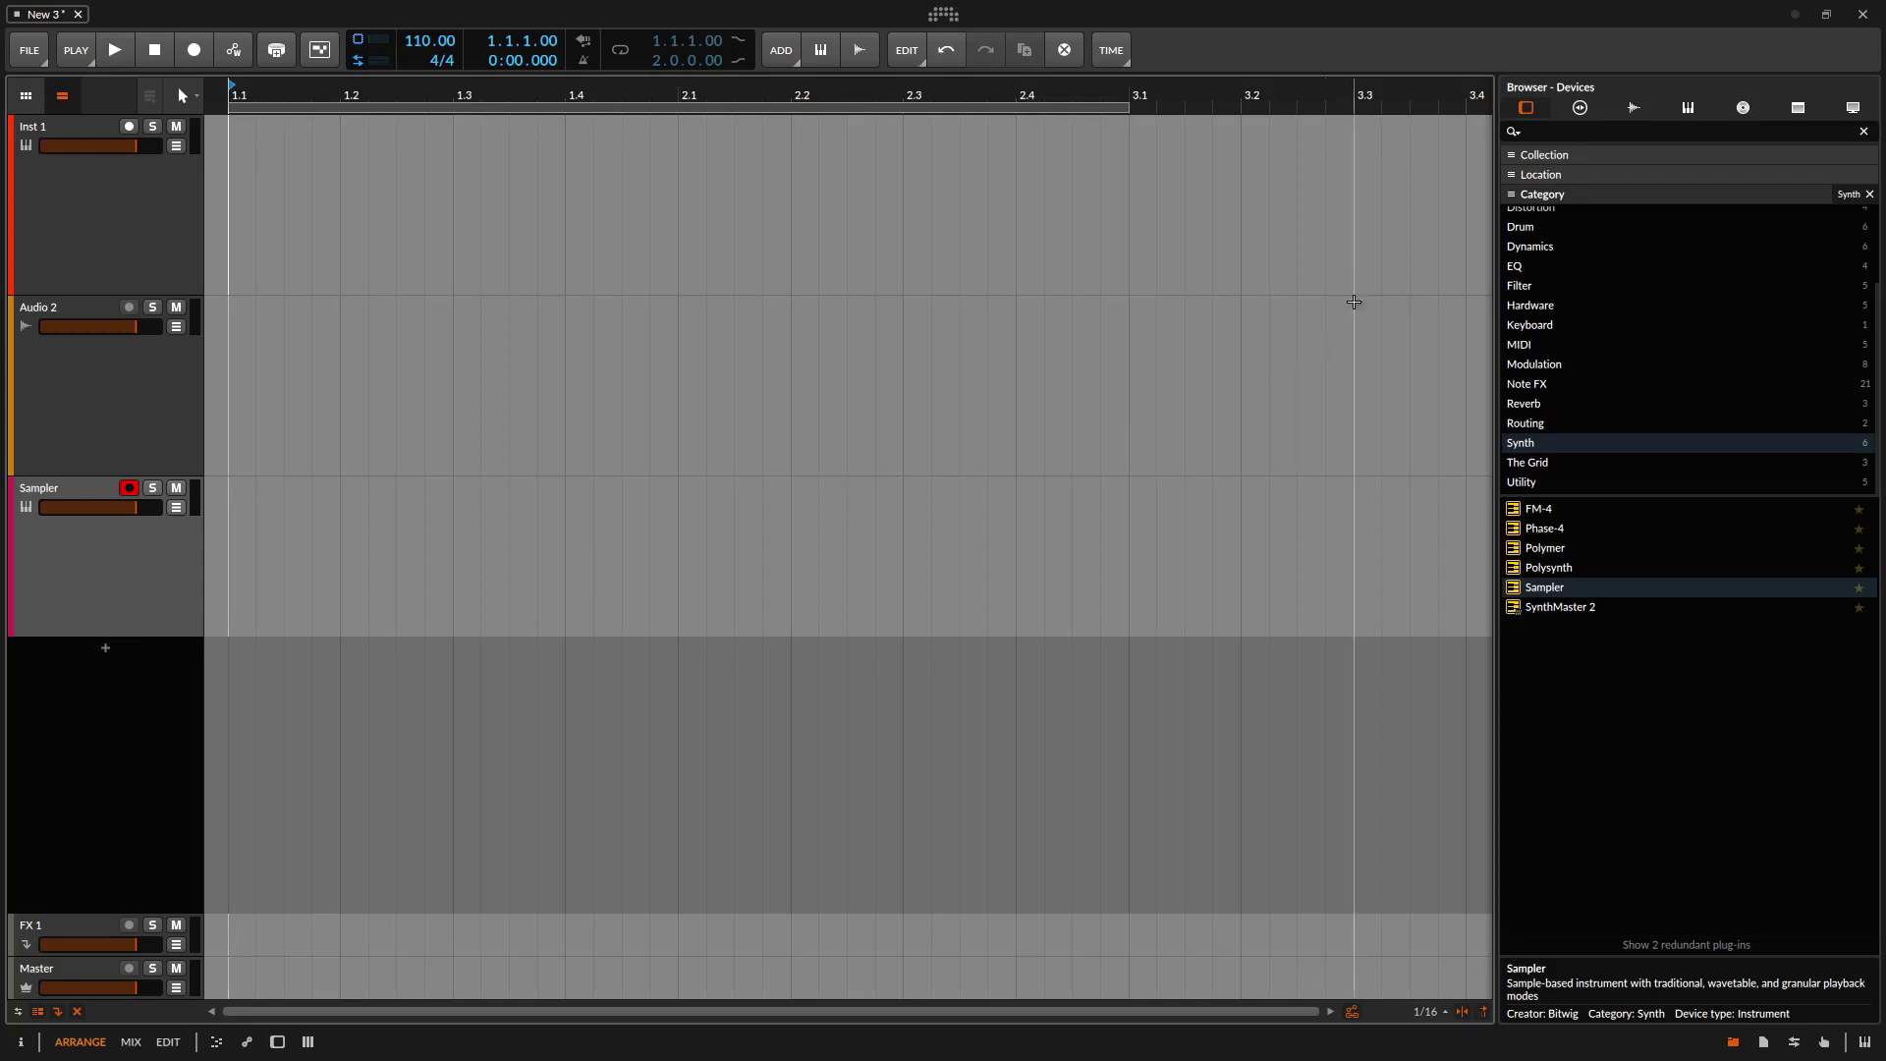
Place the sample 1000_liter_tank_002.wav on a new audio track below Sampler, starting at bar 1, and hide the browser.
left_click(1633, 106)
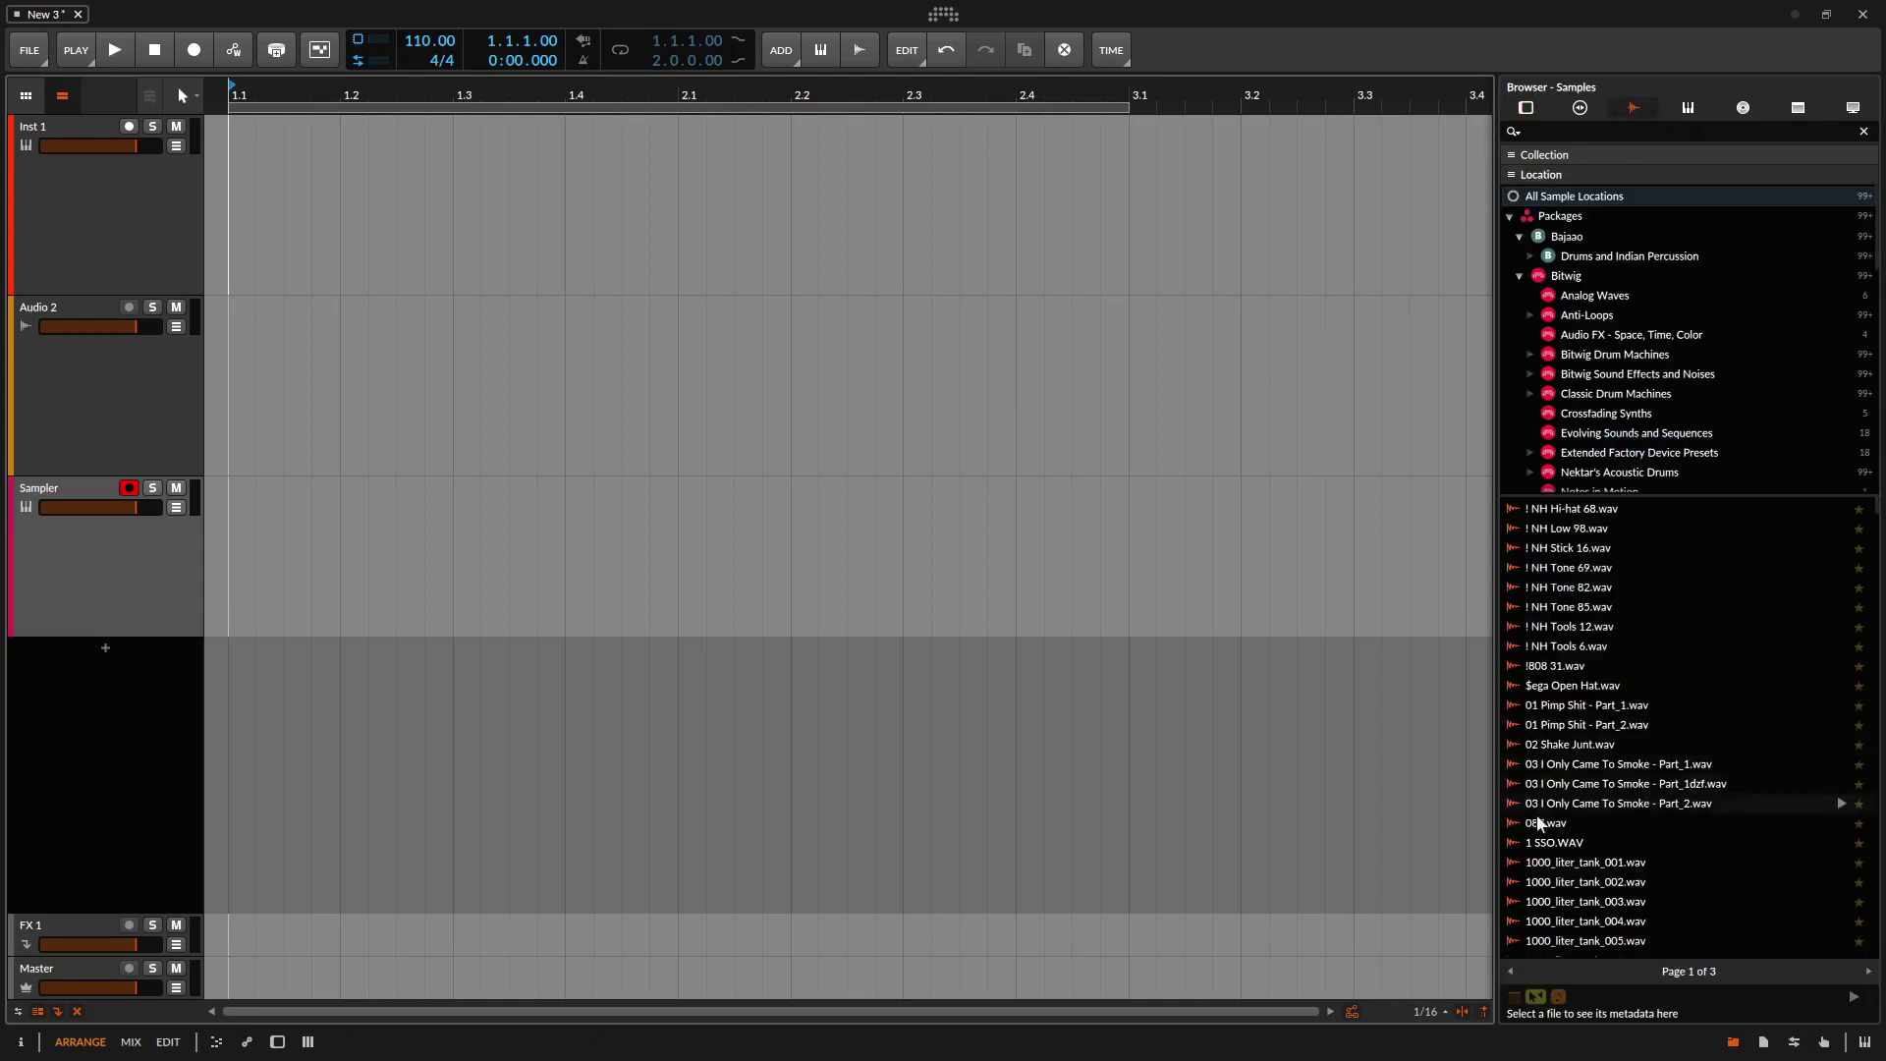
left_click(1578, 881)
left_click_drag(1575, 878, 236, 826)
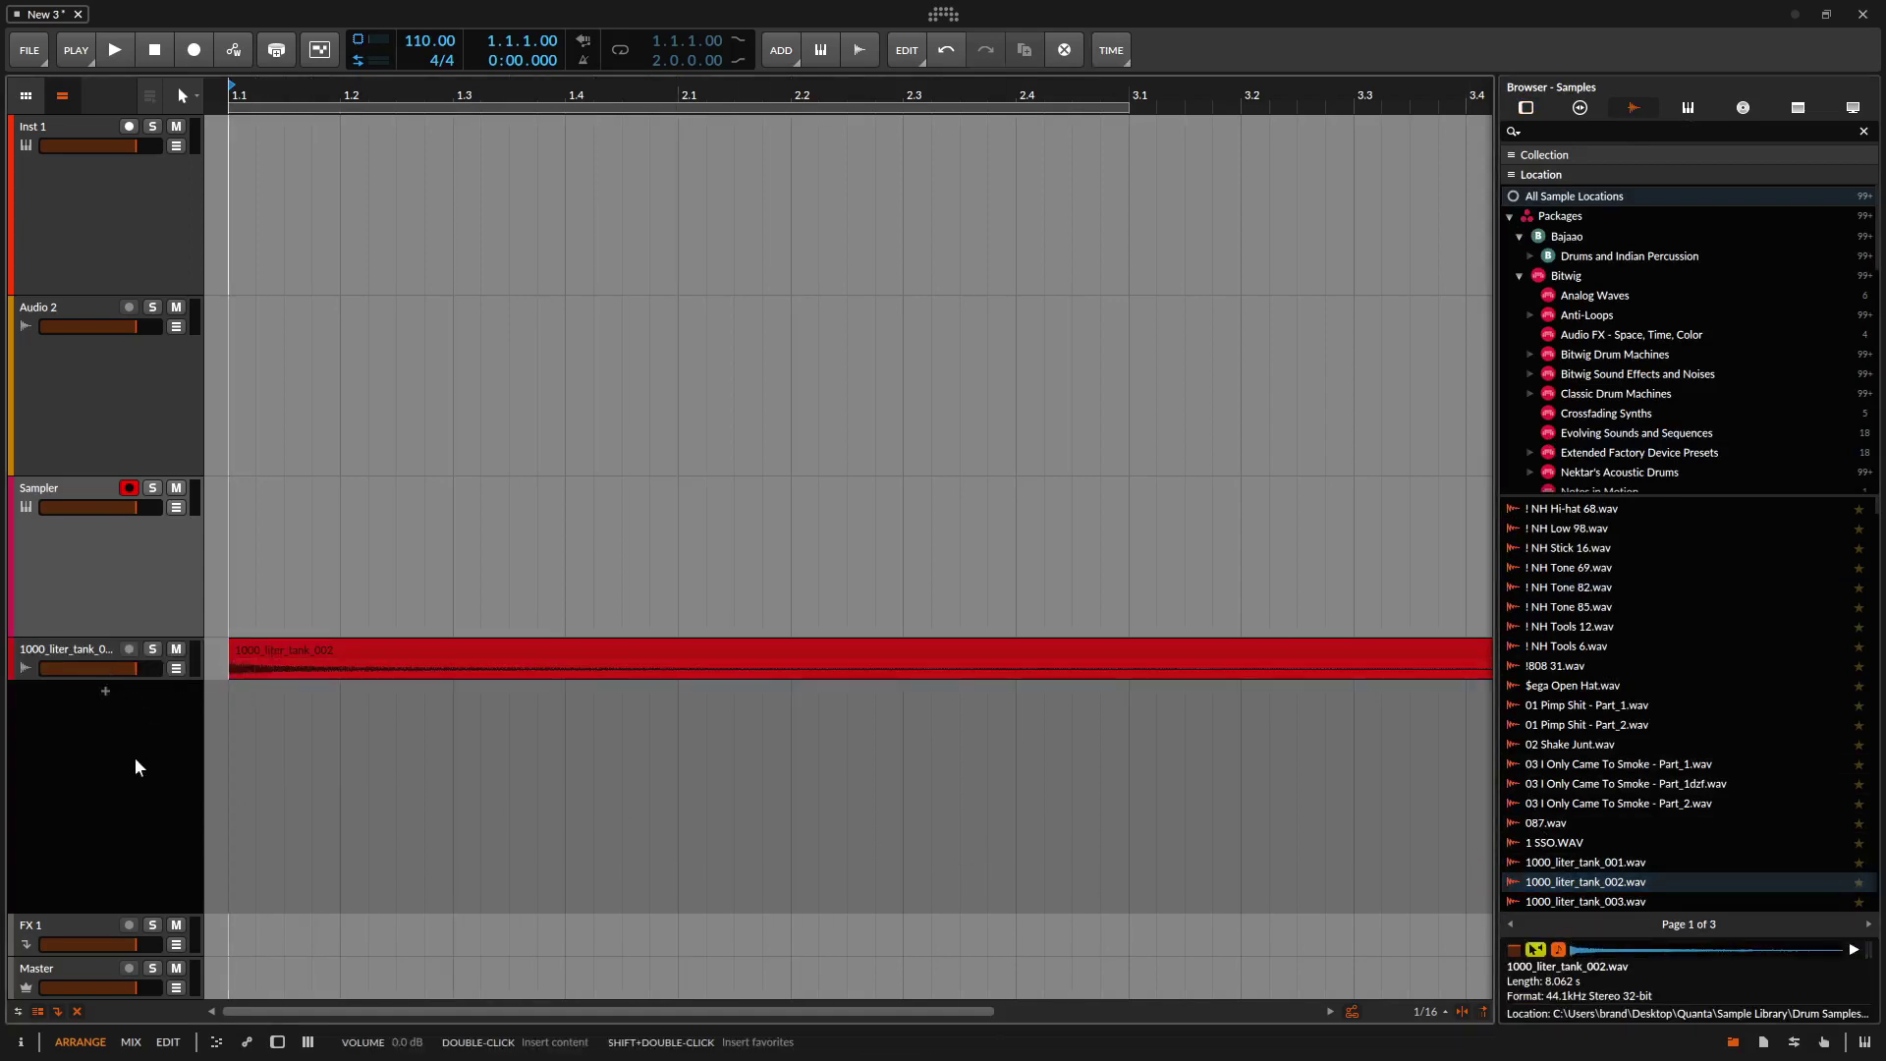
left_click(1732, 1041)
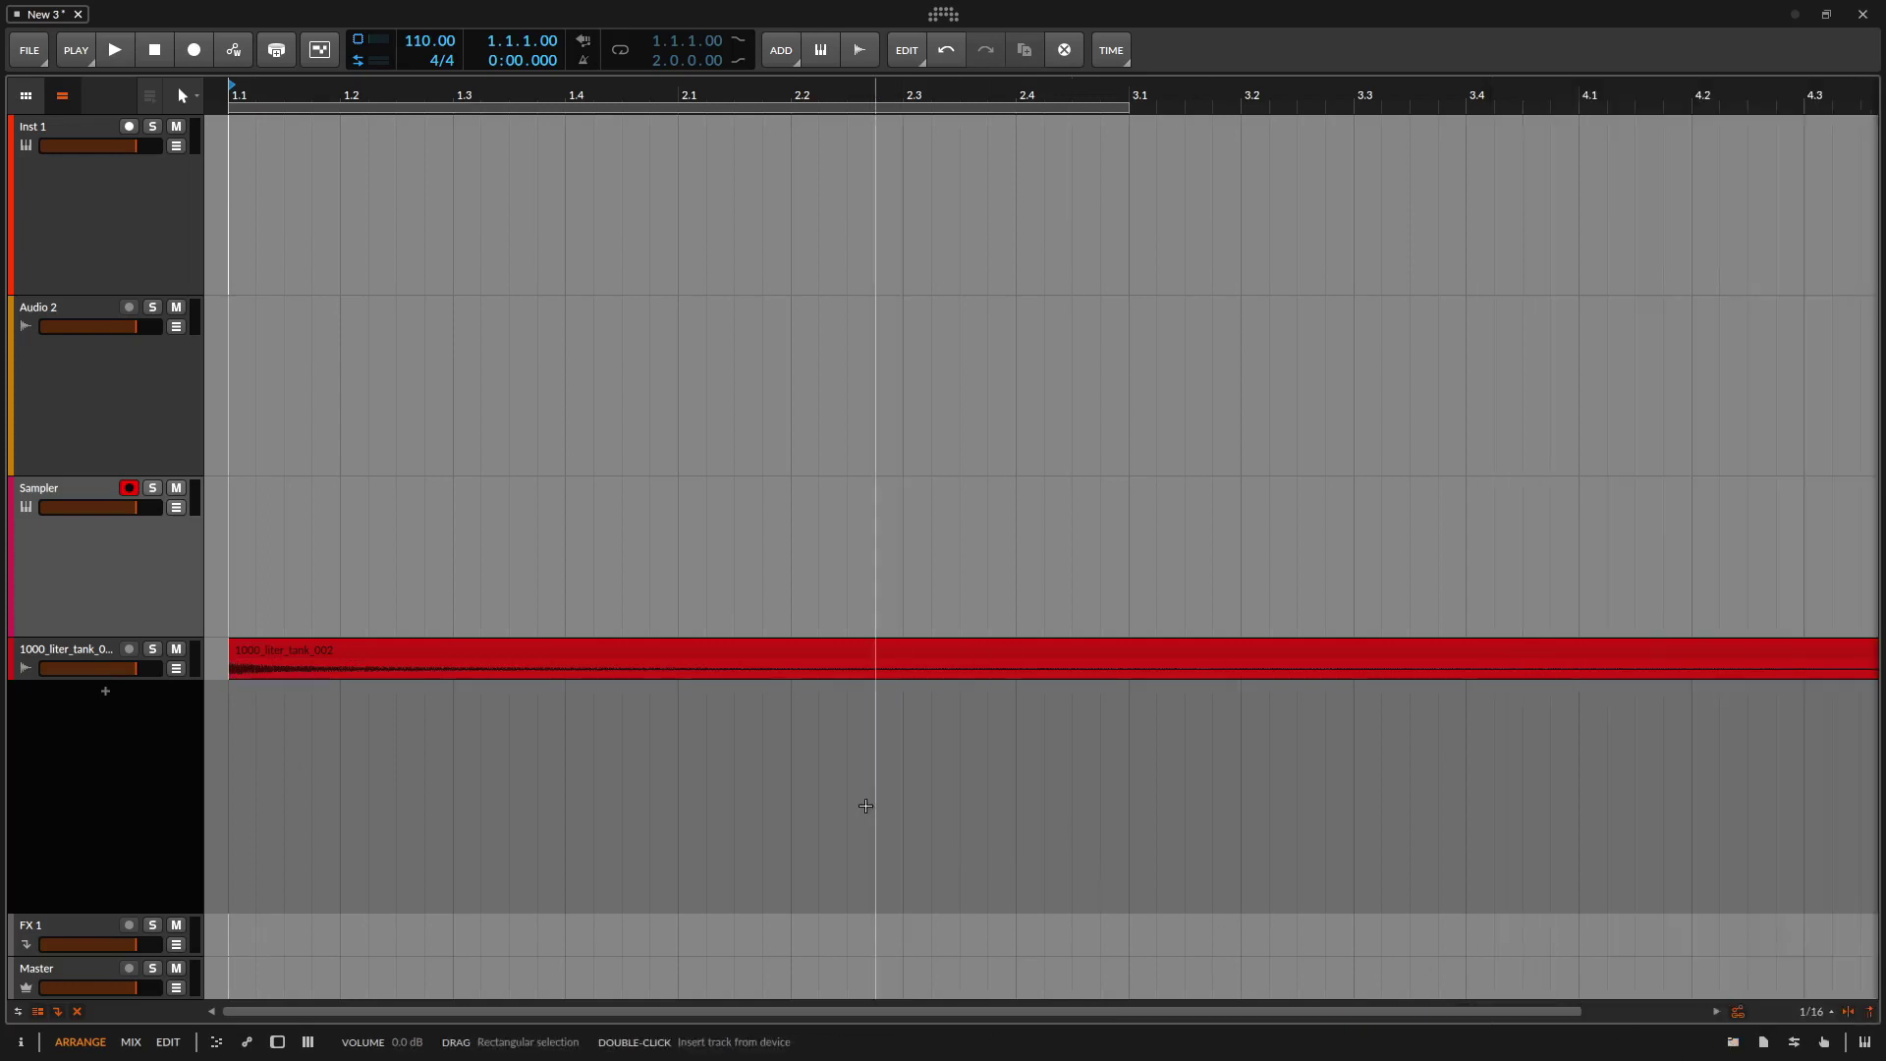
right_click(110, 738)
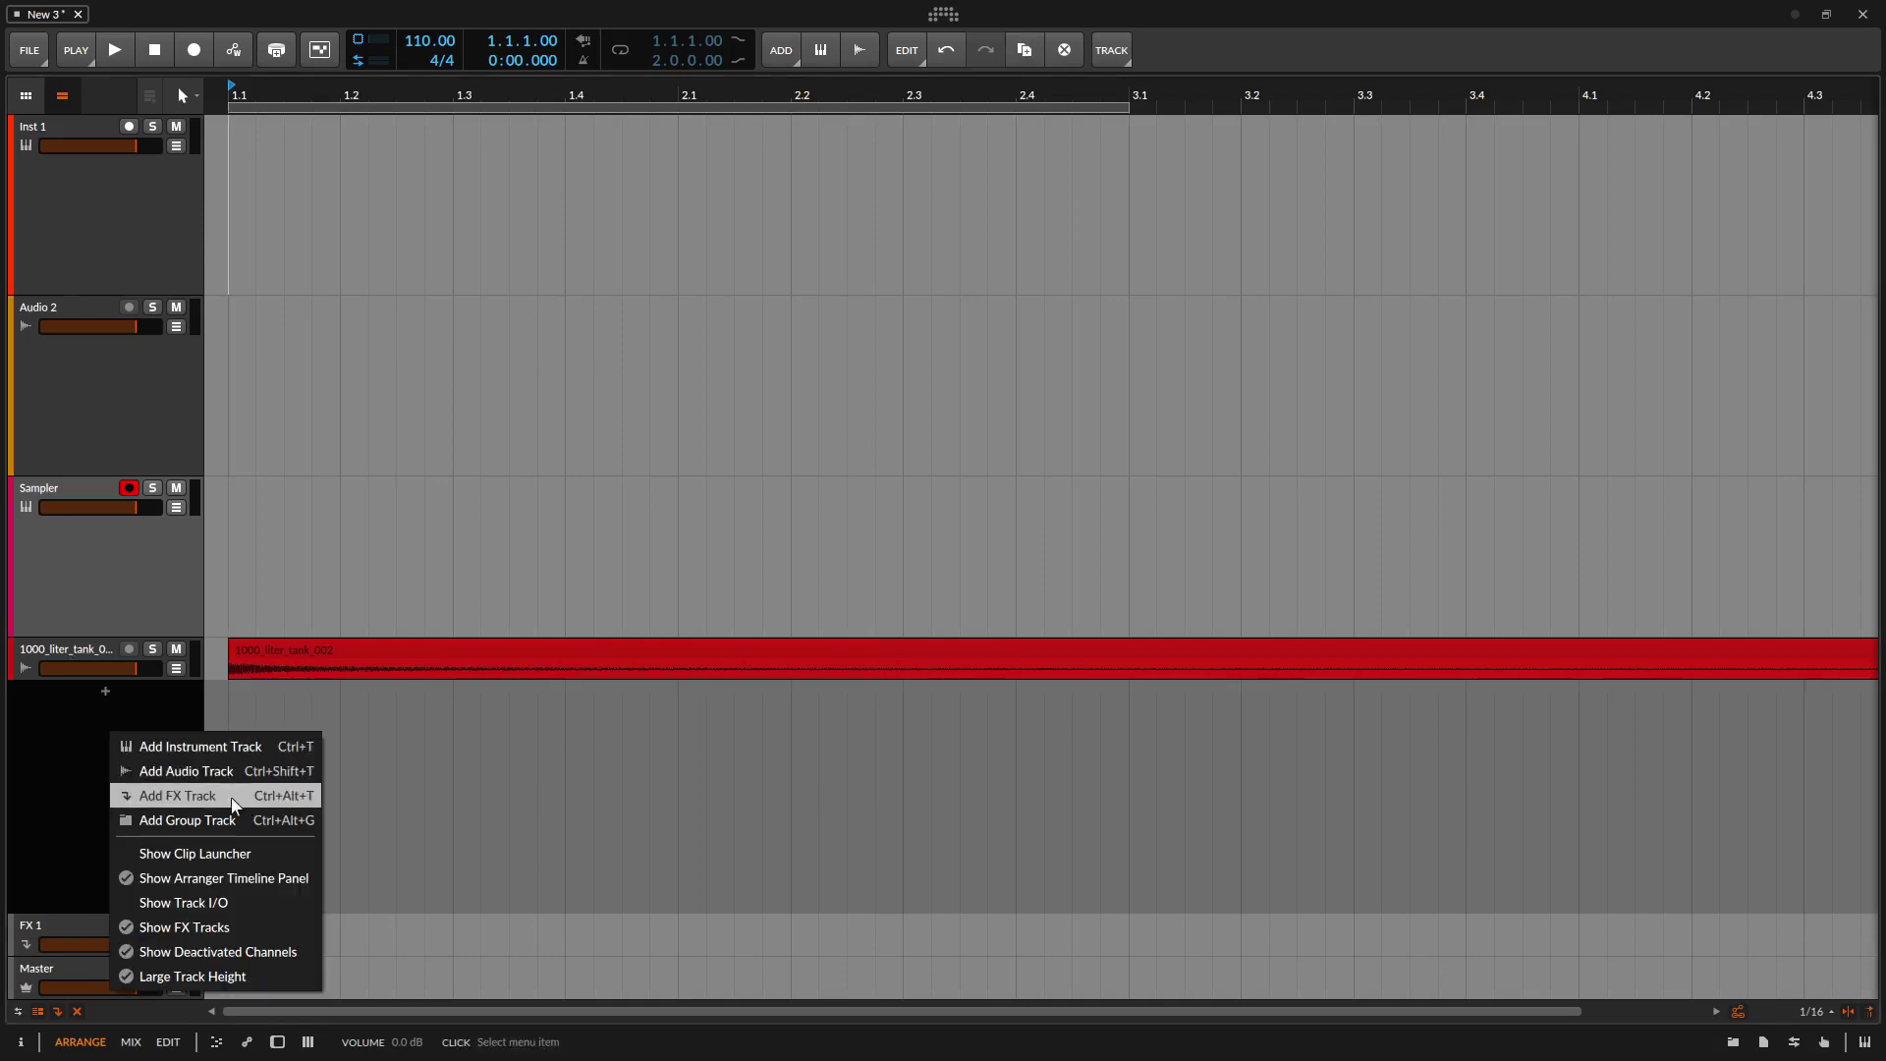
left_click(560, 778)
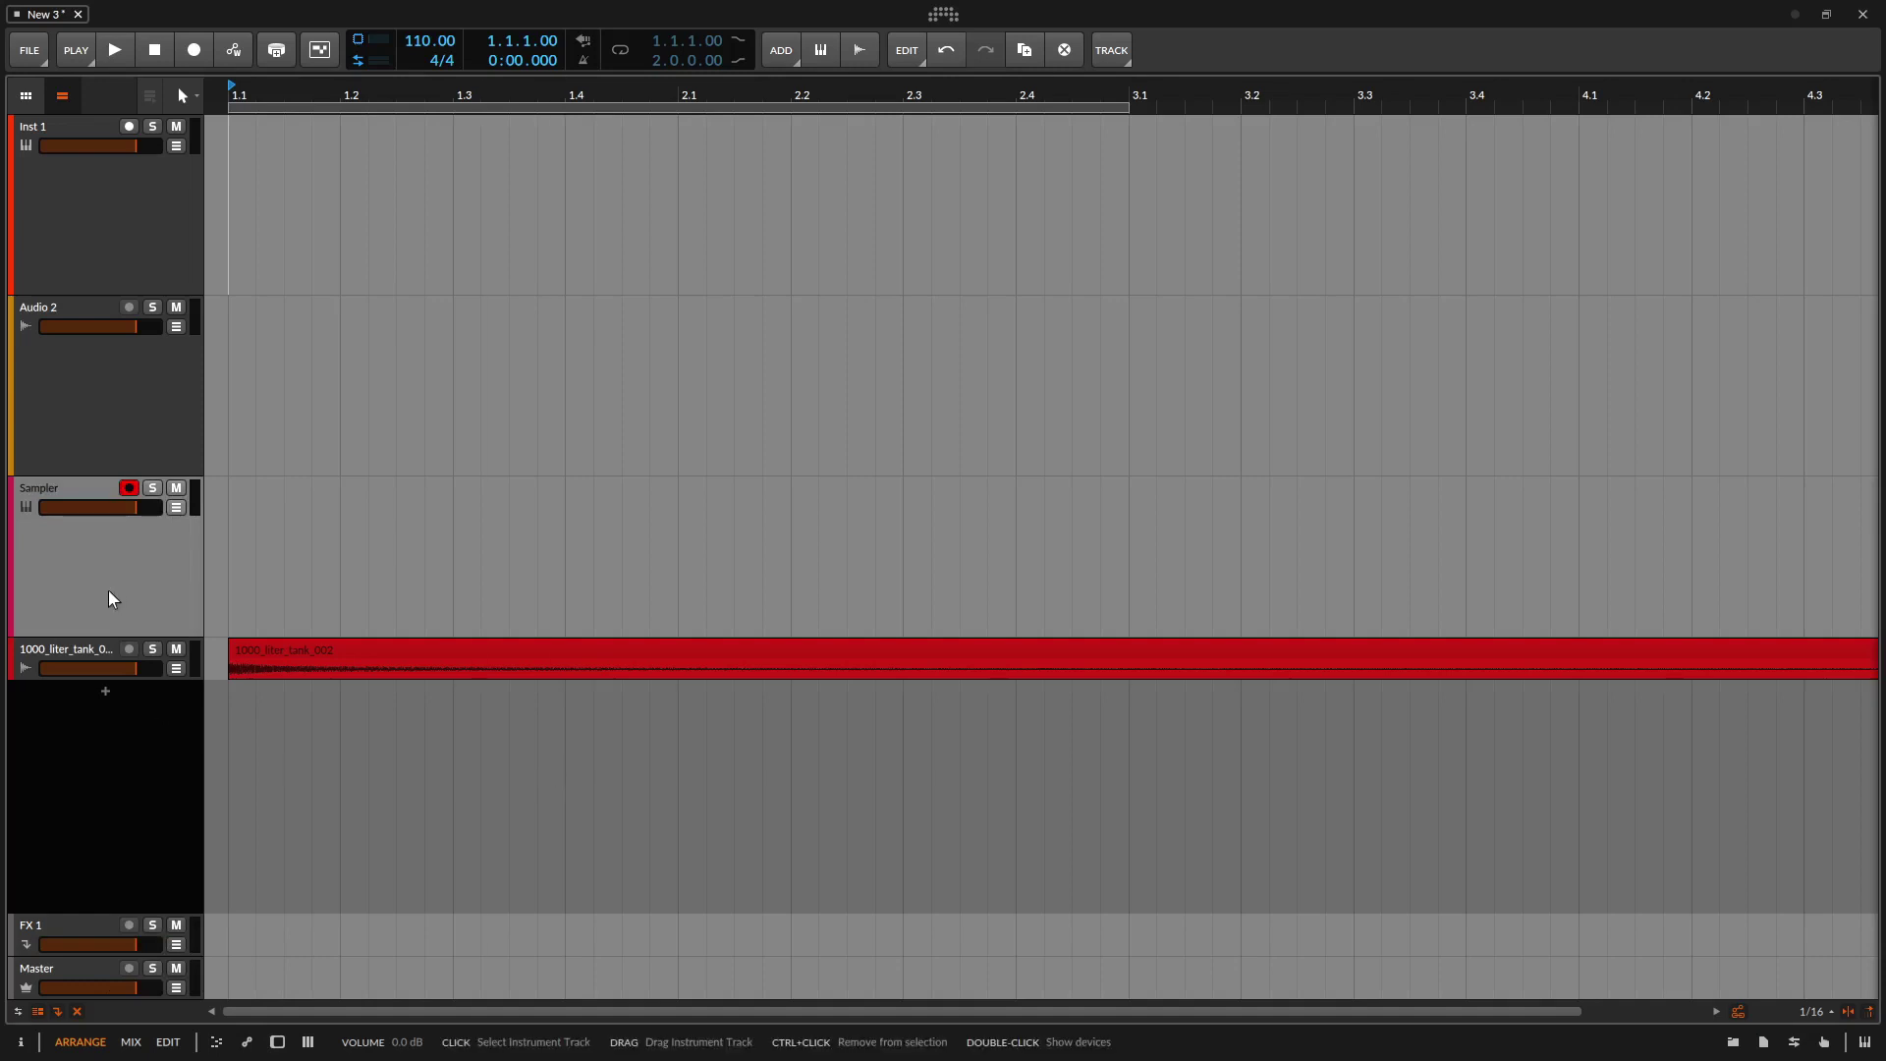
Delete the Sampler track and enlarge the height of the 1000_liter_tank_002 audio track to match the tracks above.
key("Delete")
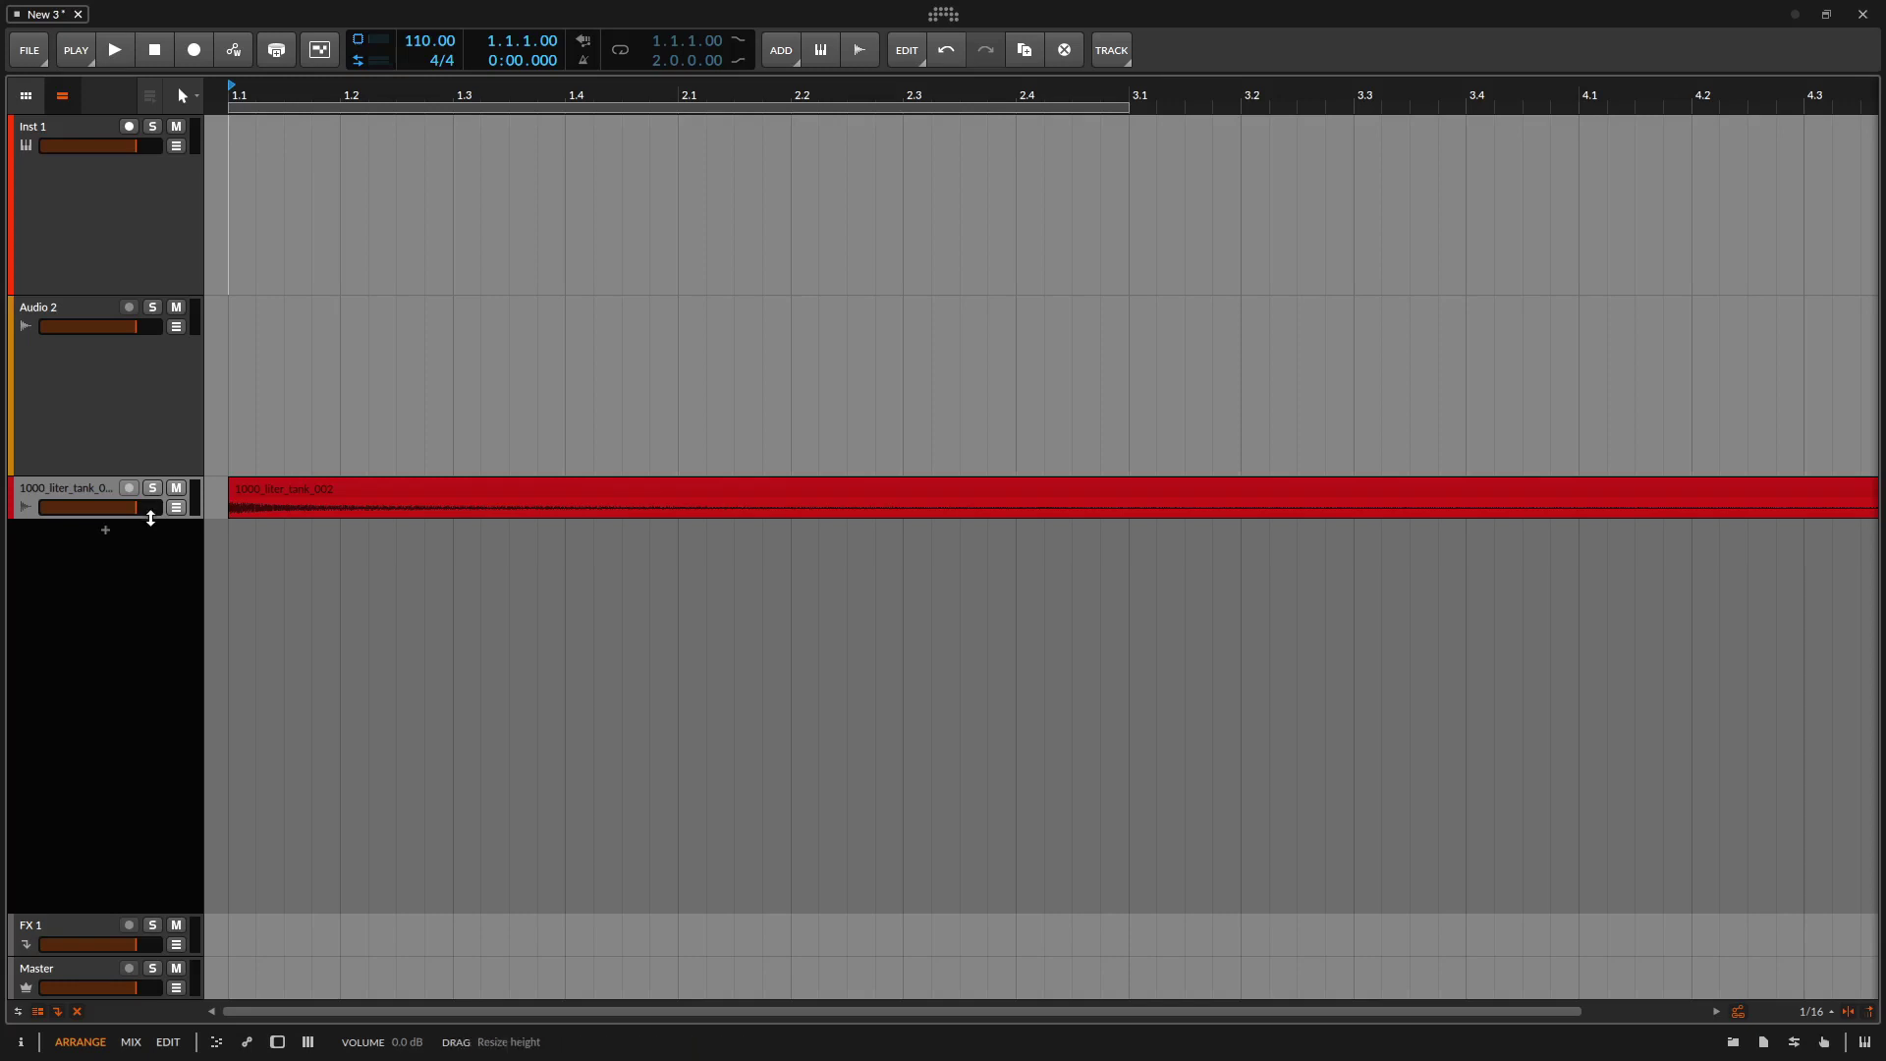
left_click_drag(150, 519, 130, 665)
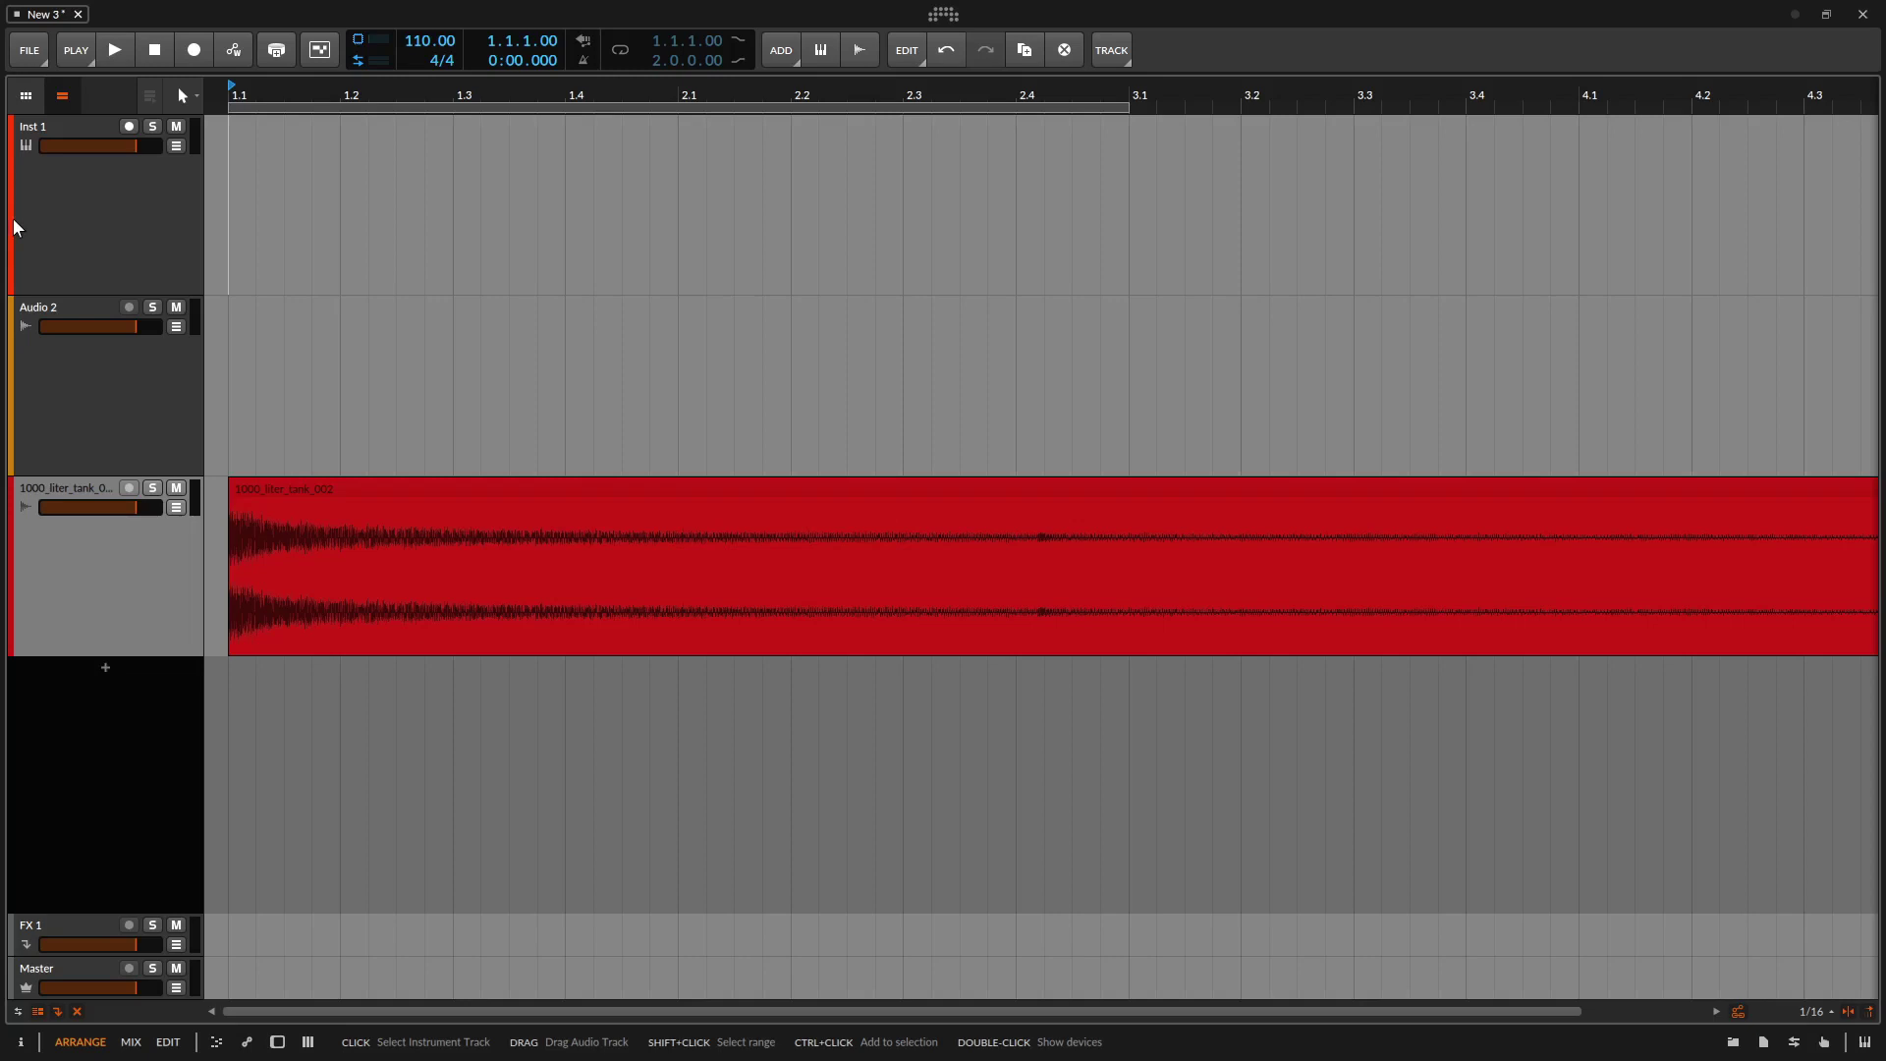
Insert a one-bar clip at bar 1 on the Inst 1 track and color the track olive green.
double_click(244, 211)
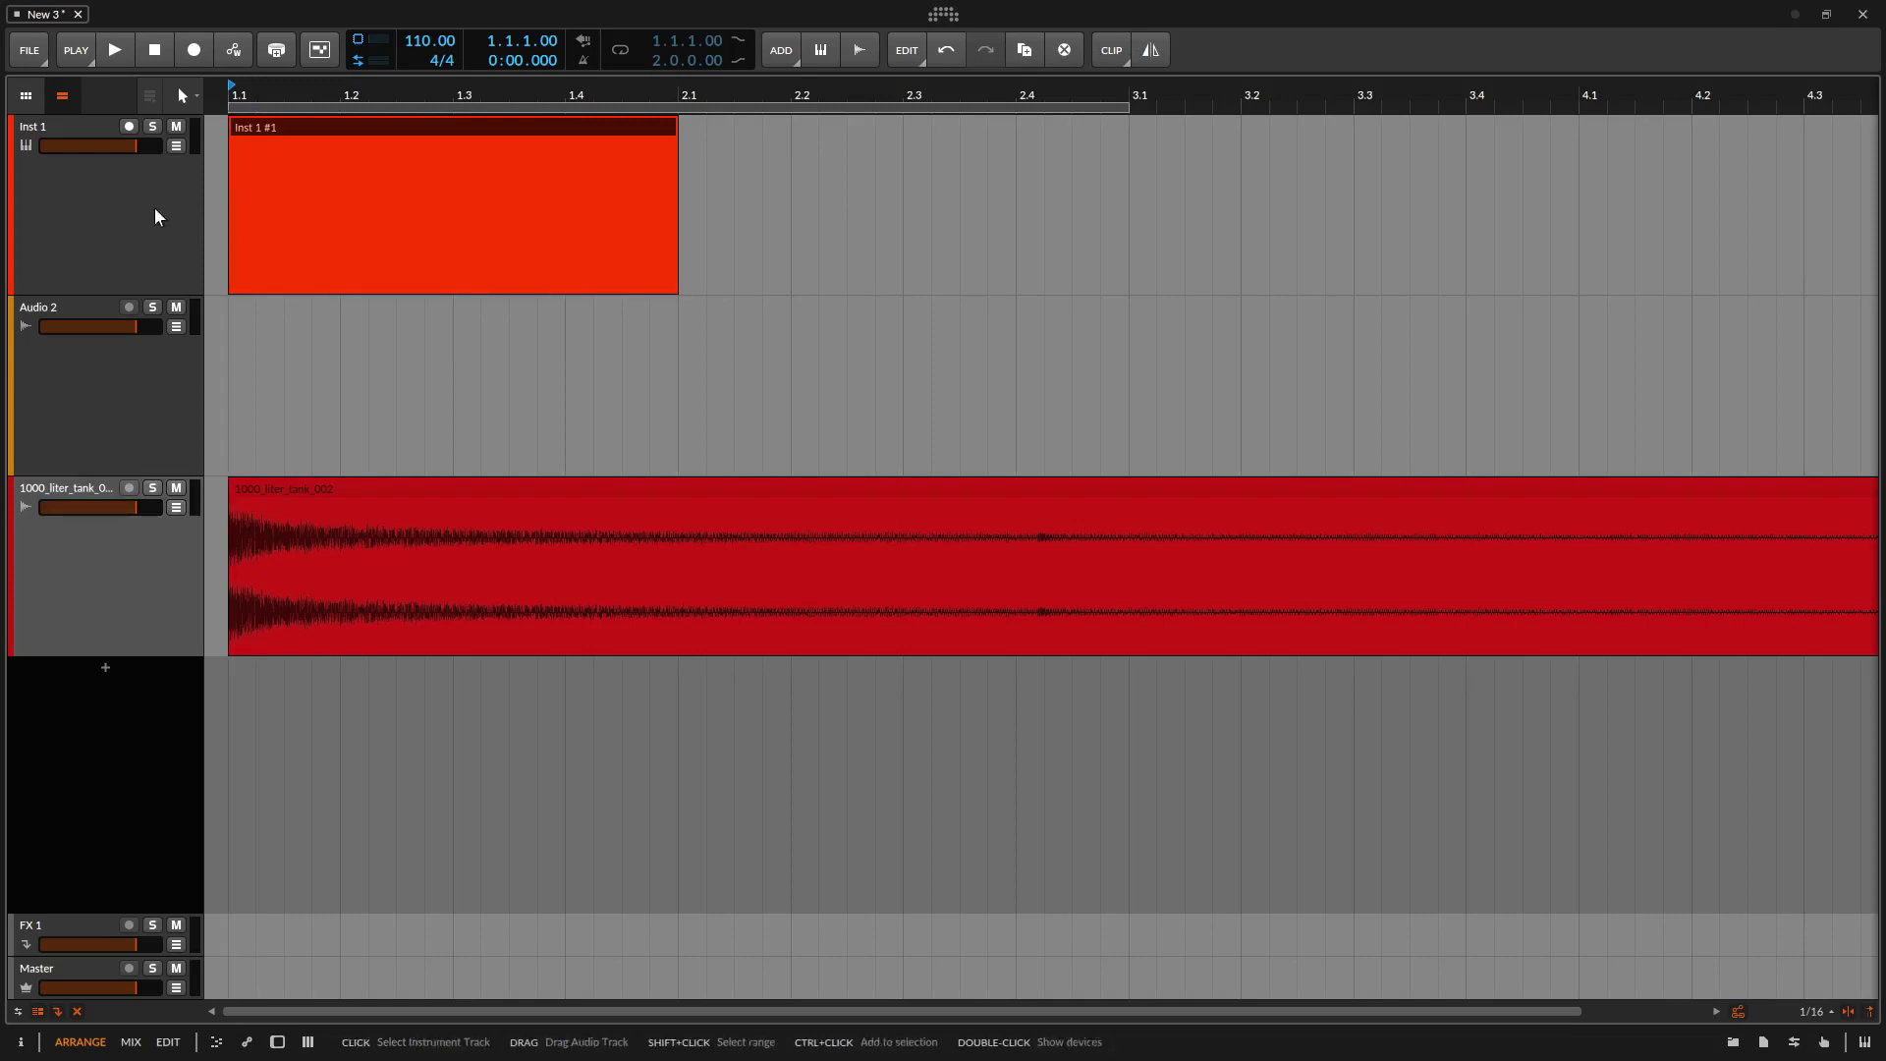
right_click(131, 220)
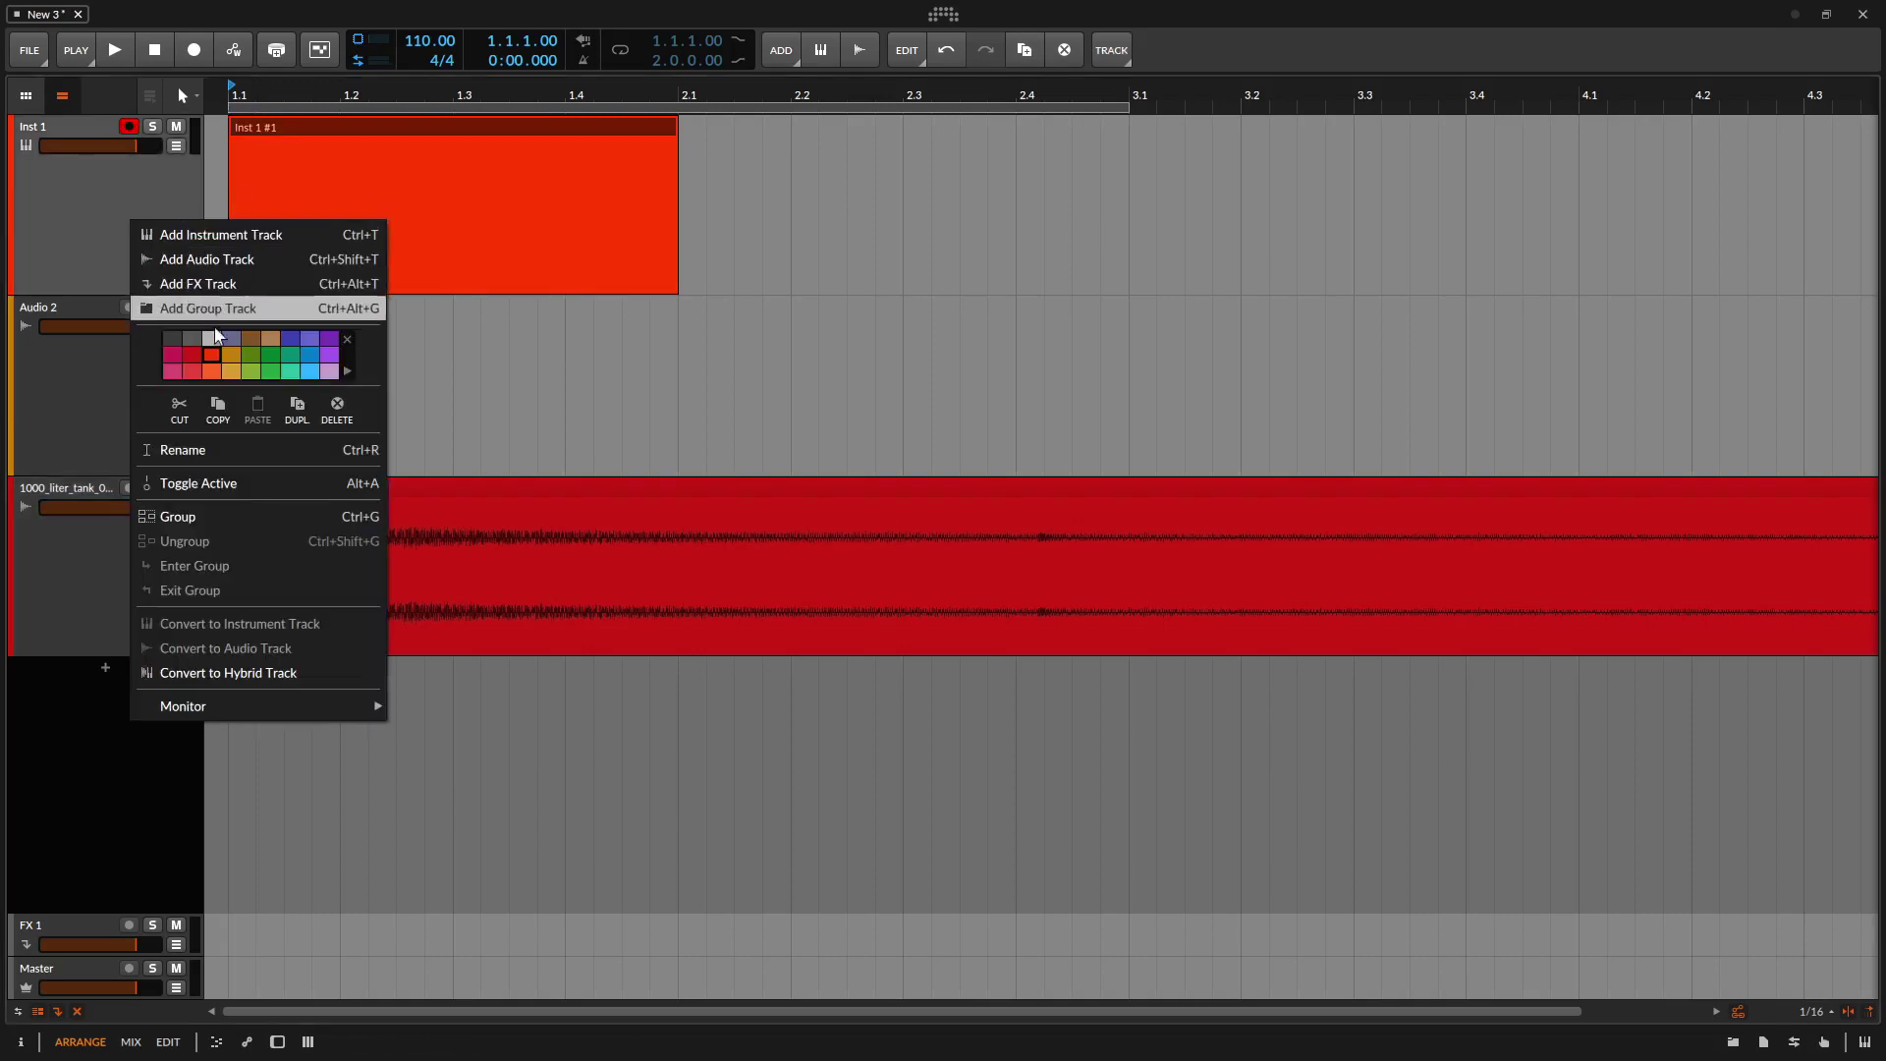
left_click(249, 354)
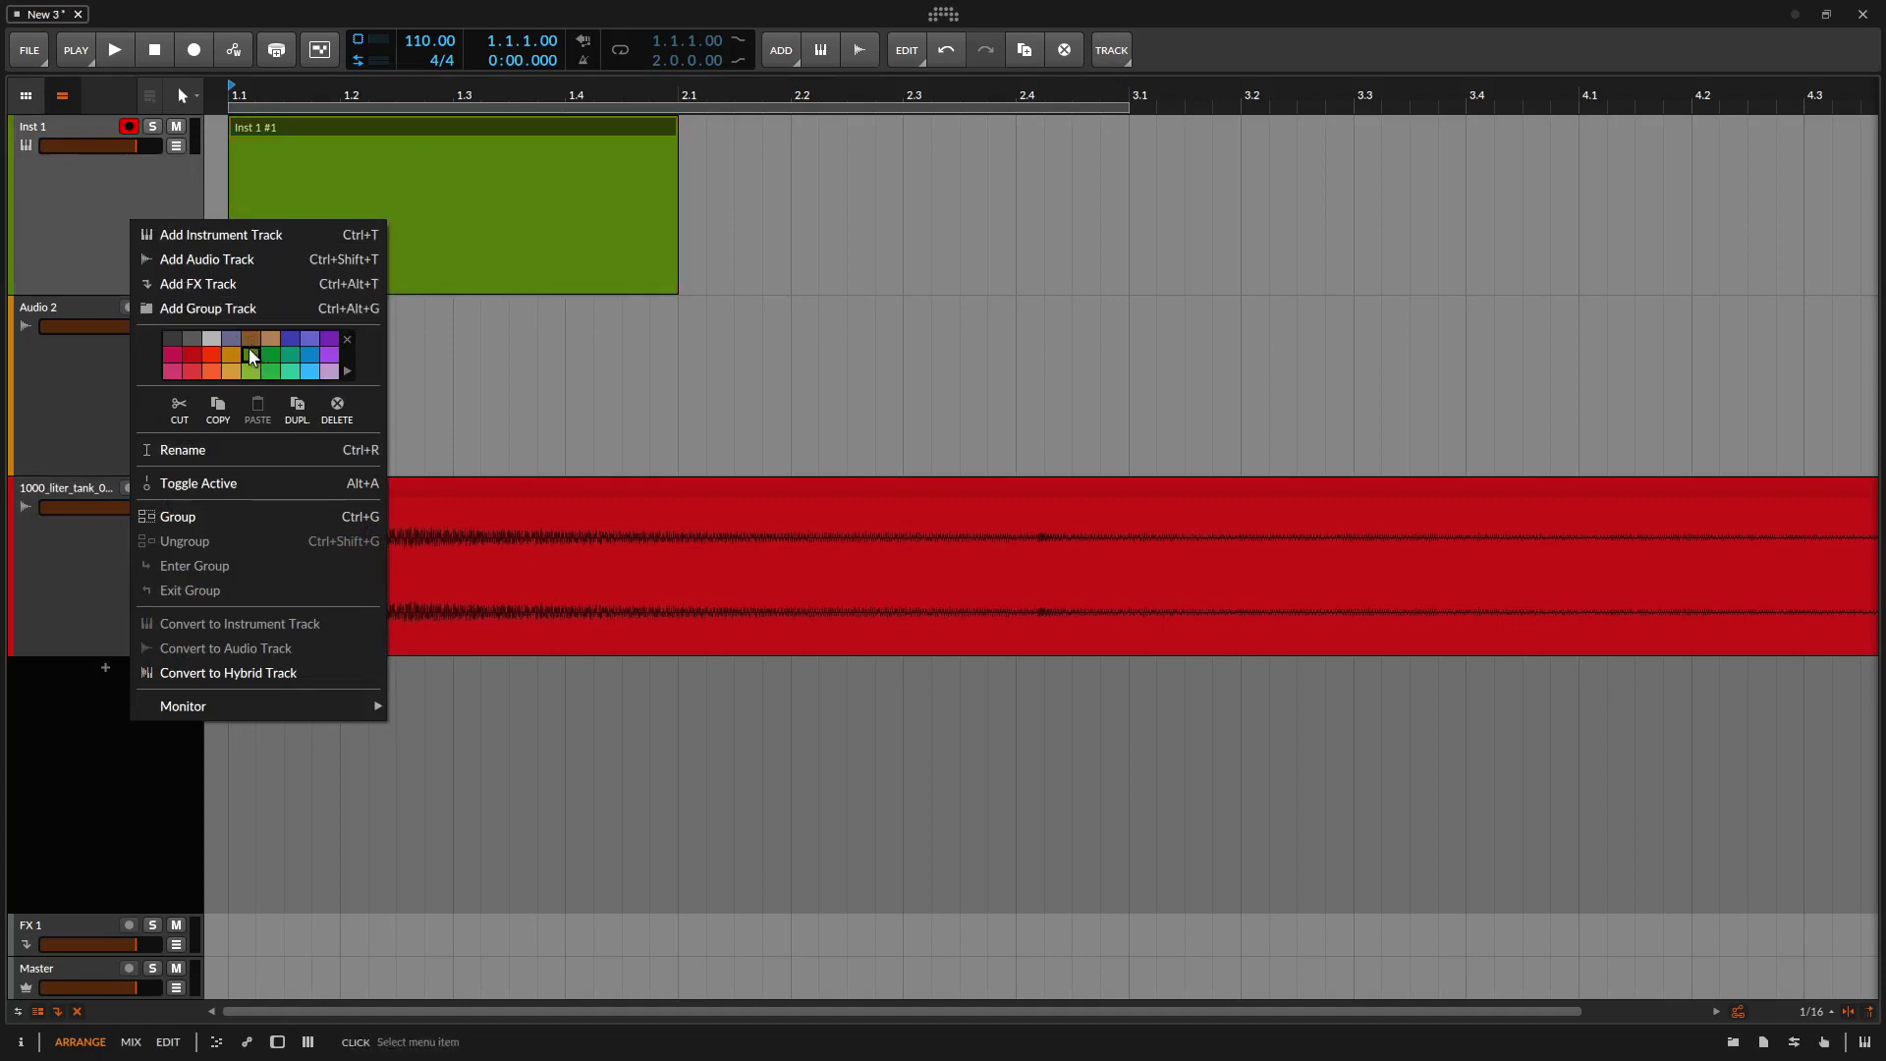
Import a new color palette from the Desktop image Painting.jpg, keeping the palette name Painting.
left_click(348, 371)
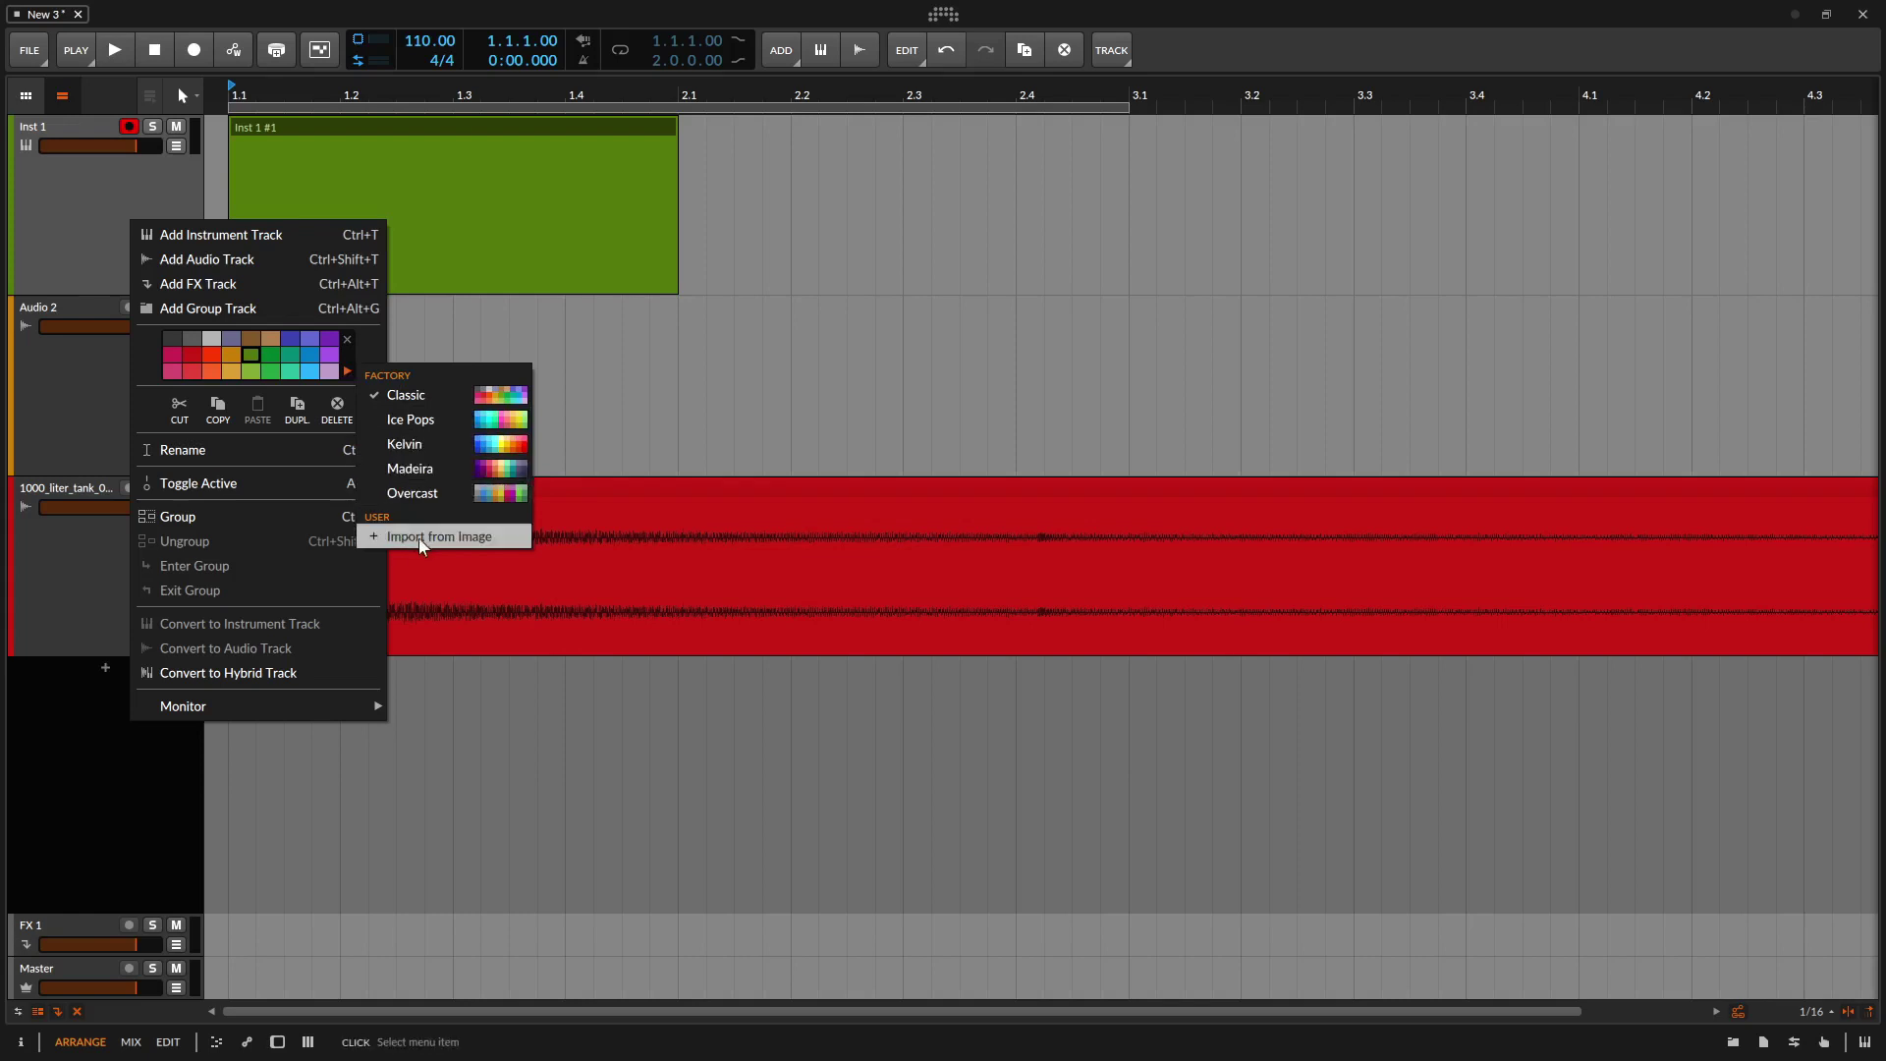
left_click(452, 536)
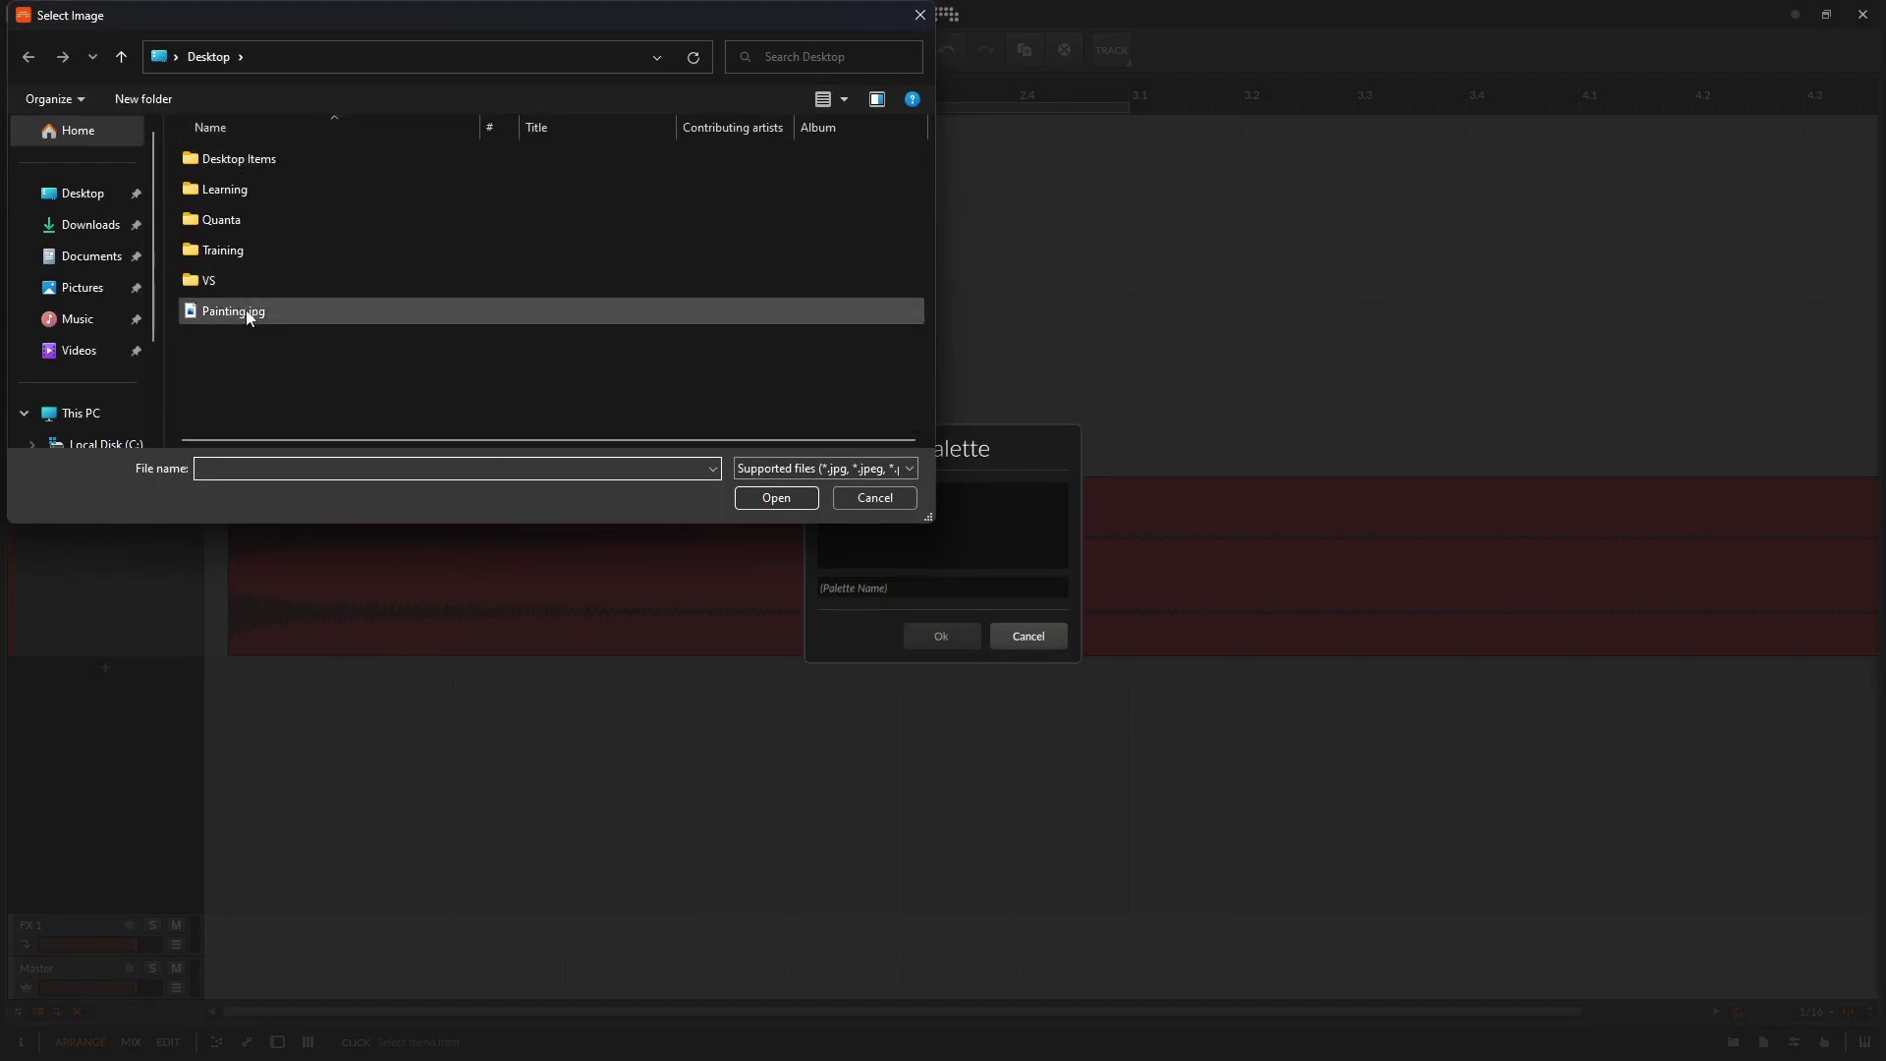
left_click(221, 312)
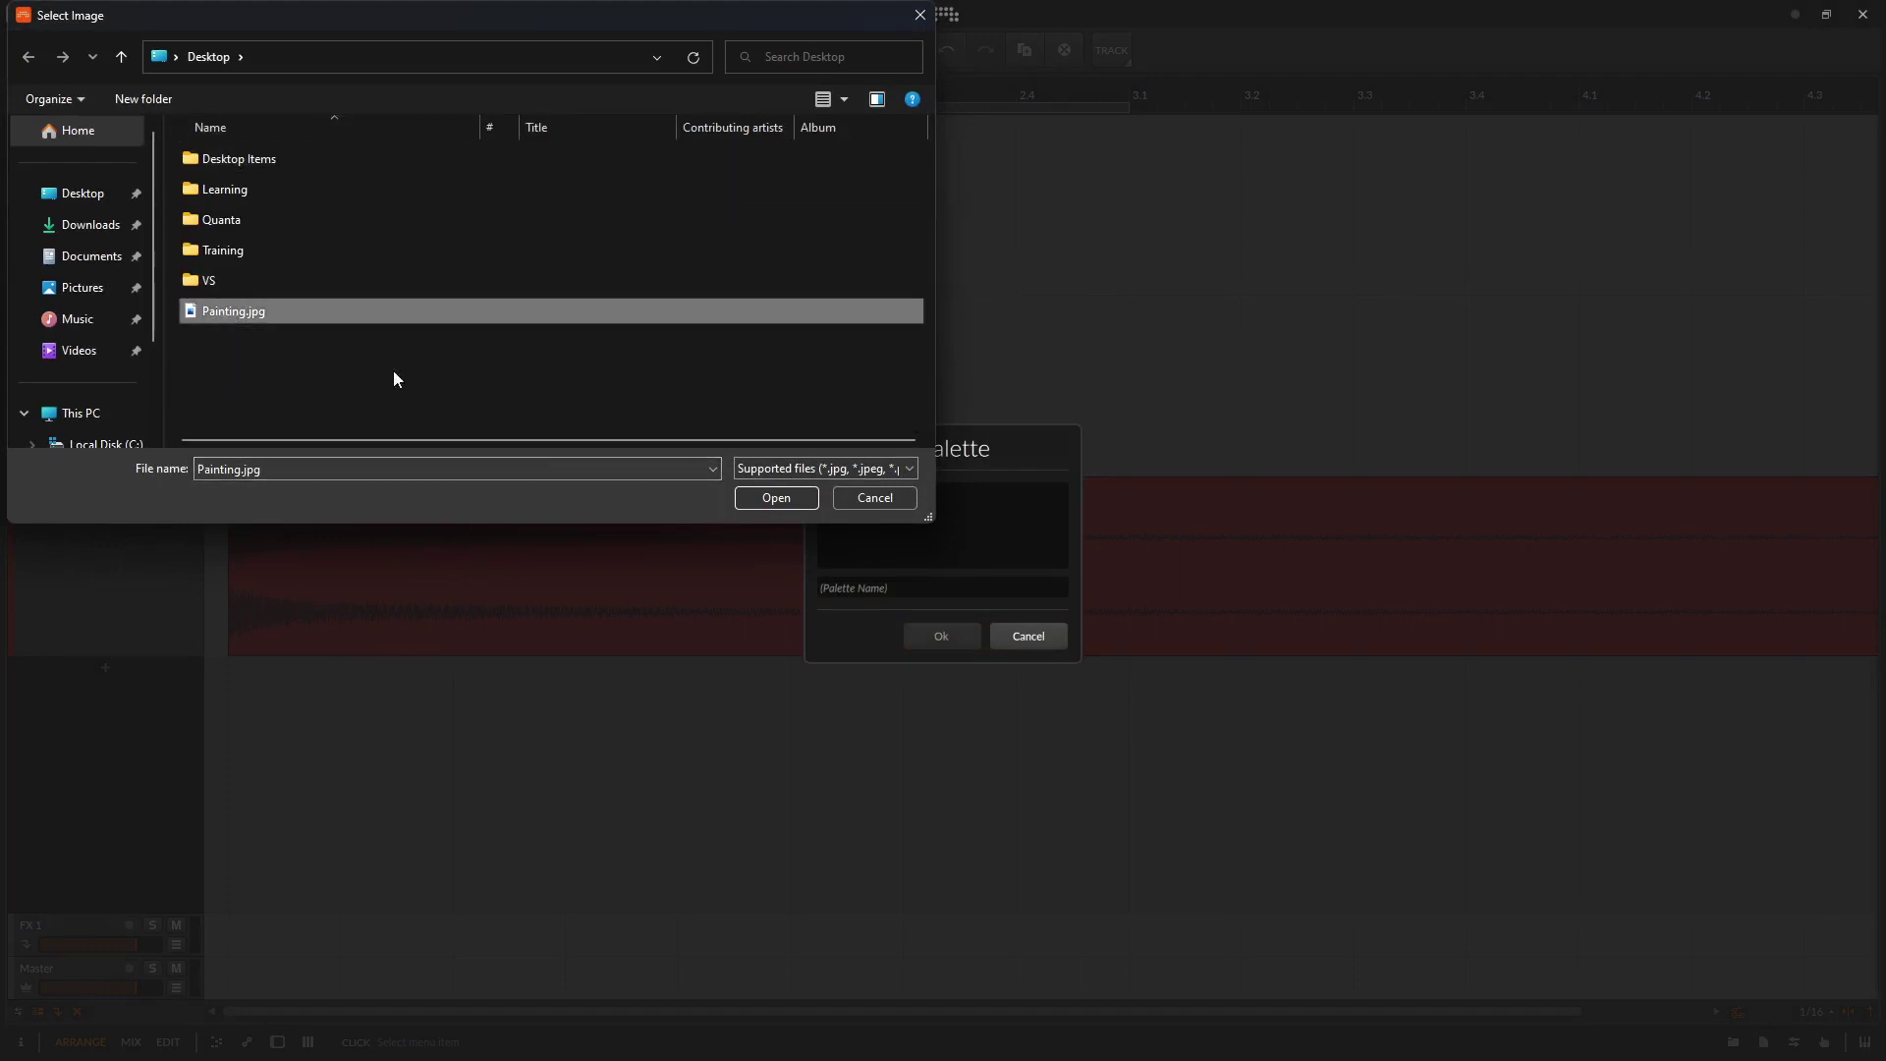
left_click(758, 497)
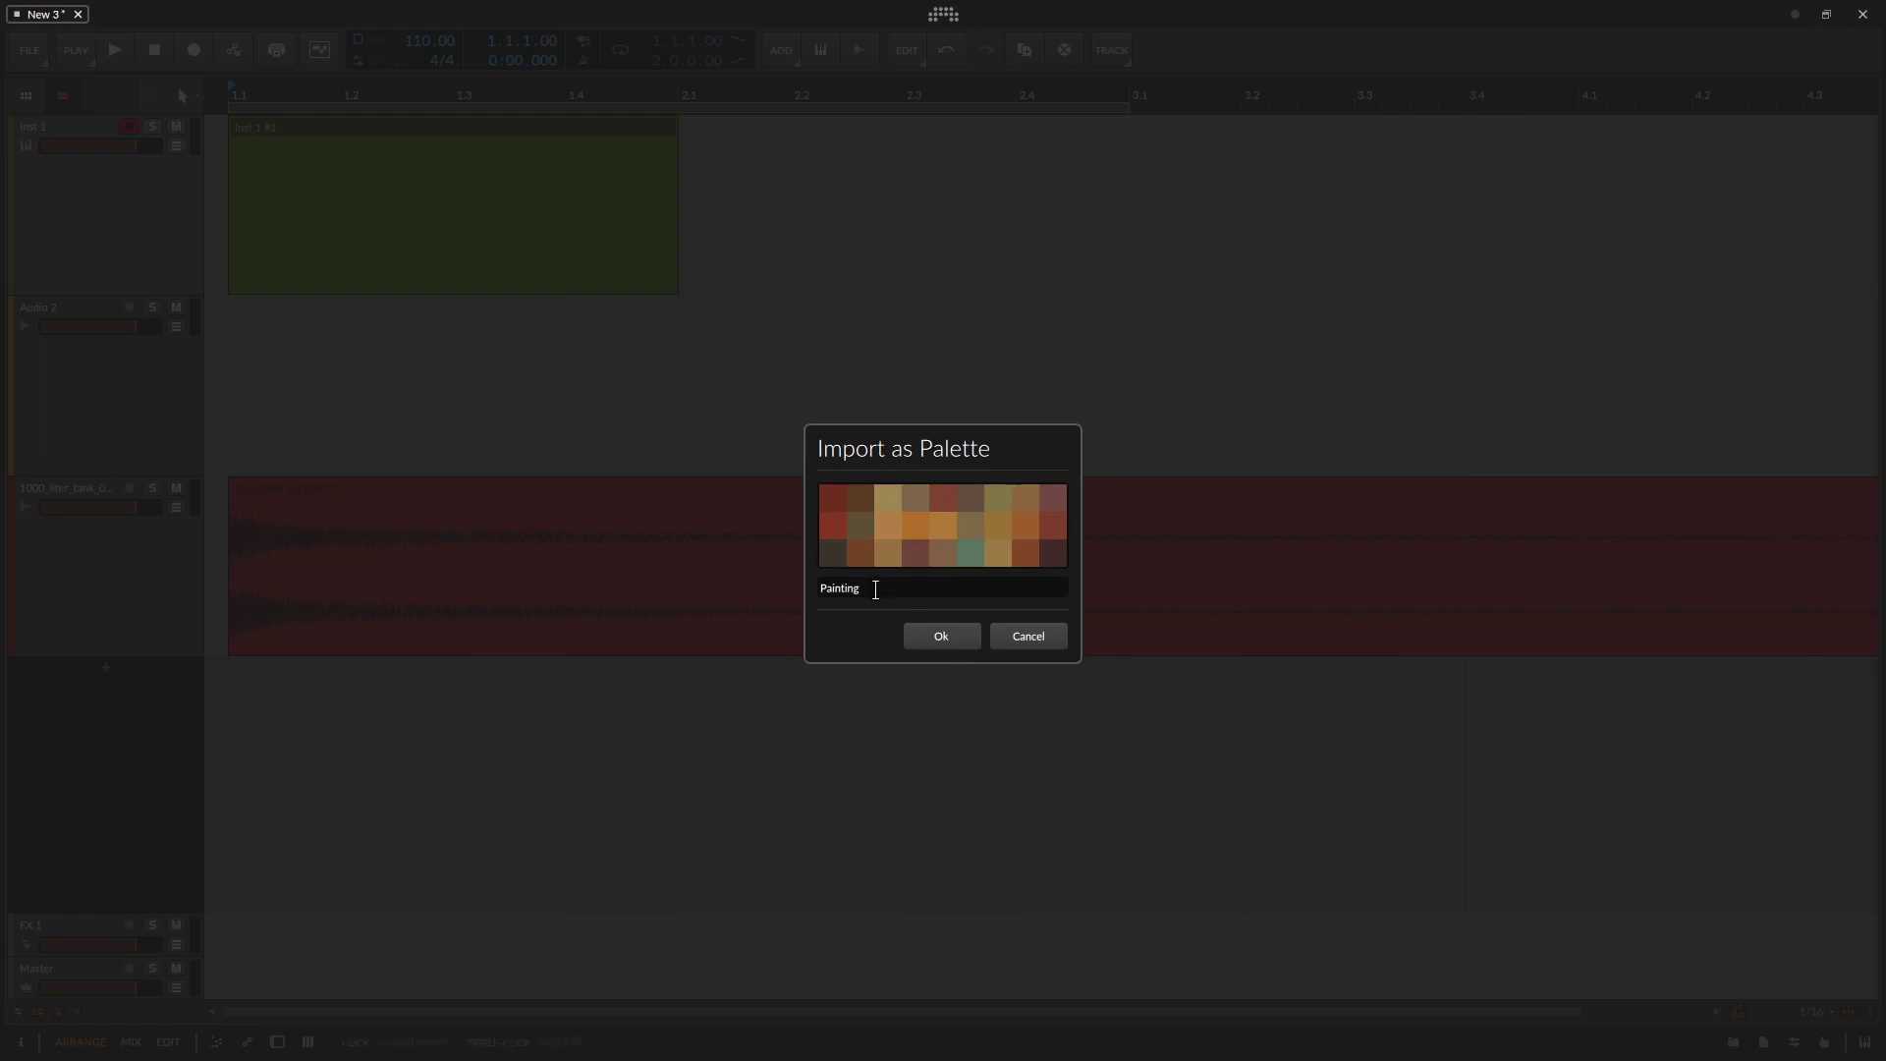
left_click(940, 636)
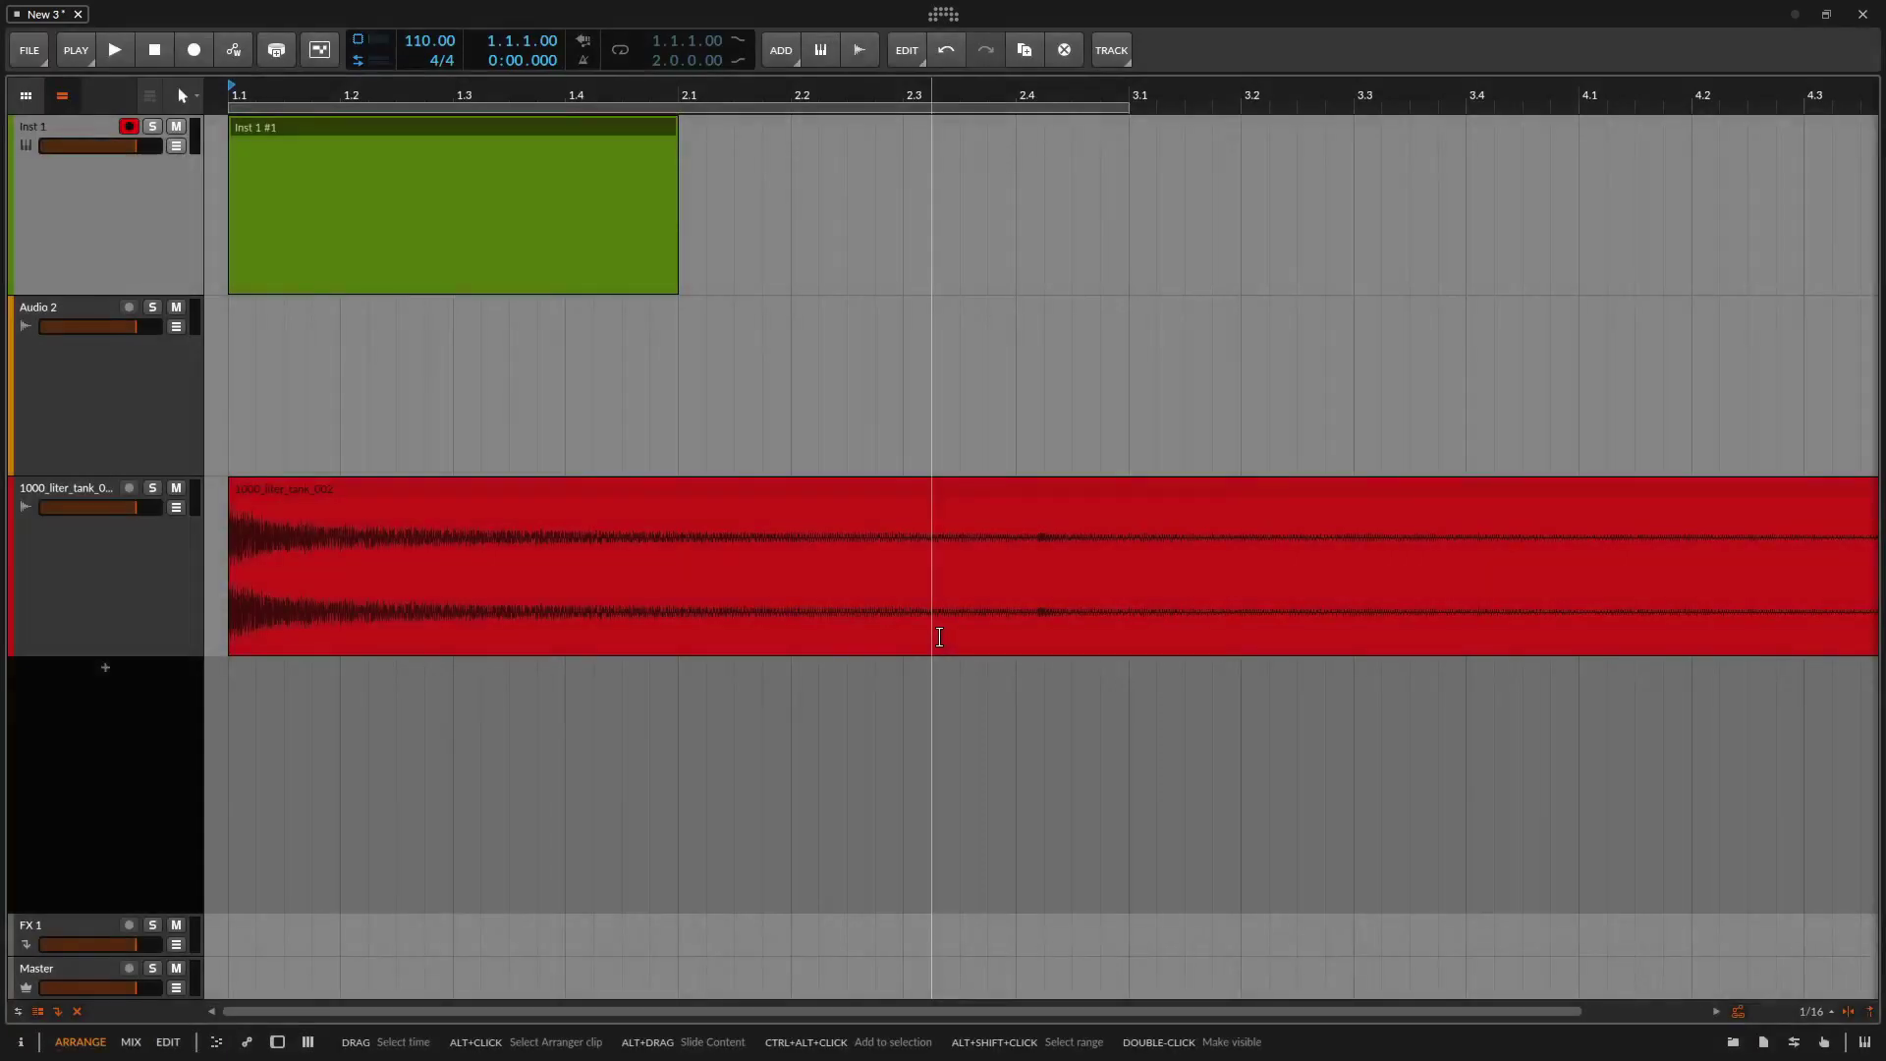
Try several colors of the Painting palette on the Inst 1 track and settle on the muted green.
right_click(138, 217)
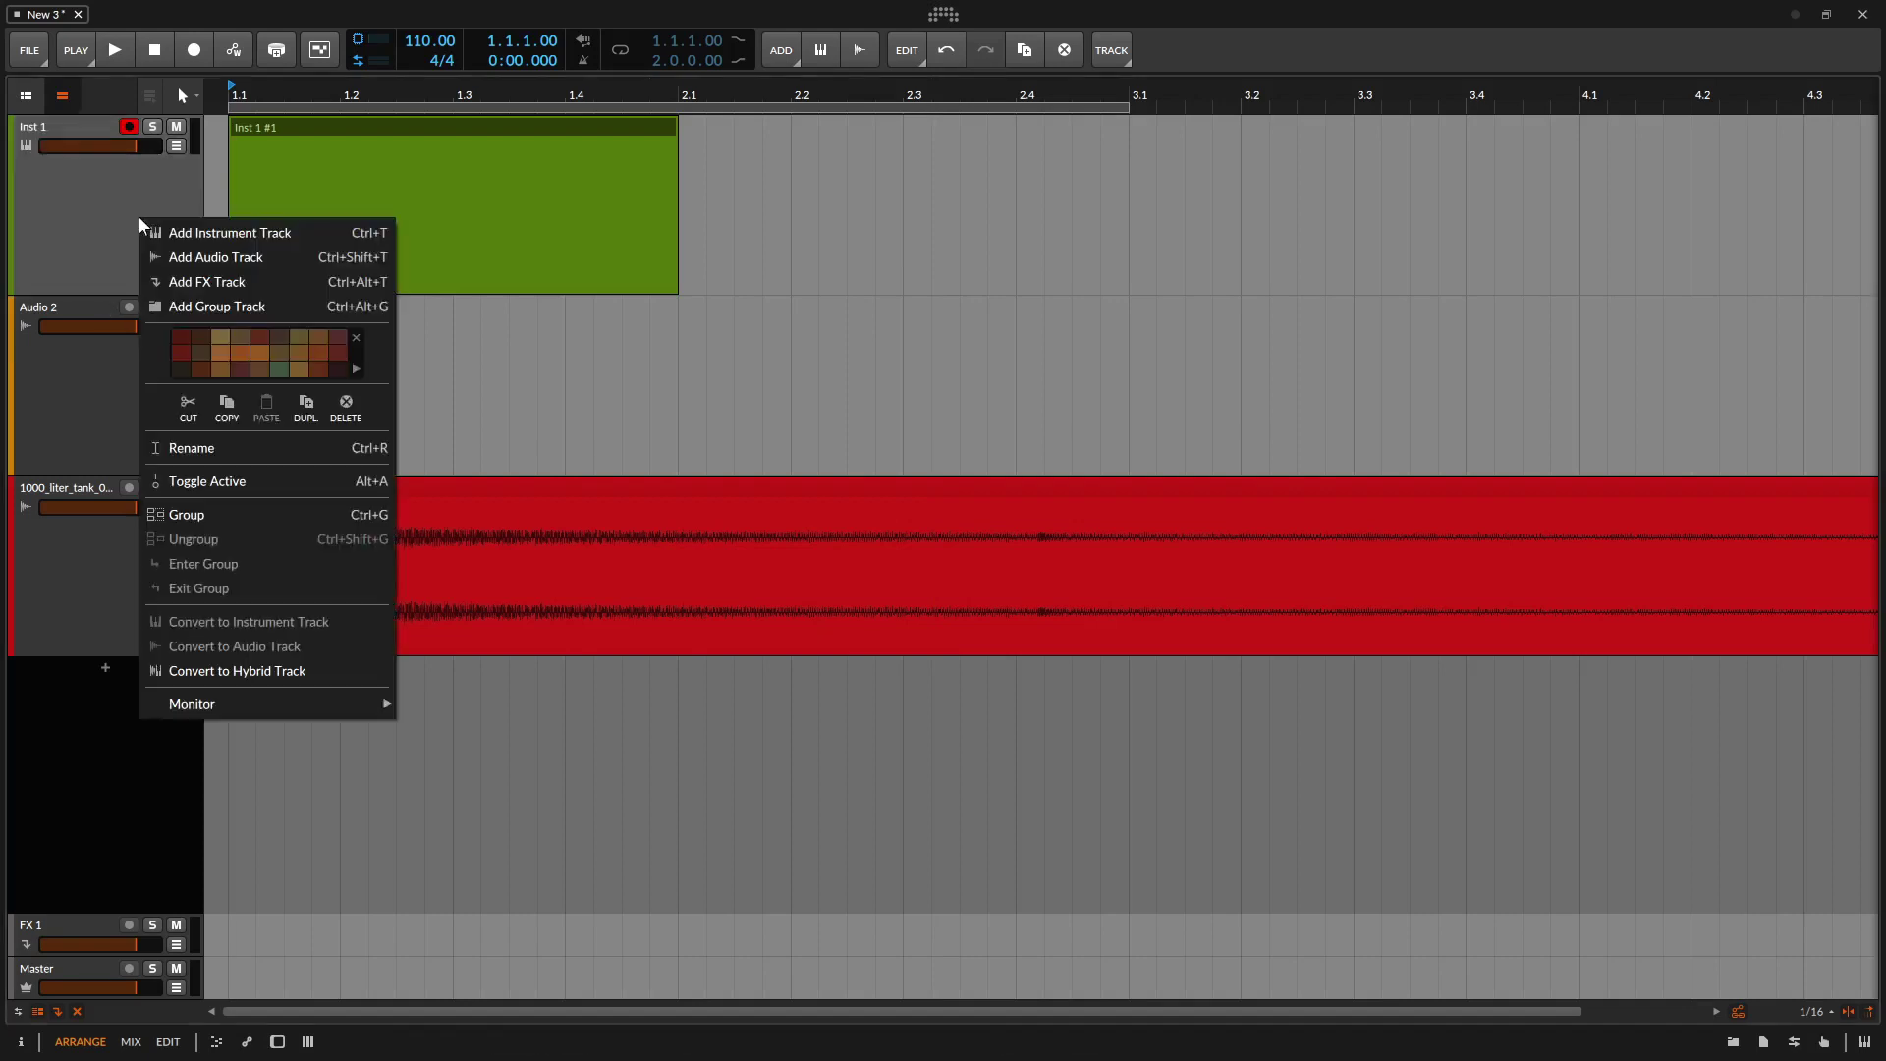
left_click(238, 354)
left_click(279, 353)
left_click(300, 352)
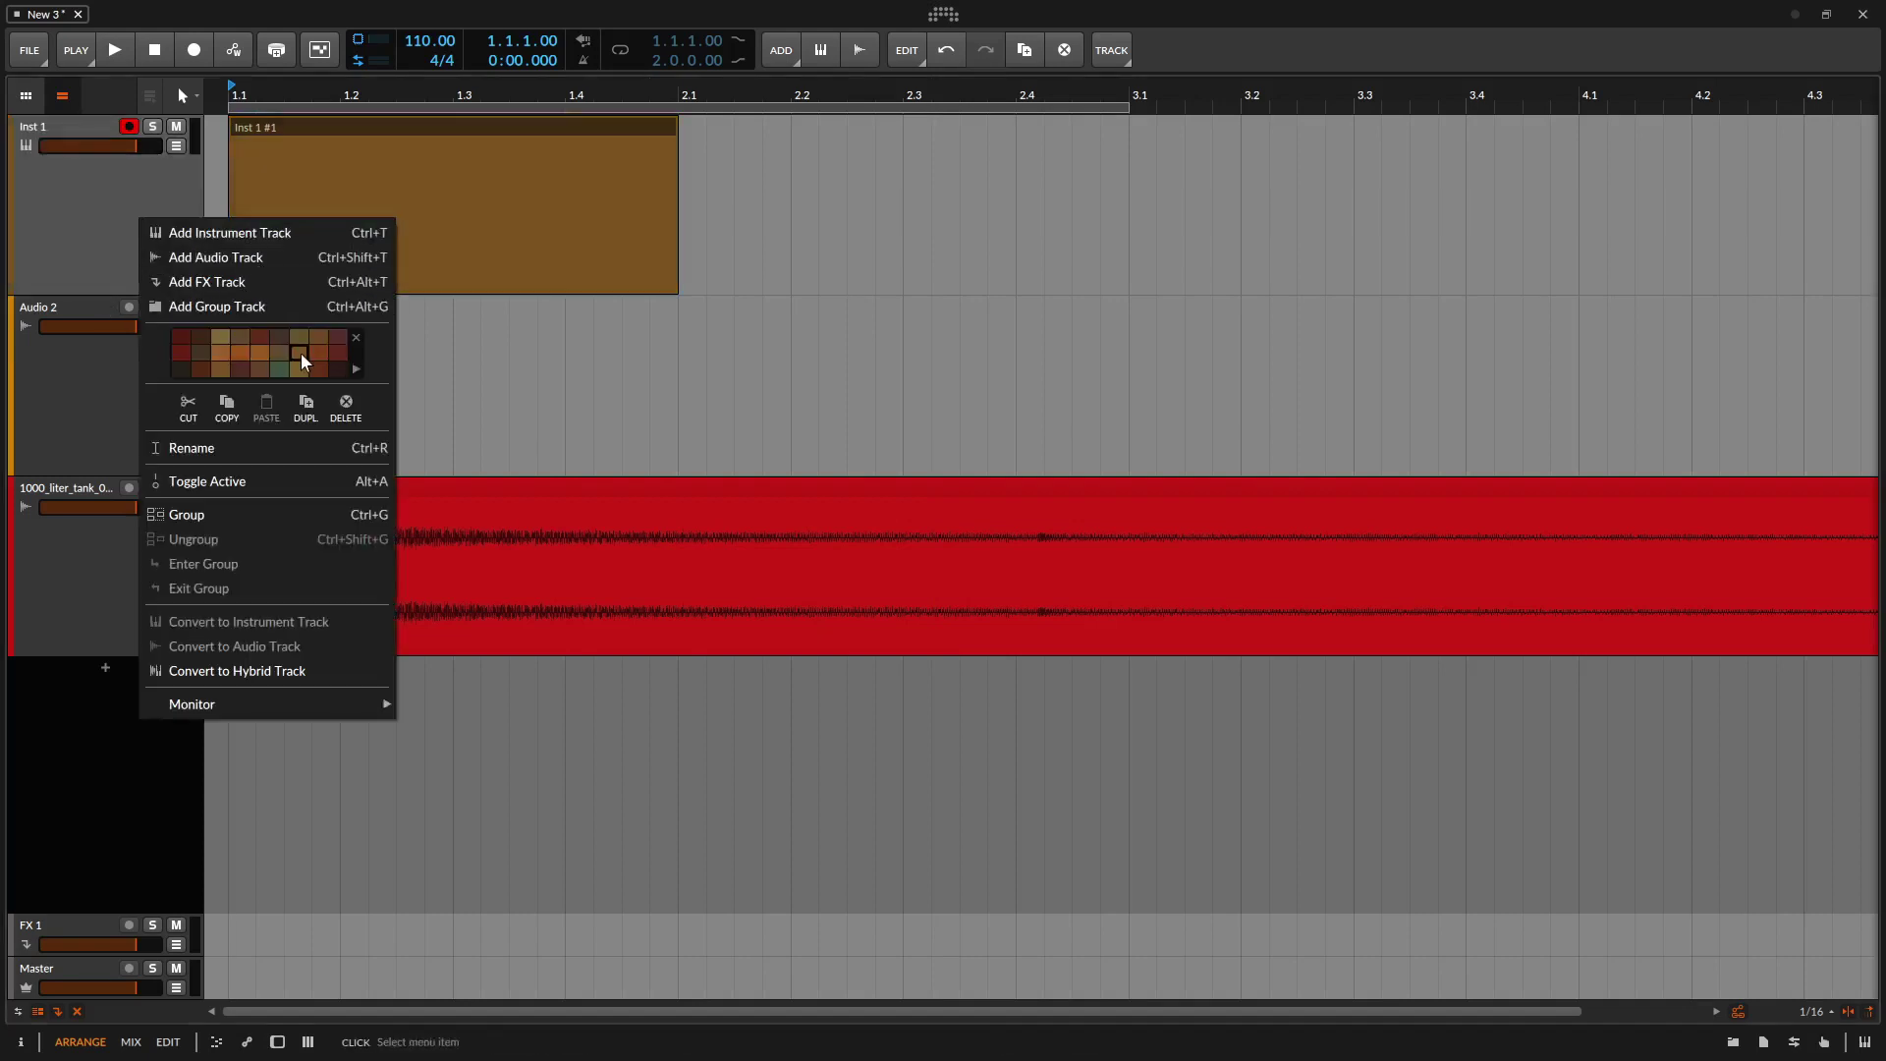
left_click(277, 370)
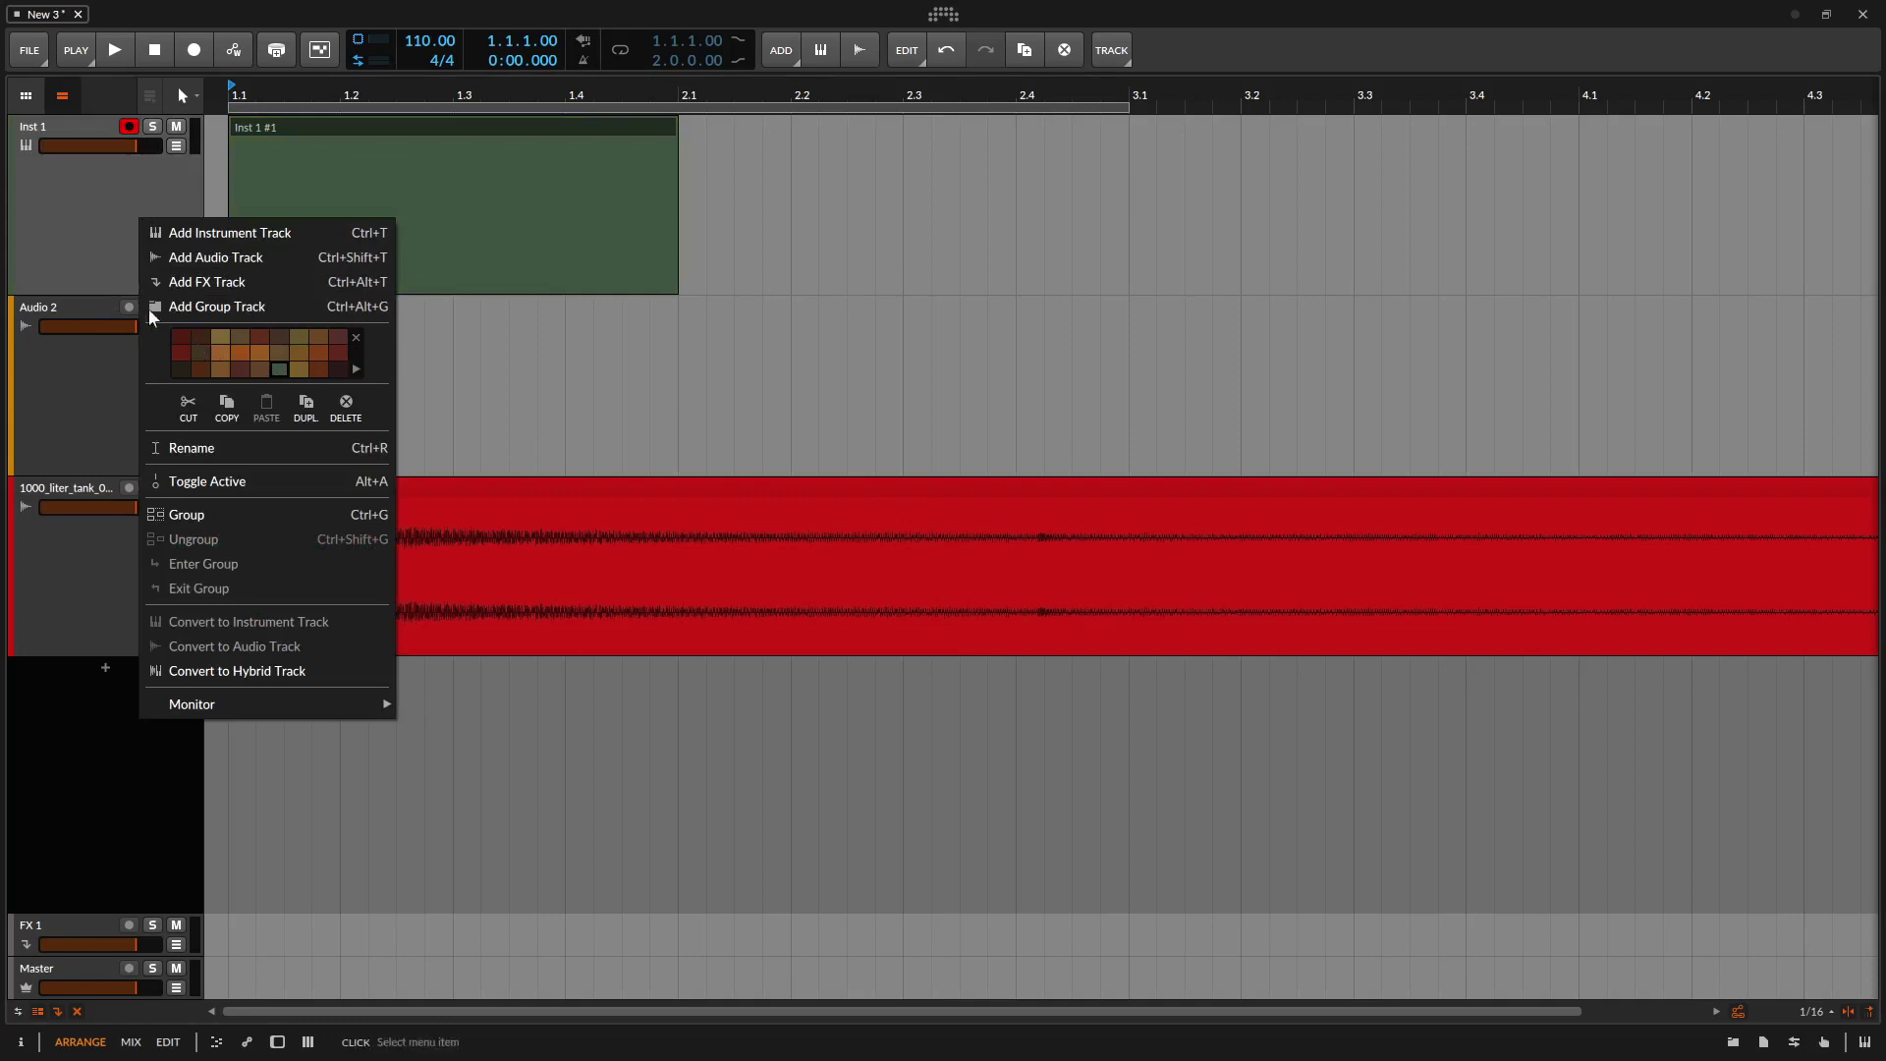
left_click(81, 211)
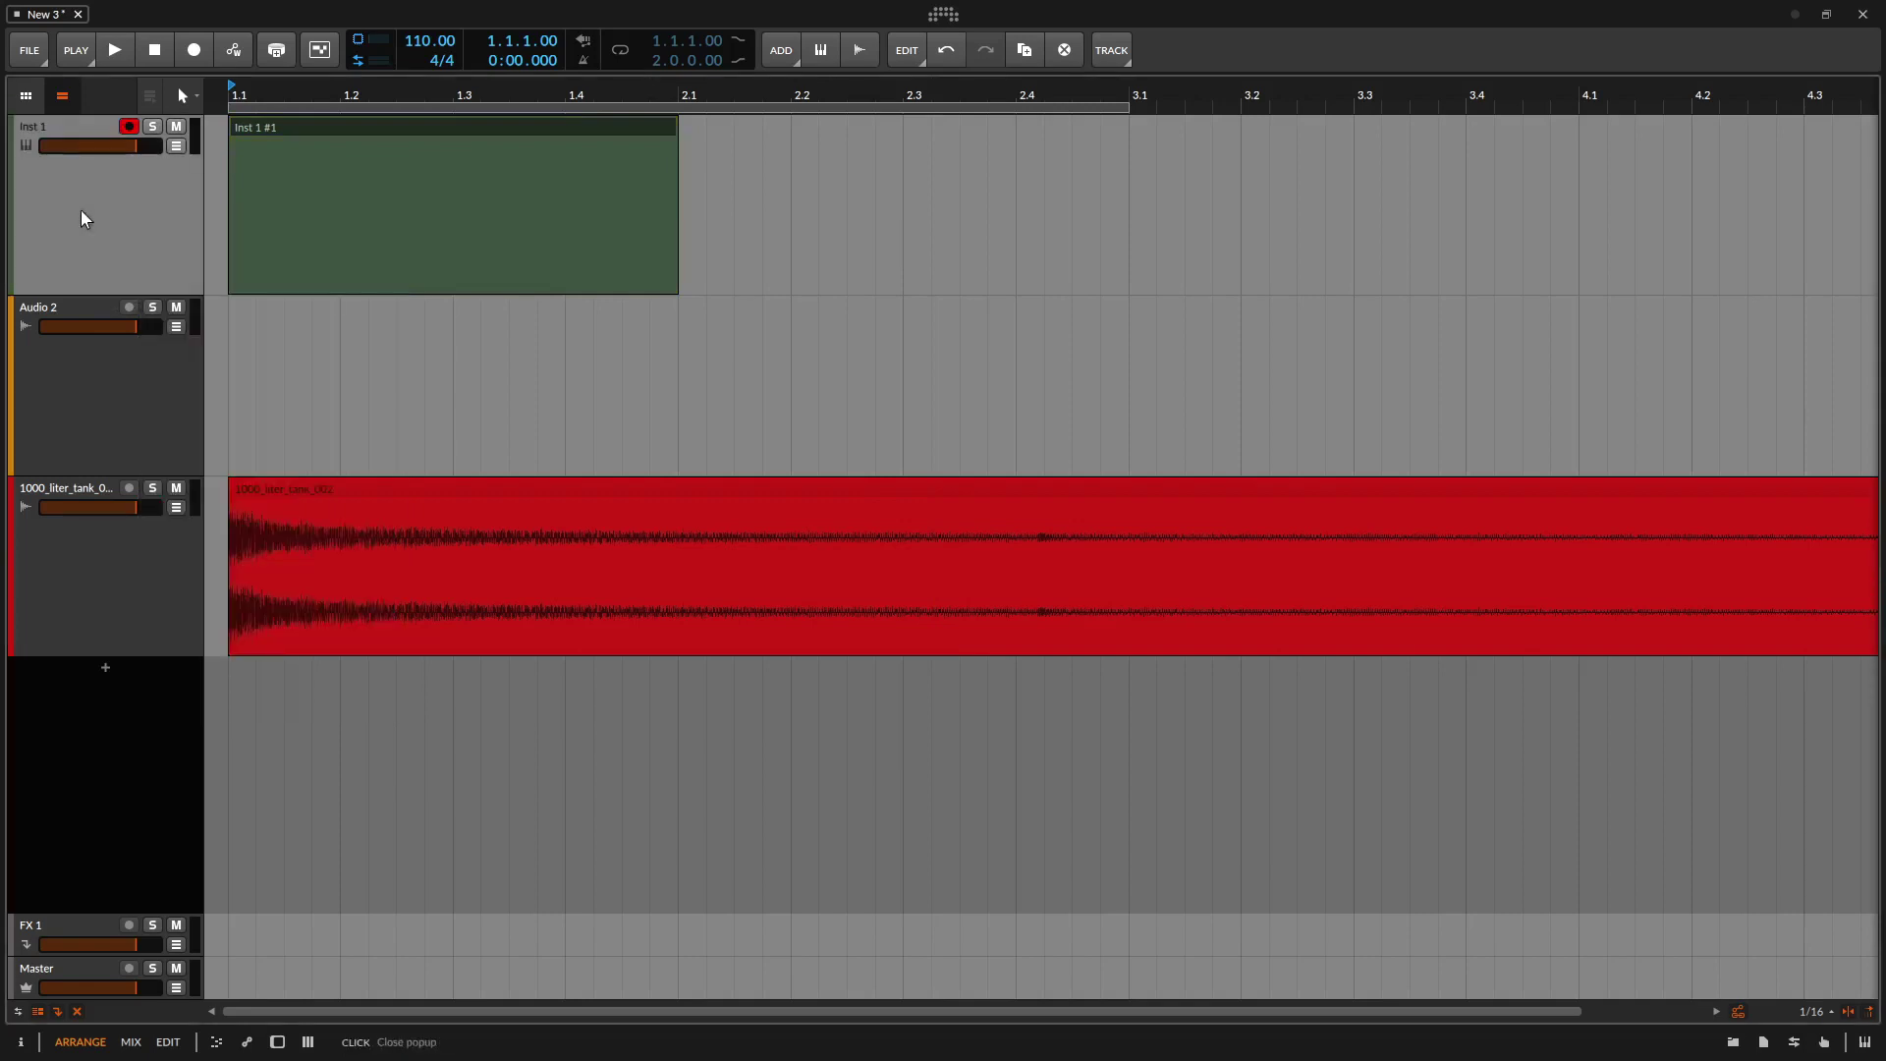
Show the inspector, try other palette colors on the Inst 1 track, and set it back to the muted green.
key("i")
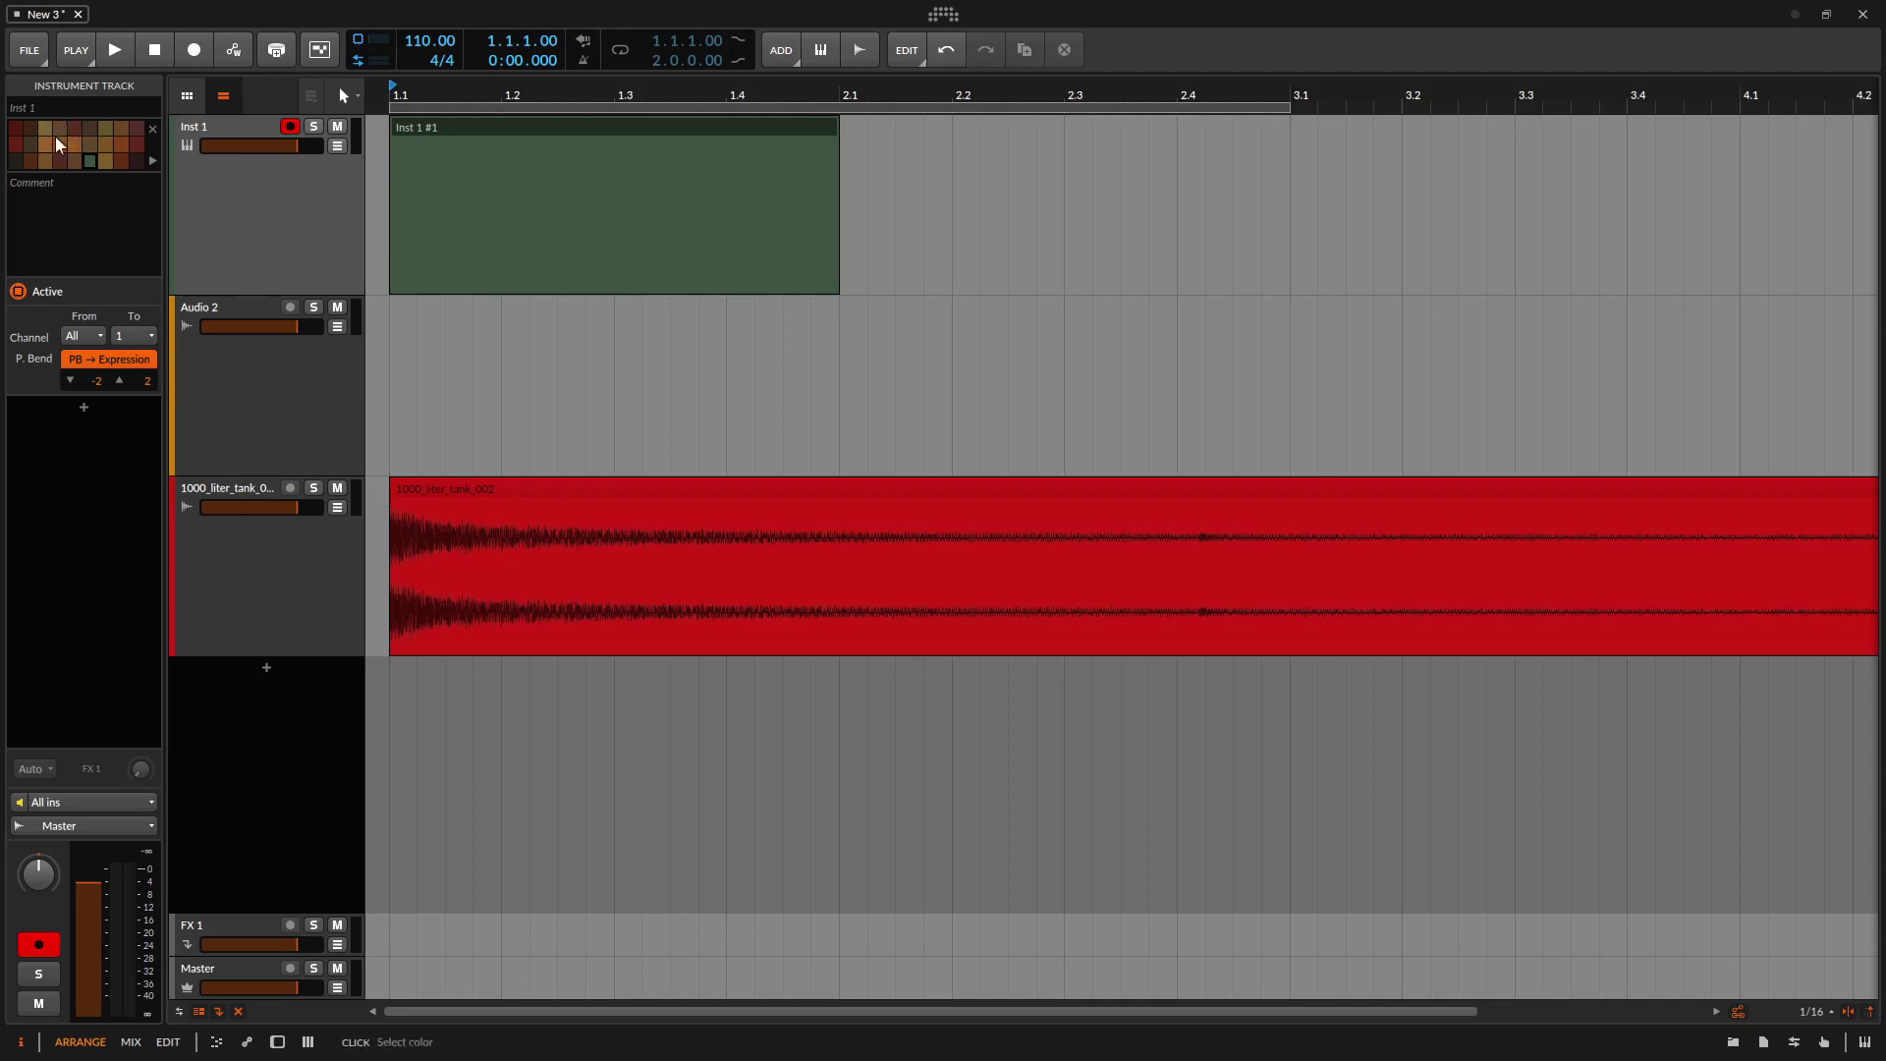
left_click(60, 145)
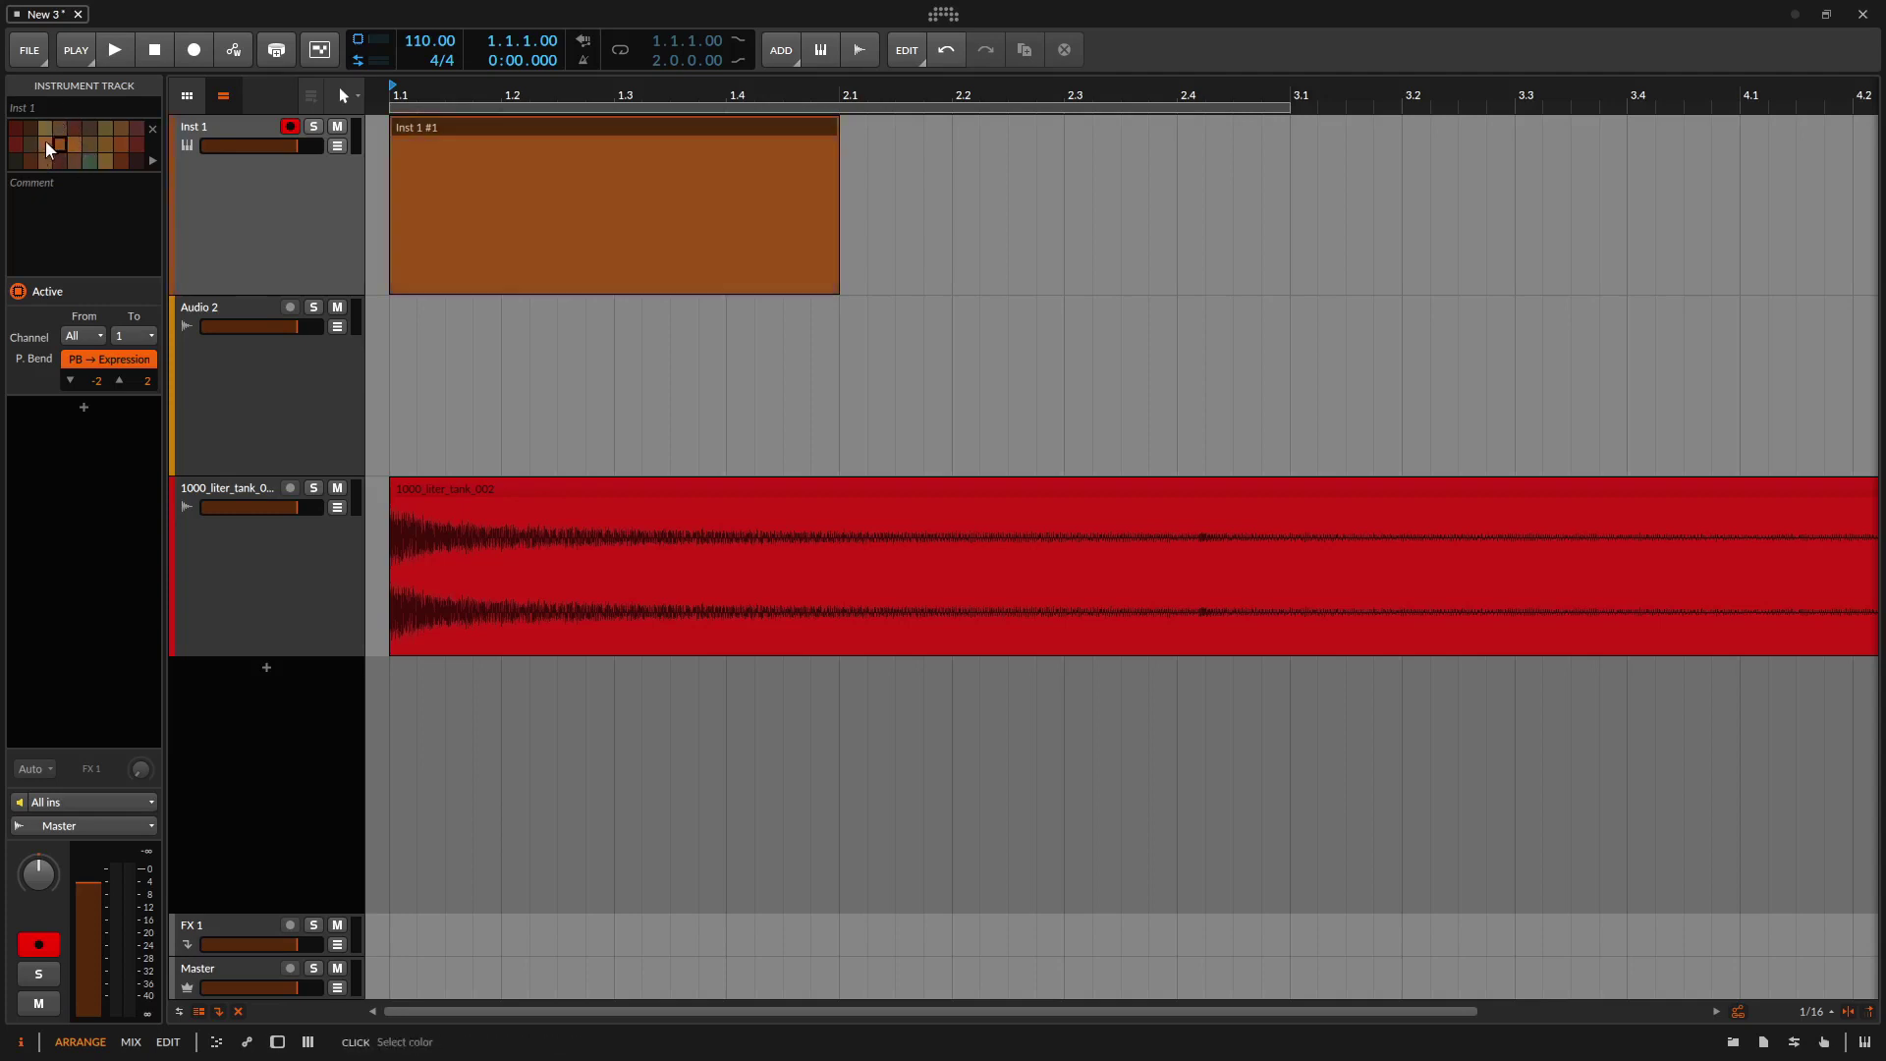
left_click(44, 145)
left_click(44, 160)
left_click(89, 160)
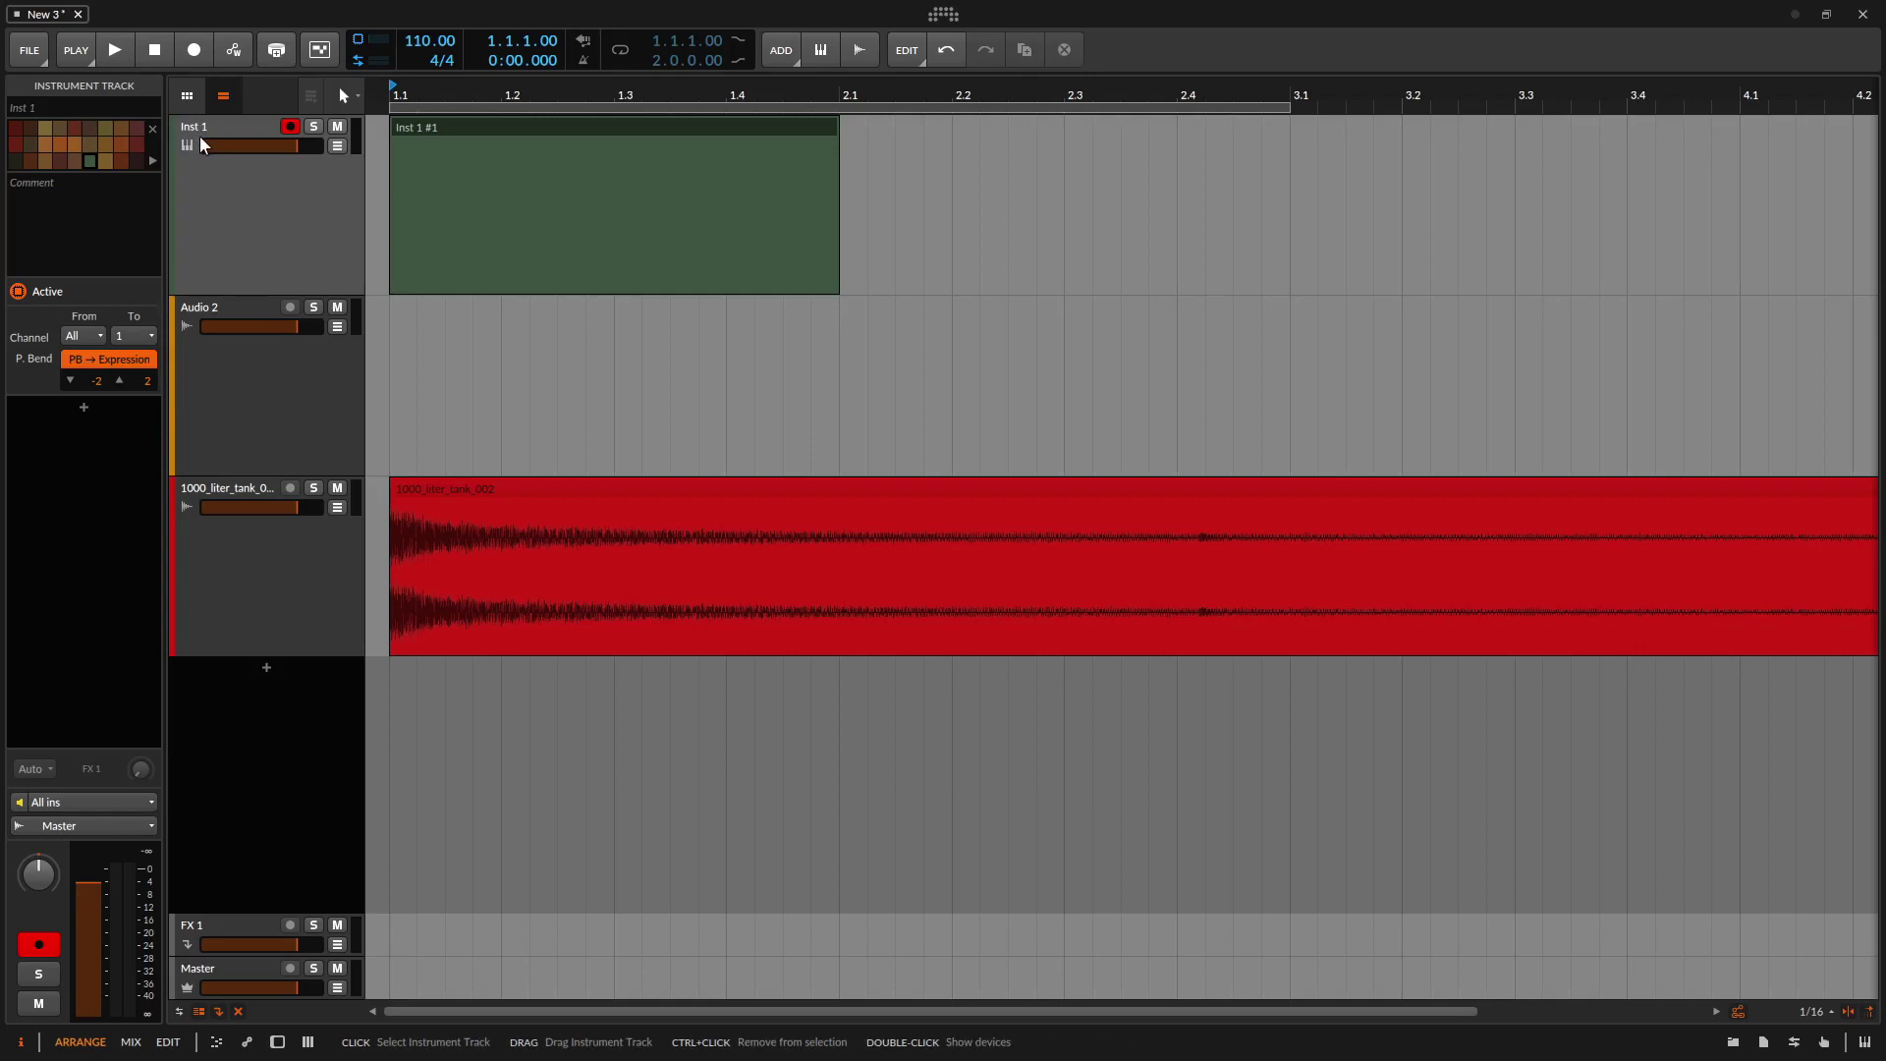
Rename the Inst 1 track to "Rename".
right_click(237, 193)
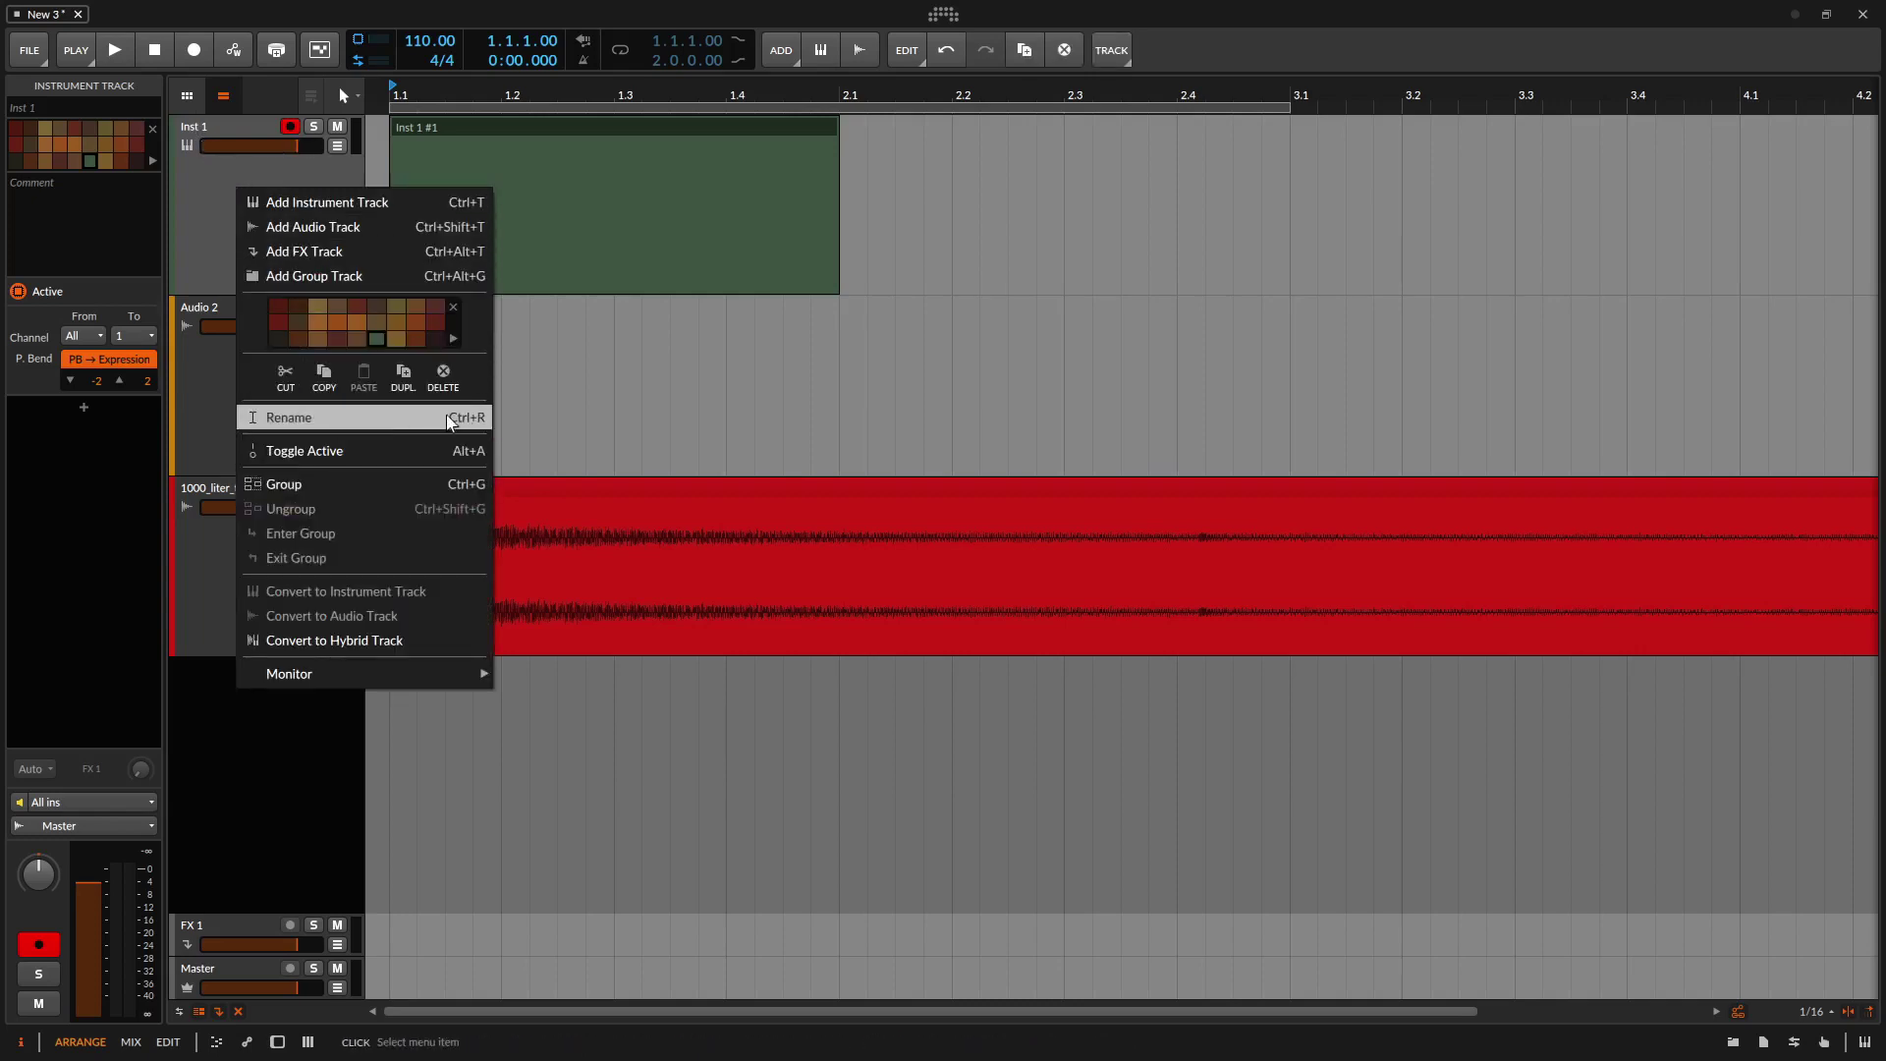
left_click(353, 420)
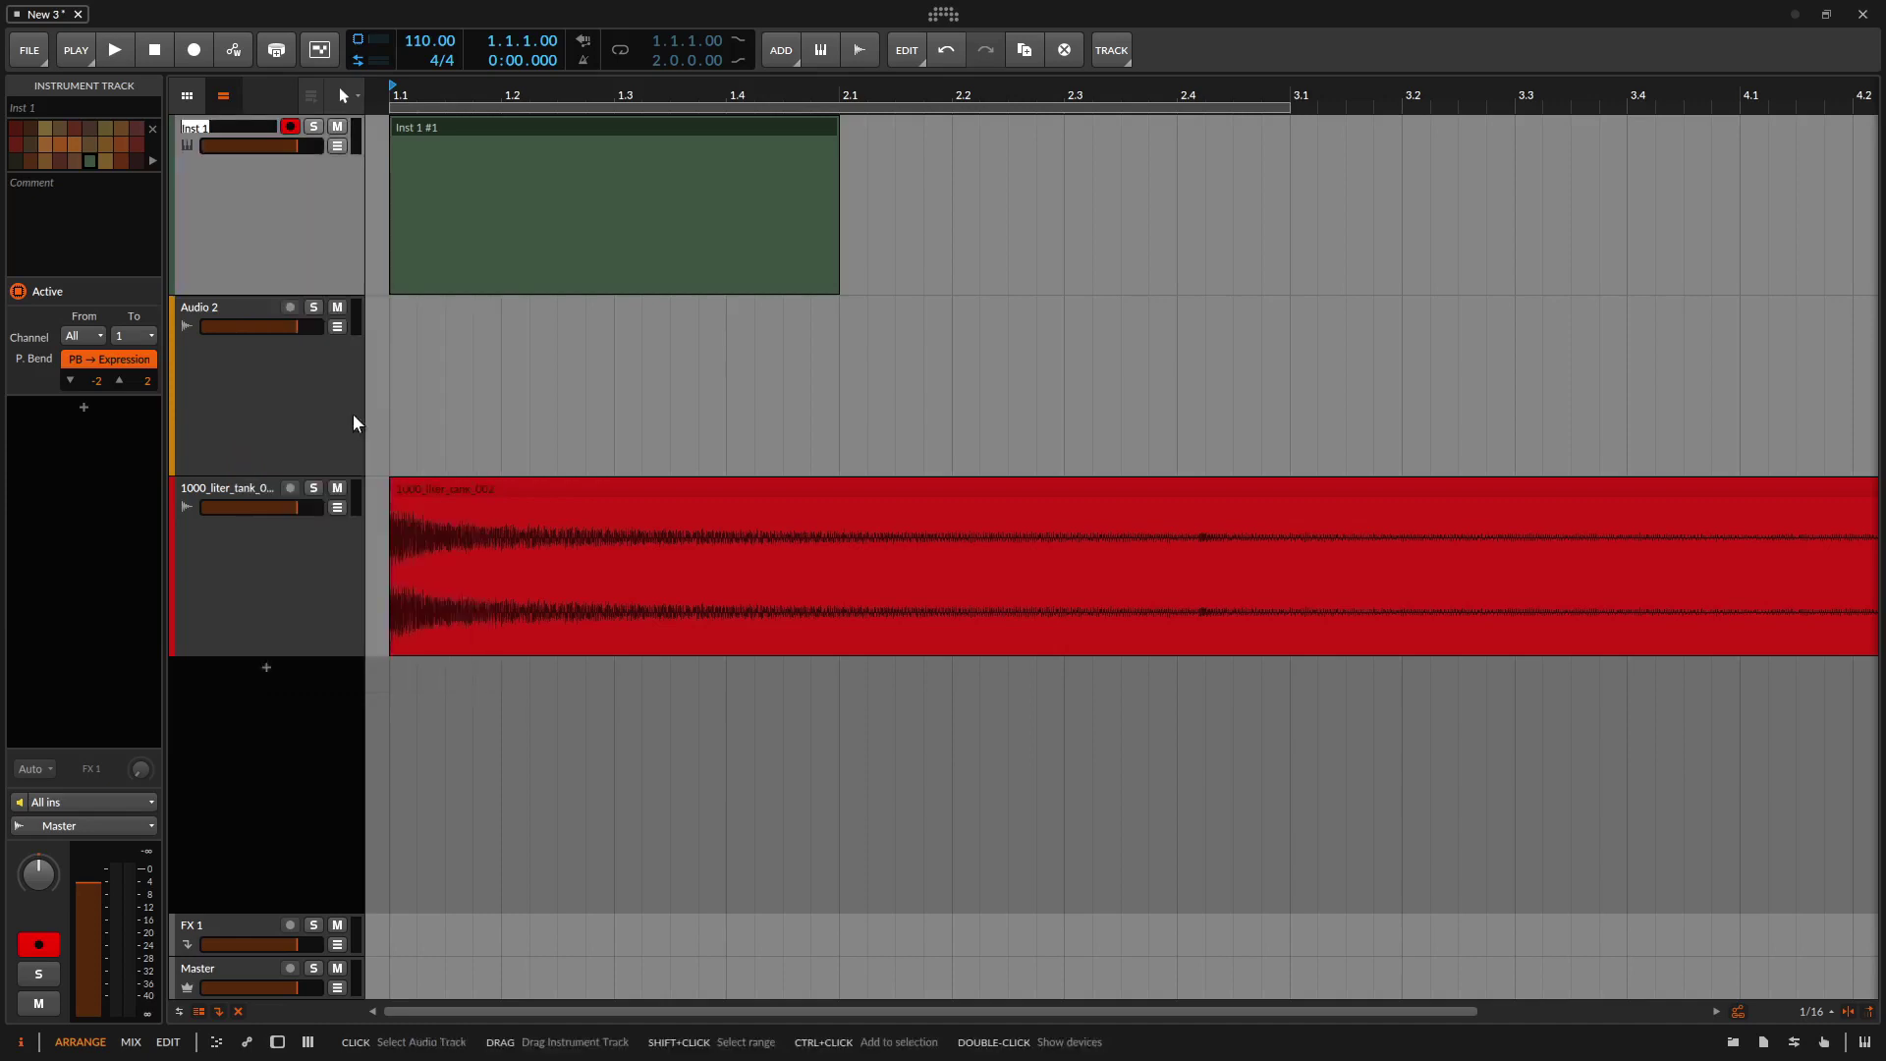
type("Rename")
key("Return")
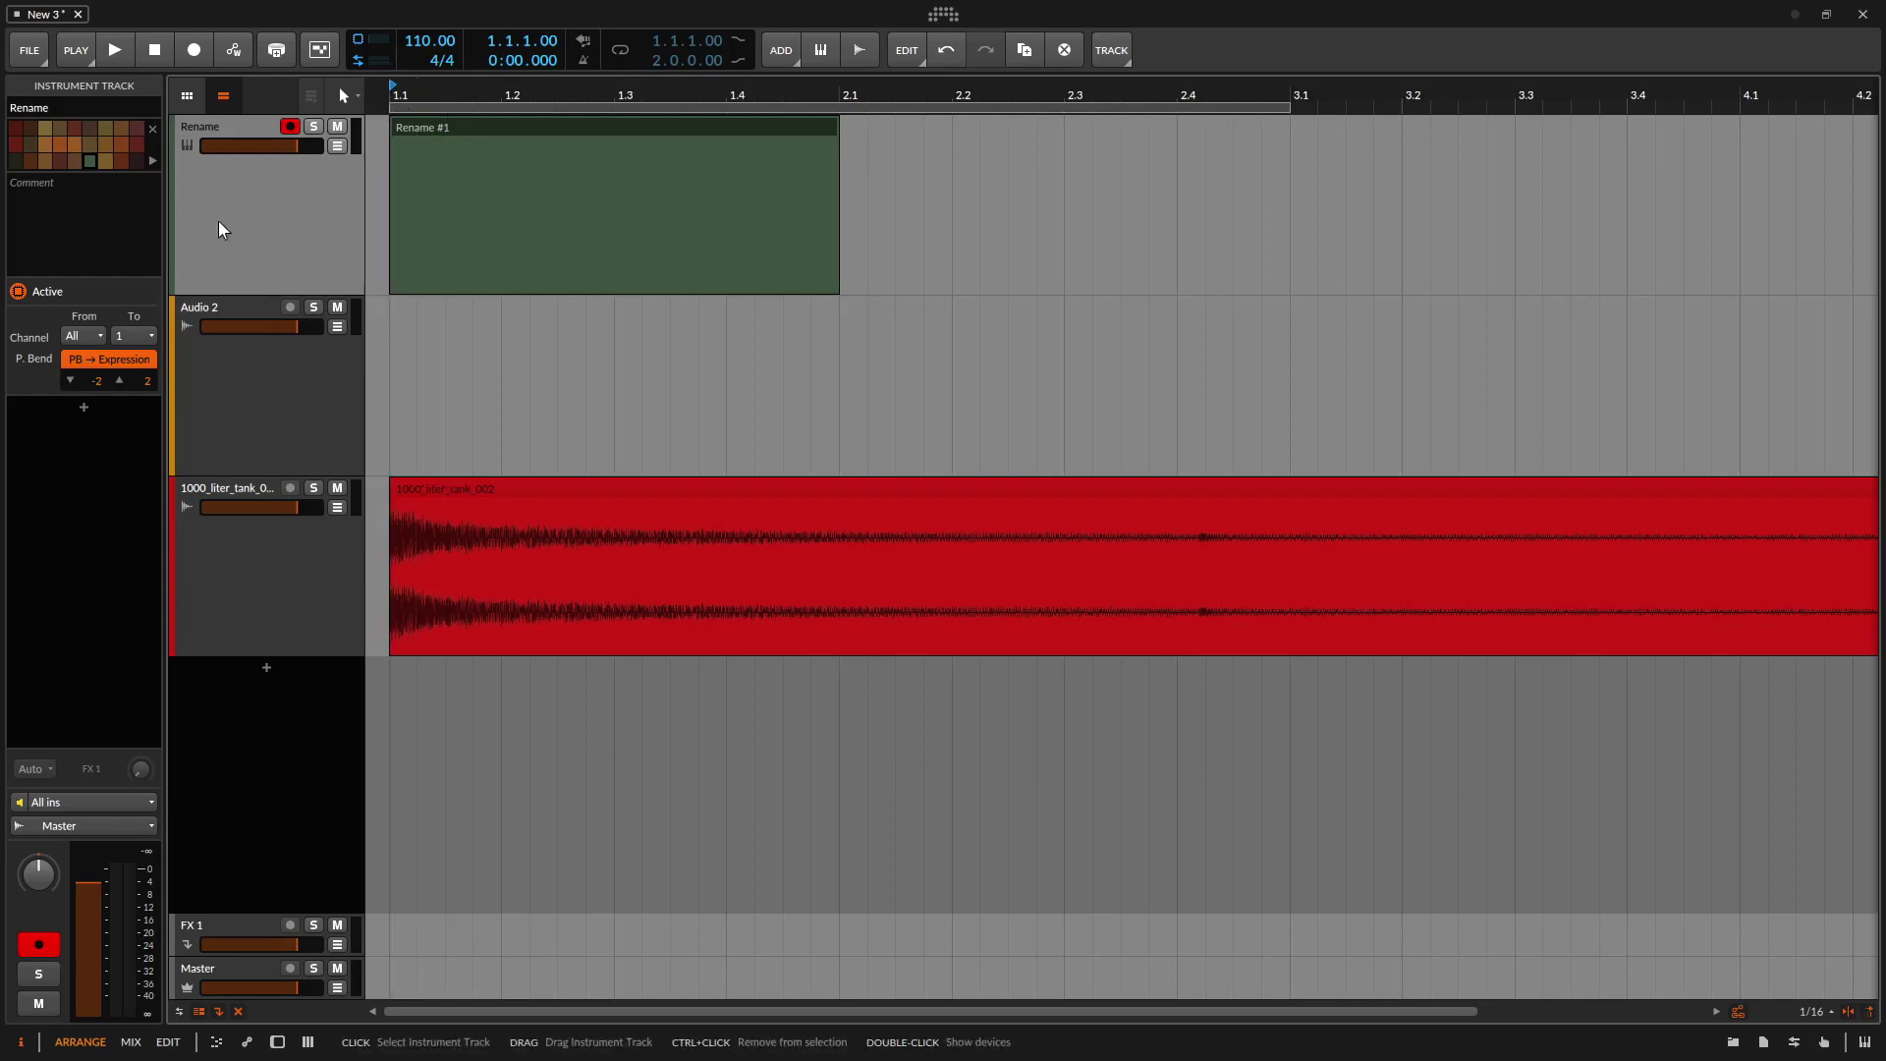
Change the first track's name back to "Inst 1" in the inspector and hide the inspector.
left_click(64, 108)
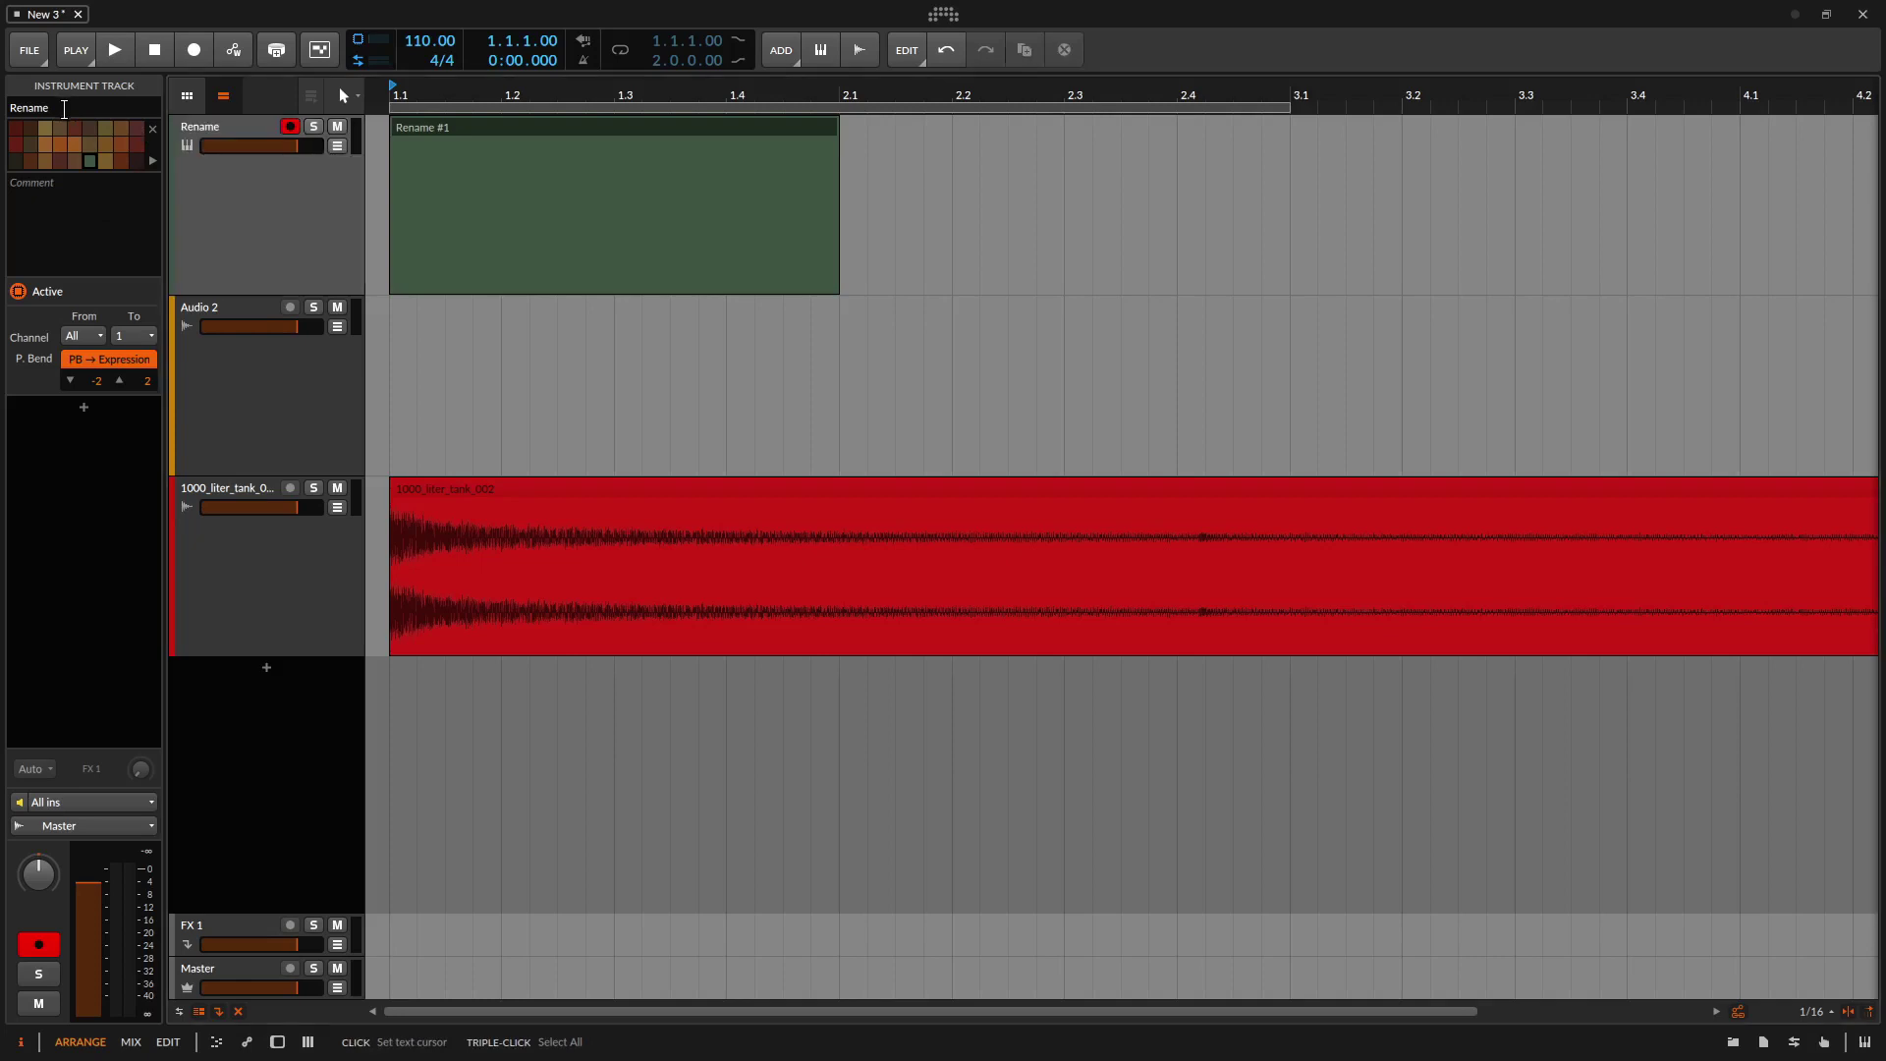
left_click_drag(64, 108, 4, 108)
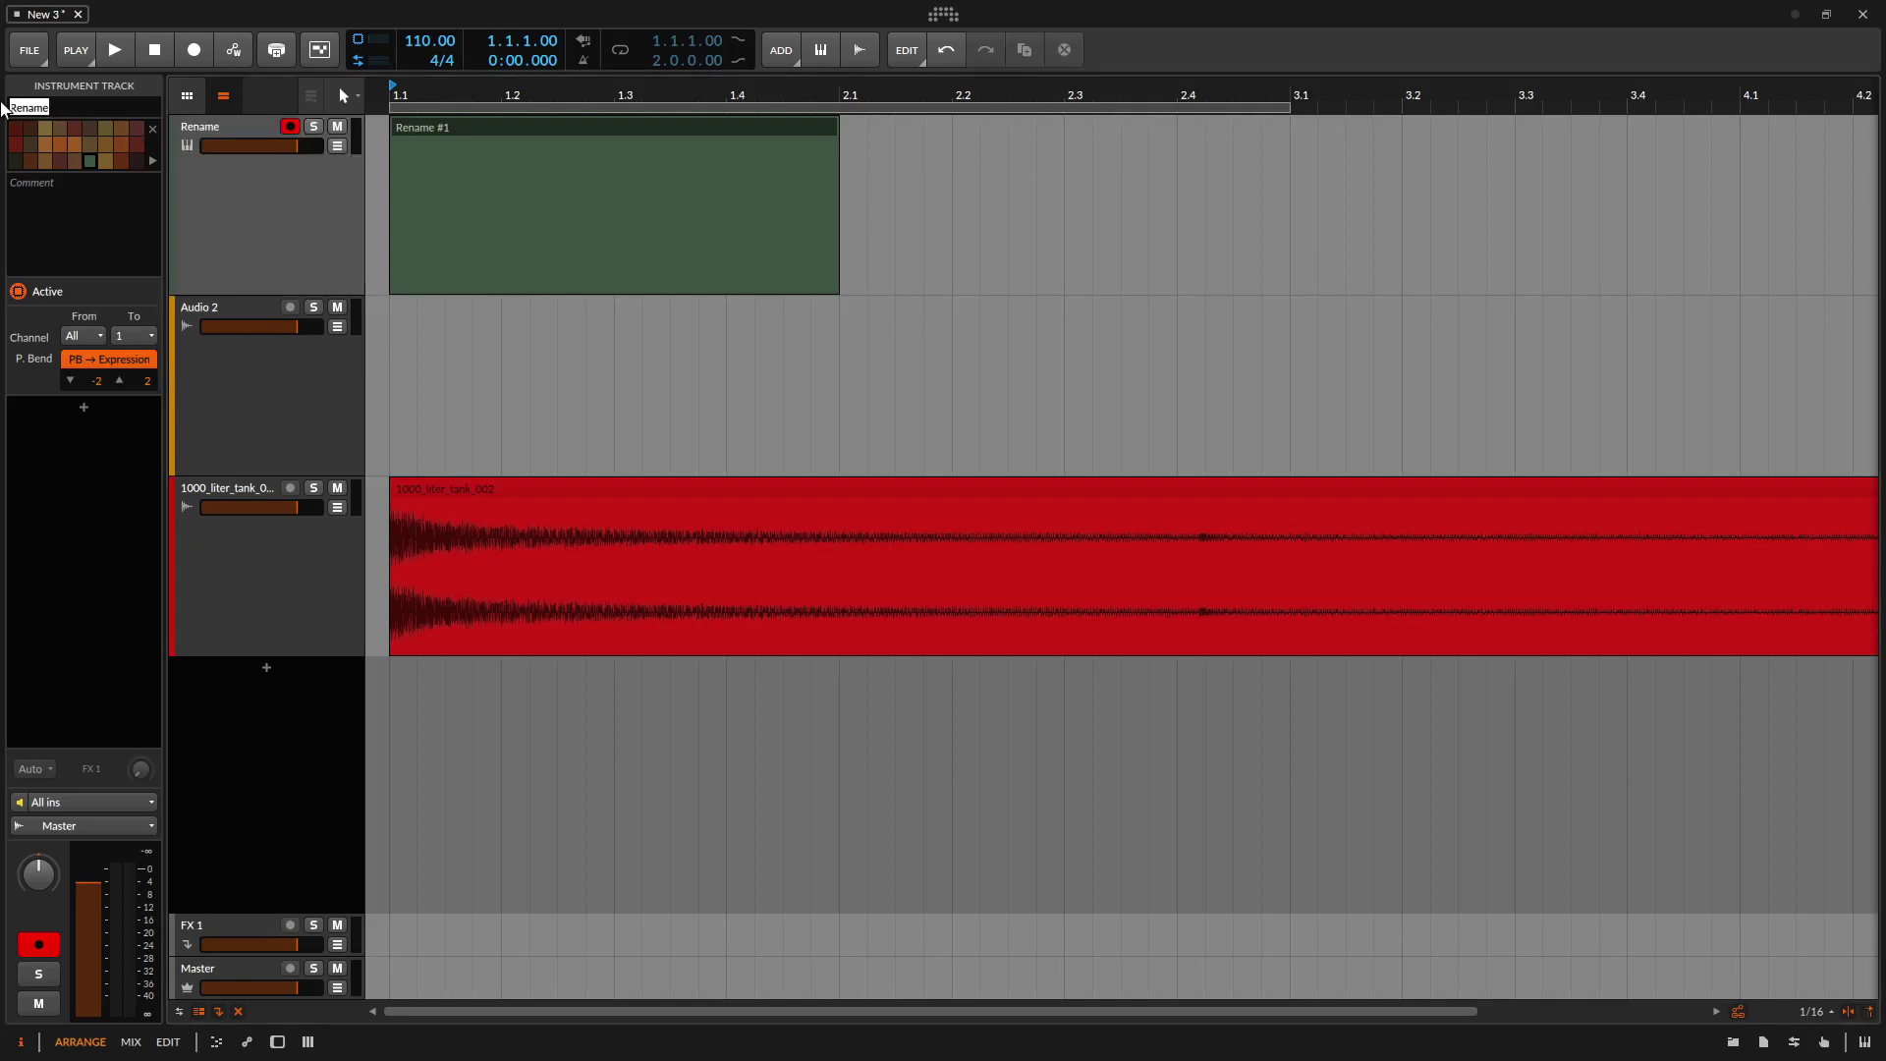
type("Inst 1i")
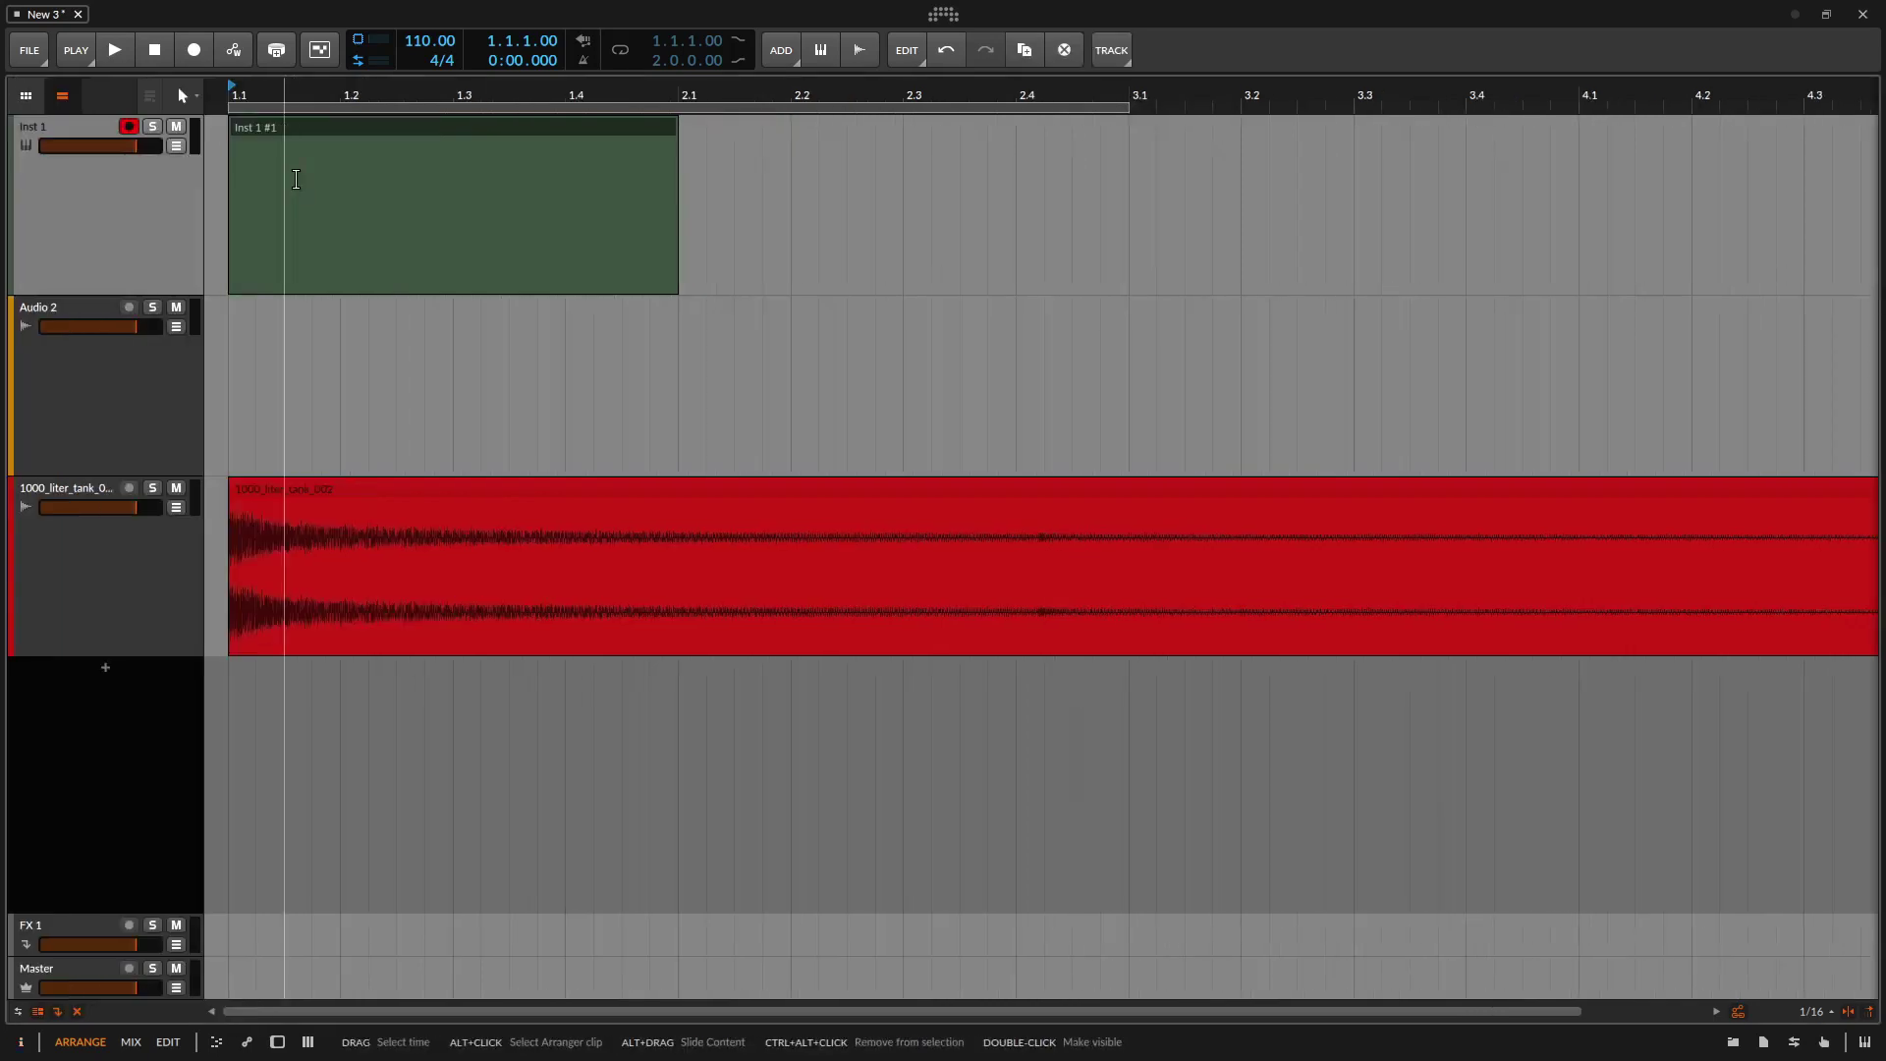
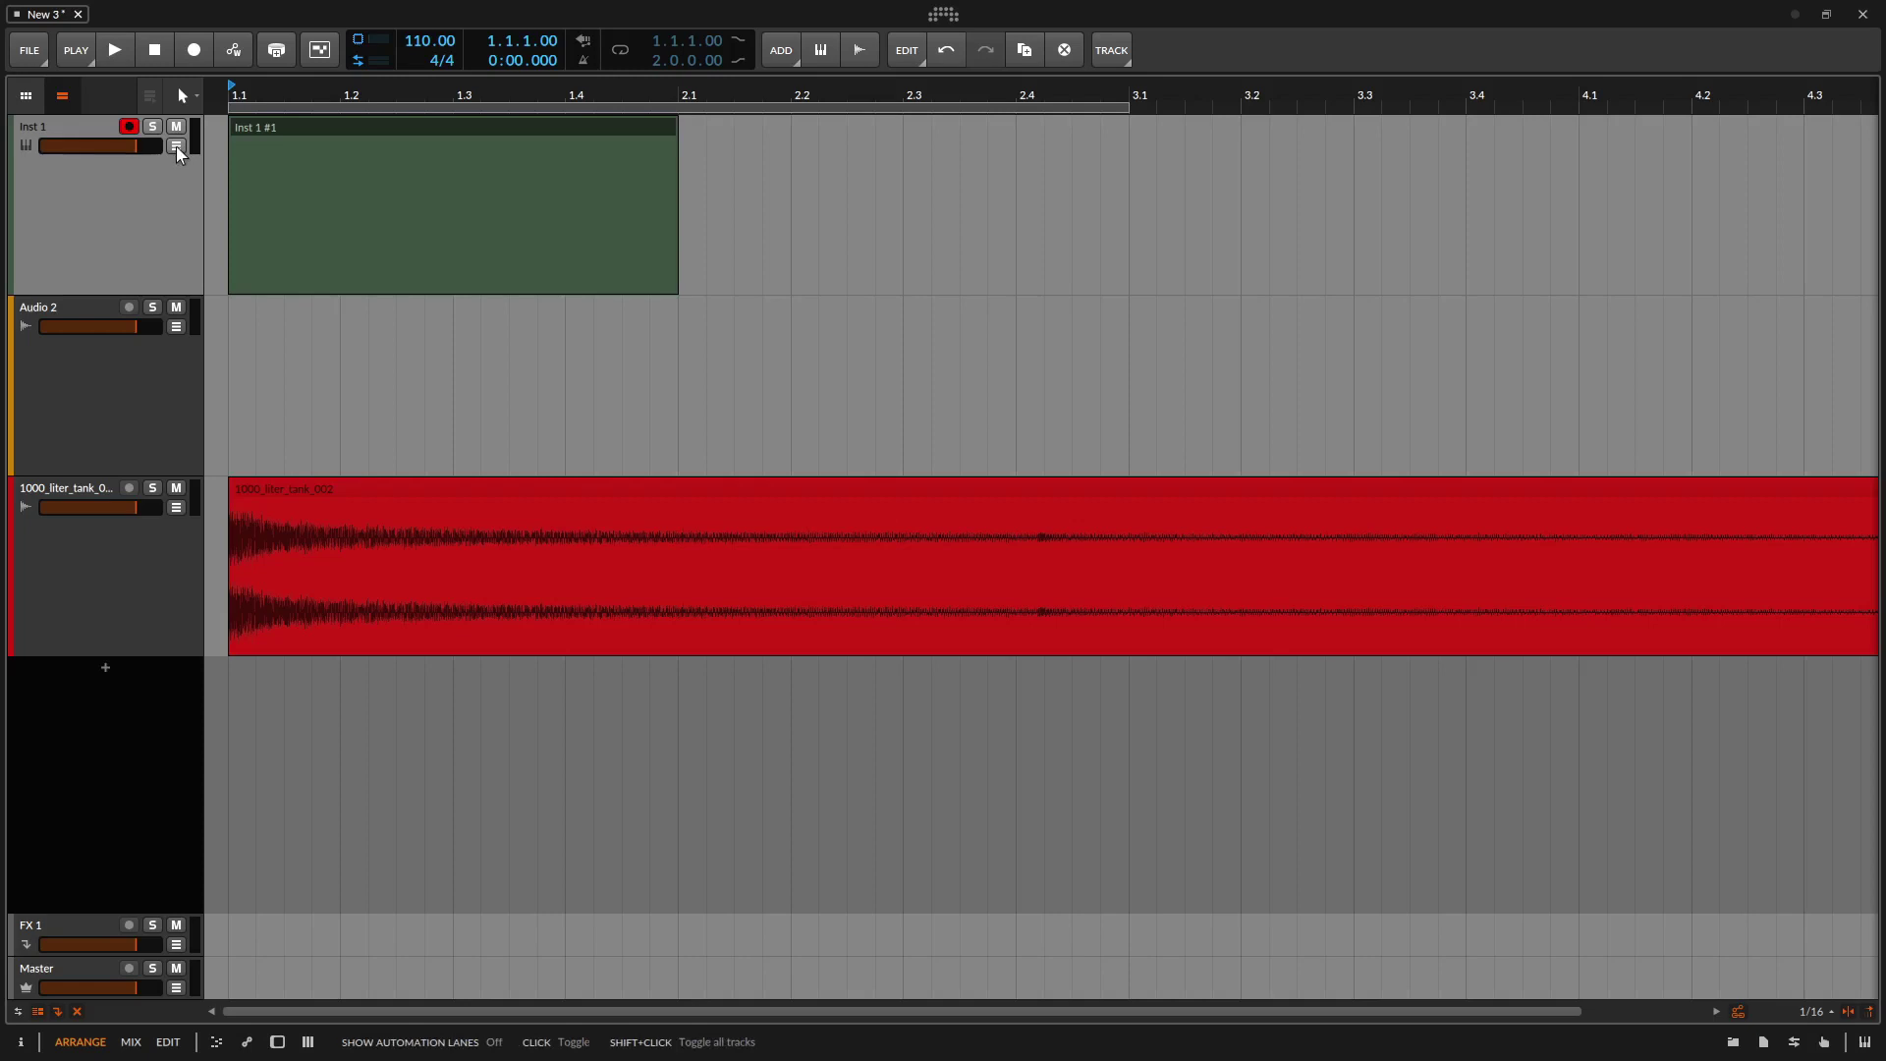
Show the automation lane of Inst 1 and insert the FM-4 instrument into the track's device chain.
left_click(177, 147)
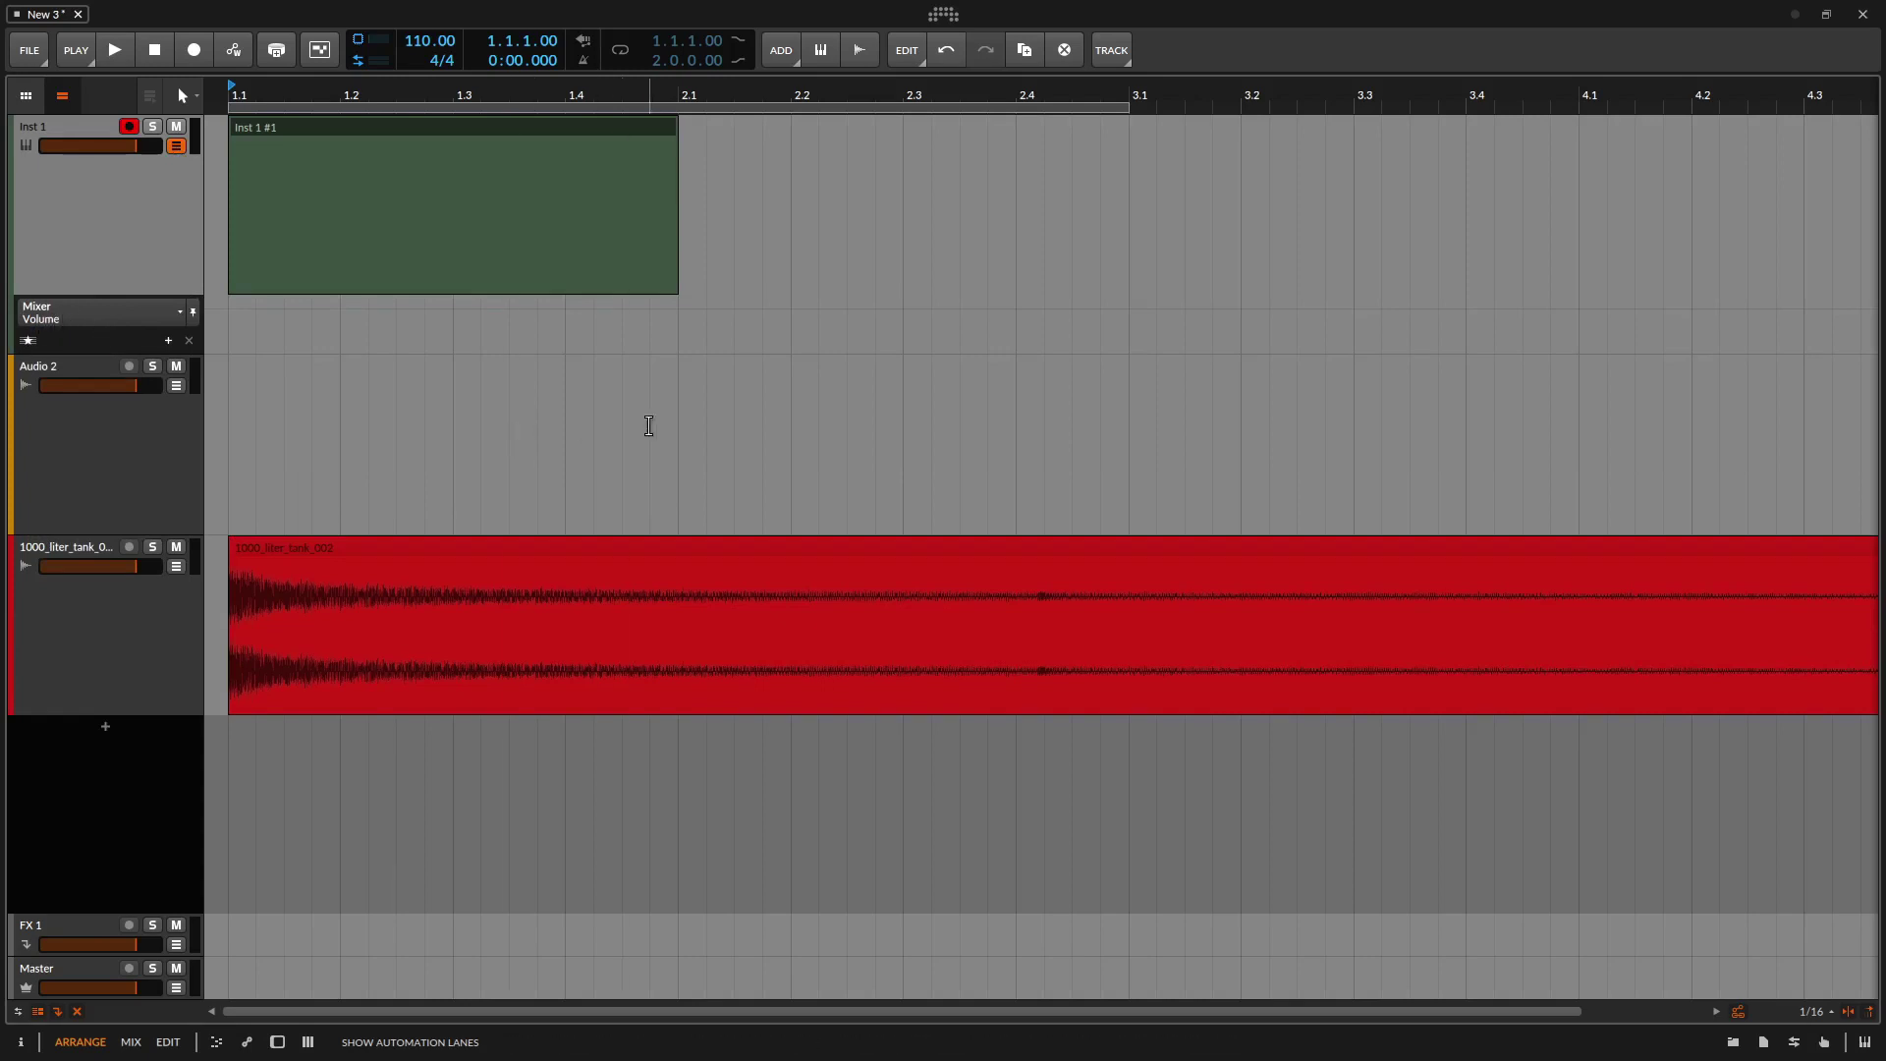
key("d")
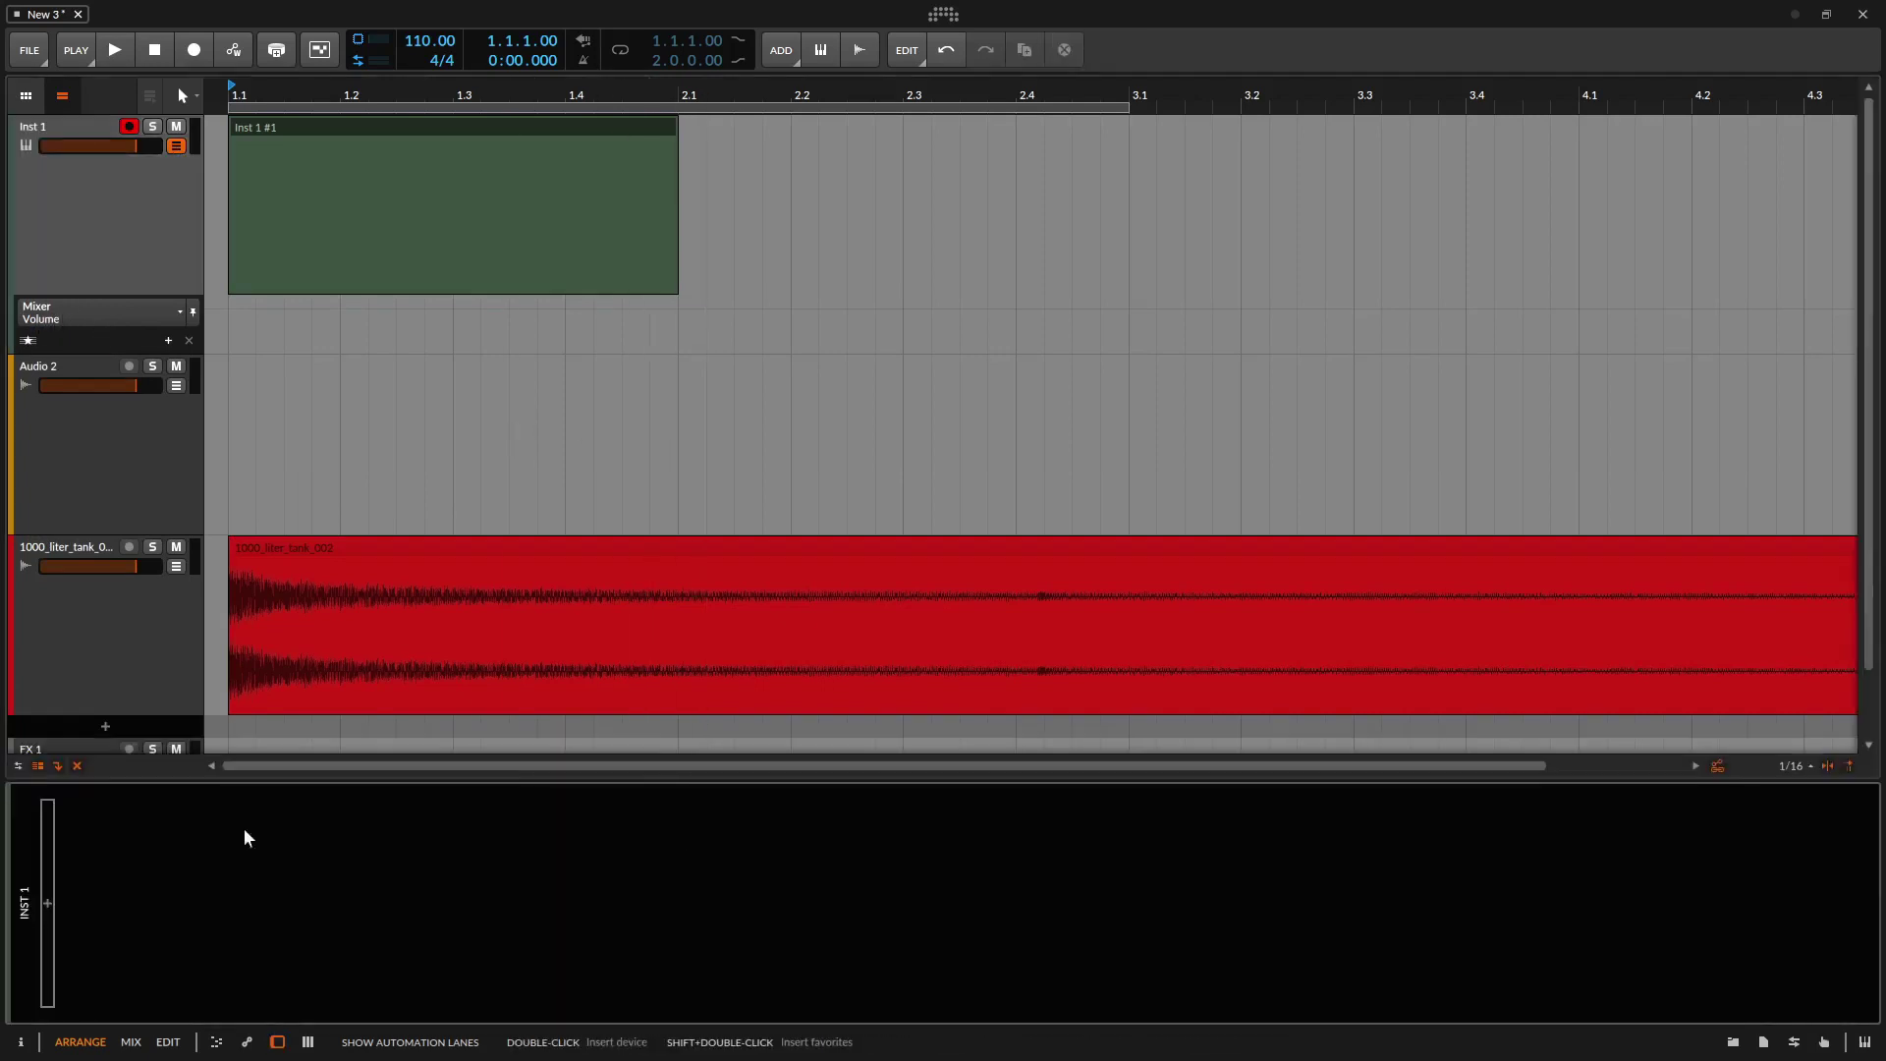
left_click(47, 902)
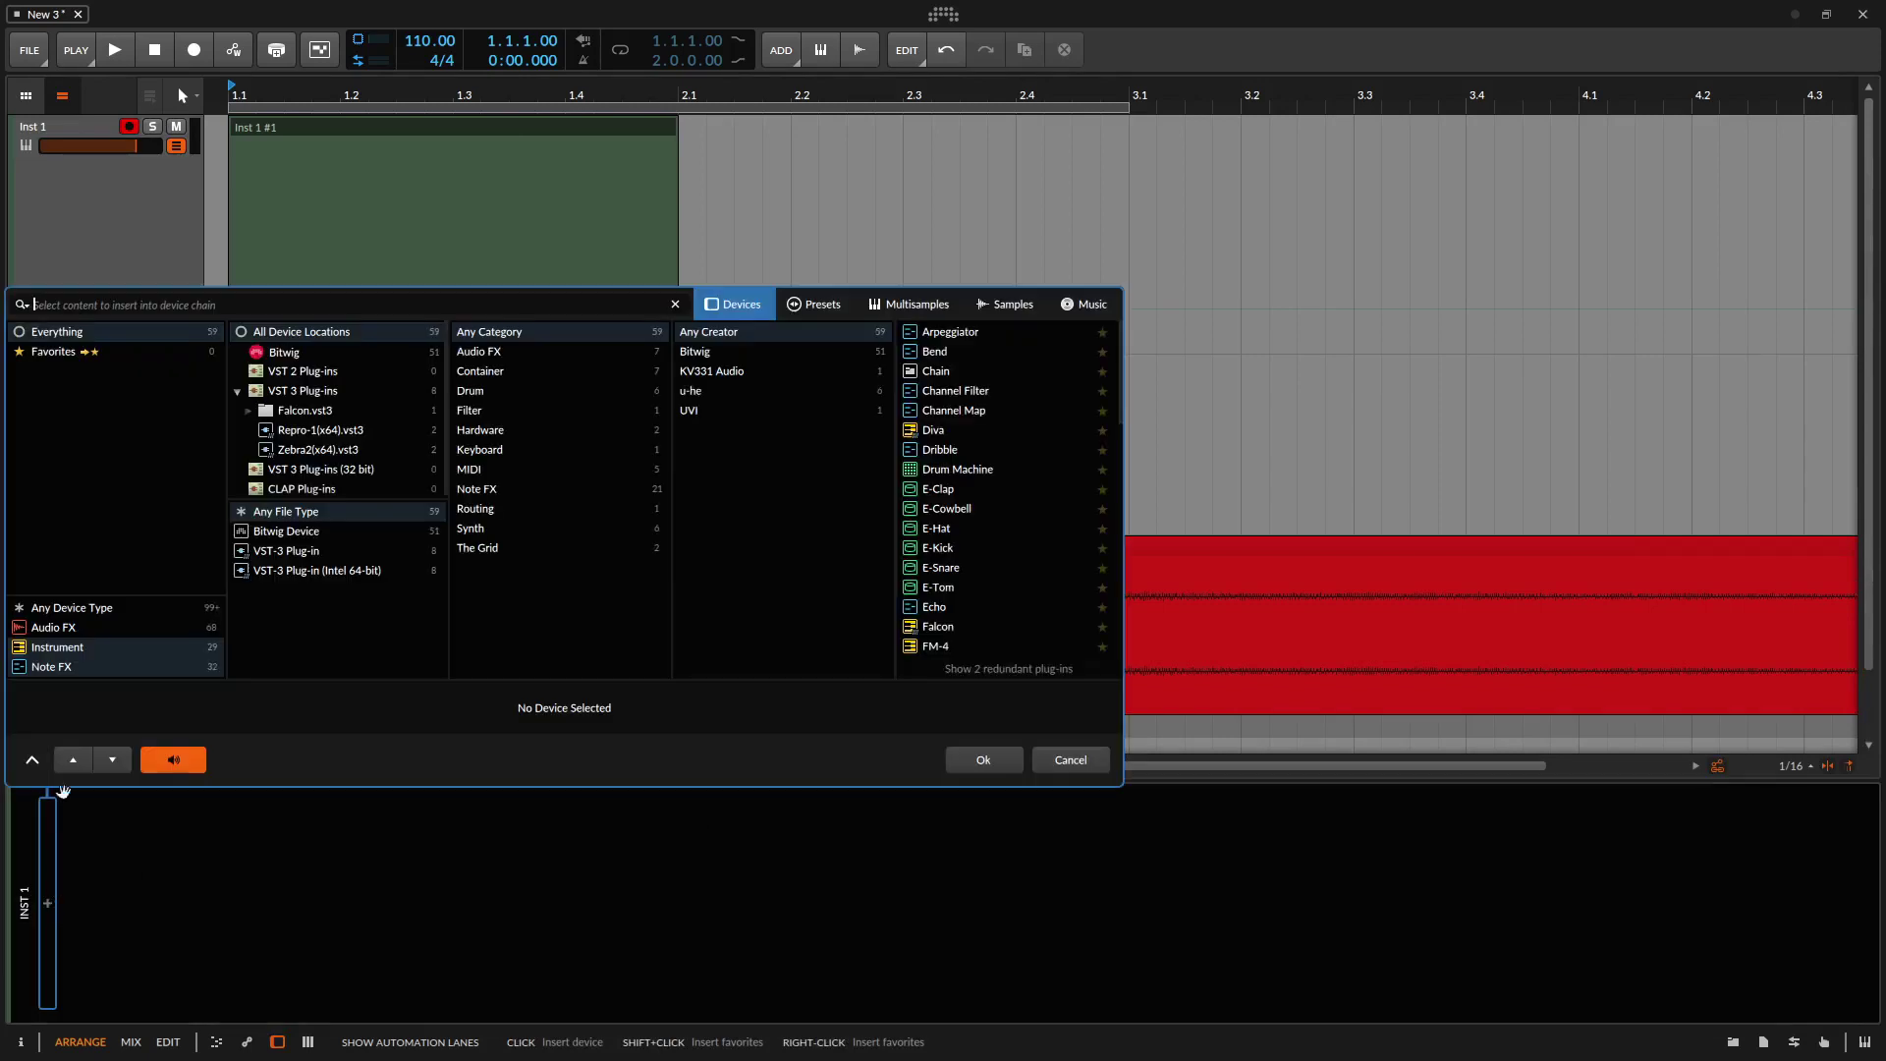
left_click(73, 645)
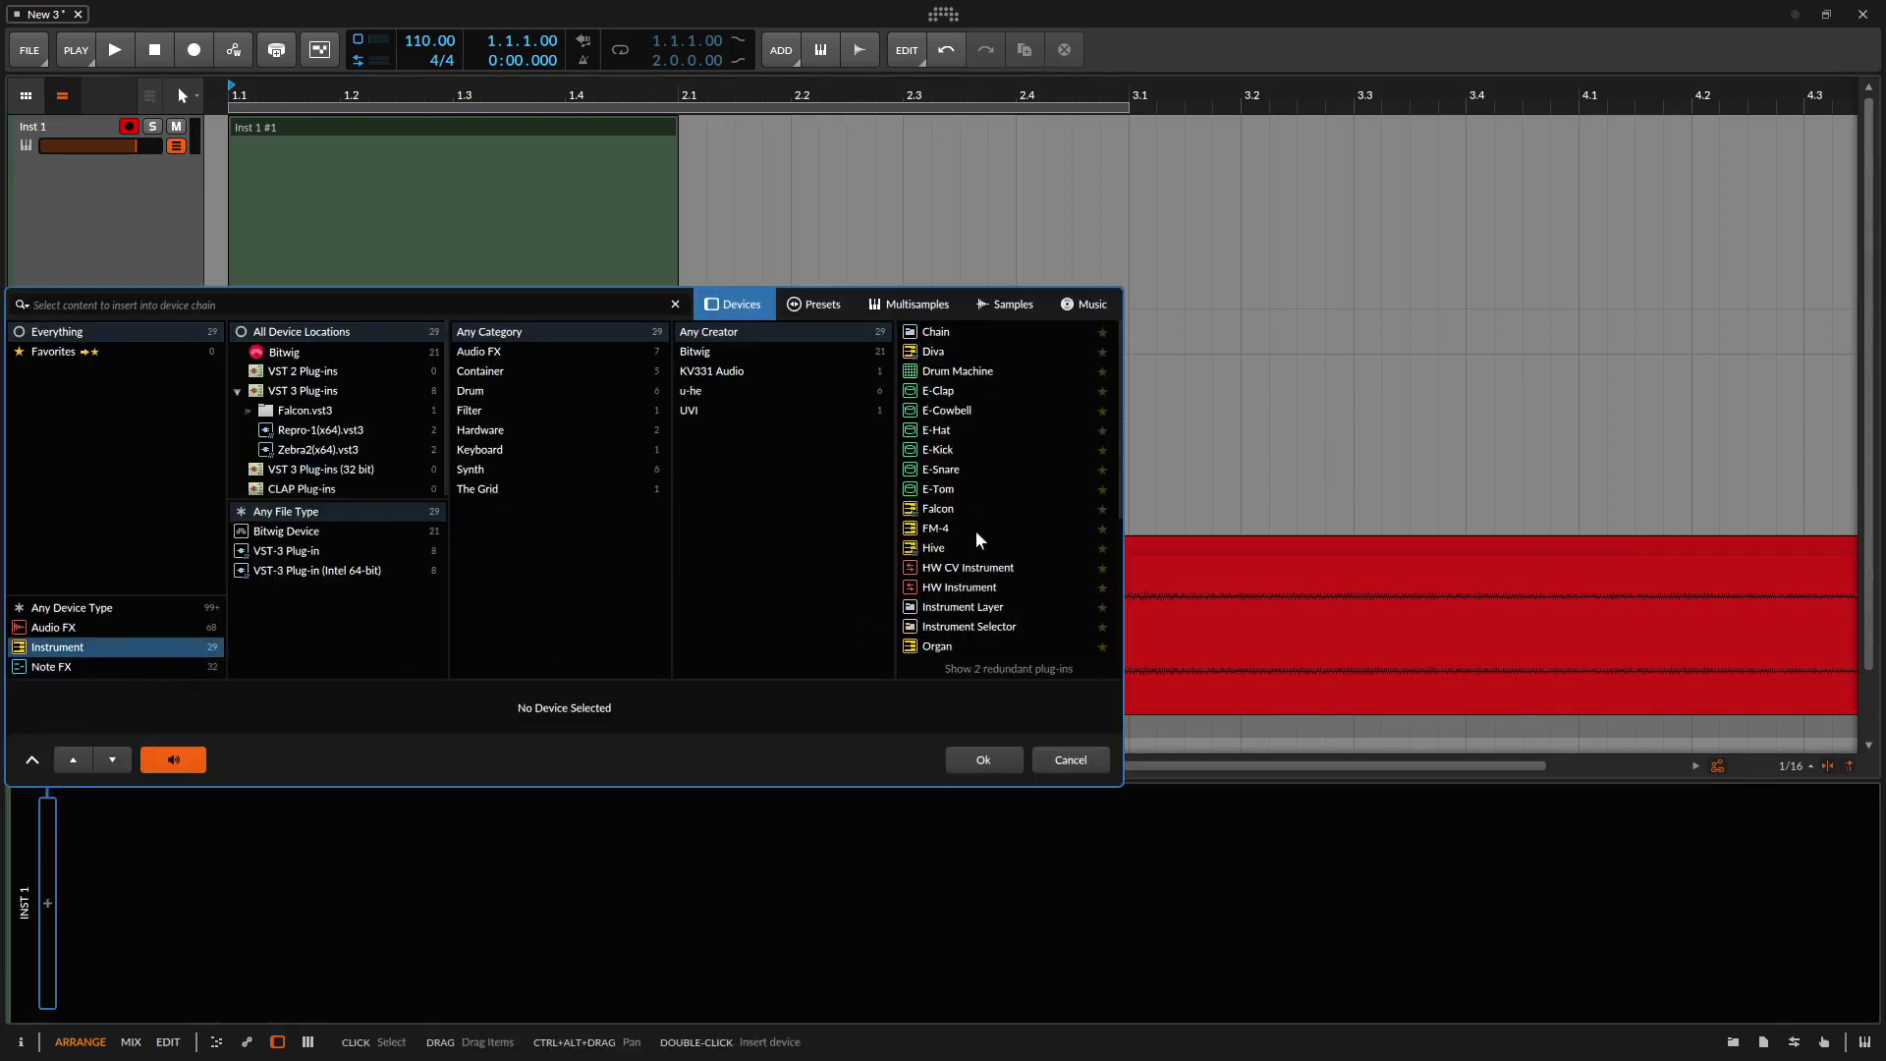
double_click(941, 527)
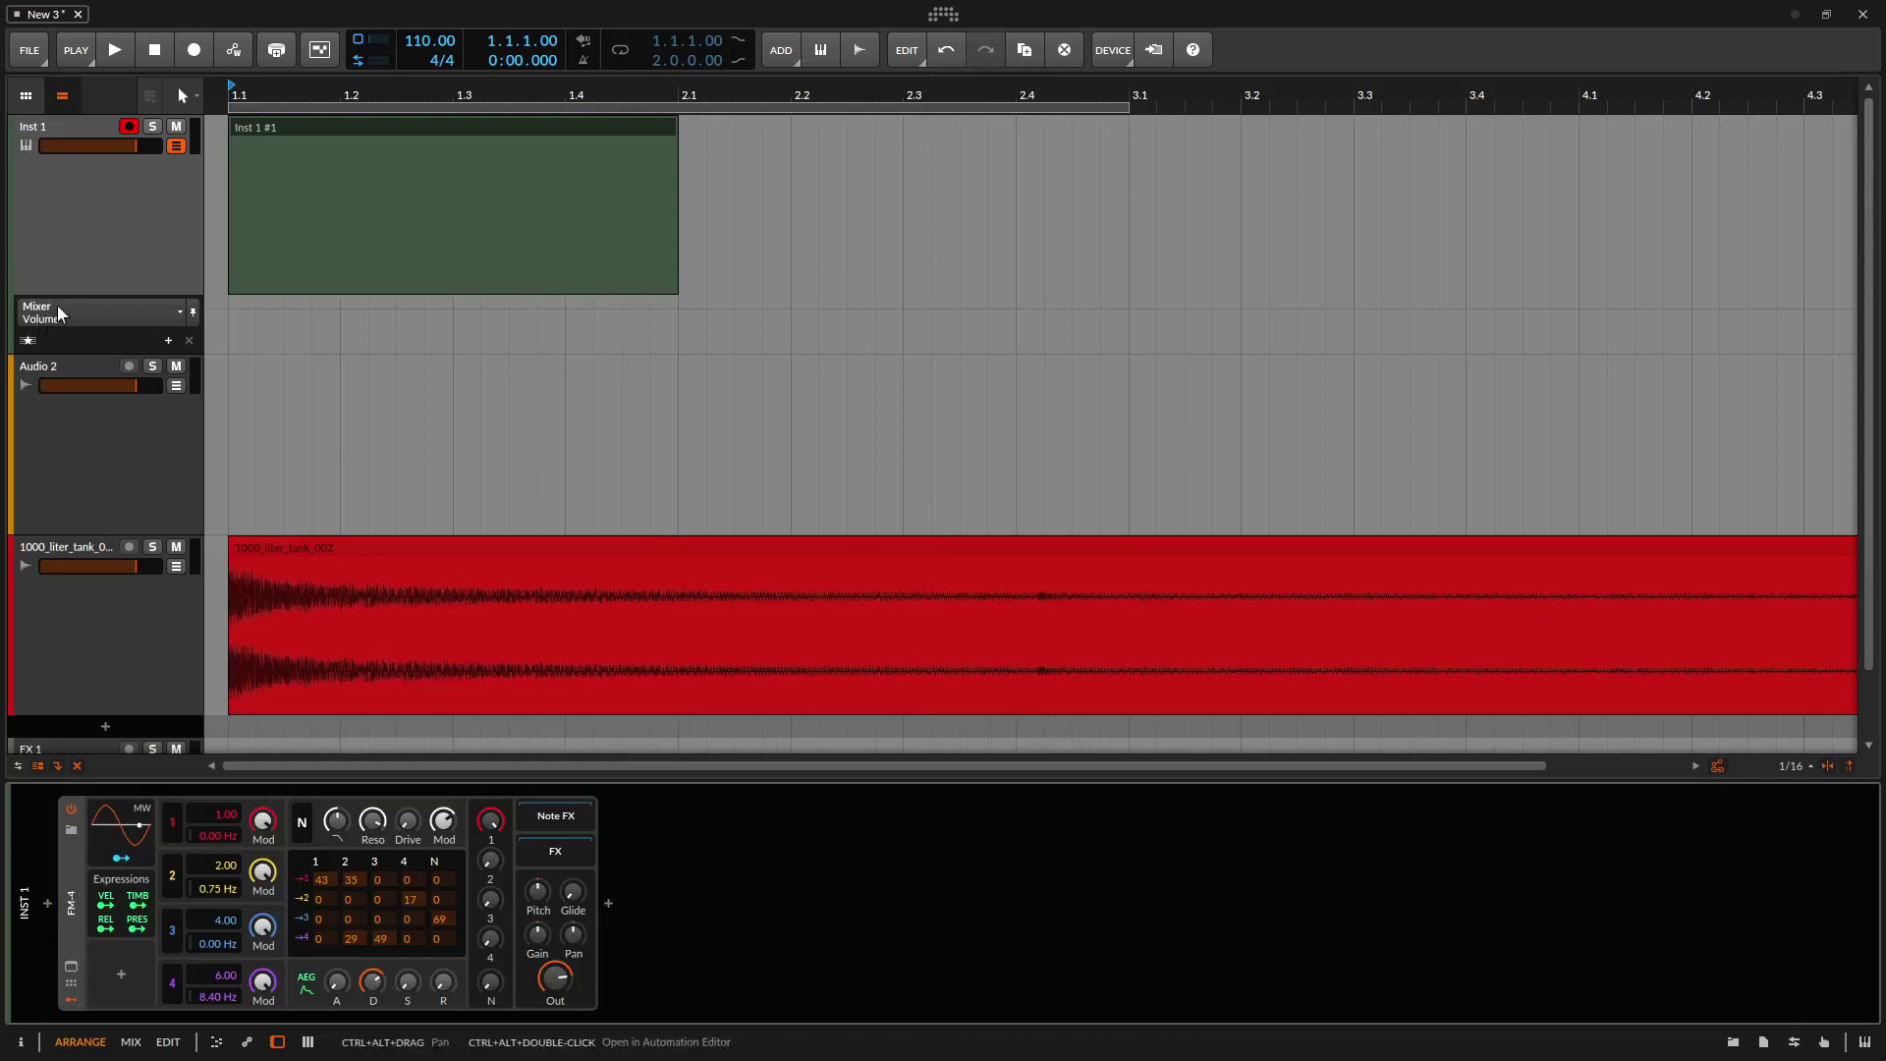
Draw an automation curve with four points in bar 1 for FM-4's 1 Mod% on Inst 1, and remove that automation.
left_click(263, 825)
left_click(234, 333)
left_click(234, 333)
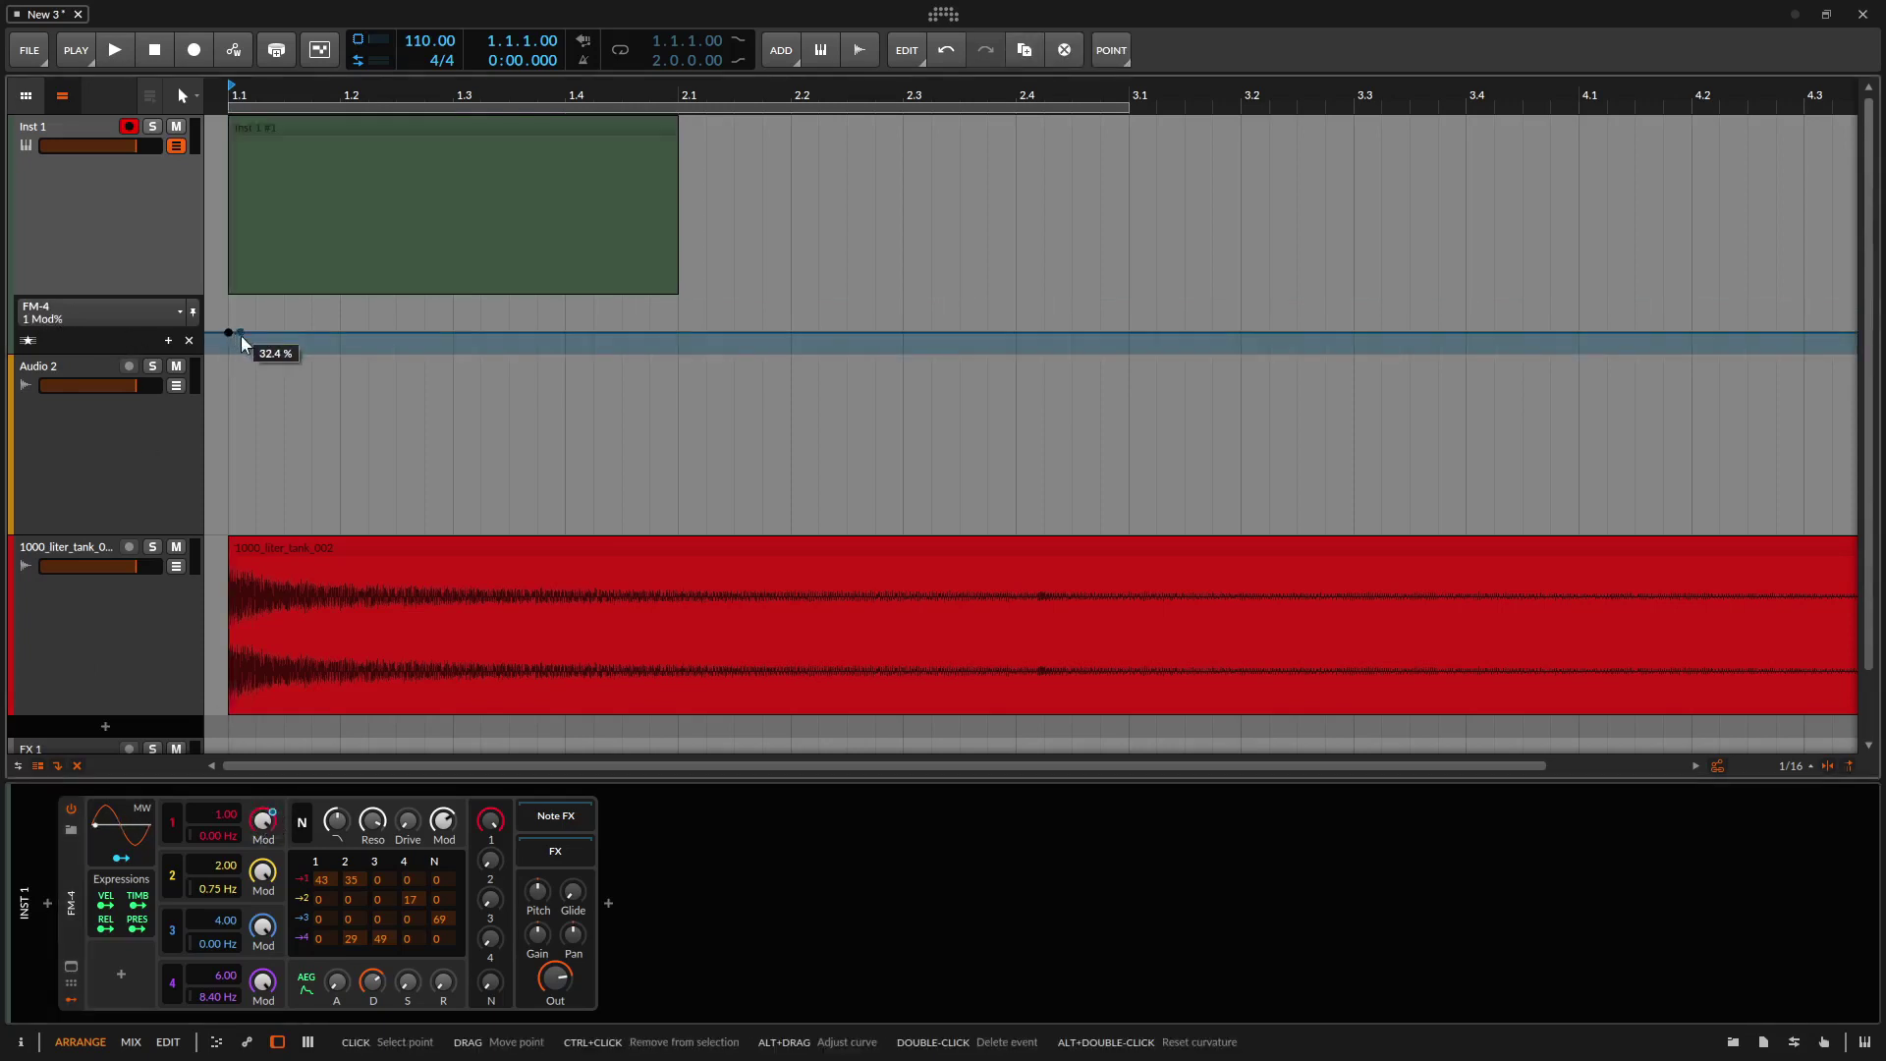
left_click(485, 332)
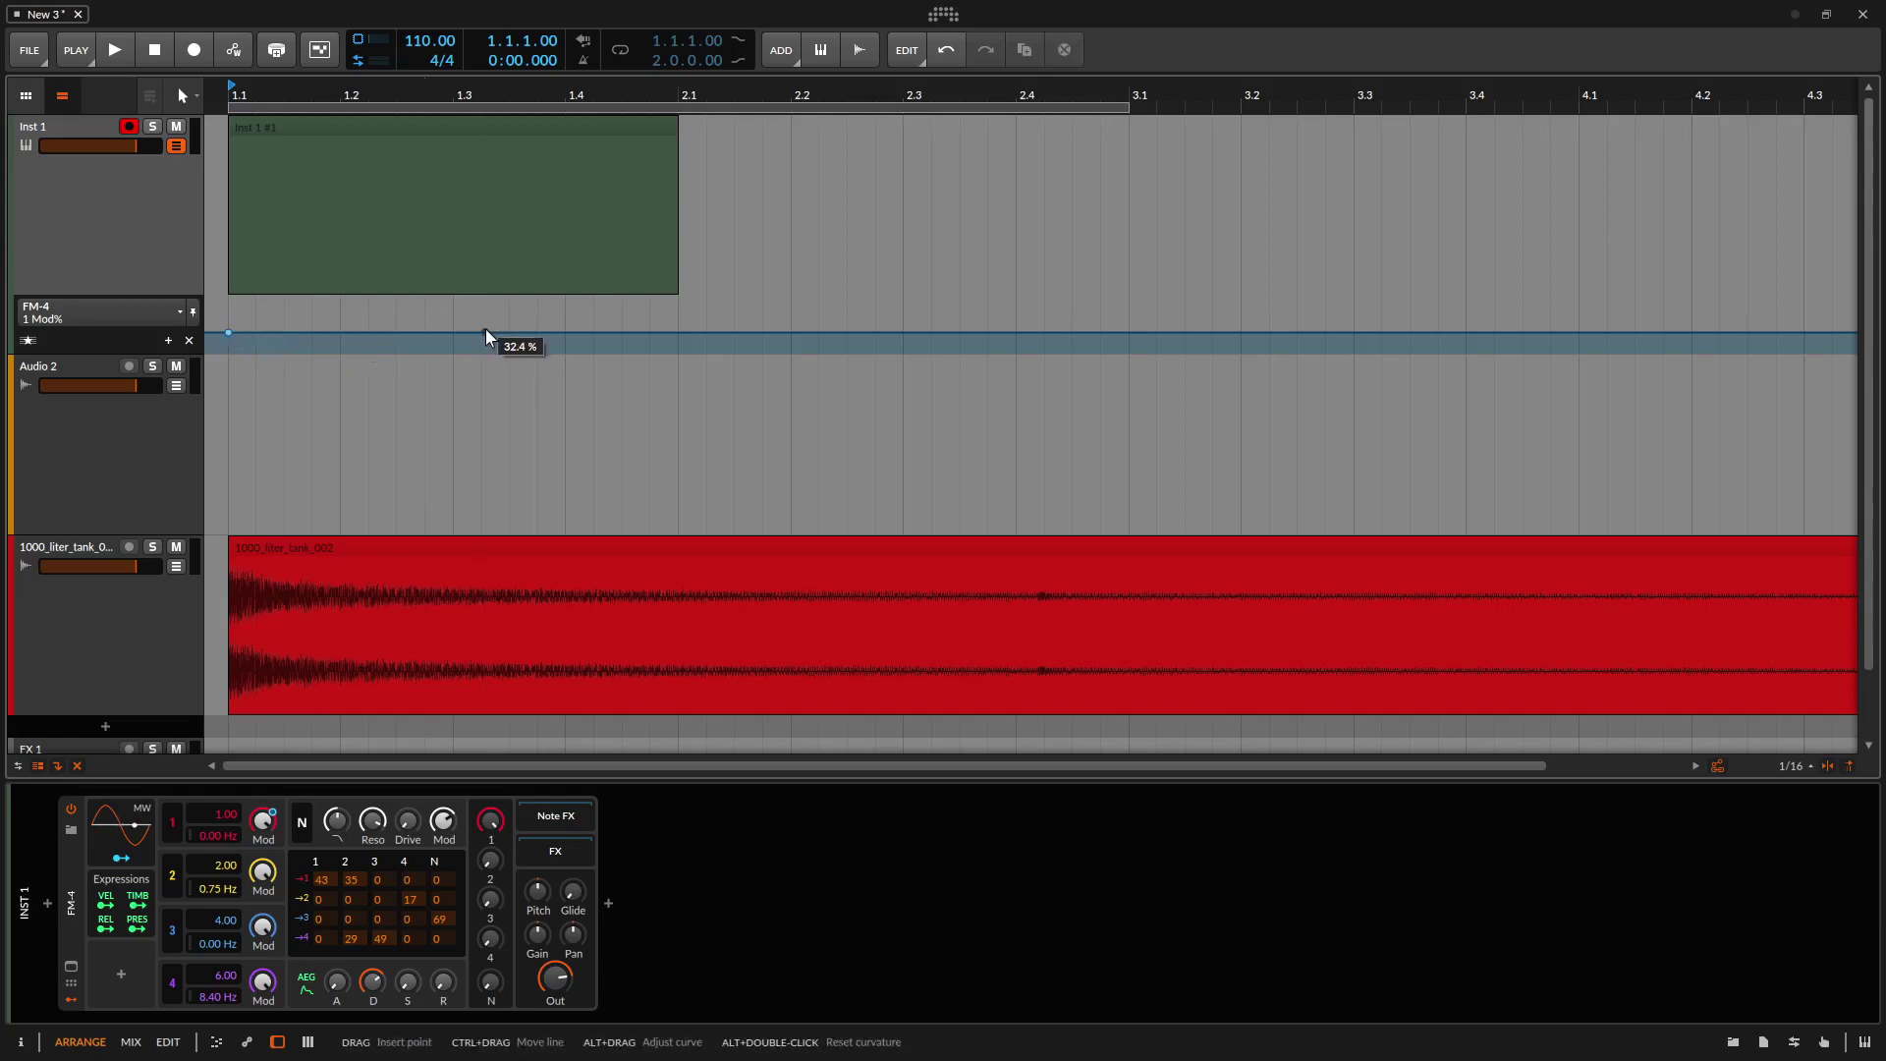
left_click(387, 332)
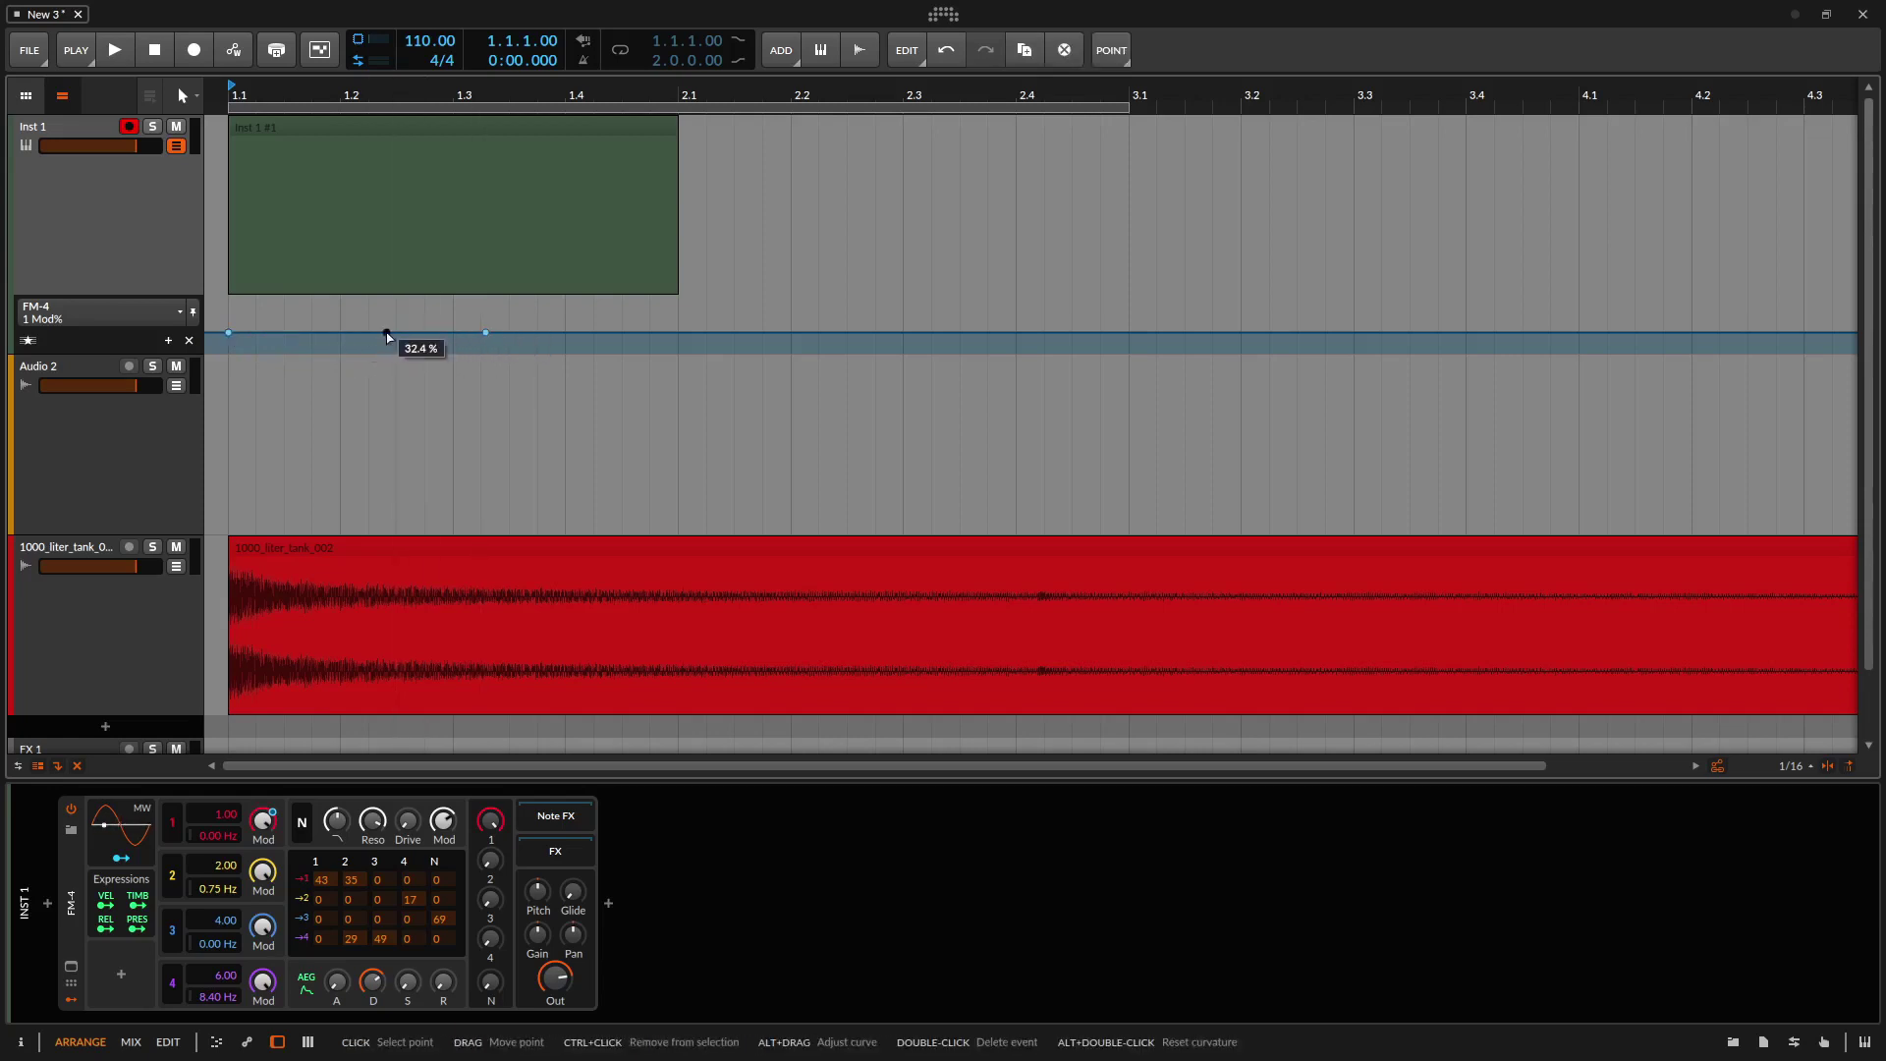
left_click(558, 332)
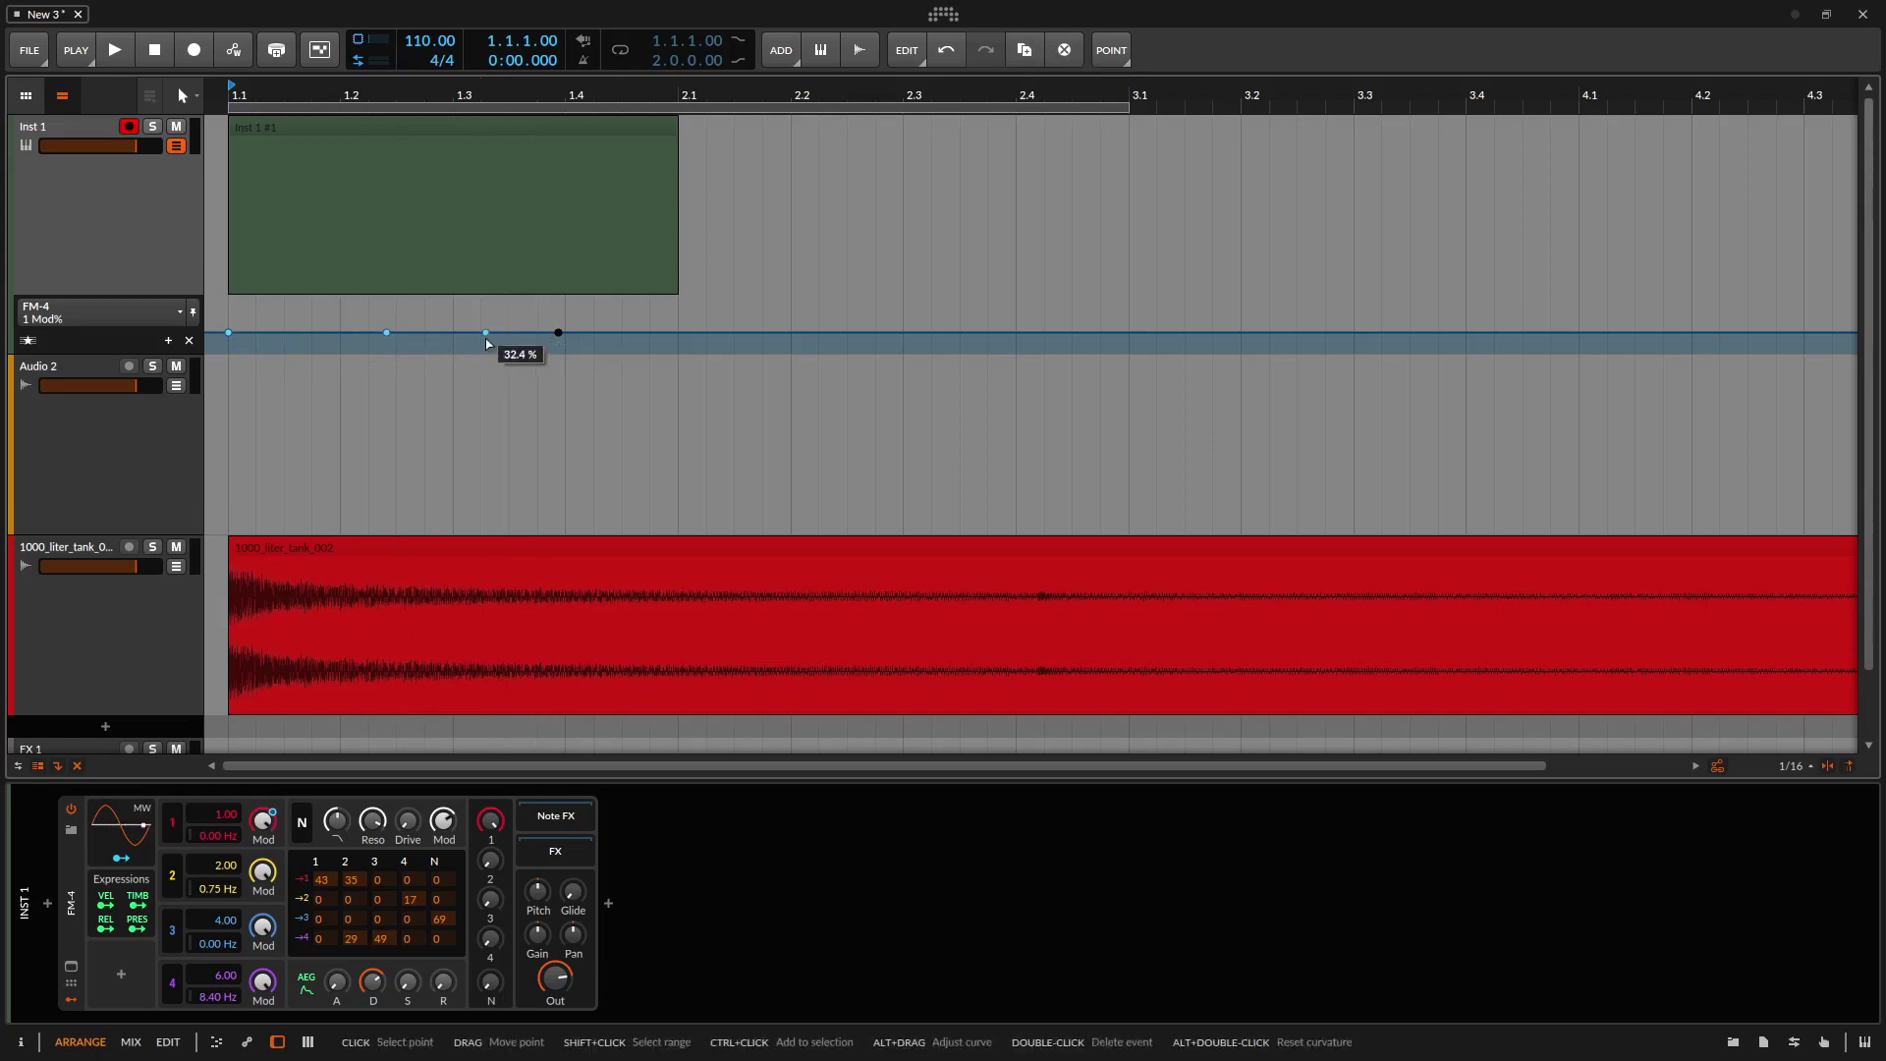
left_click_drag(486, 332, 341, 352)
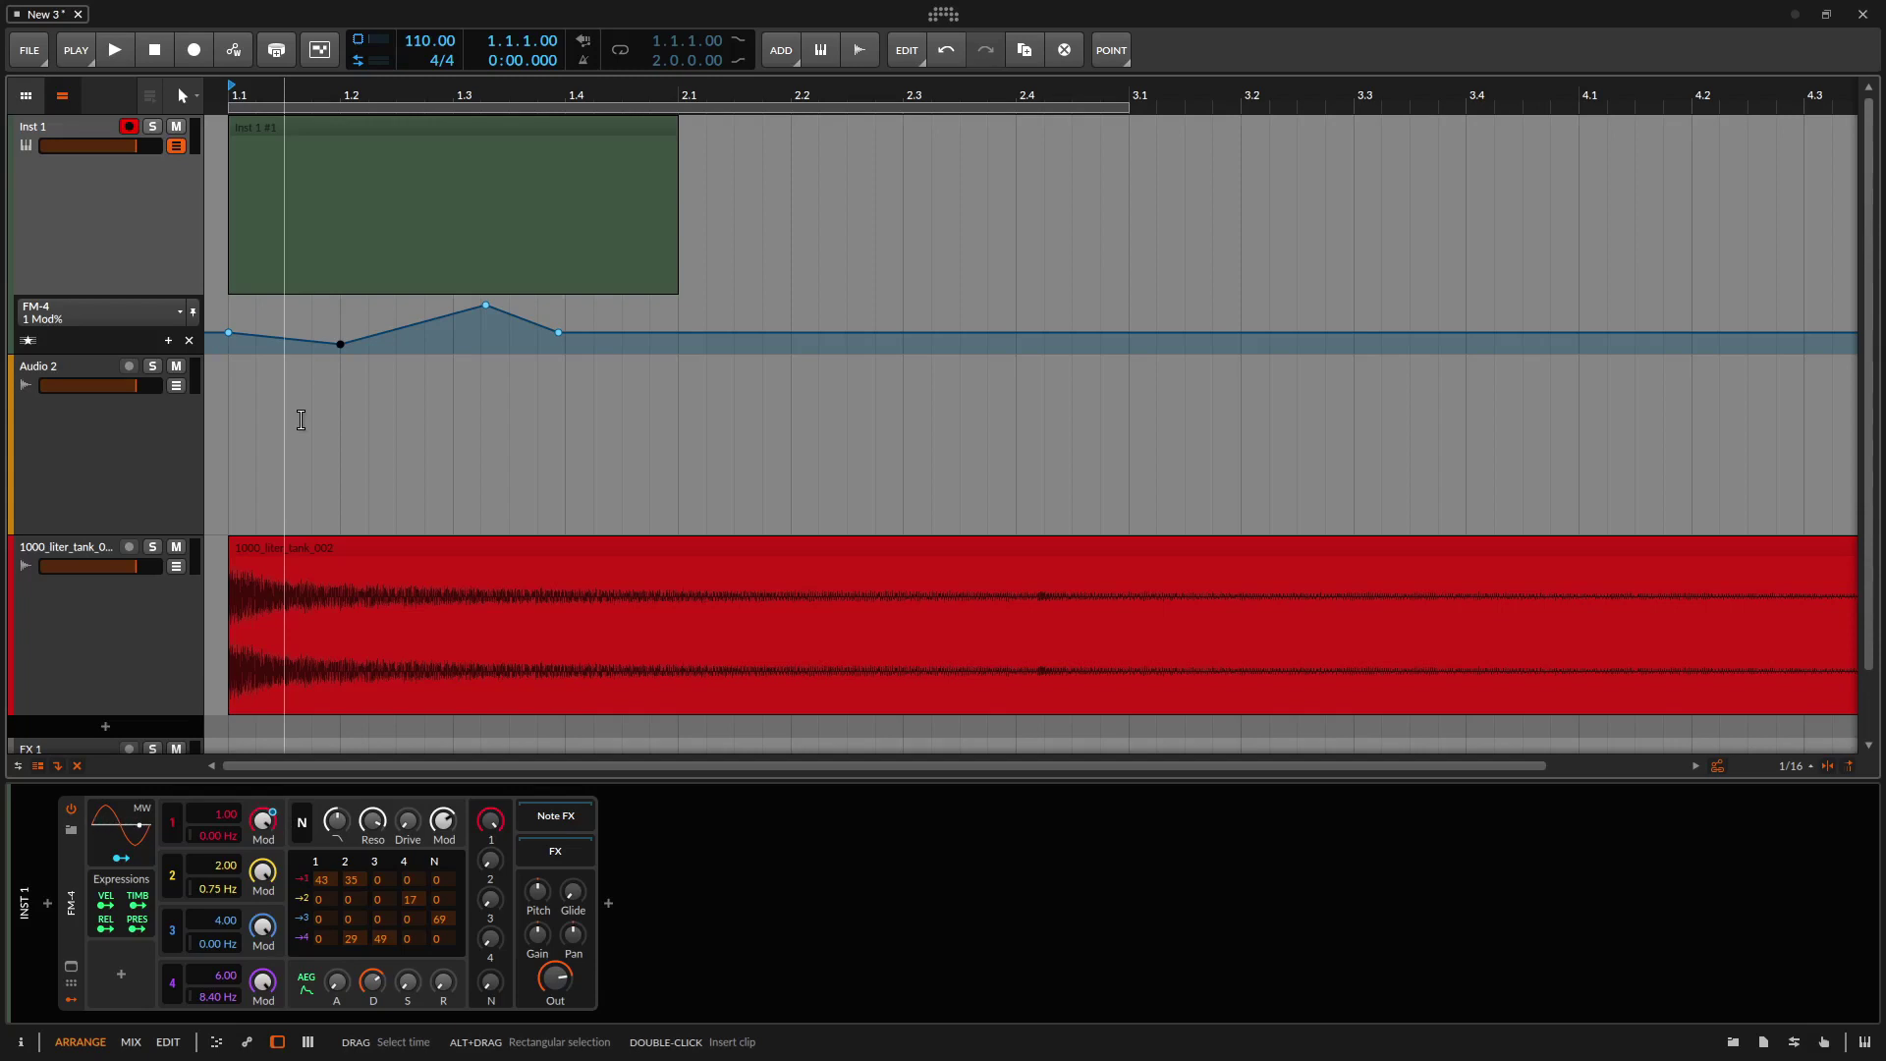
left_click(189, 342)
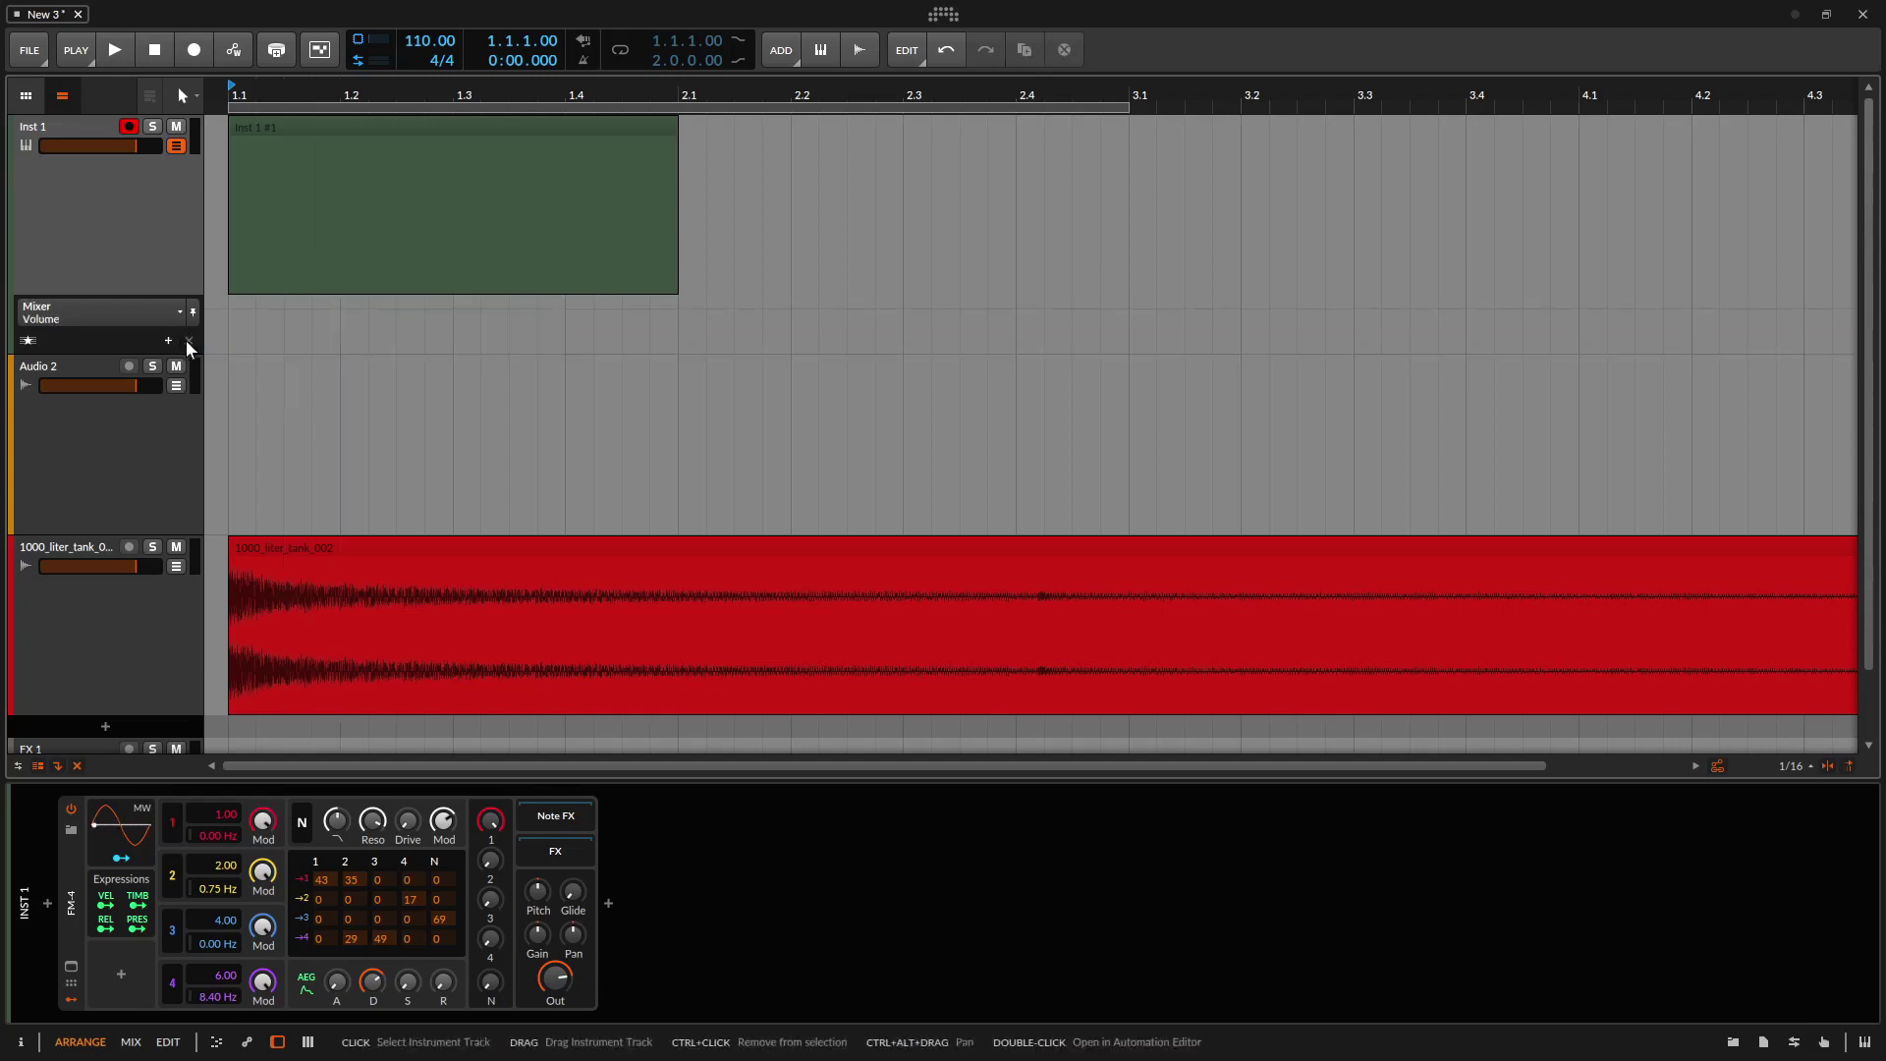
Hide the automation lane of Inst 1 and close the device chain view.
left_click(175, 145)
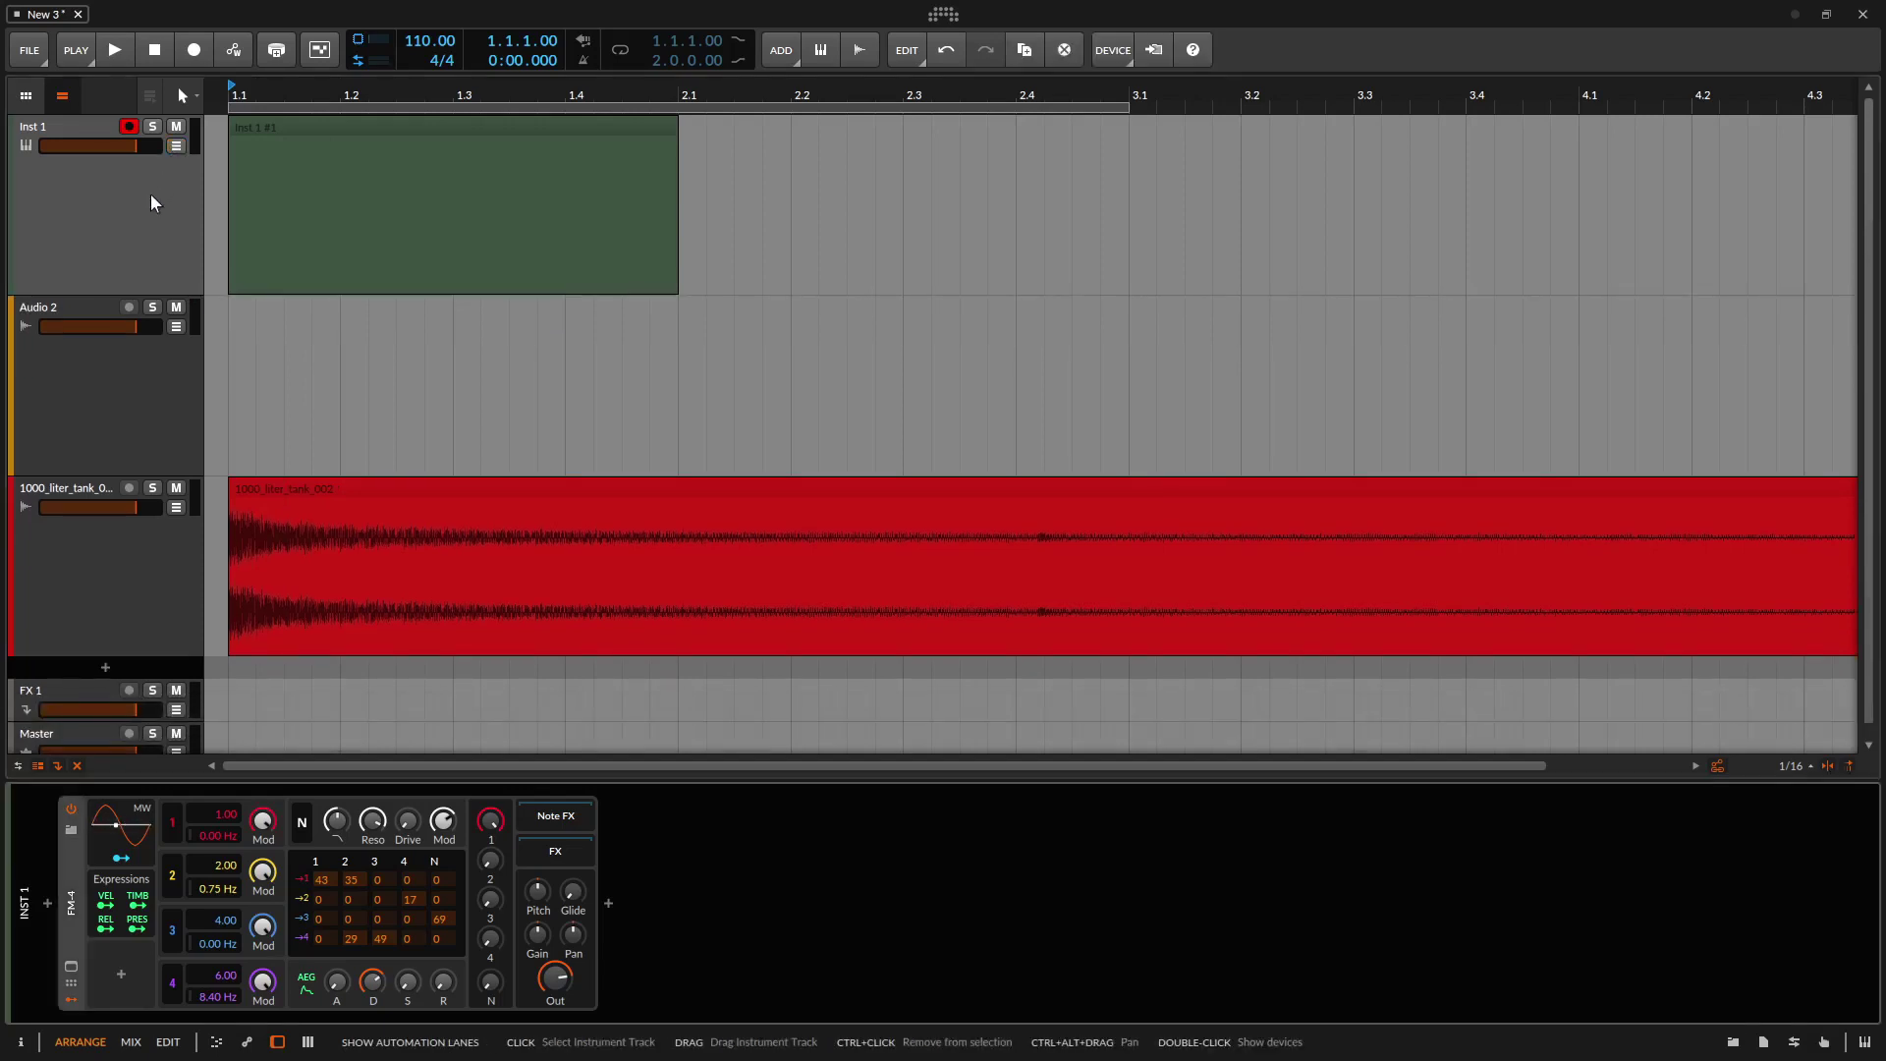
key("d")
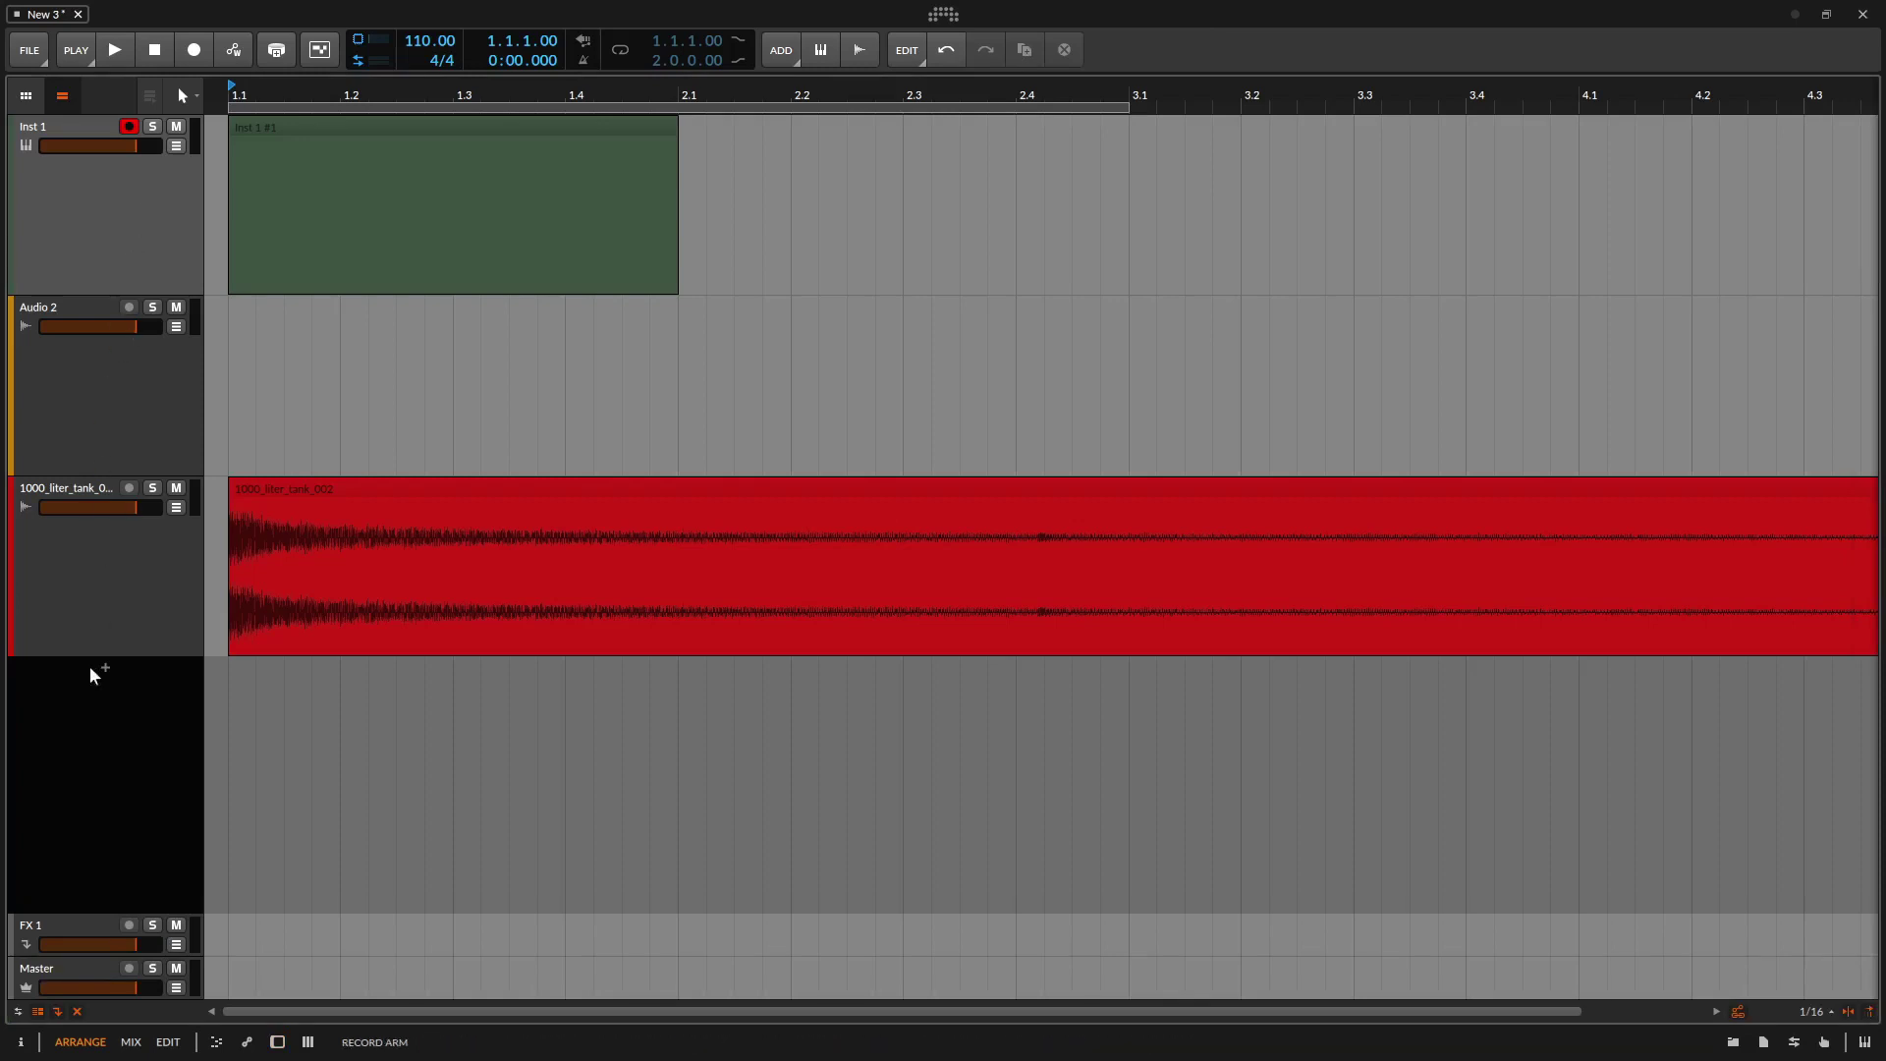
Show the input and output choosers in the track headers and examine the source and destination options of Inst 1.
left_click(18, 1015)
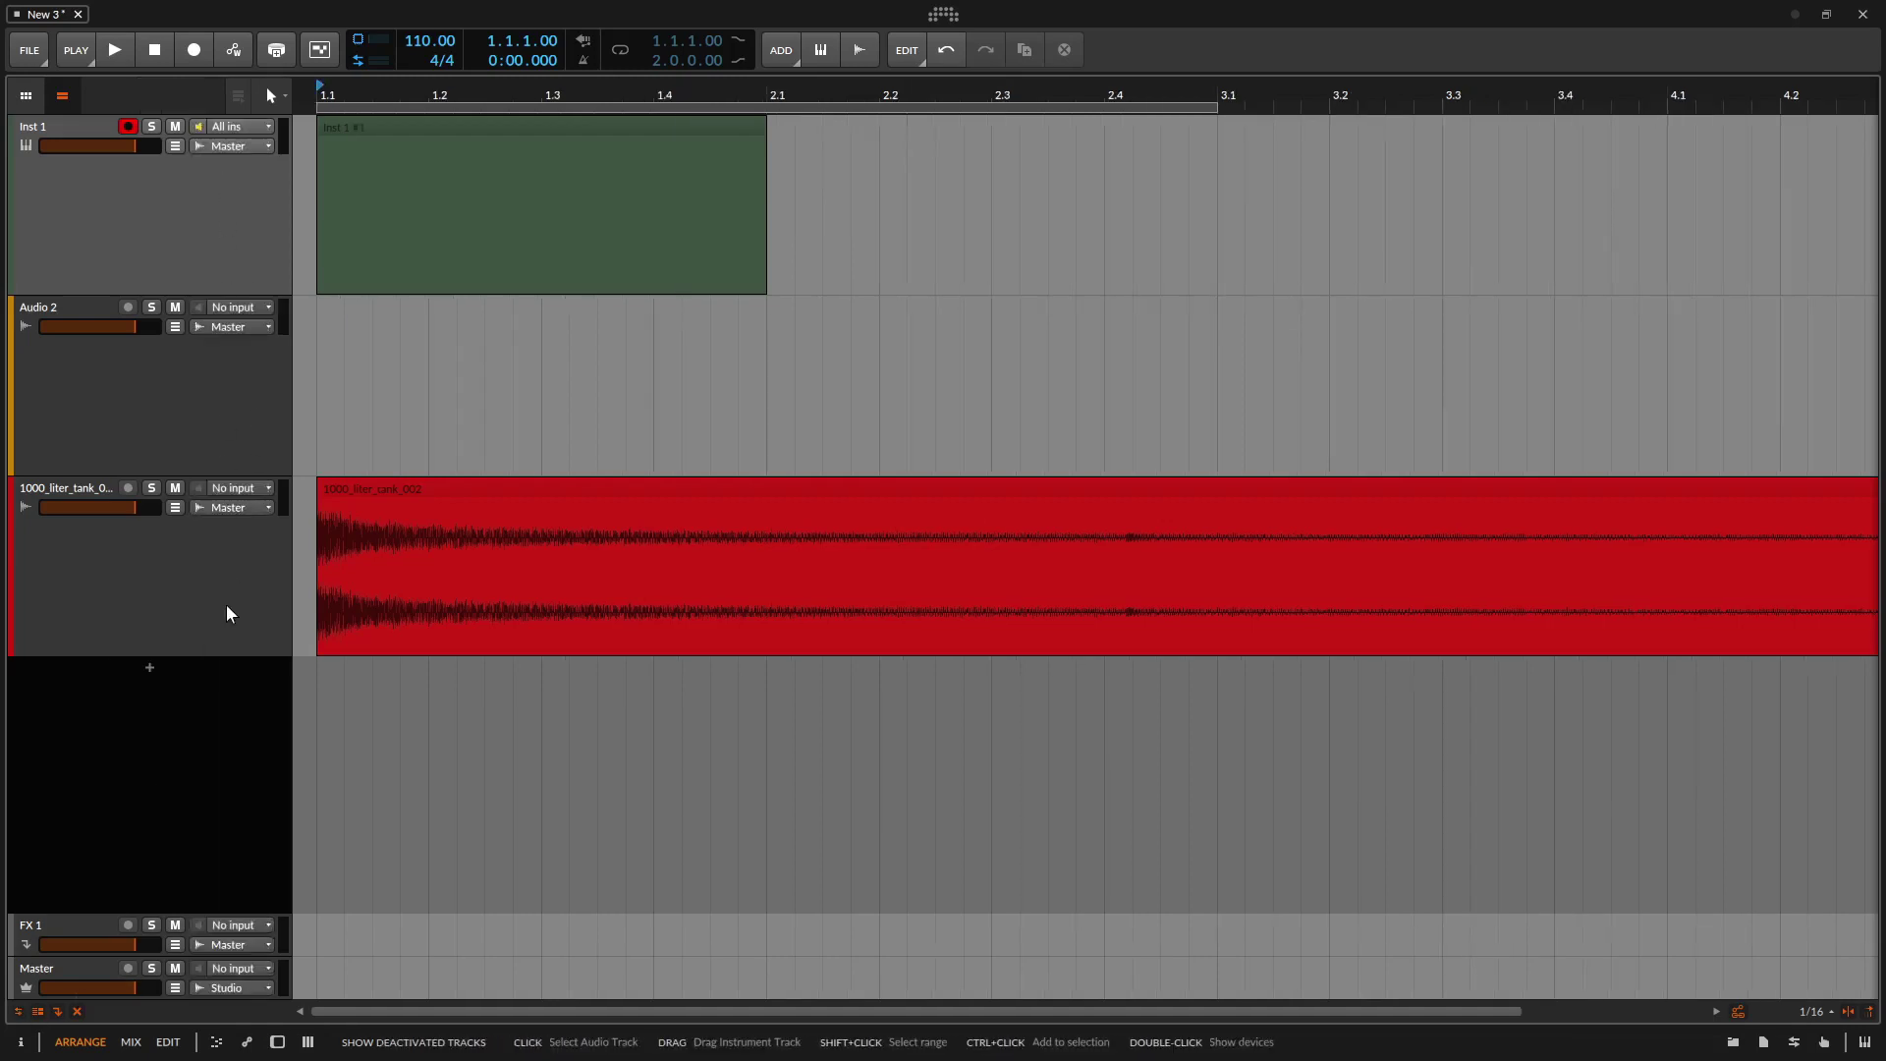
left_click(263, 128)
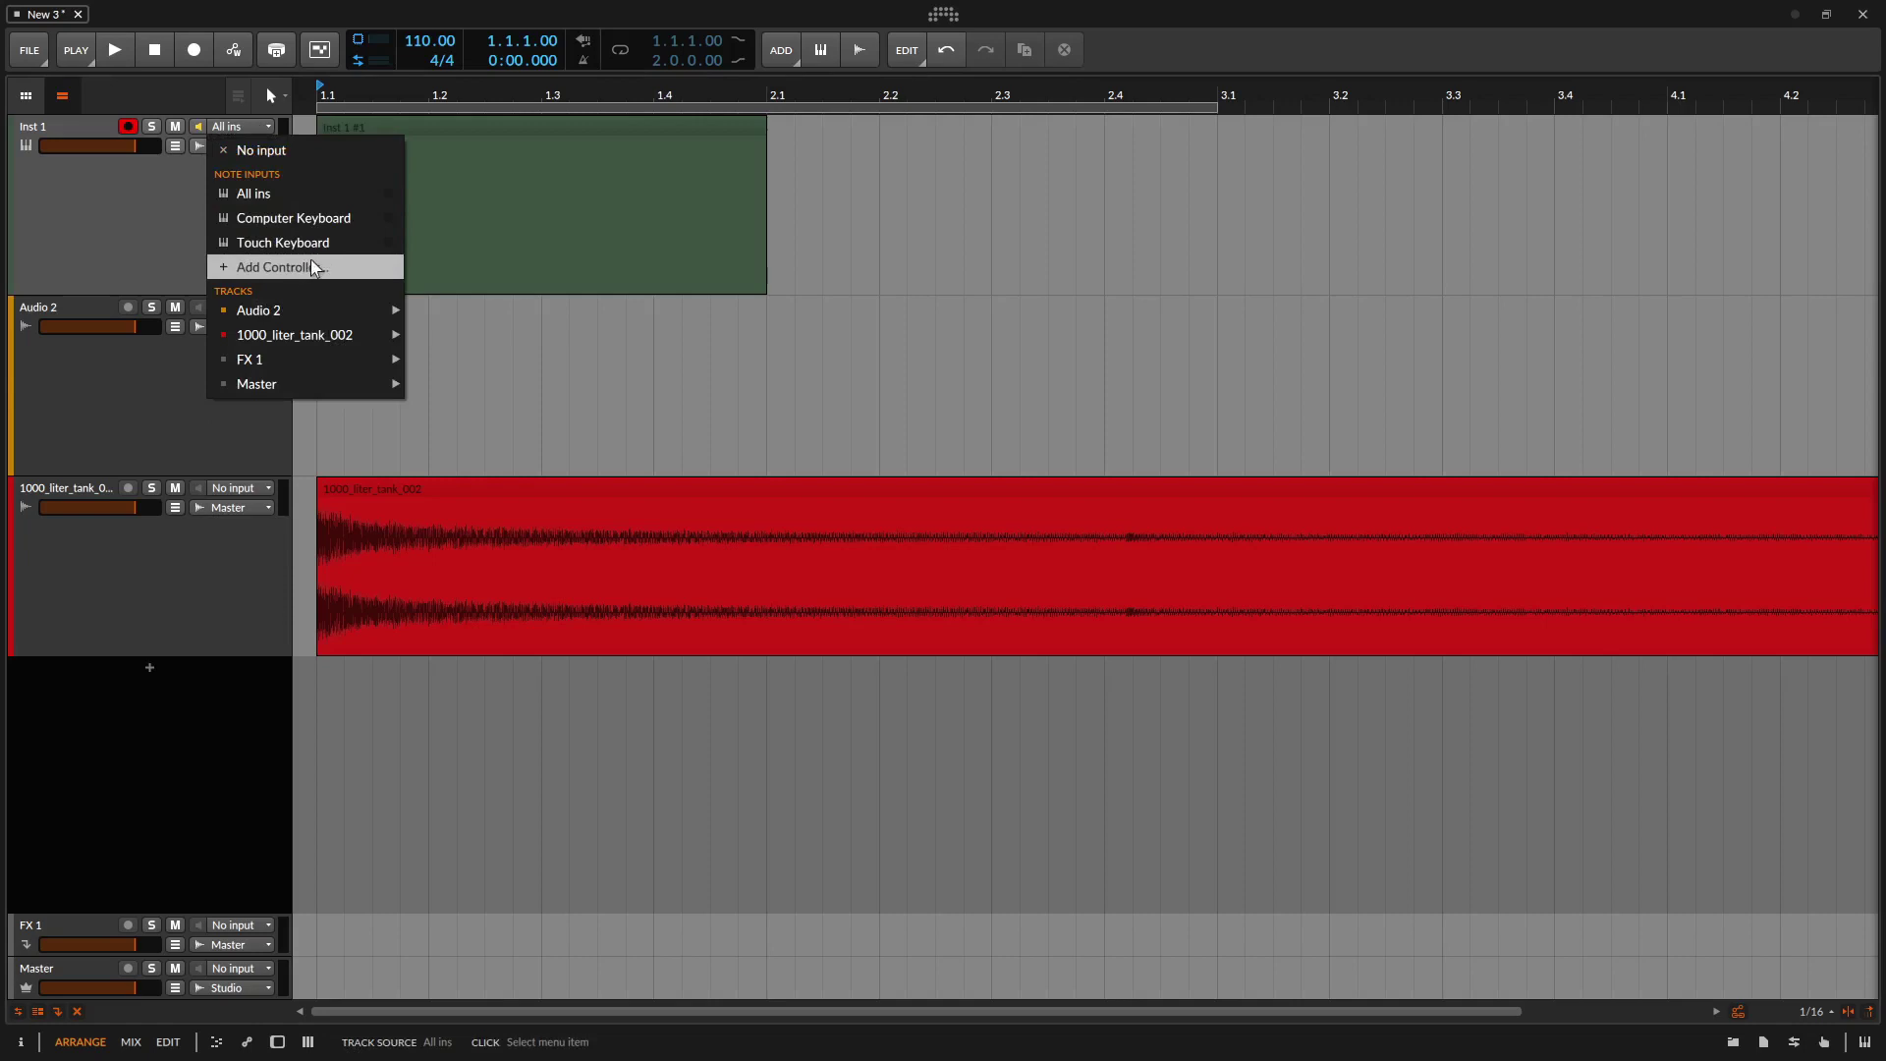
left_click(152, 231)
left_click(261, 149)
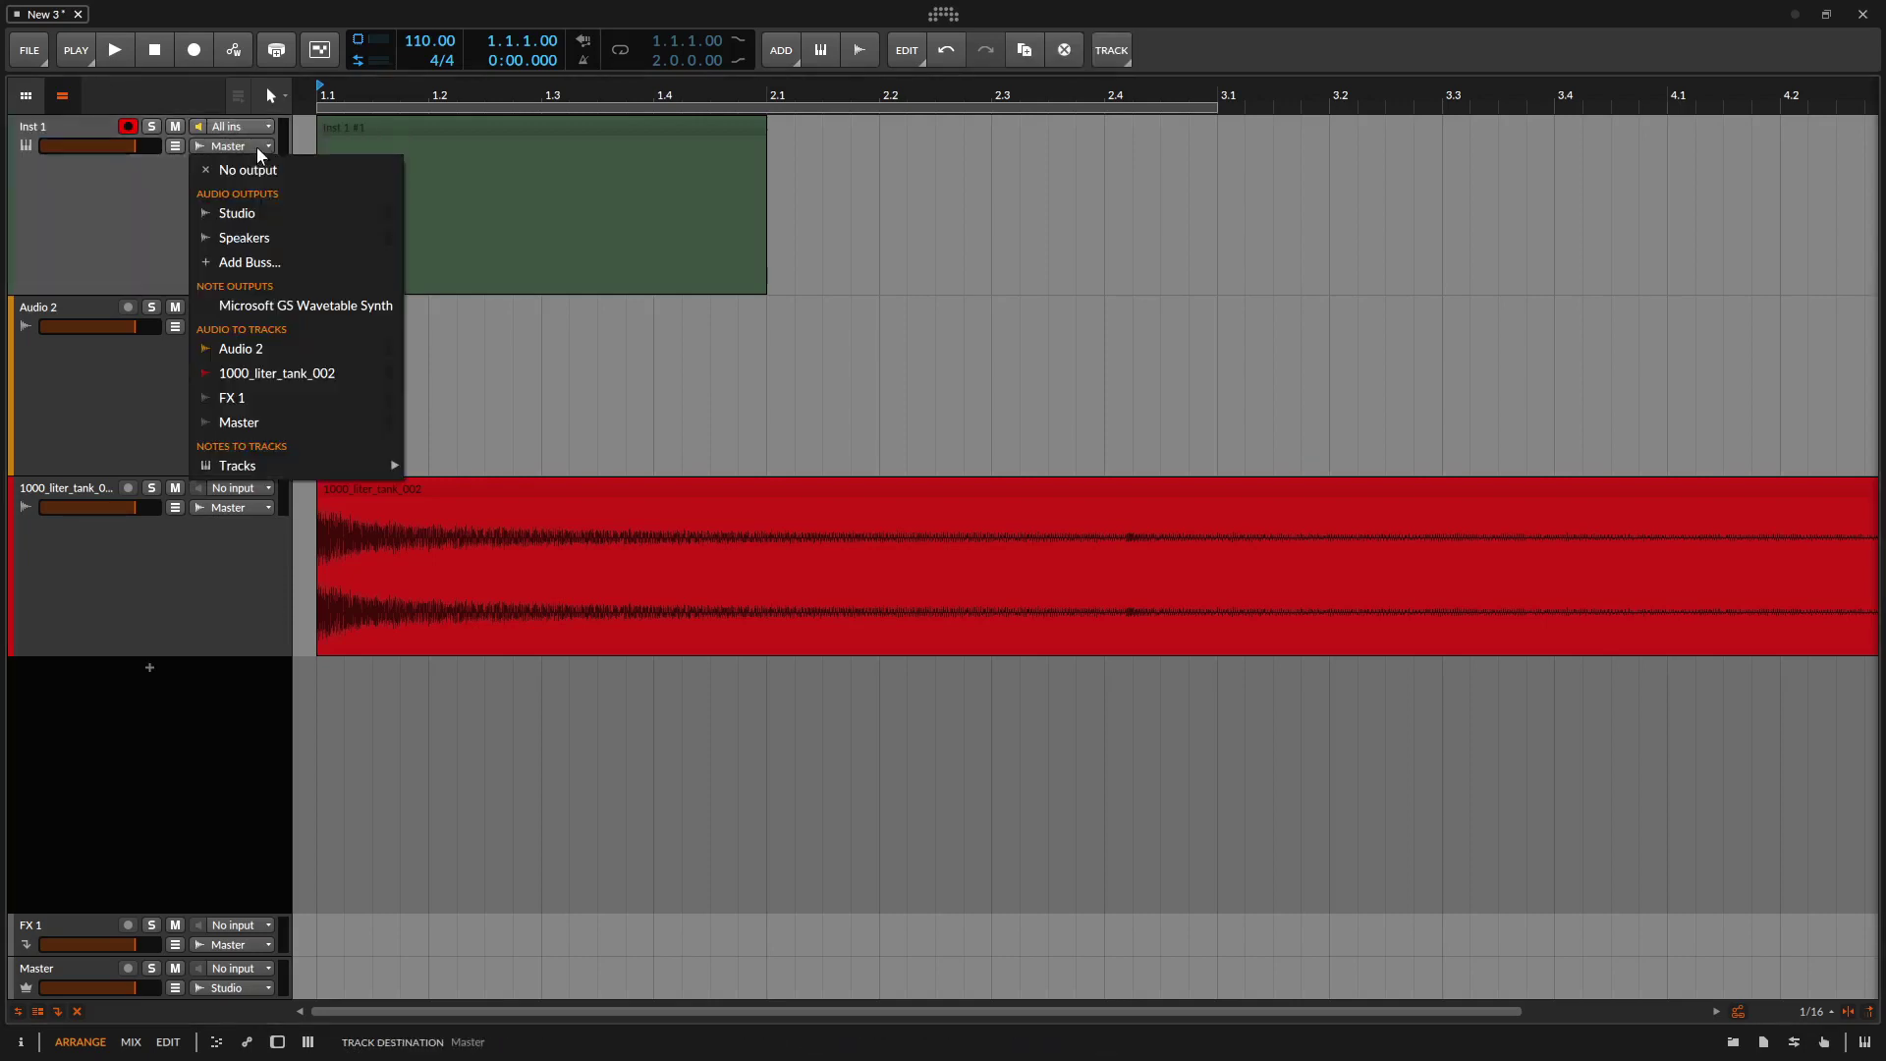
left_click(125, 226)
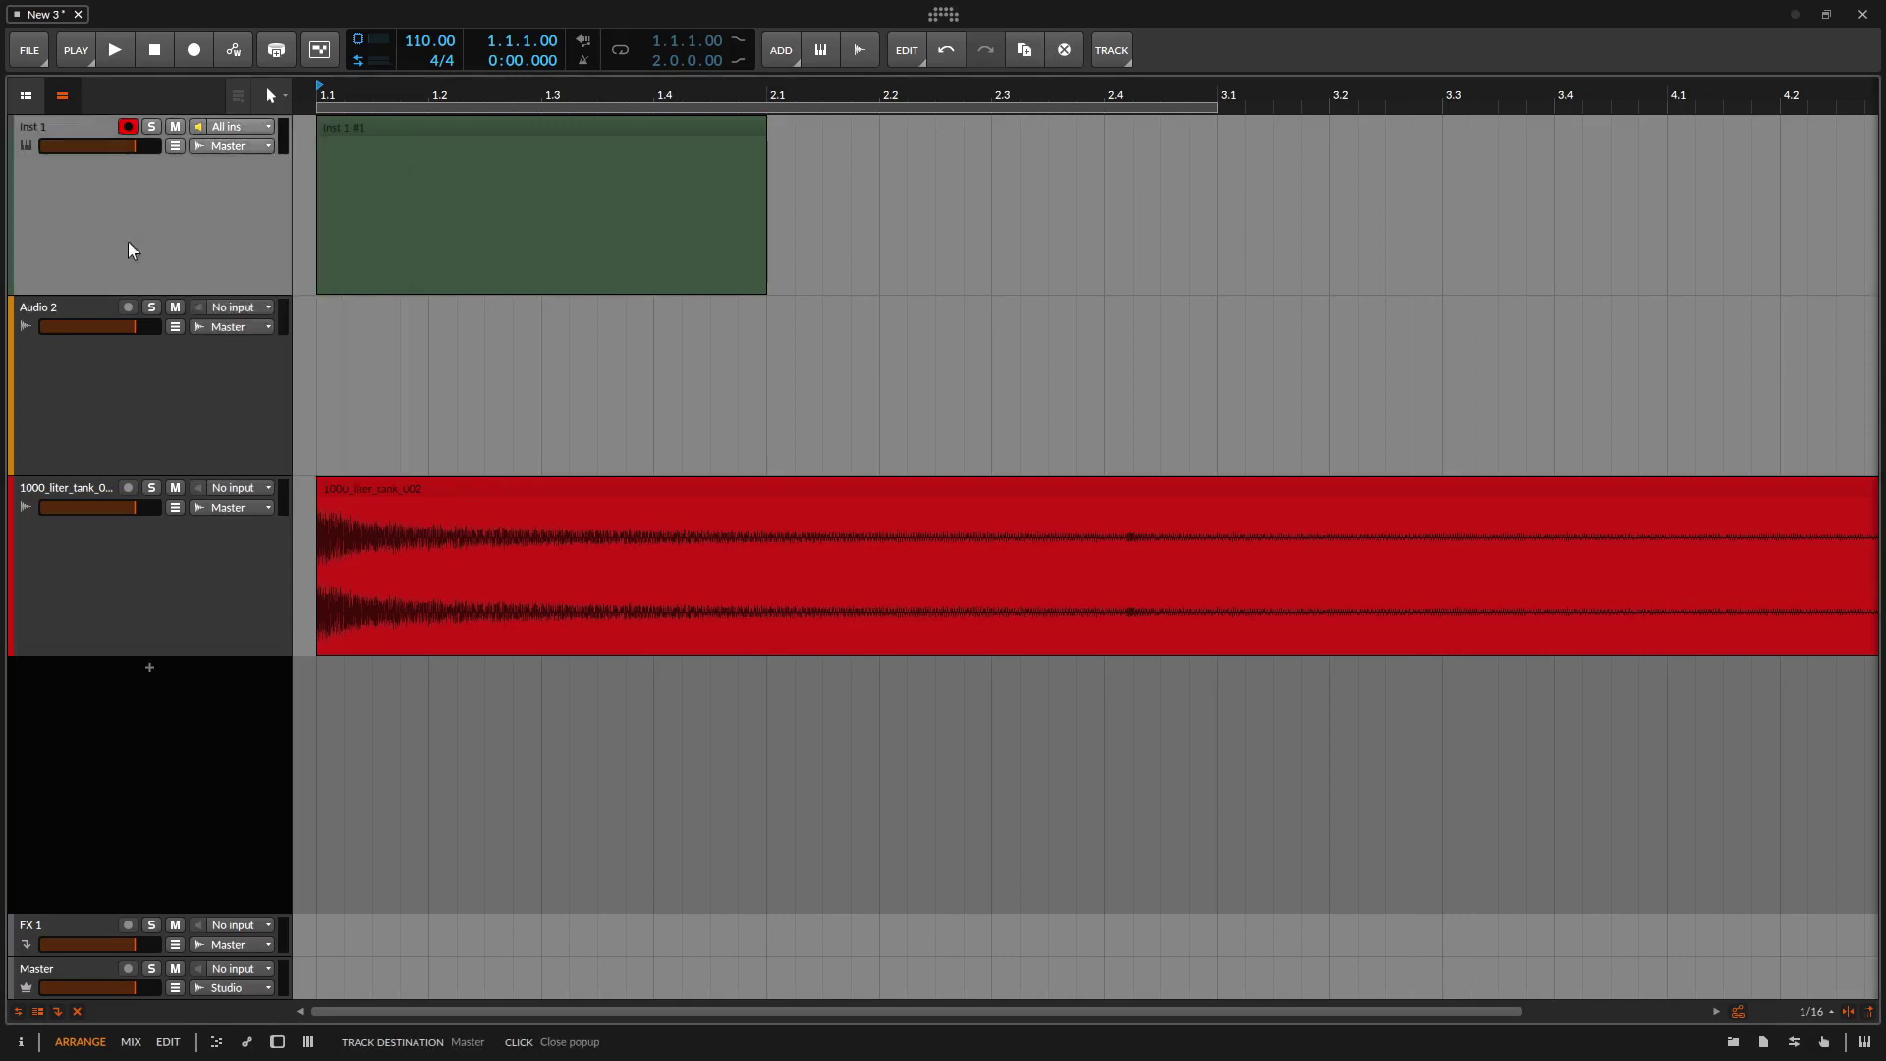
Examine the source and destination options of Audio 2, and hide the input and output choosers.
left_click(260, 307)
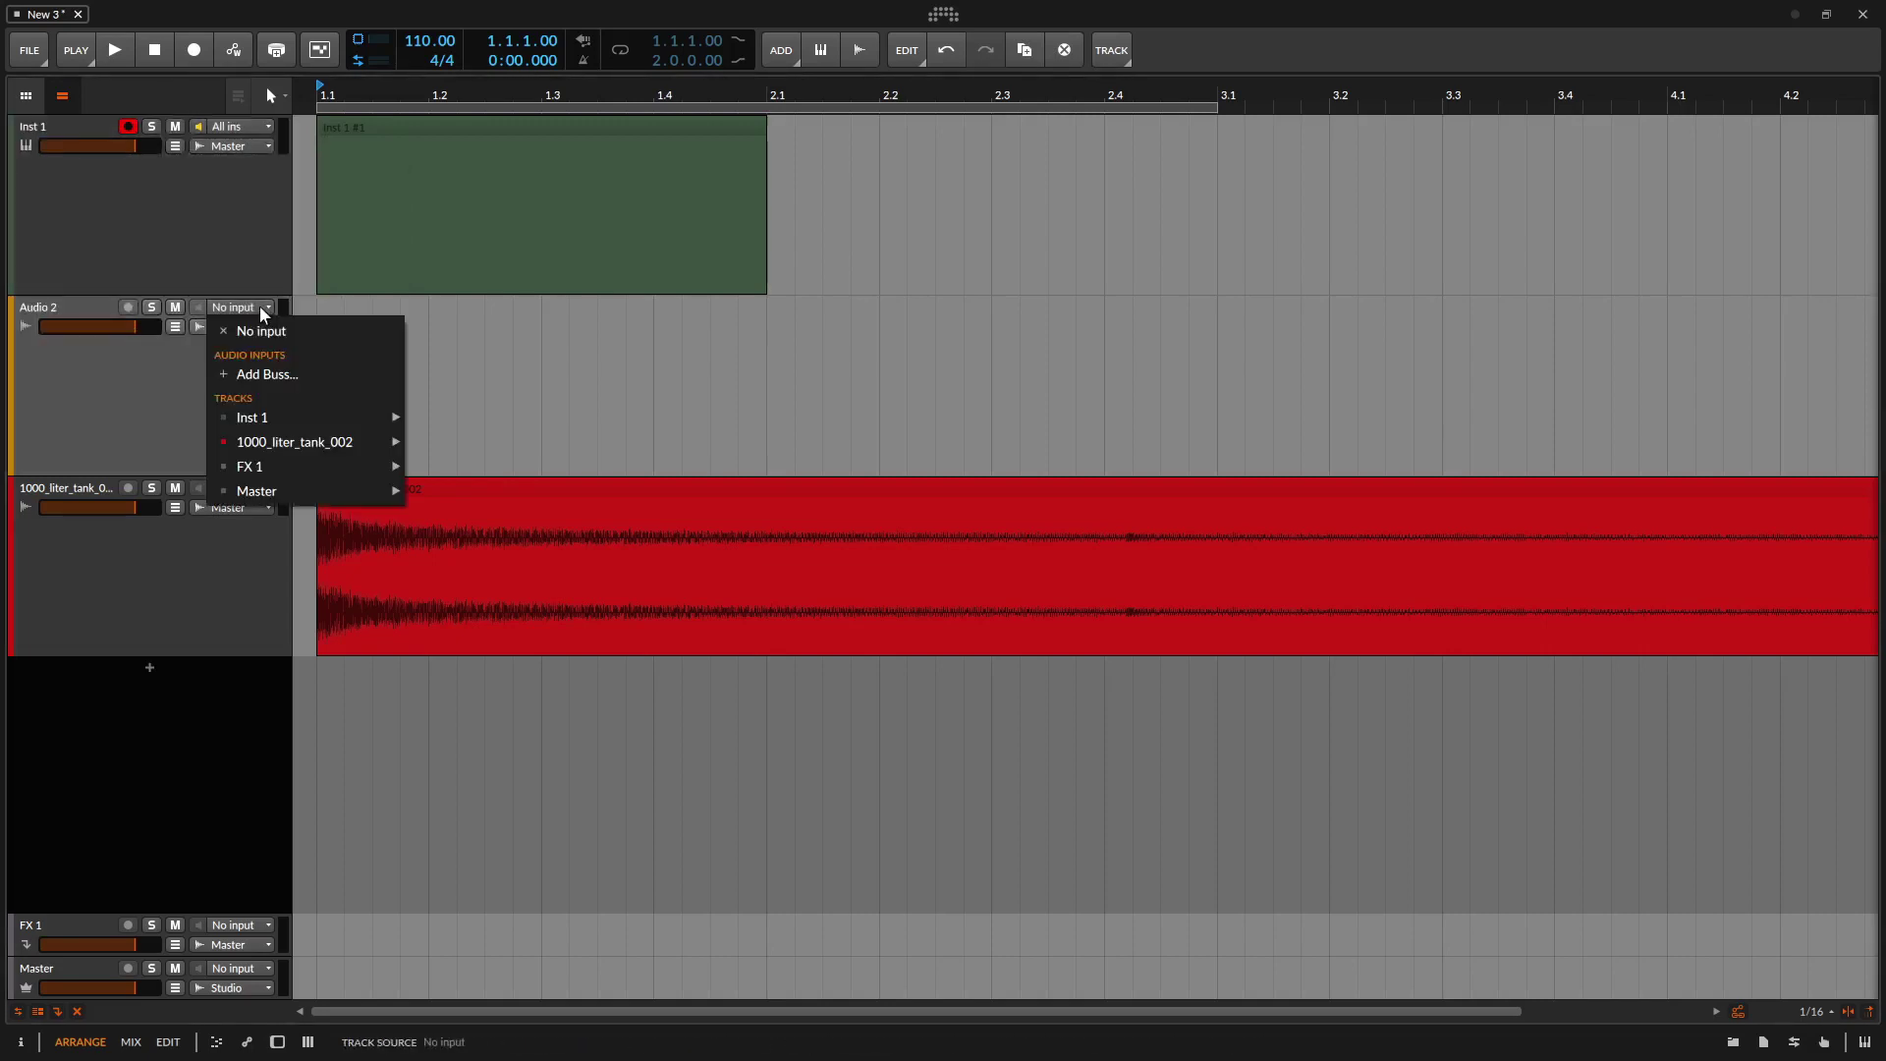
left_click(140, 407)
left_click(263, 327)
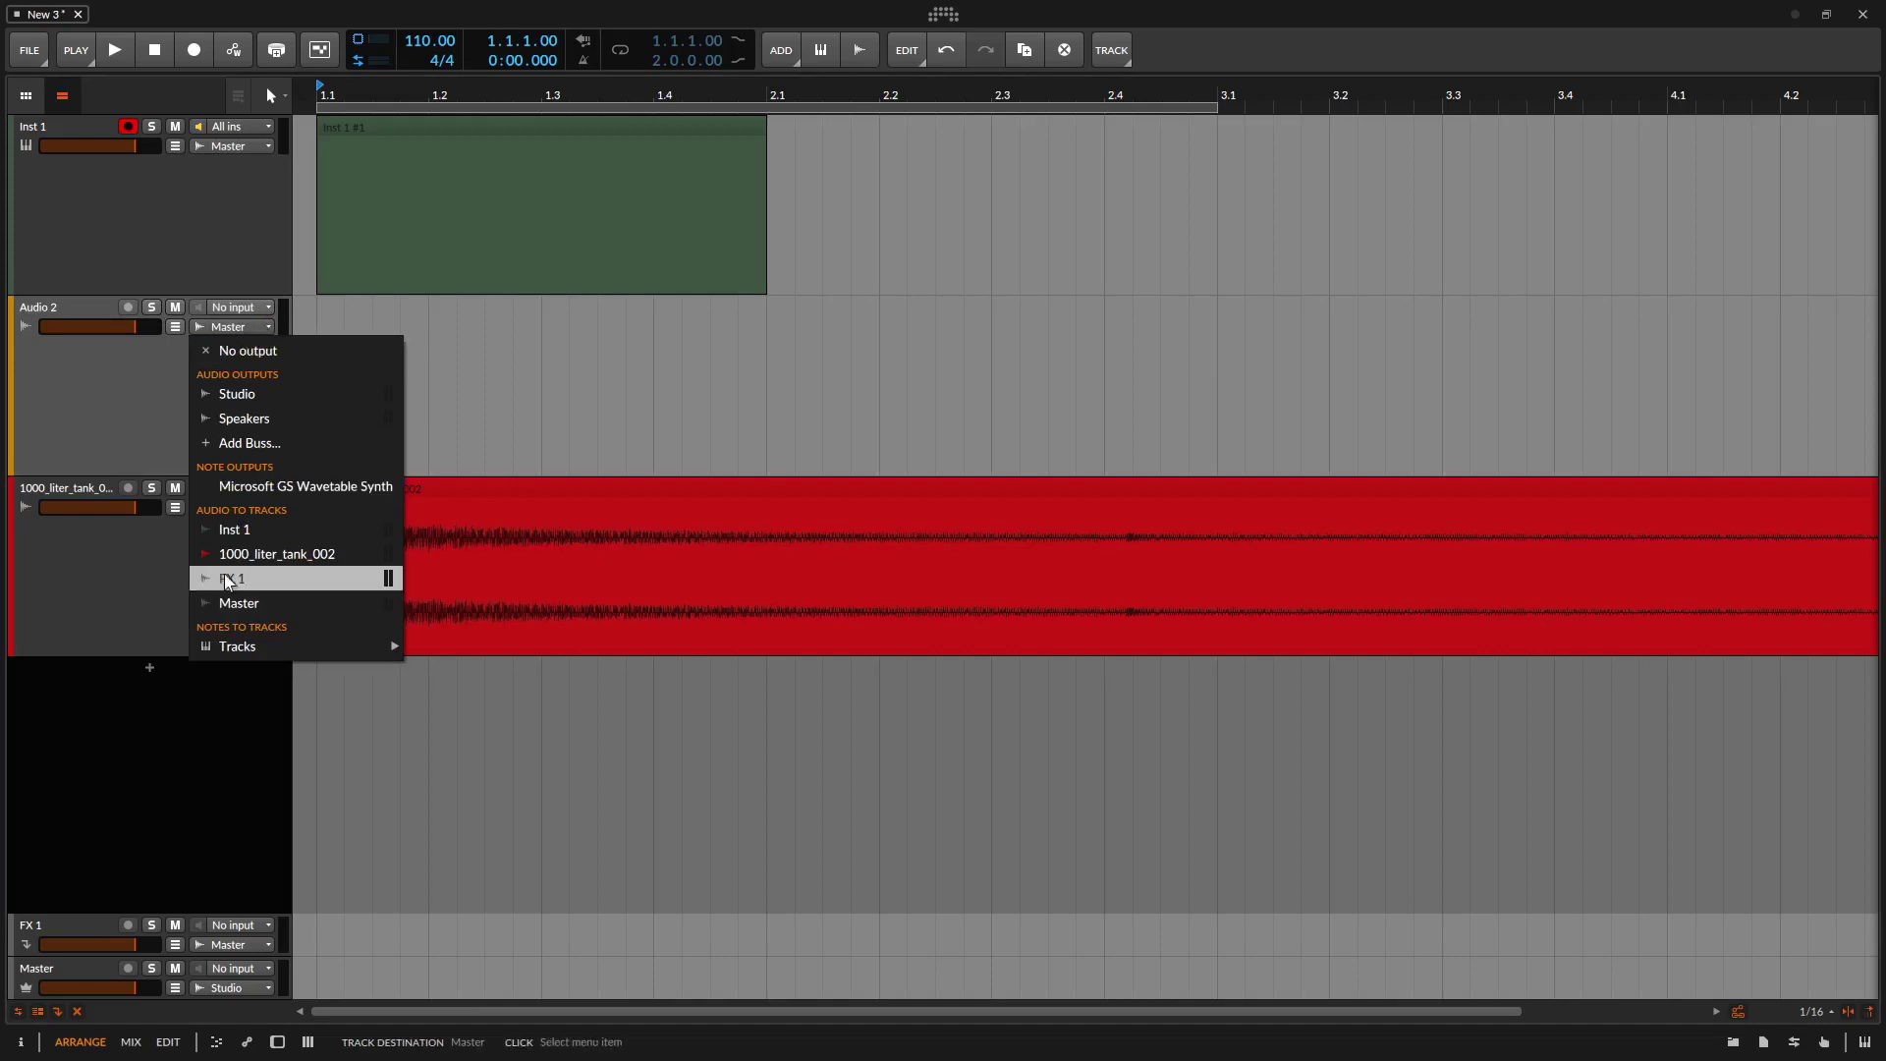
left_click(131, 401)
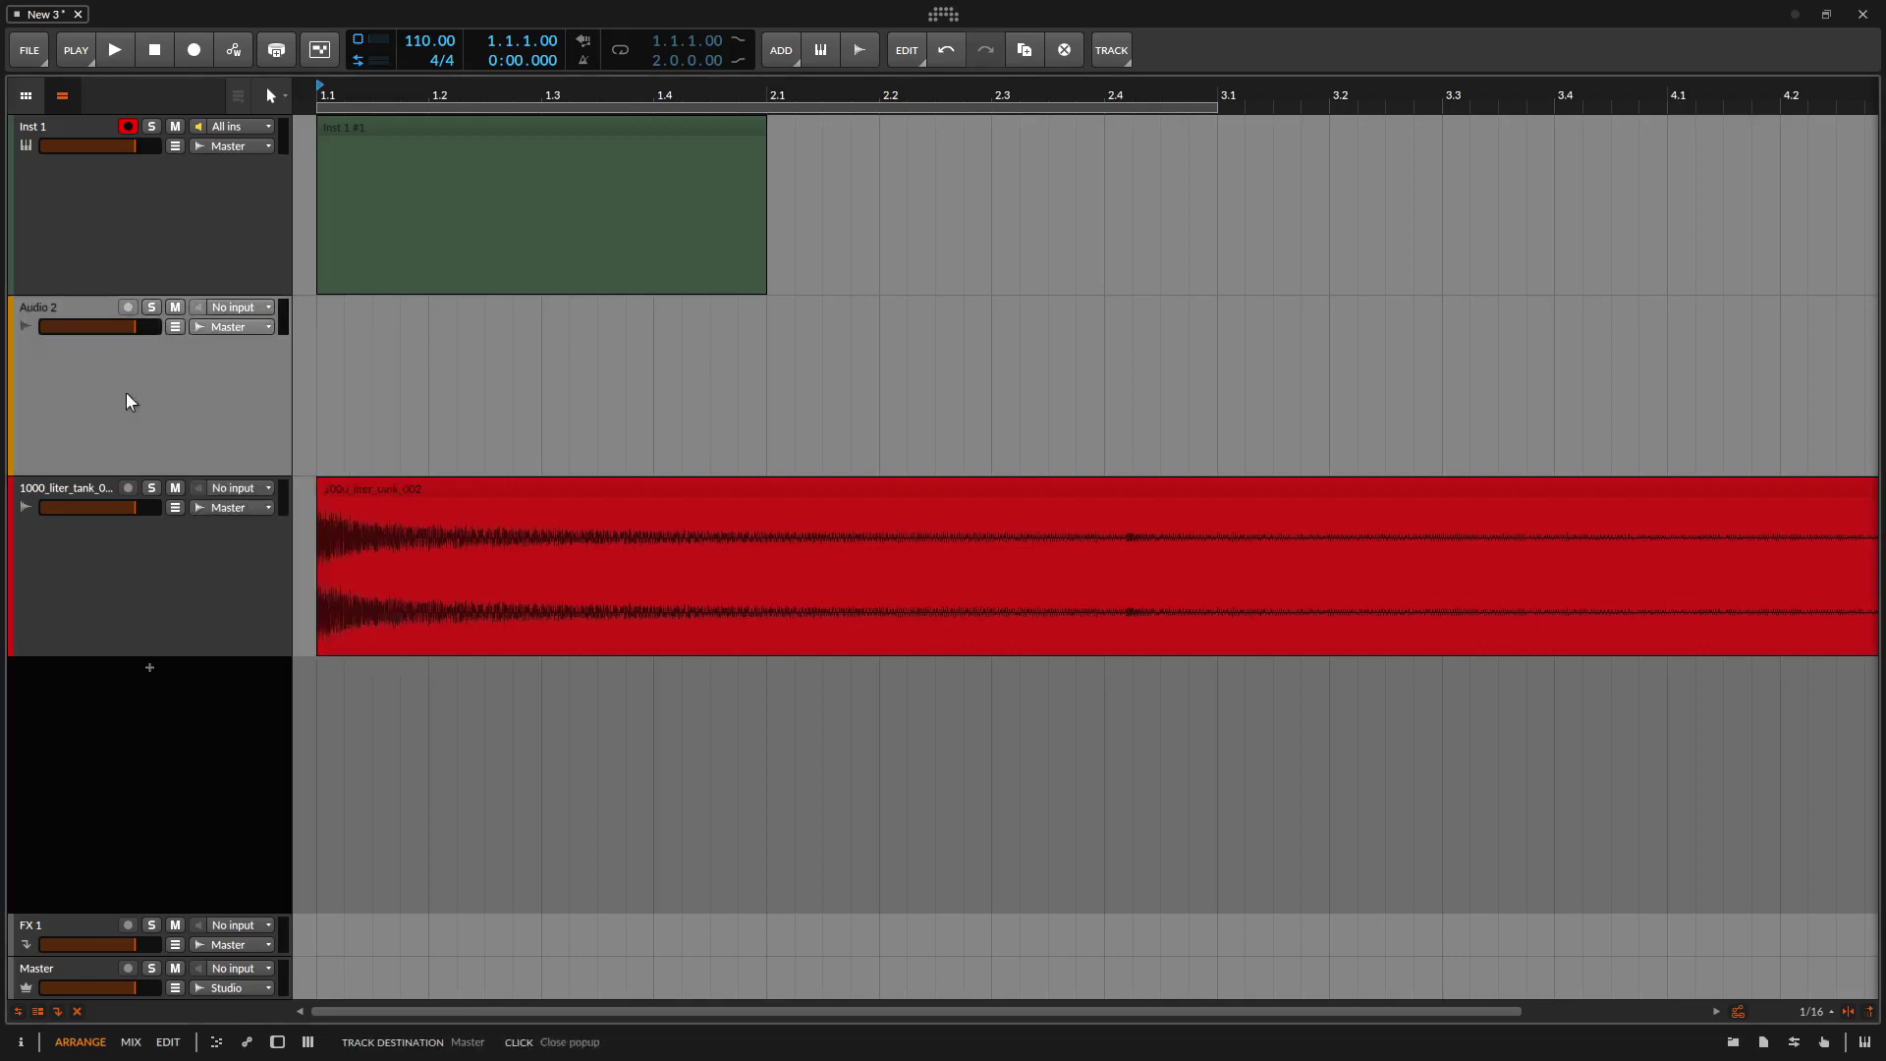
left_click(19, 1012)
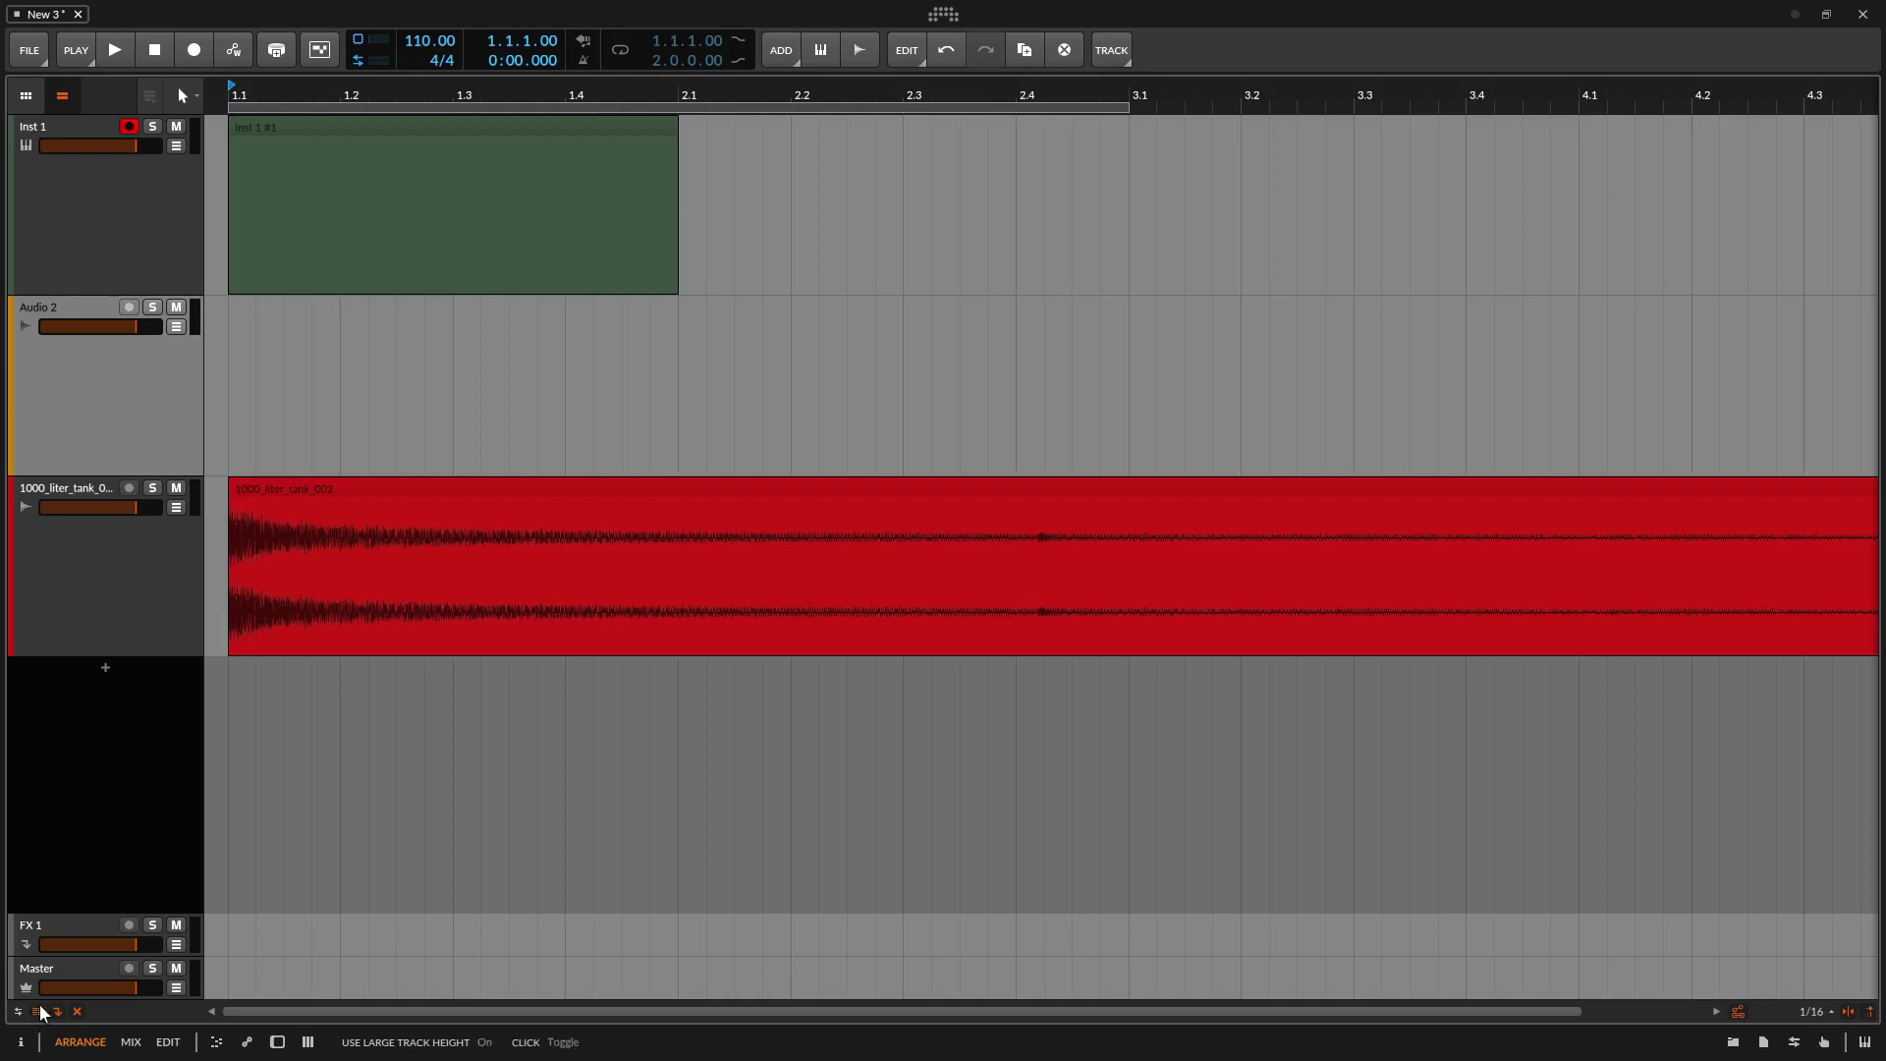
Switch all tracks to small height and back to large, and hide the FX tracks and show them again.
left_click(38, 1011)
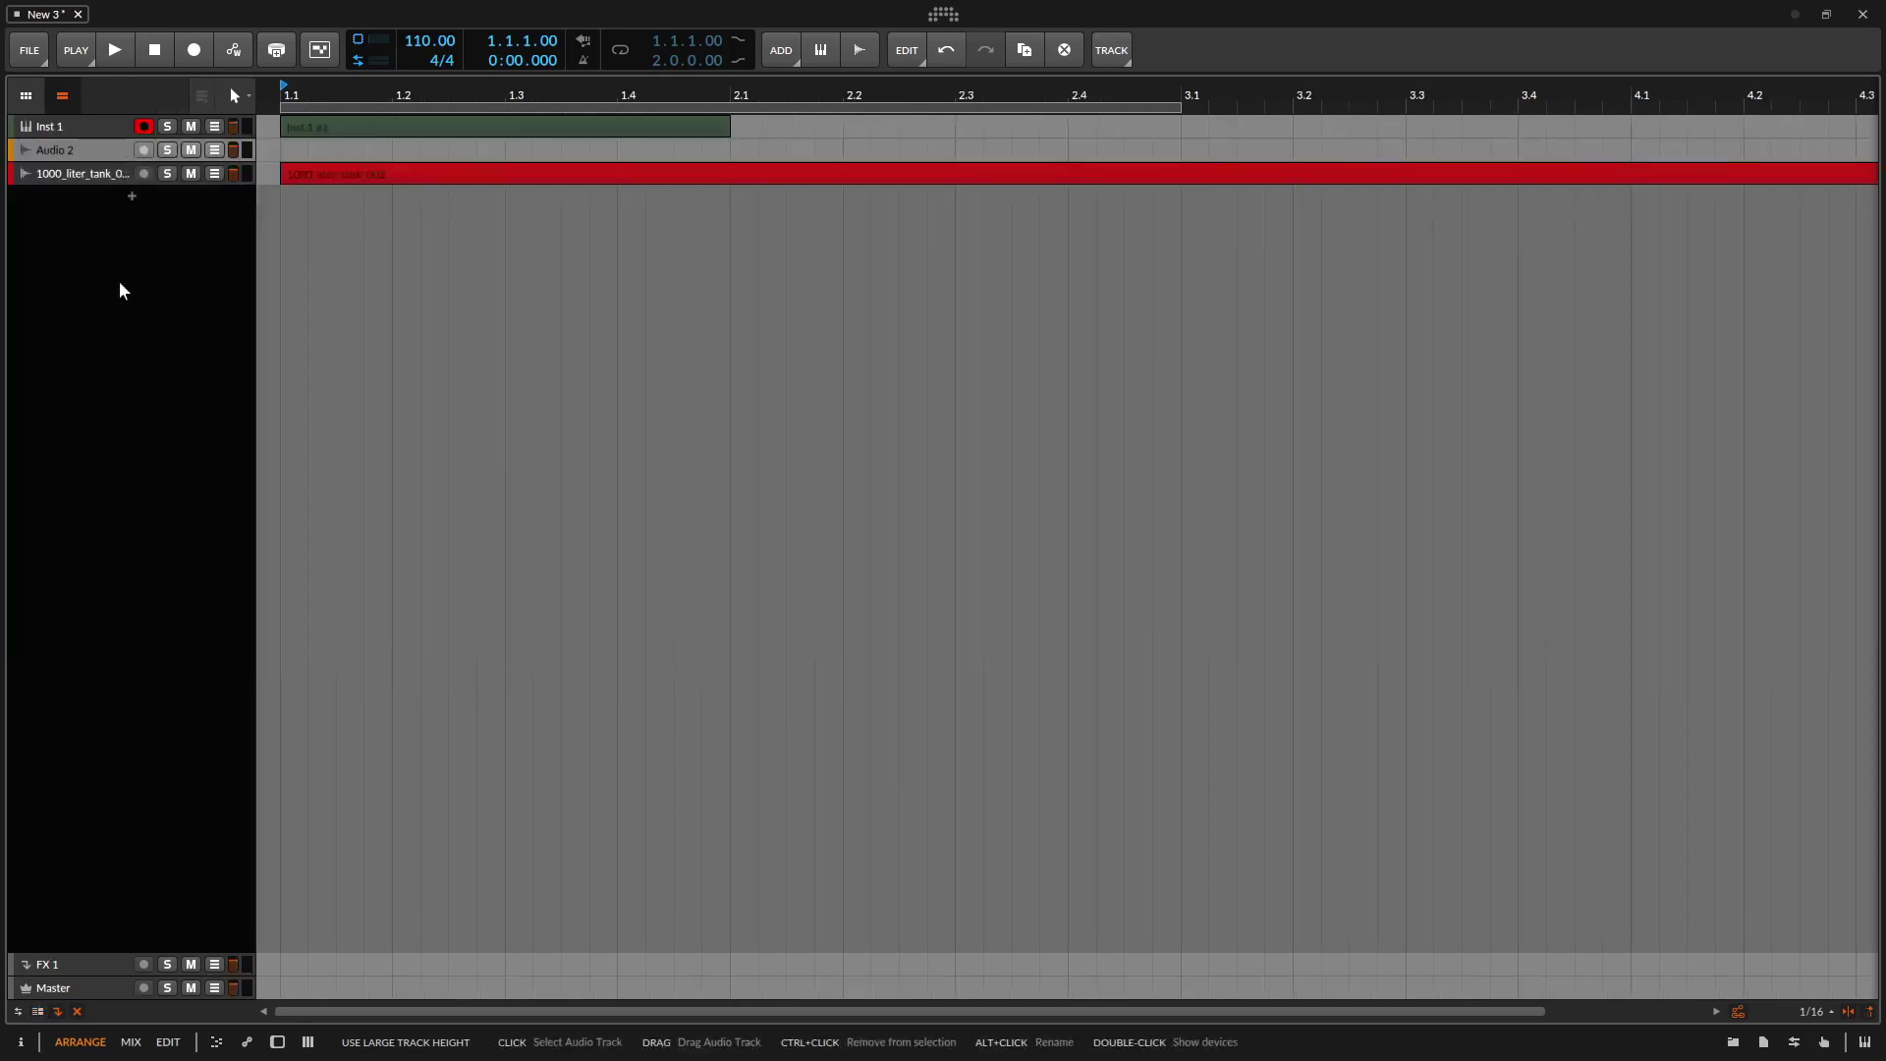
left_click(38, 1011)
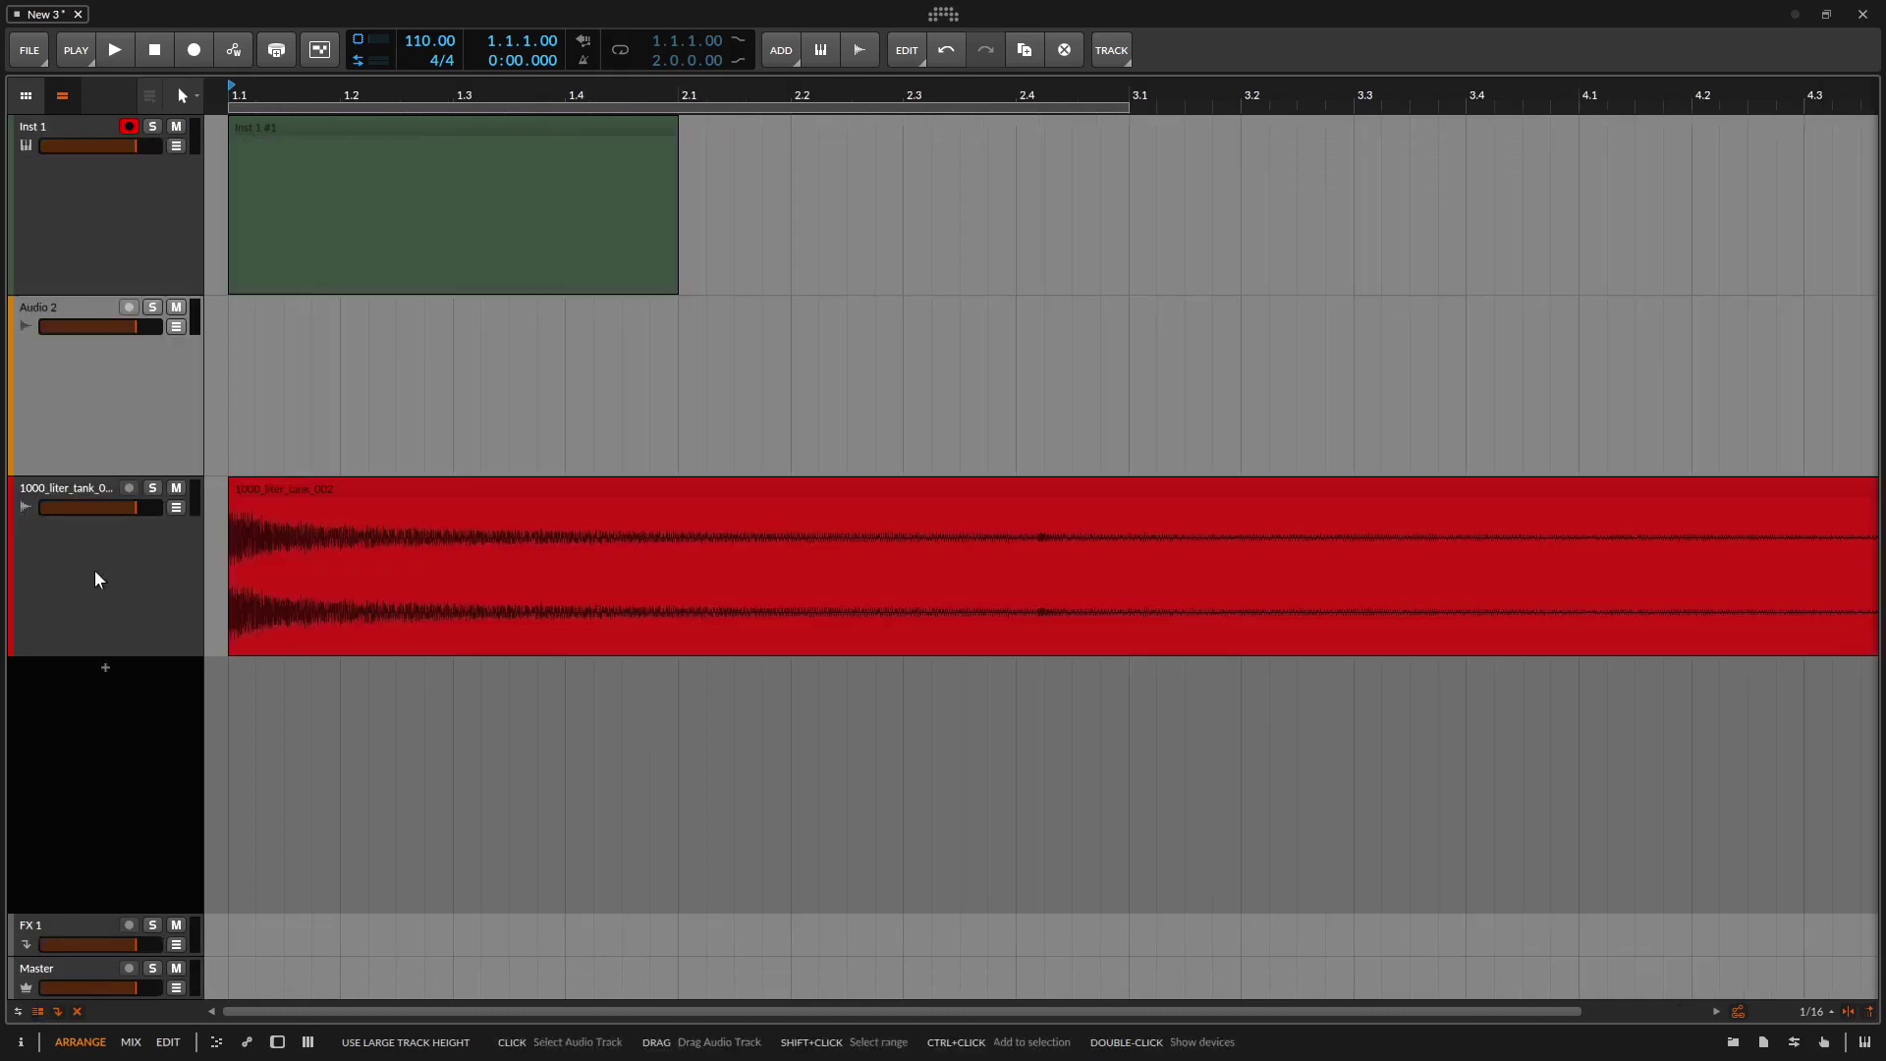
left_click(57, 1008)
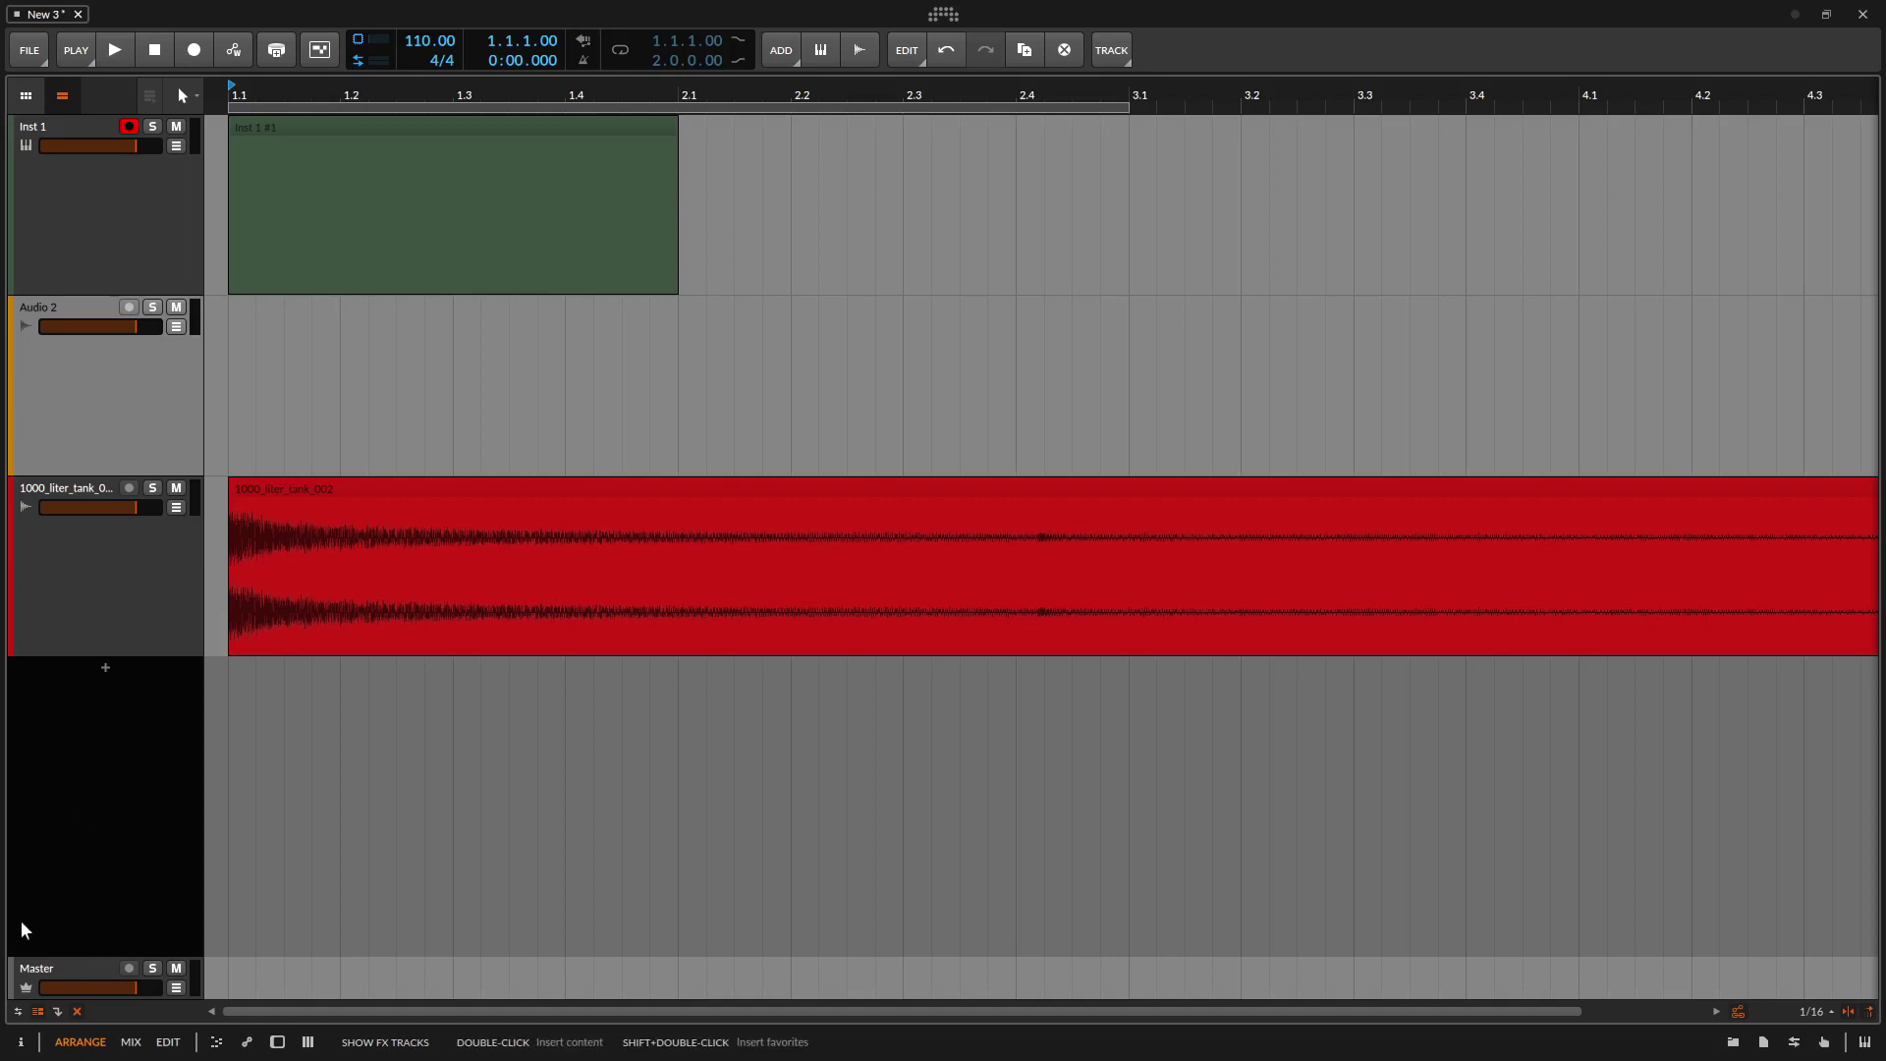
left_click(56, 1009)
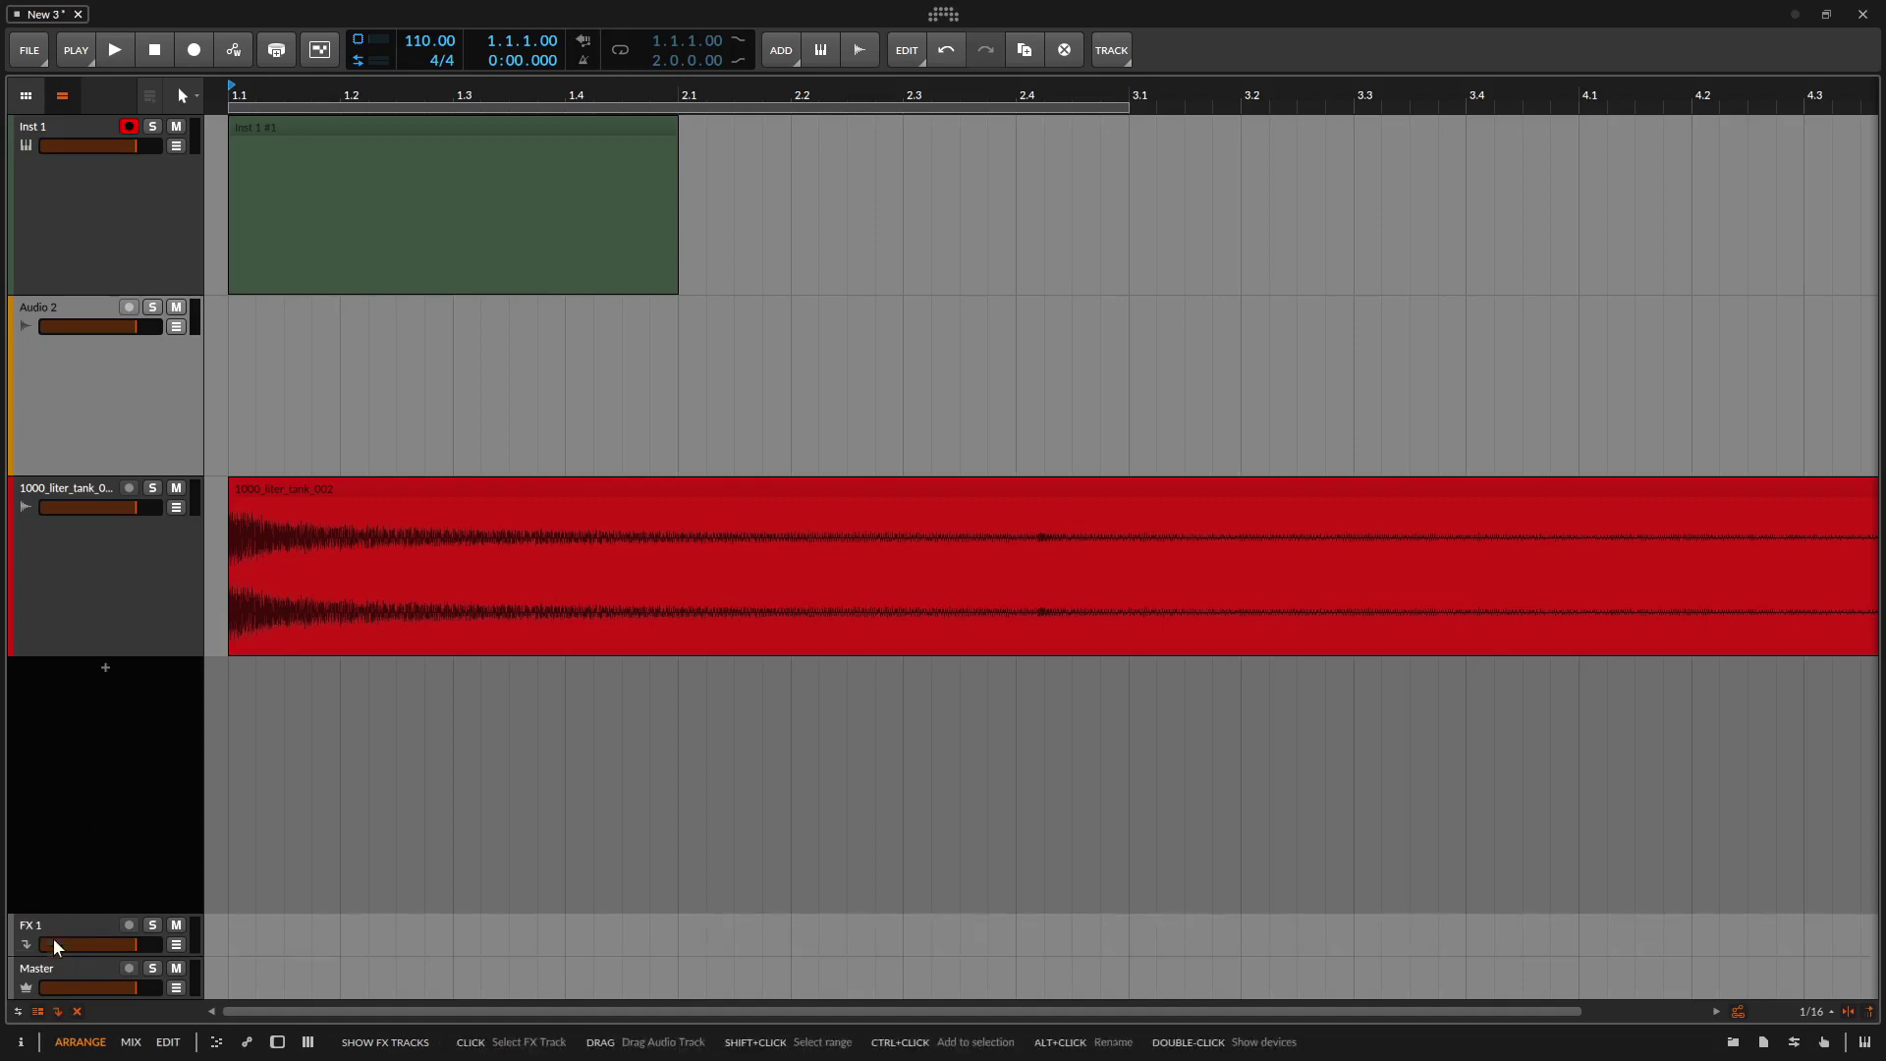
left_click(58, 1009)
left_click(58, 1010)
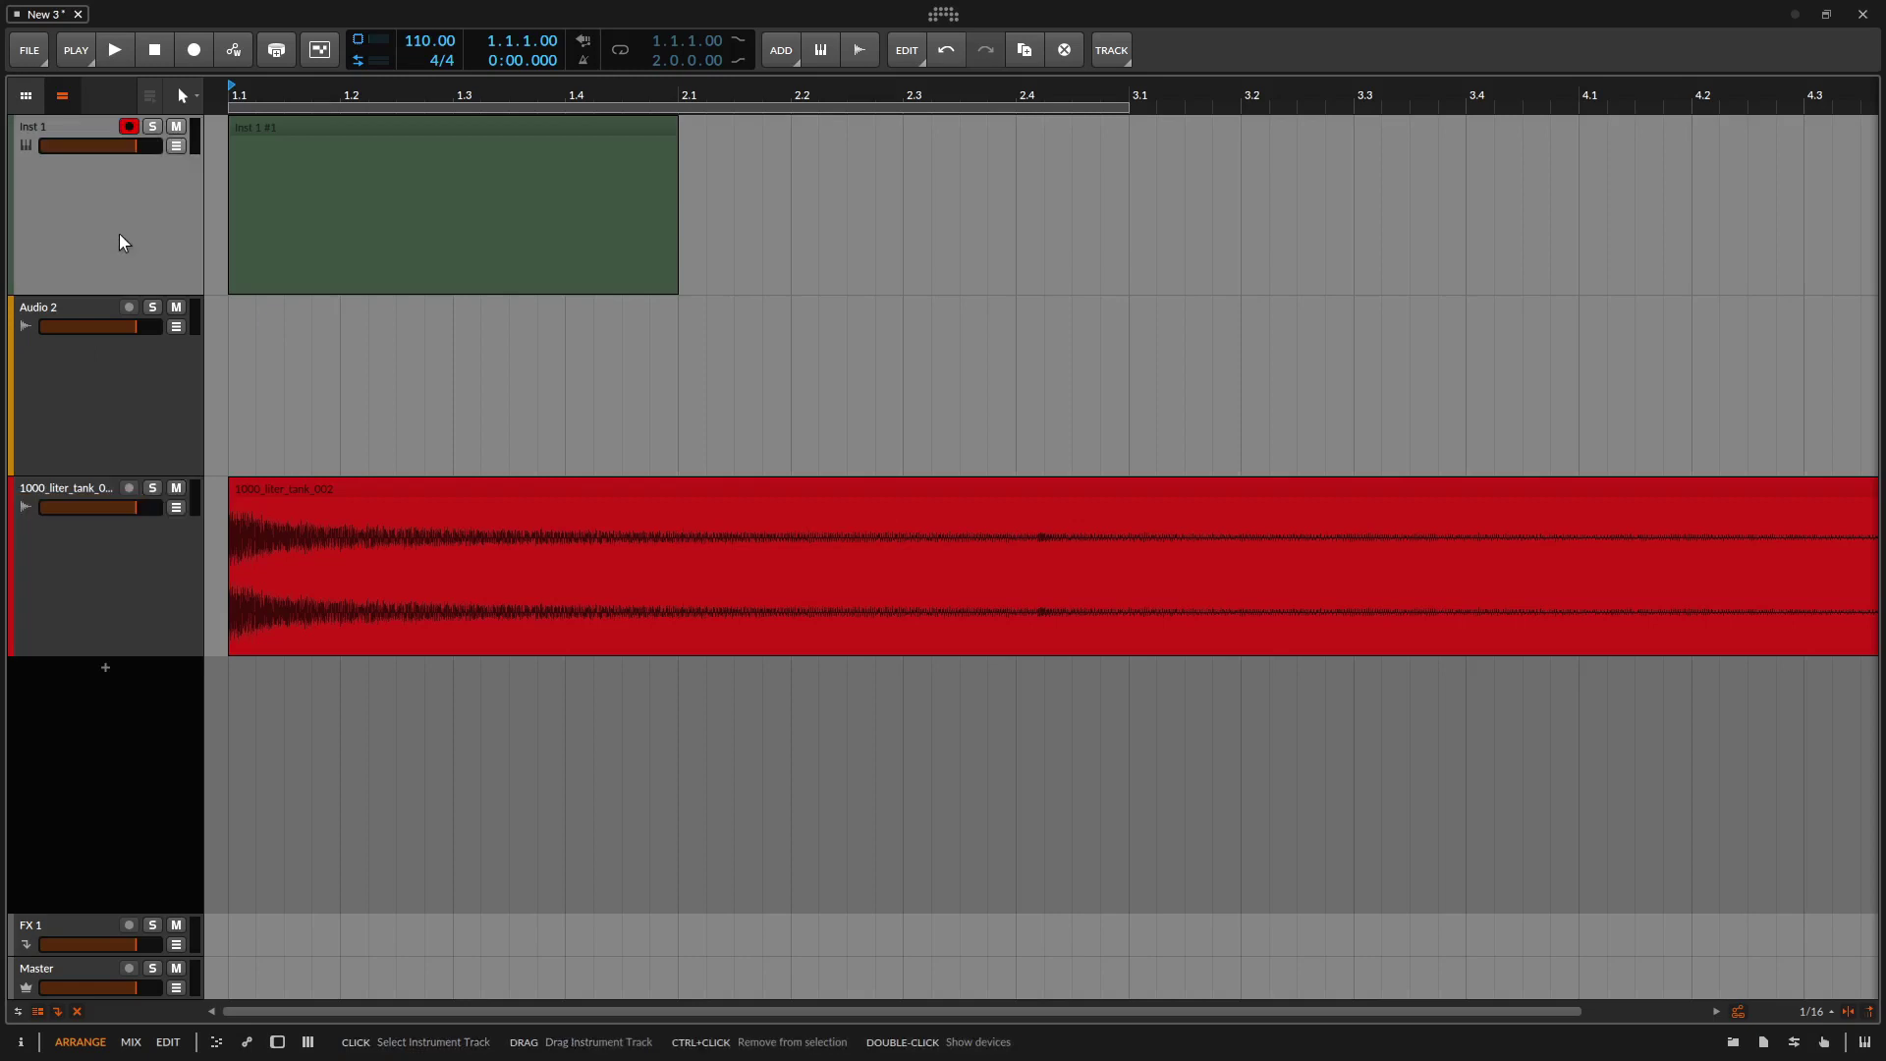
Move the track selection from Inst 1 down to the 1000_liter_tank_002 track and back up to Inst 1.
key("Down")
key("Down")
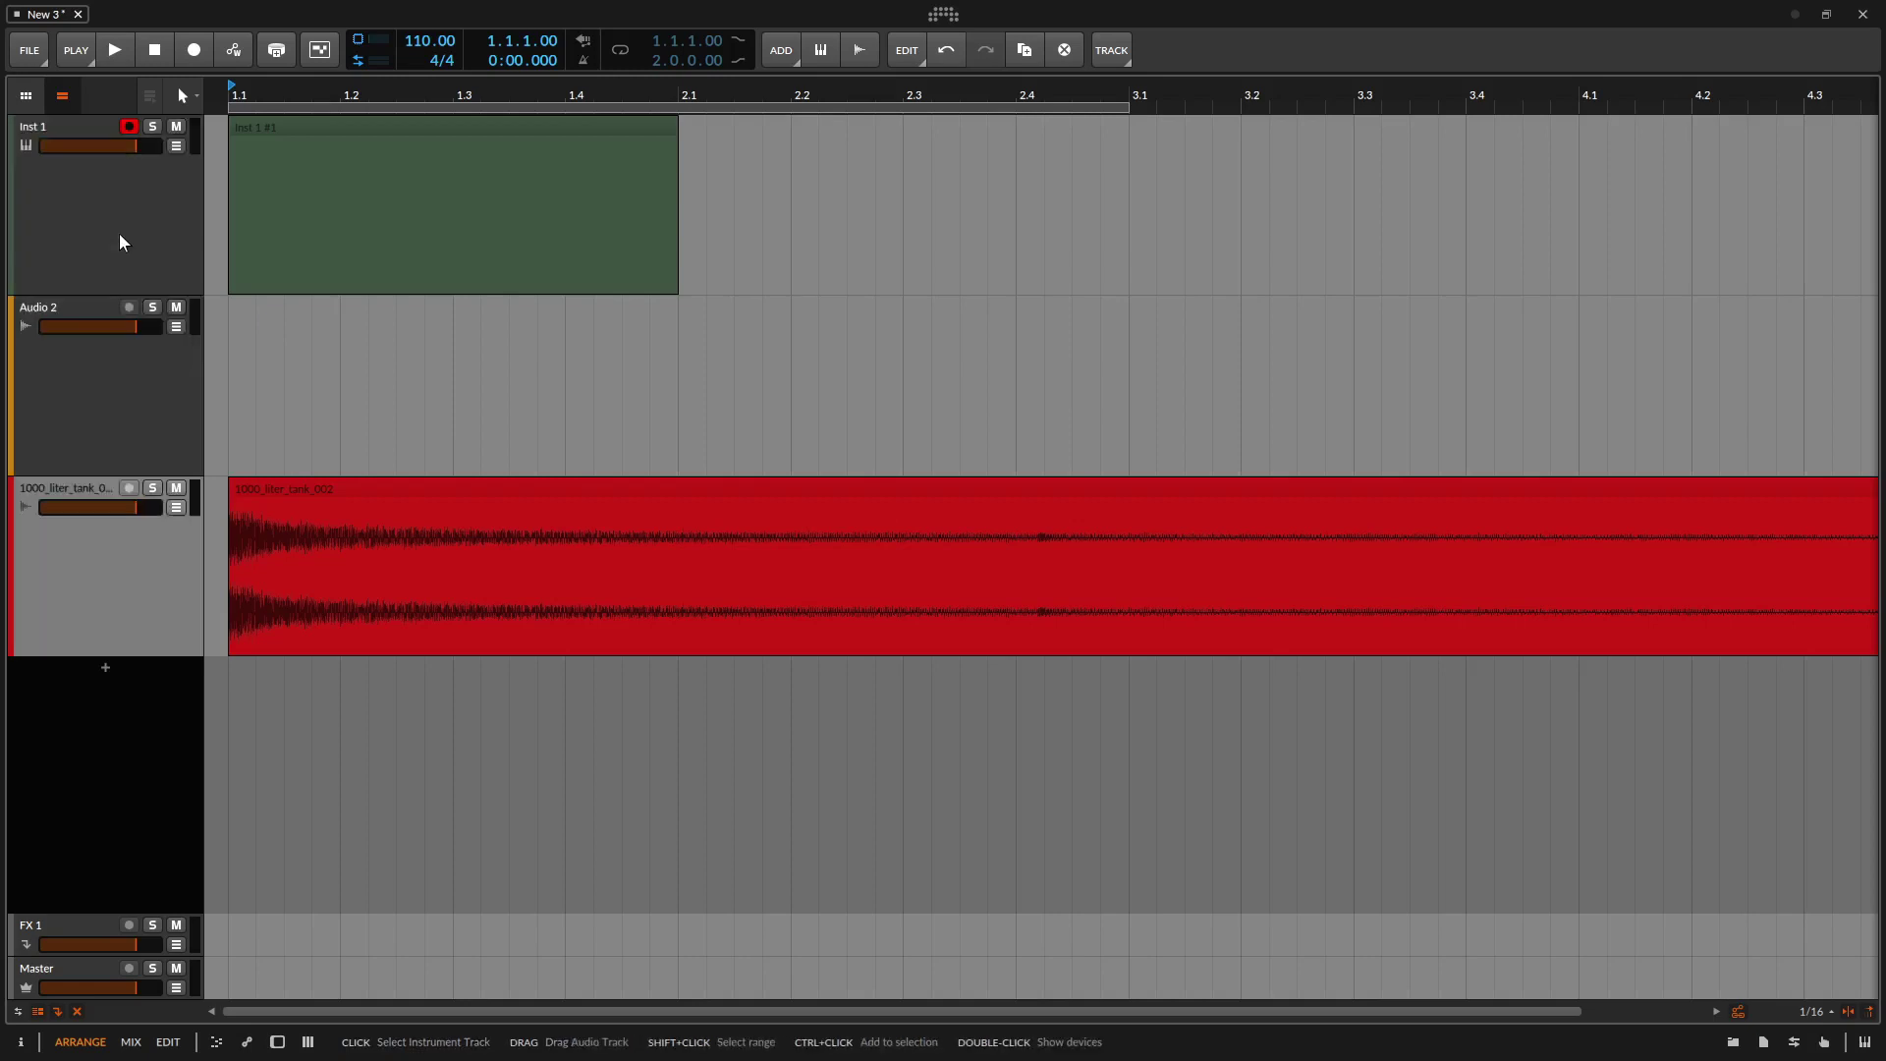
key("Up")
key("Up")
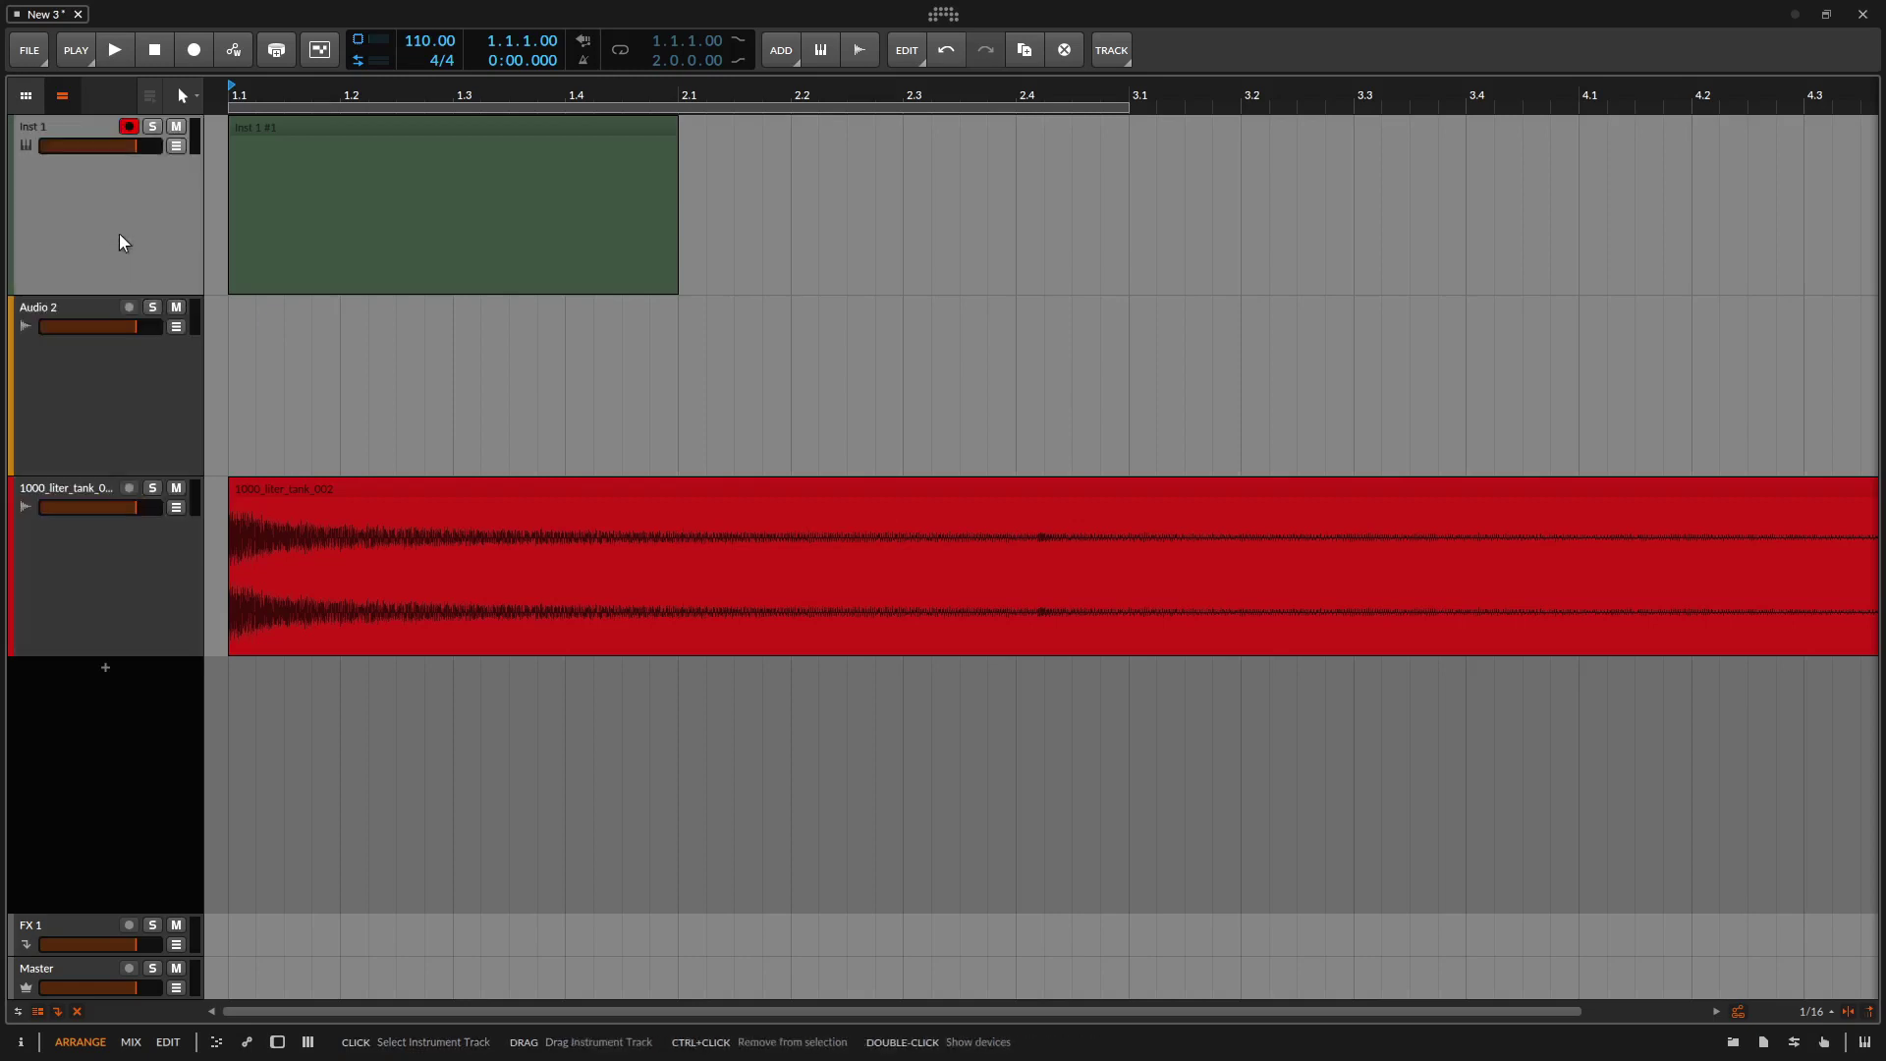
Duplicate the red 1000_liter_tank_002 audio track and enlarge the copy to the height of the original.
right_click(120, 241)
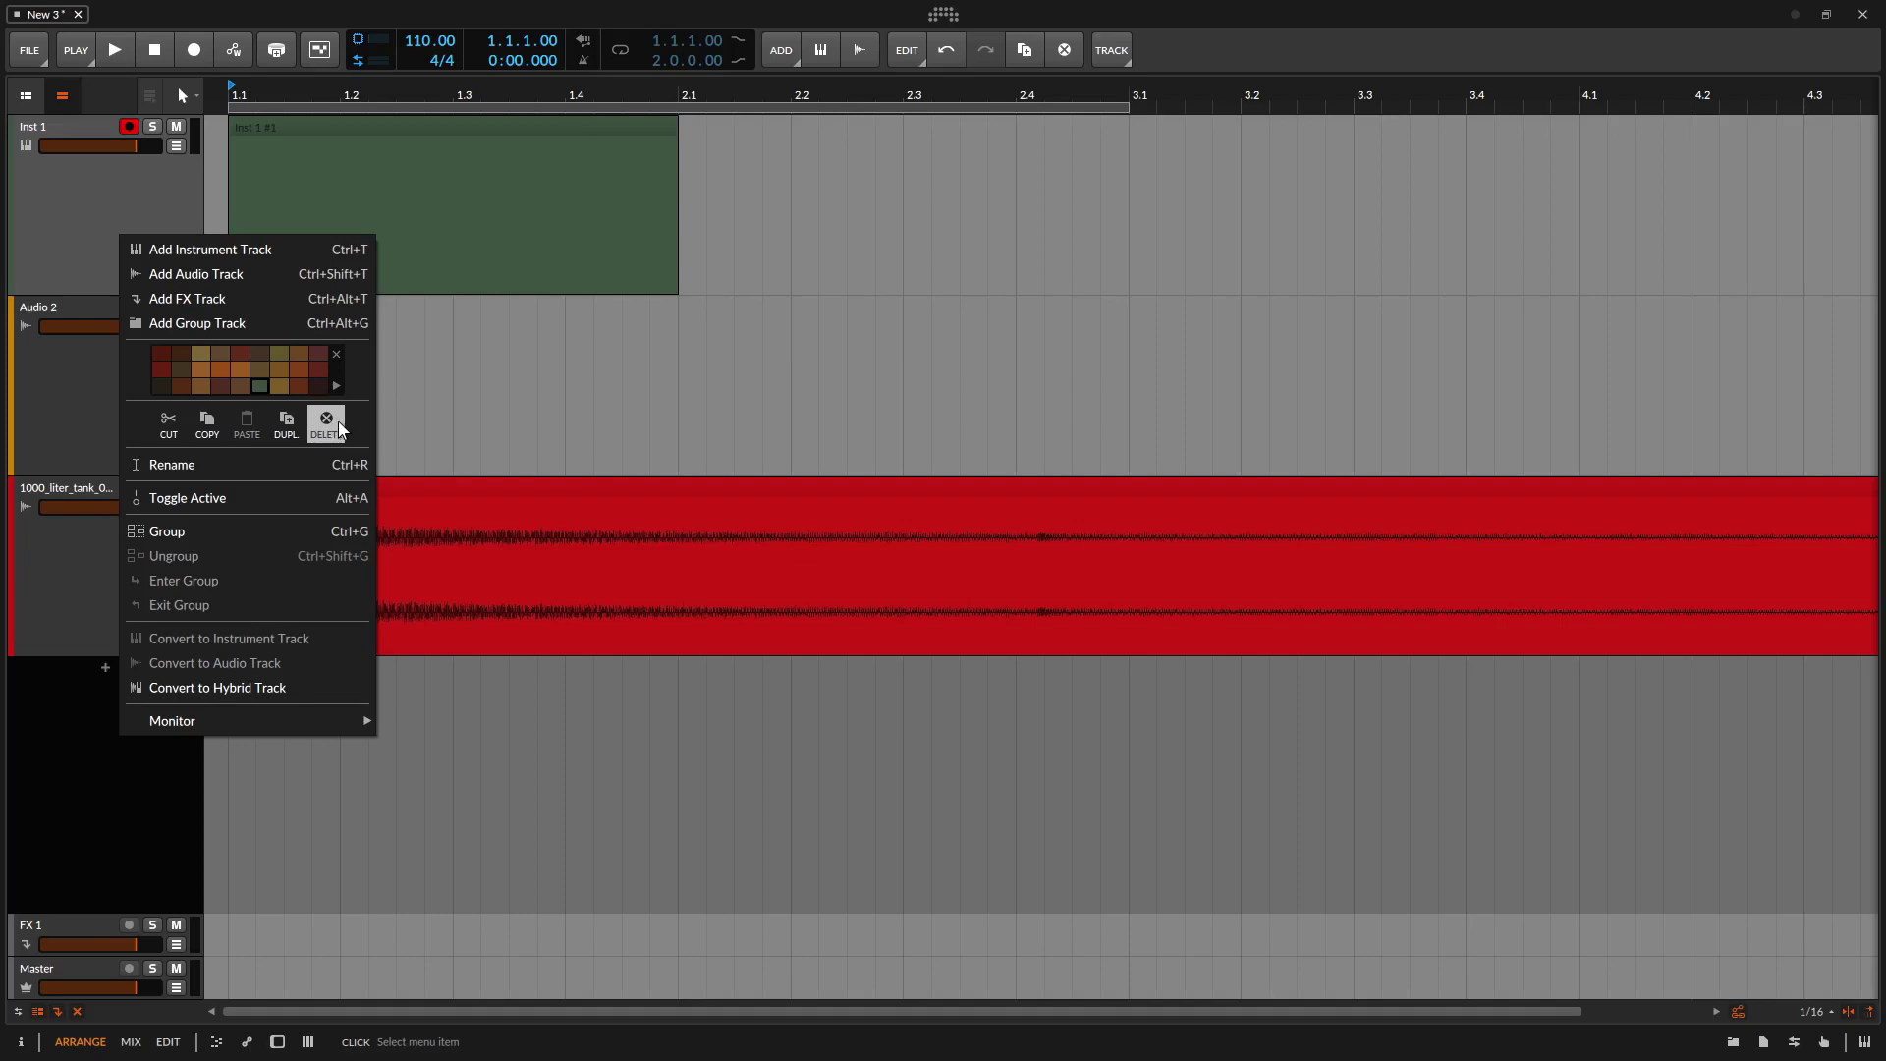
left_click(120, 574)
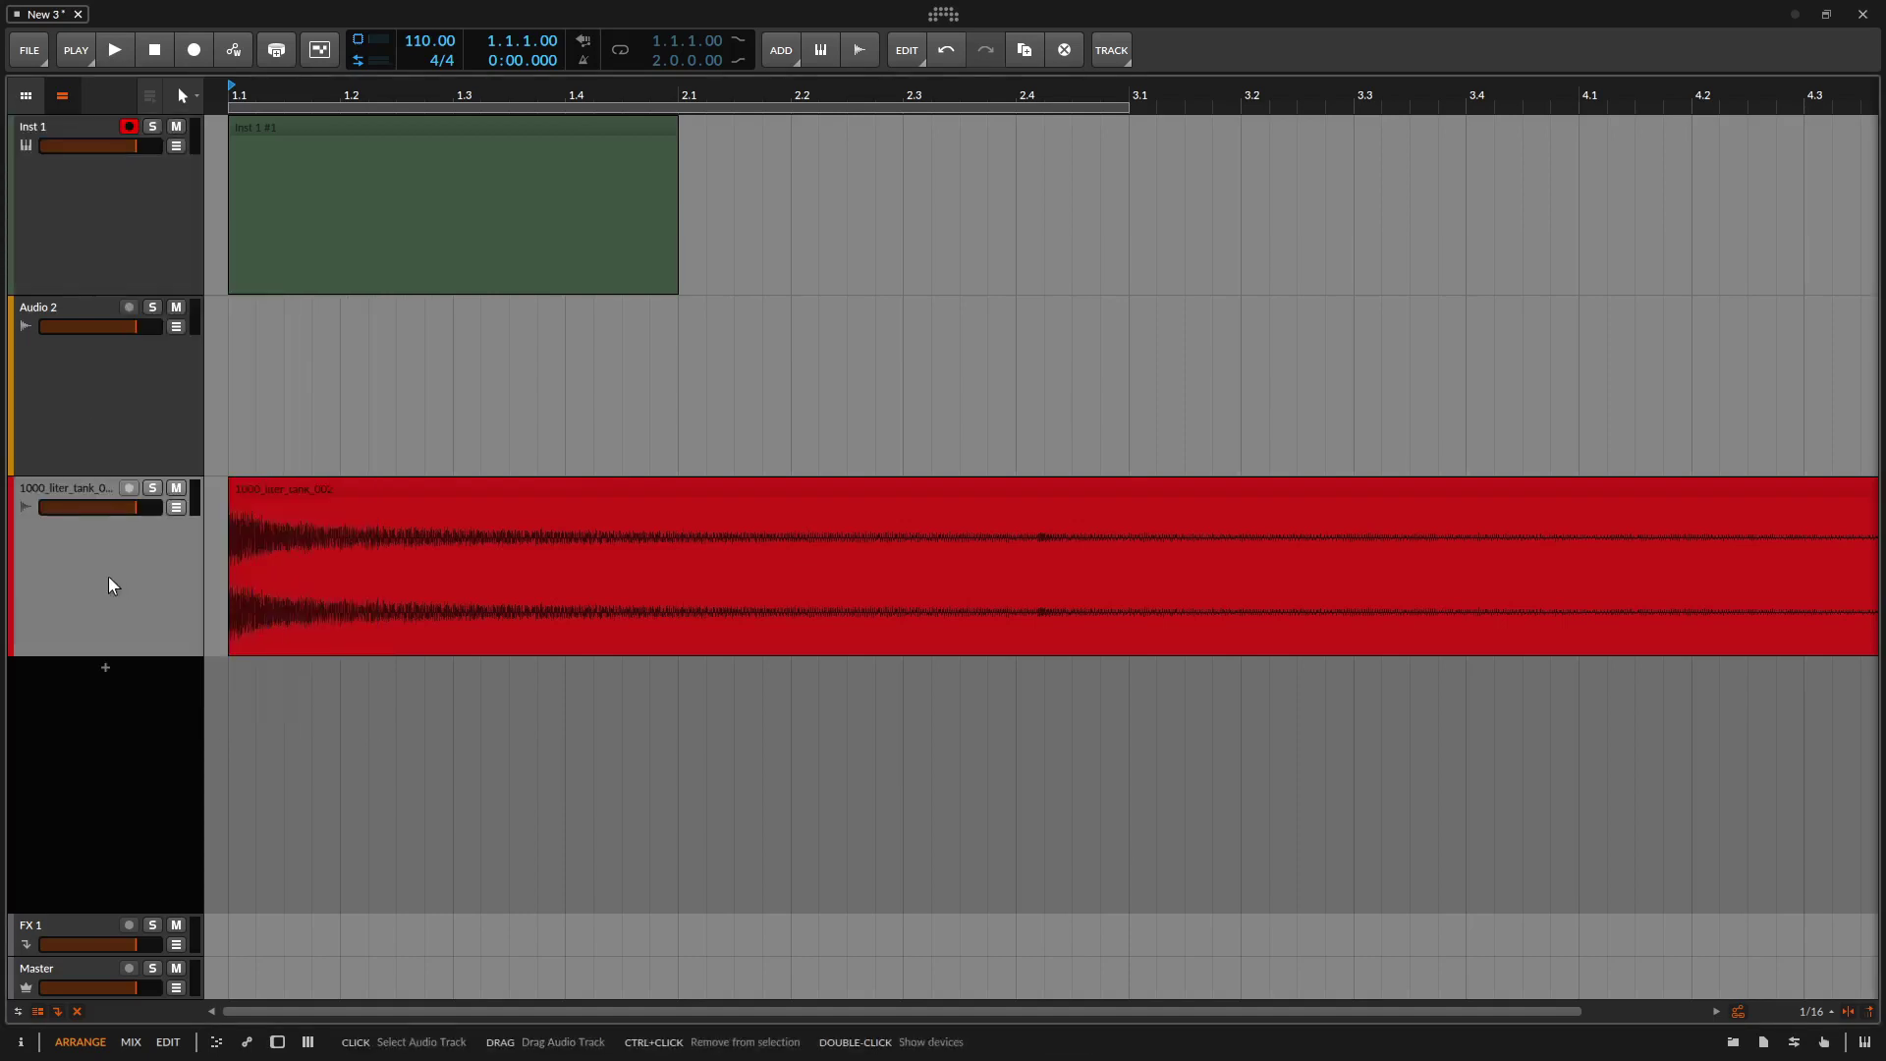
right_click(102, 570)
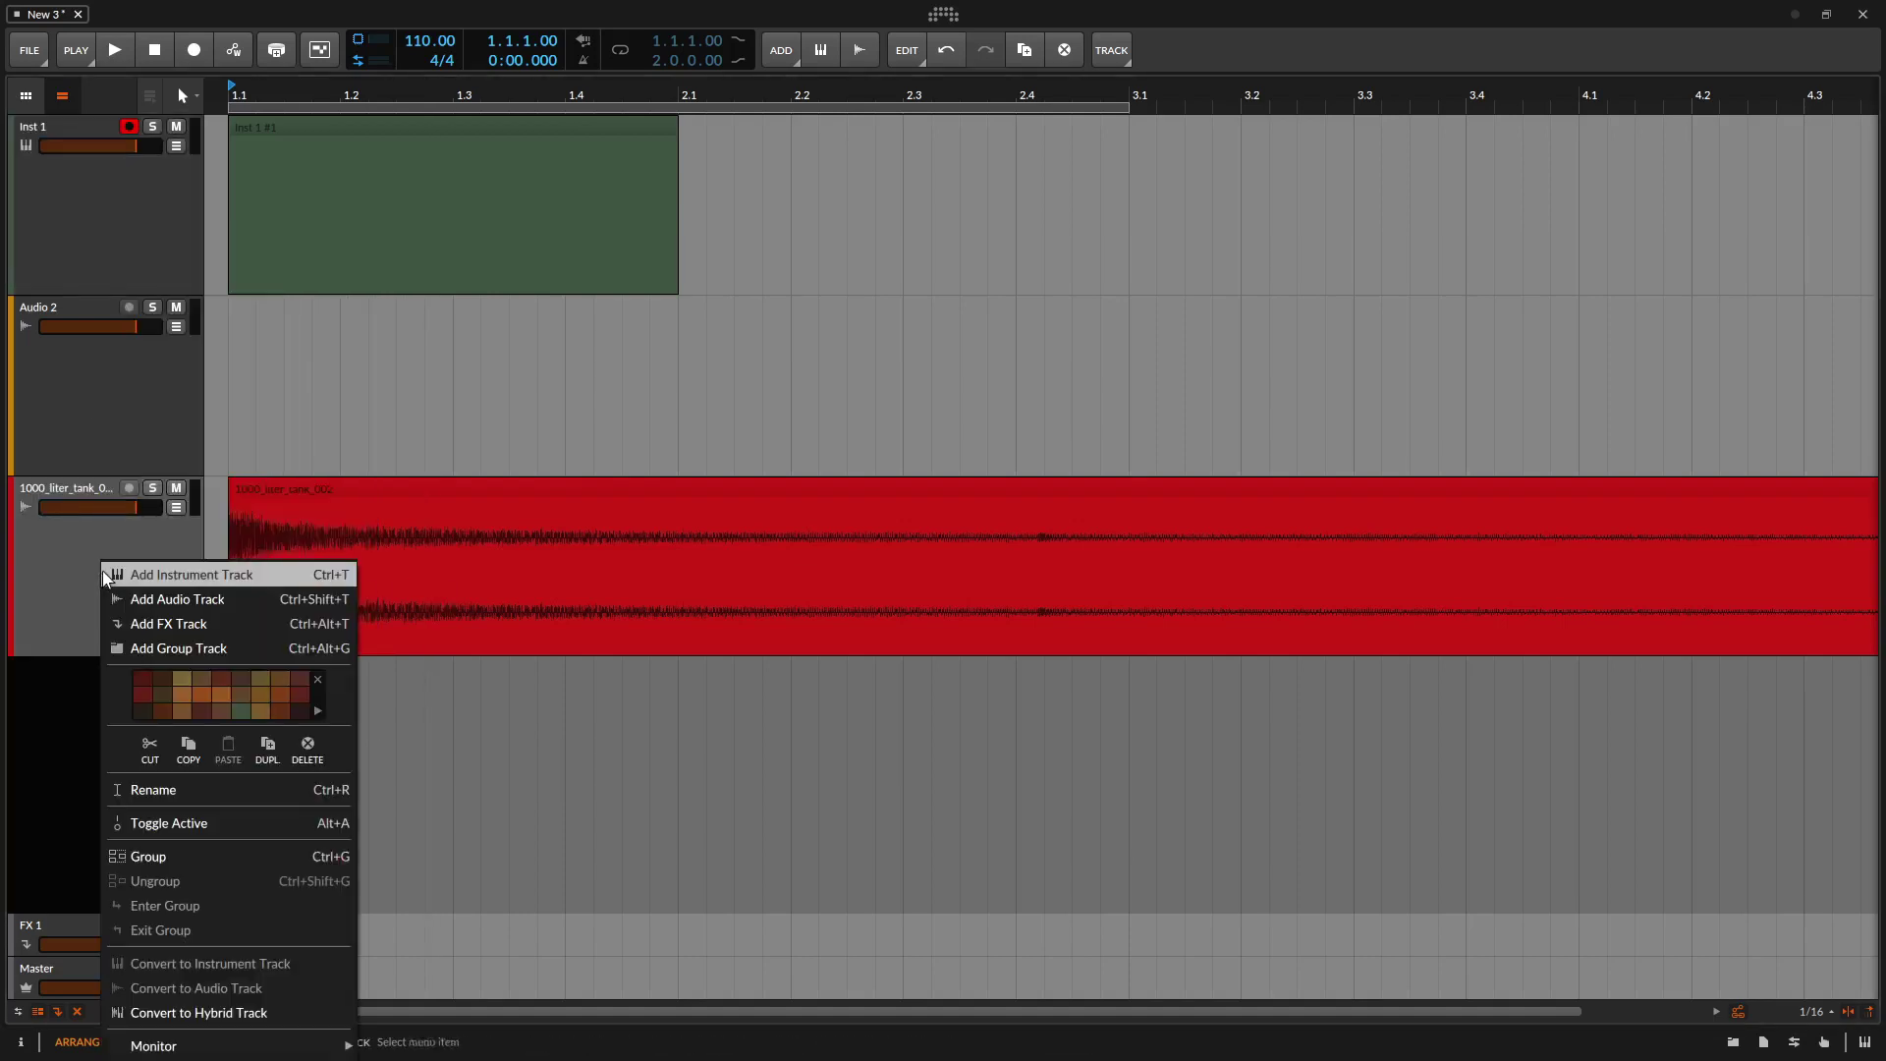
left_click(267, 751)
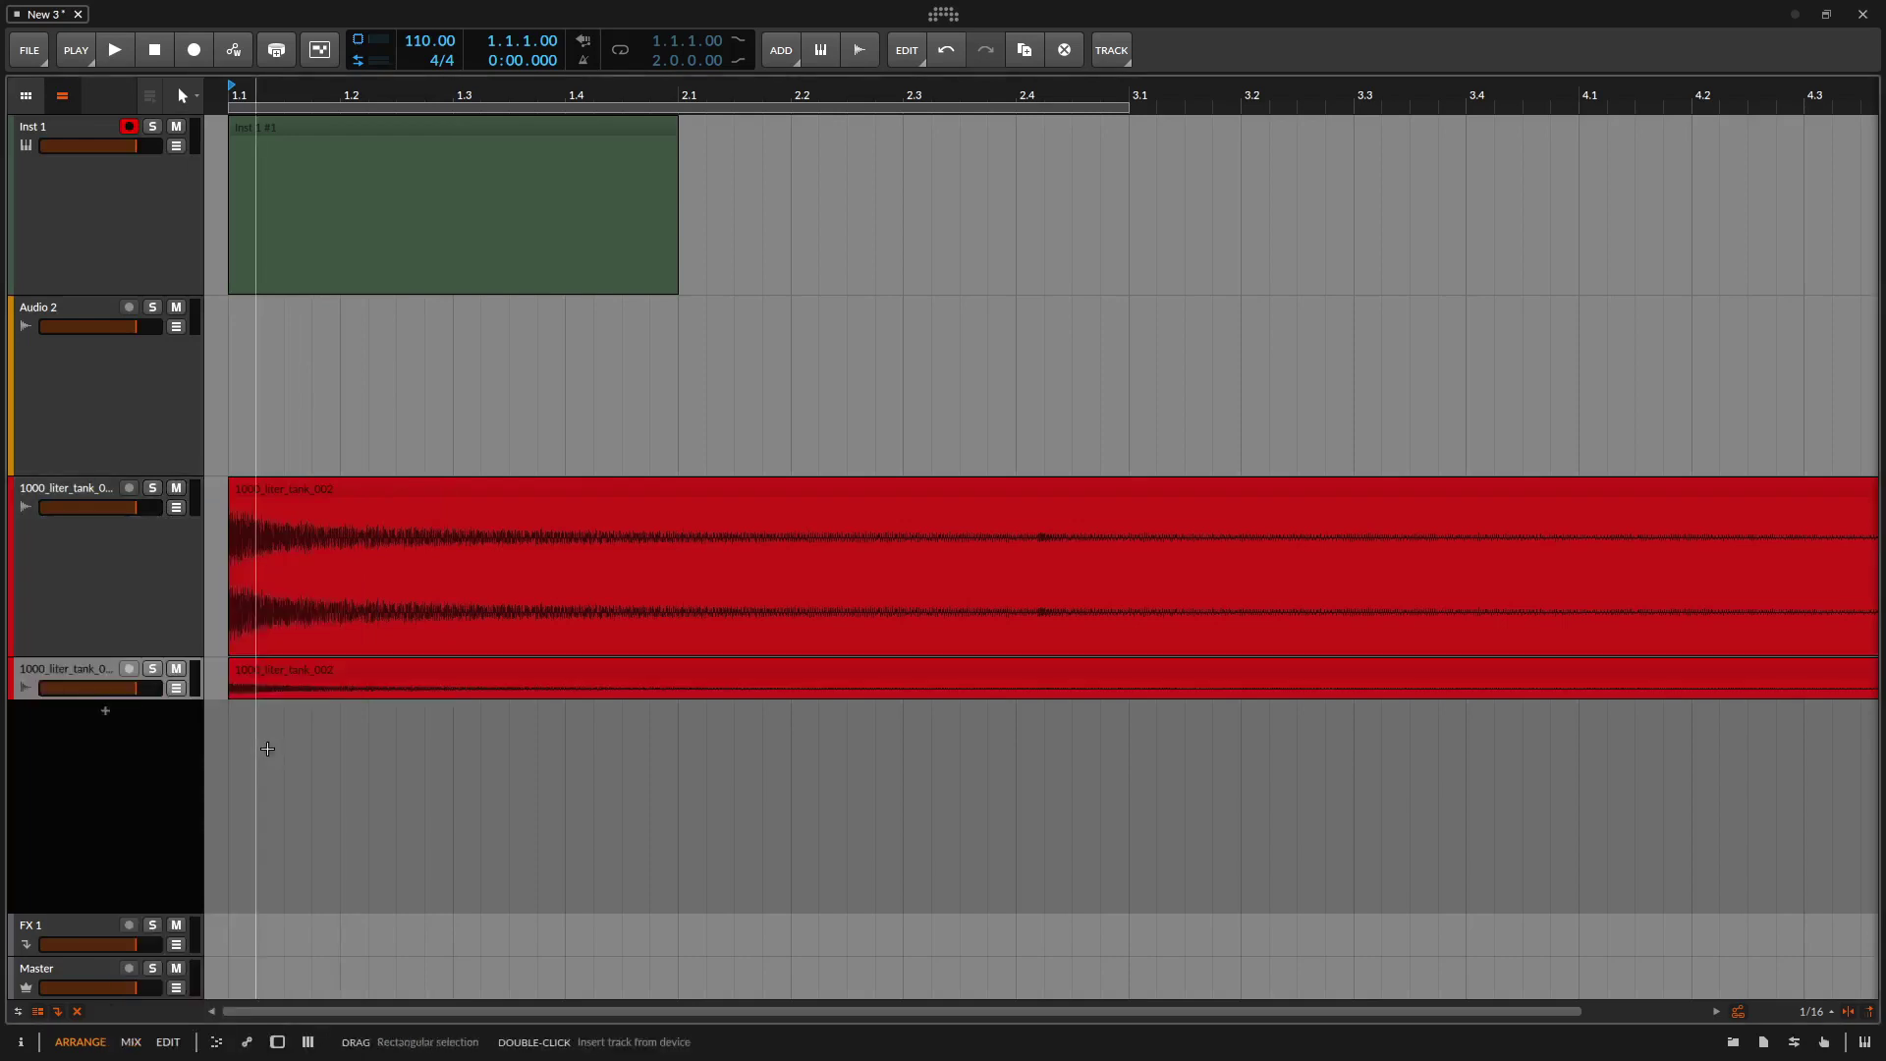
left_click_drag(157, 699, 158, 830)
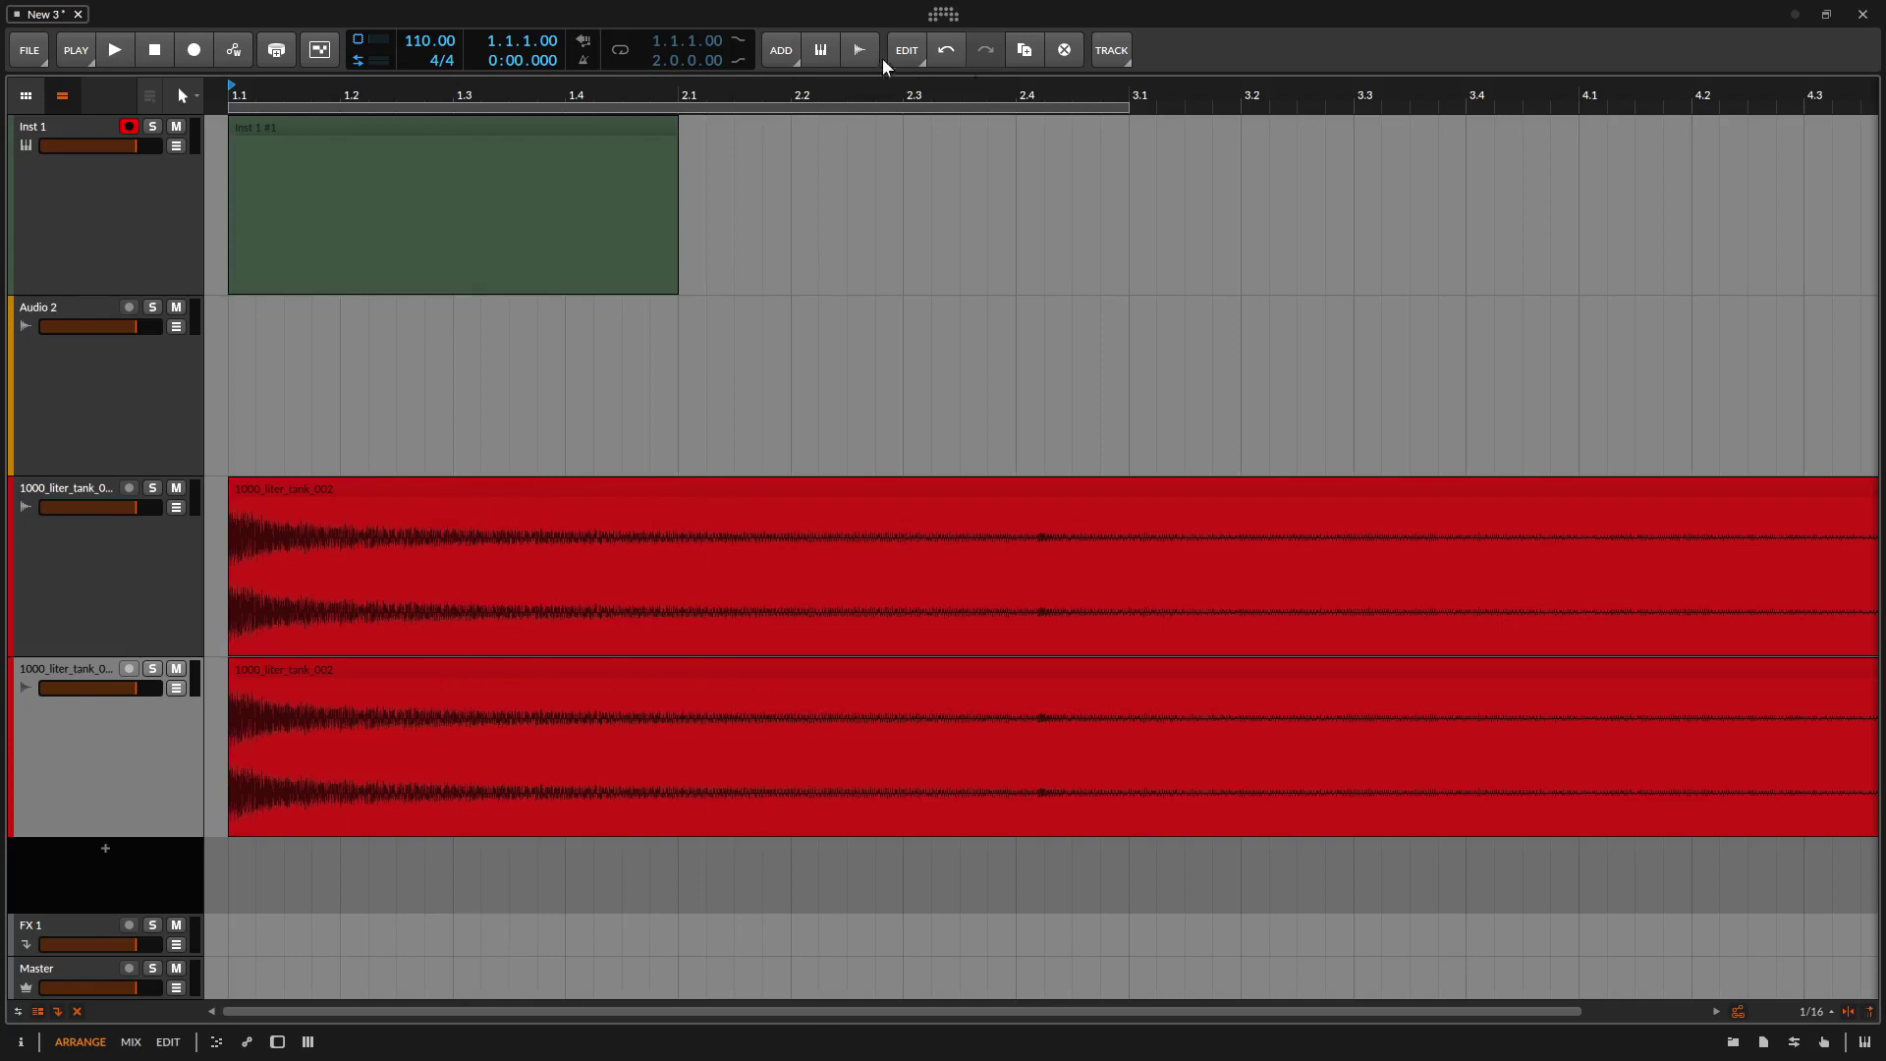
Pin the Copy Audio Track command to the toolbar and unpin it again.
left_click(915, 56)
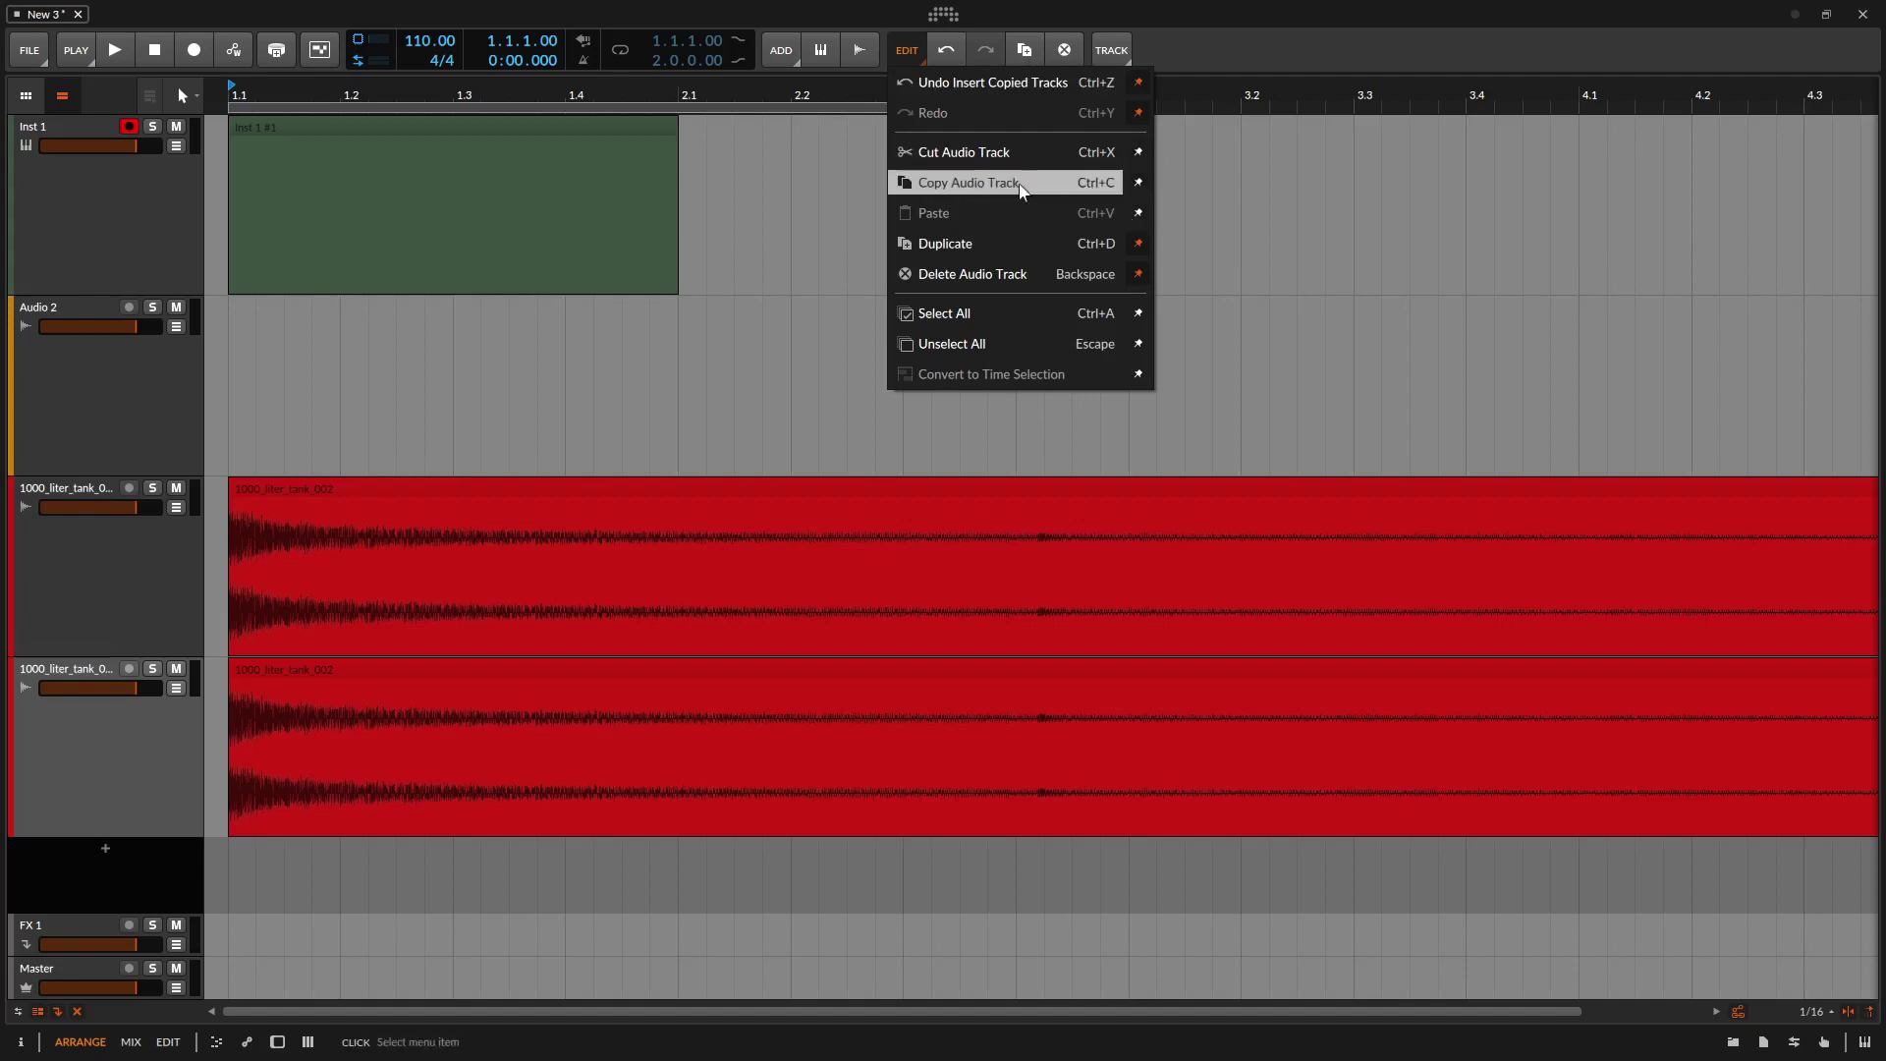
left_click(1139, 182)
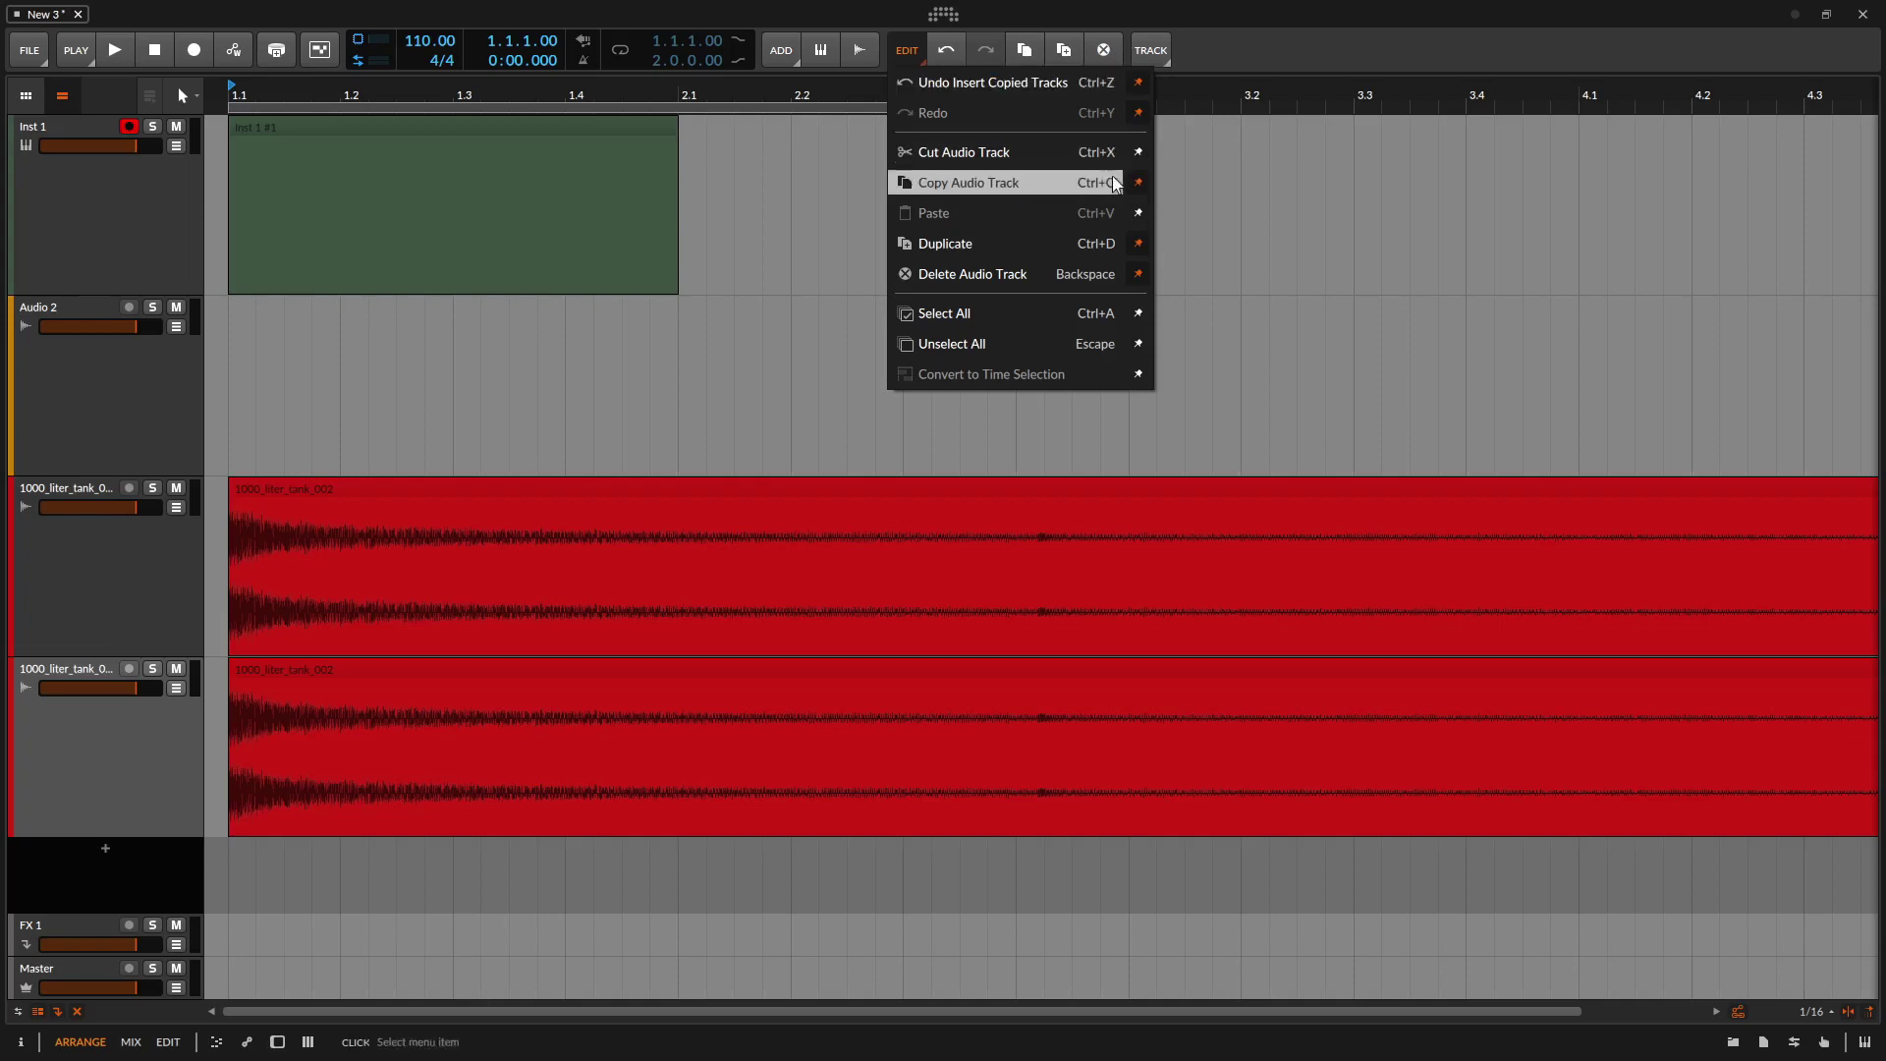
left_click(1138, 183)
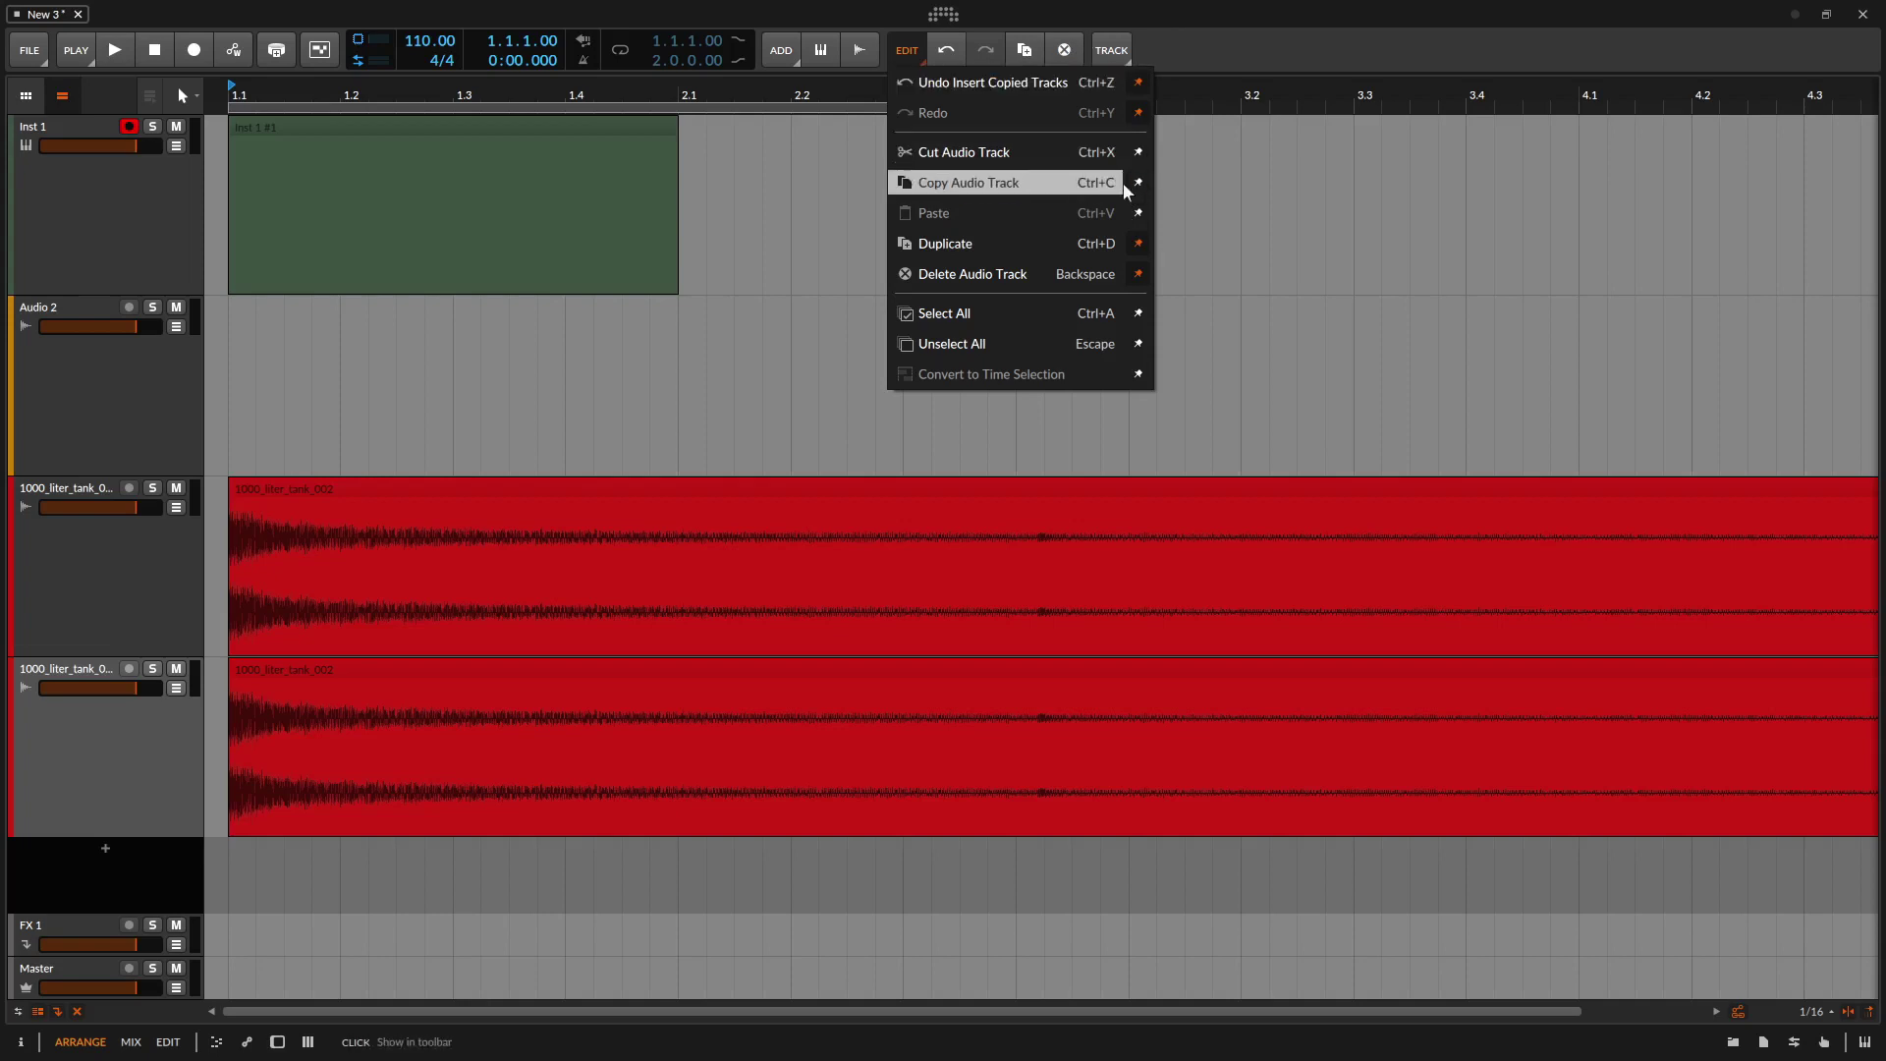
Select all tracks, and clear the selection with Unselect All.
left_click(970, 314)
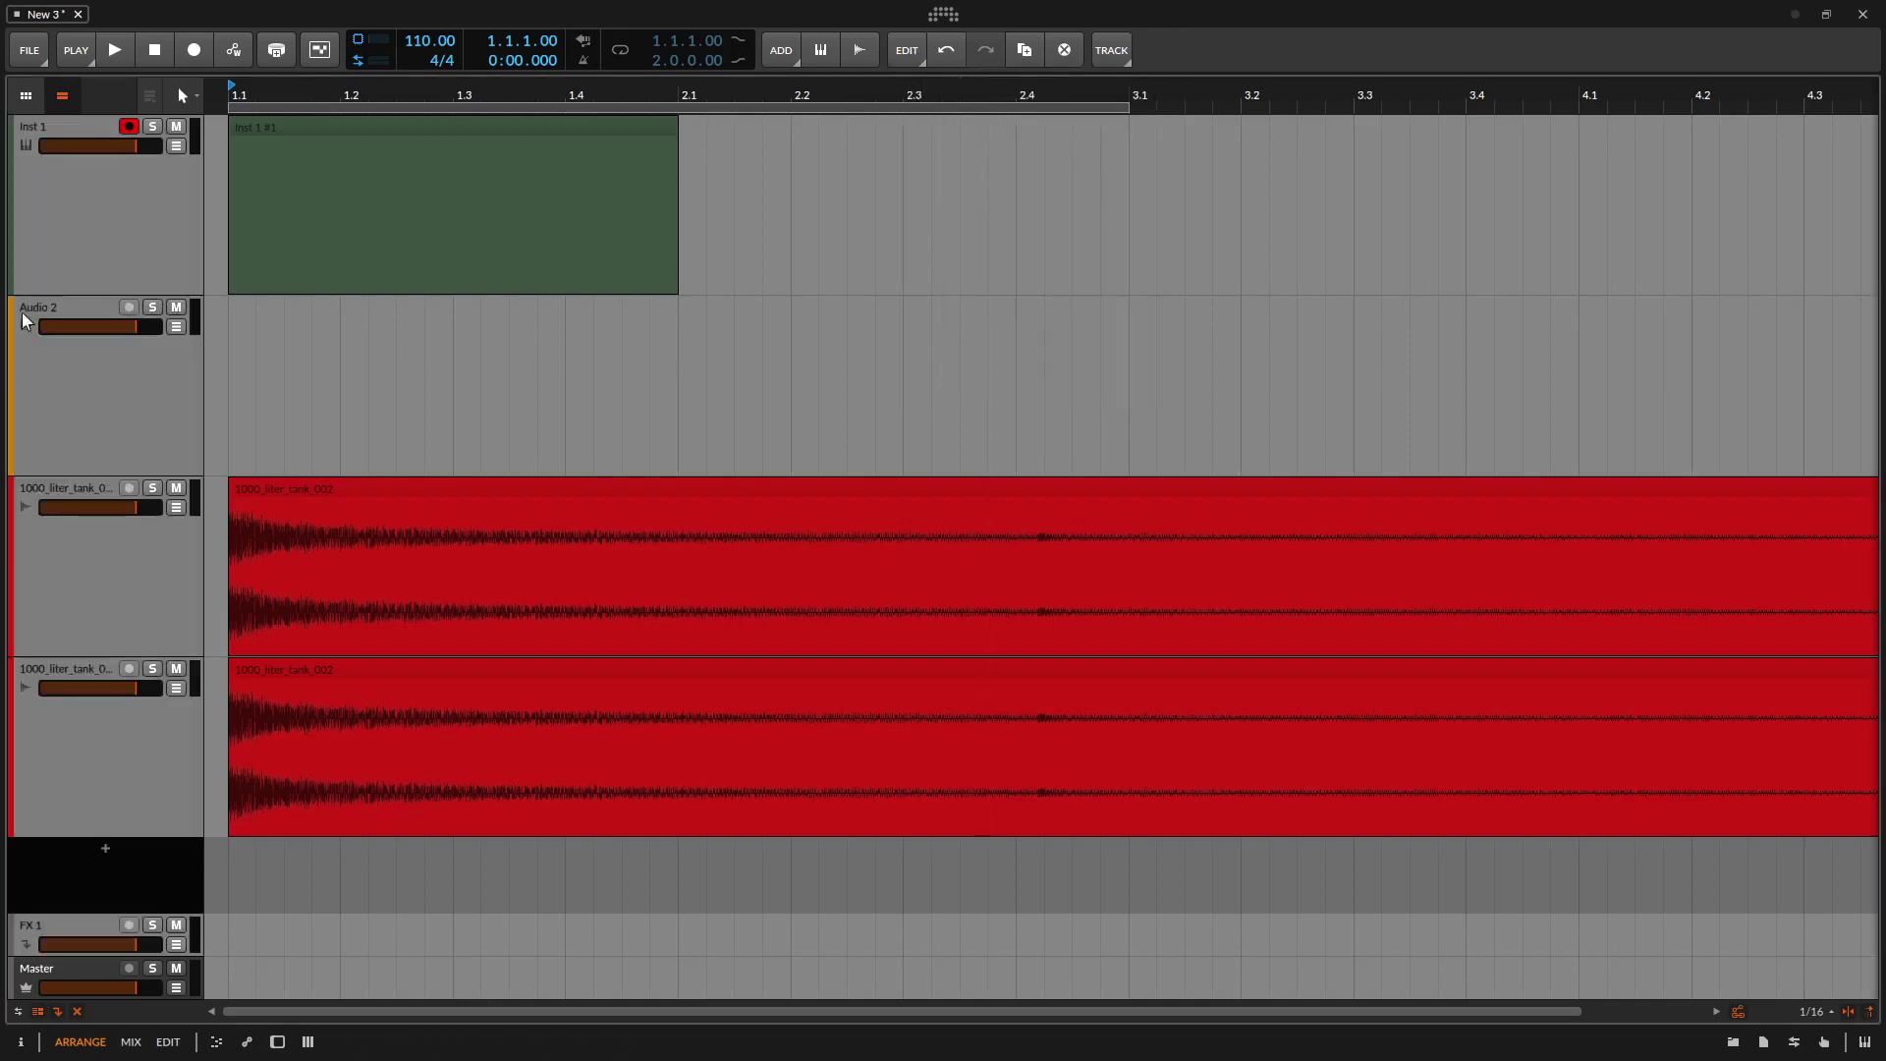
left_click(923, 59)
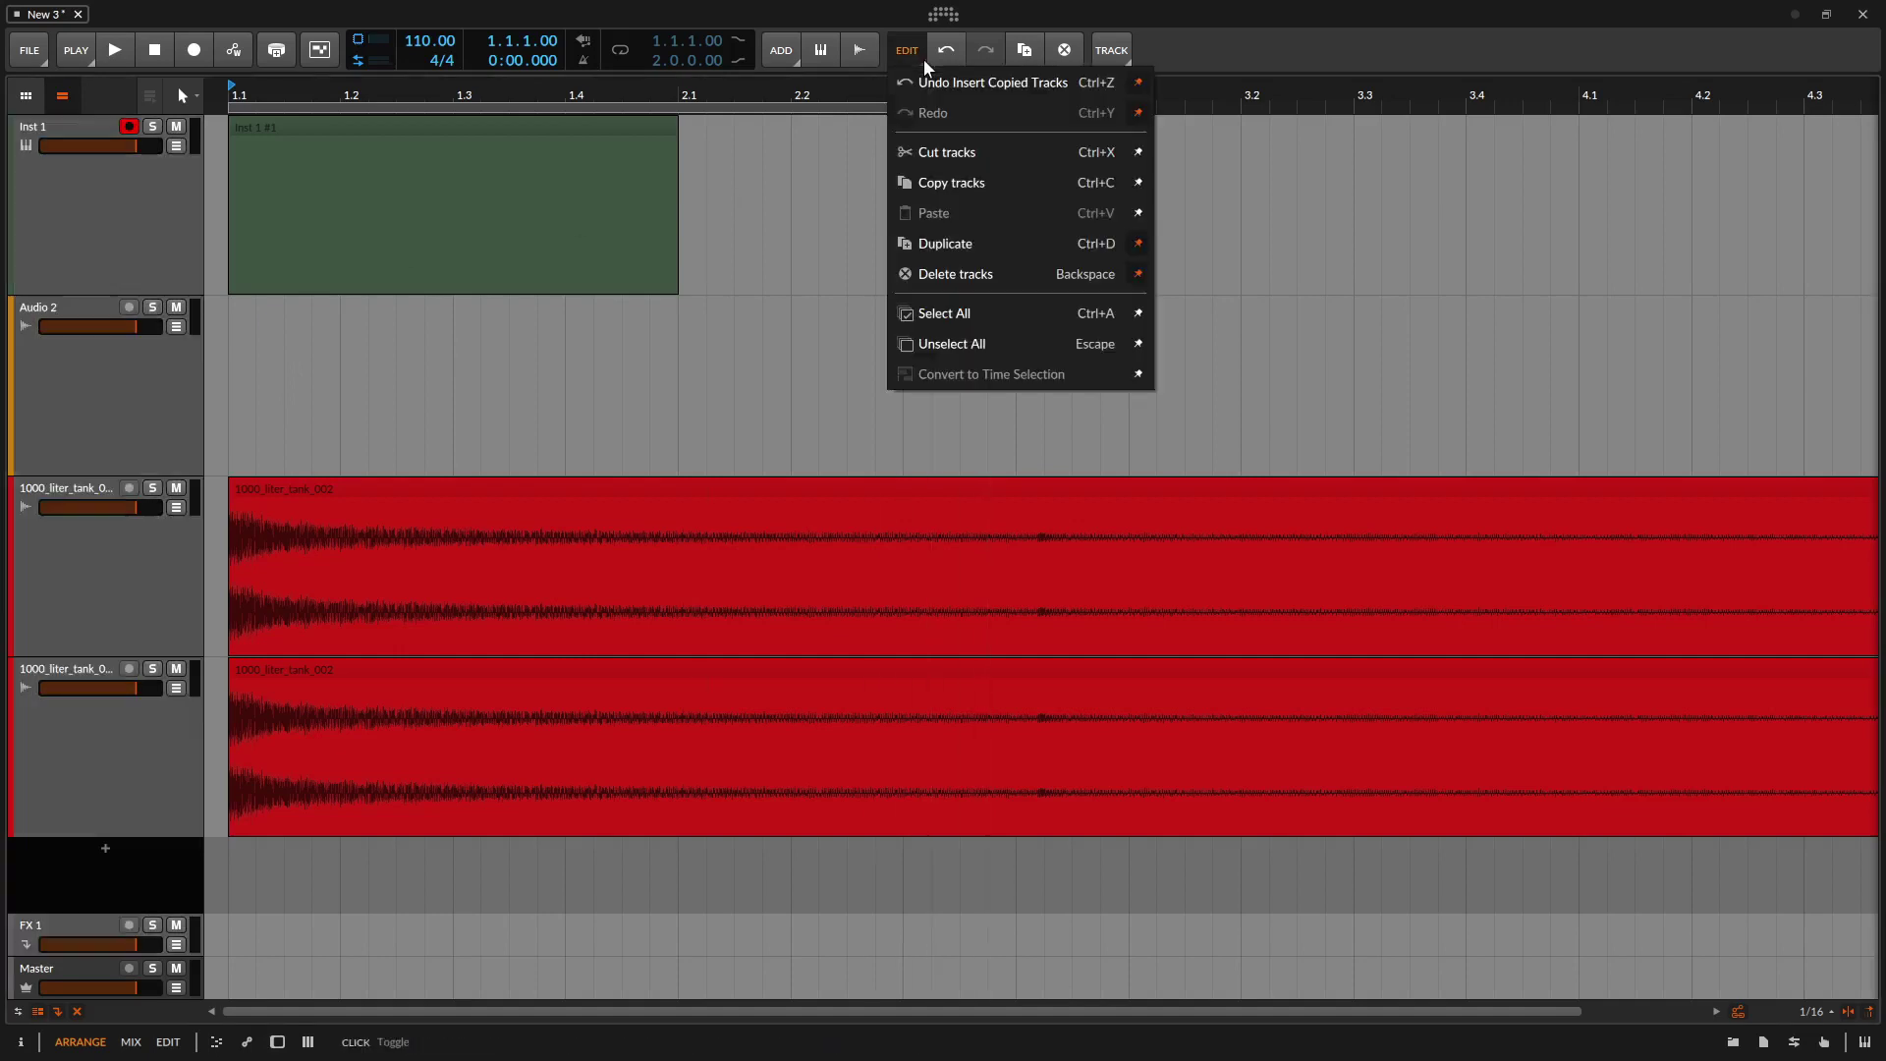
left_click(931, 342)
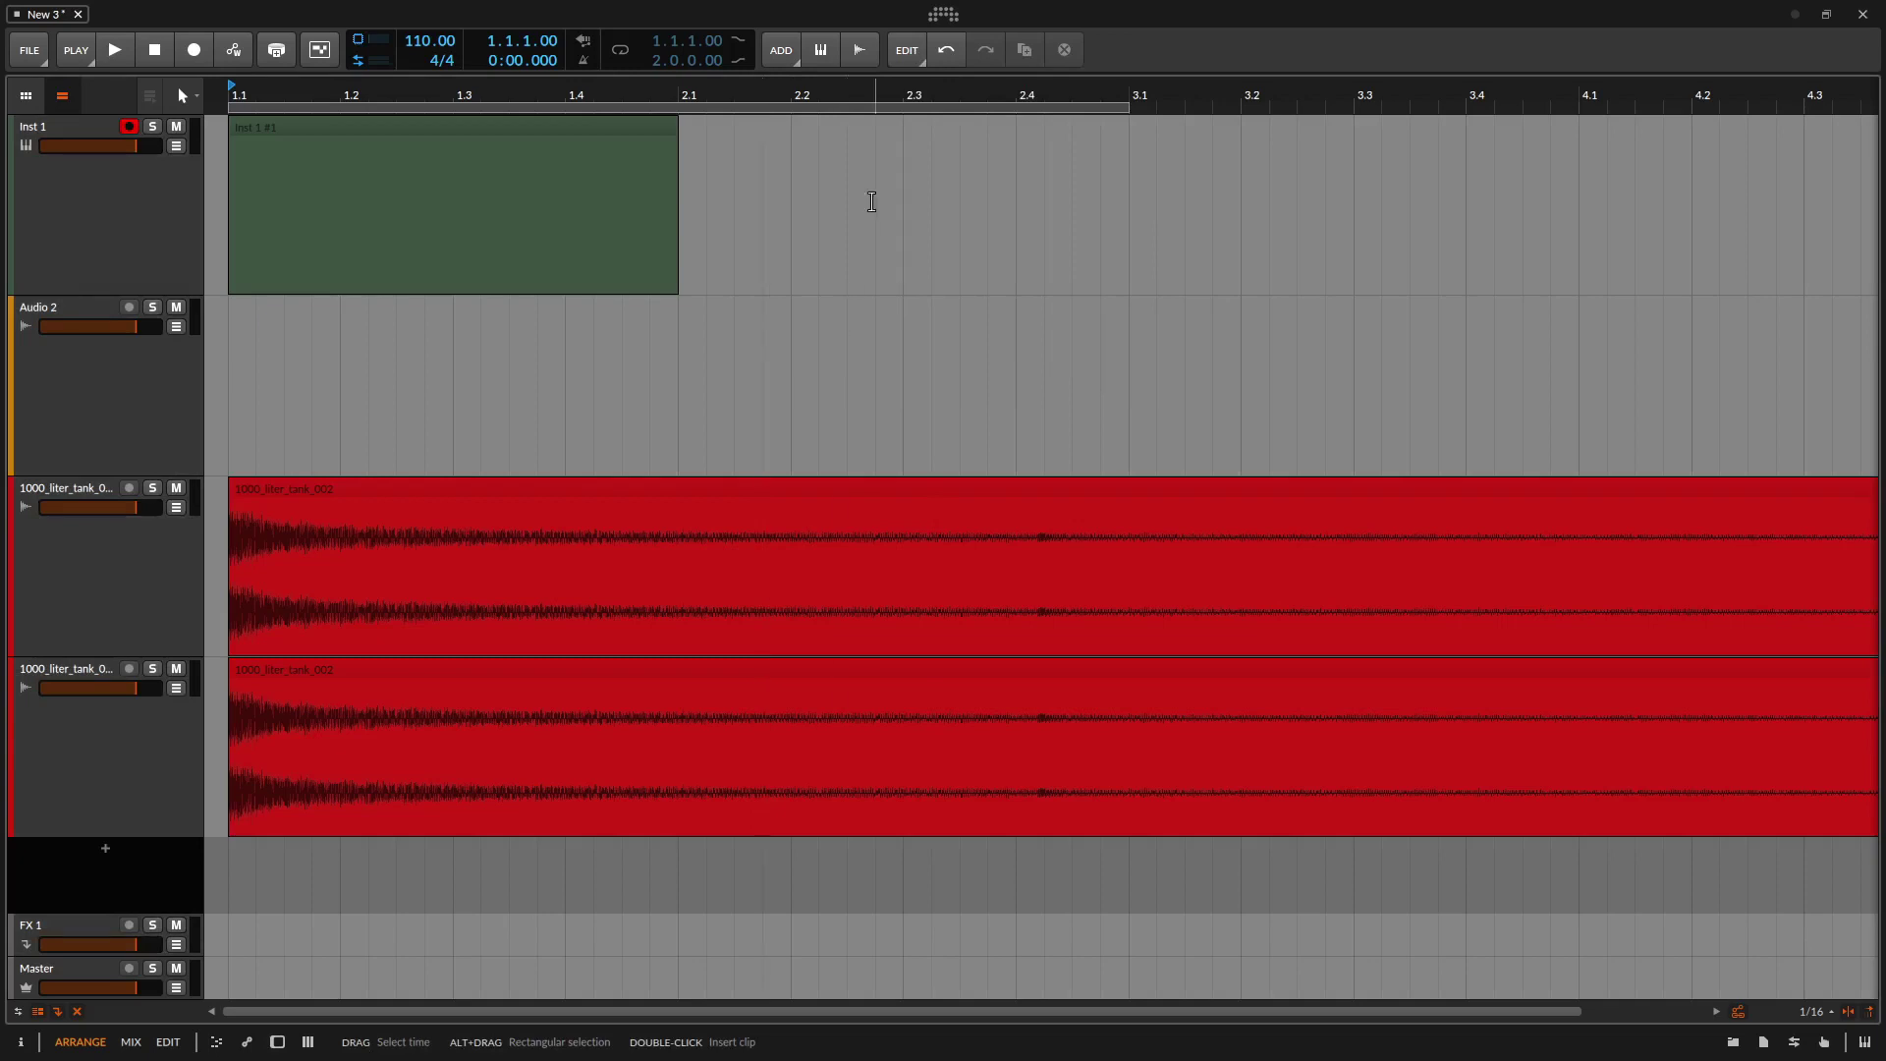
left_click(921, 63)
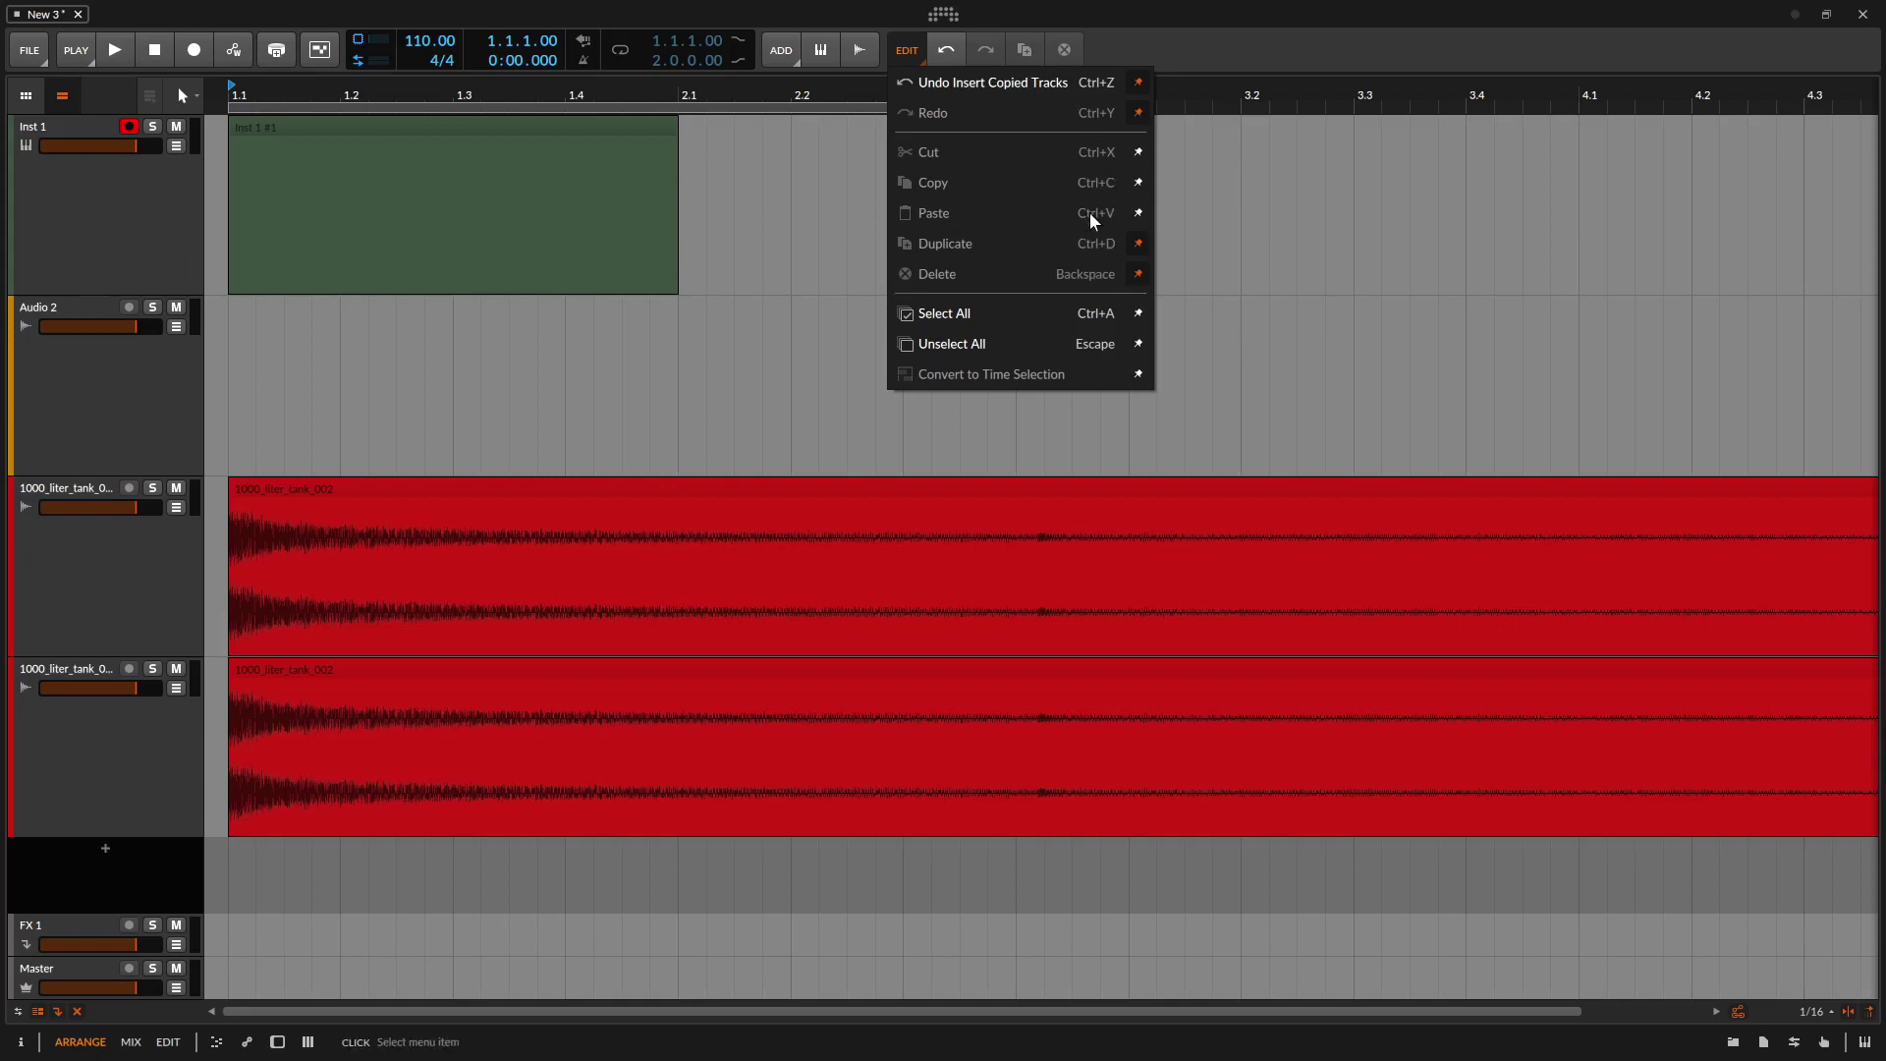
left_click(85, 312)
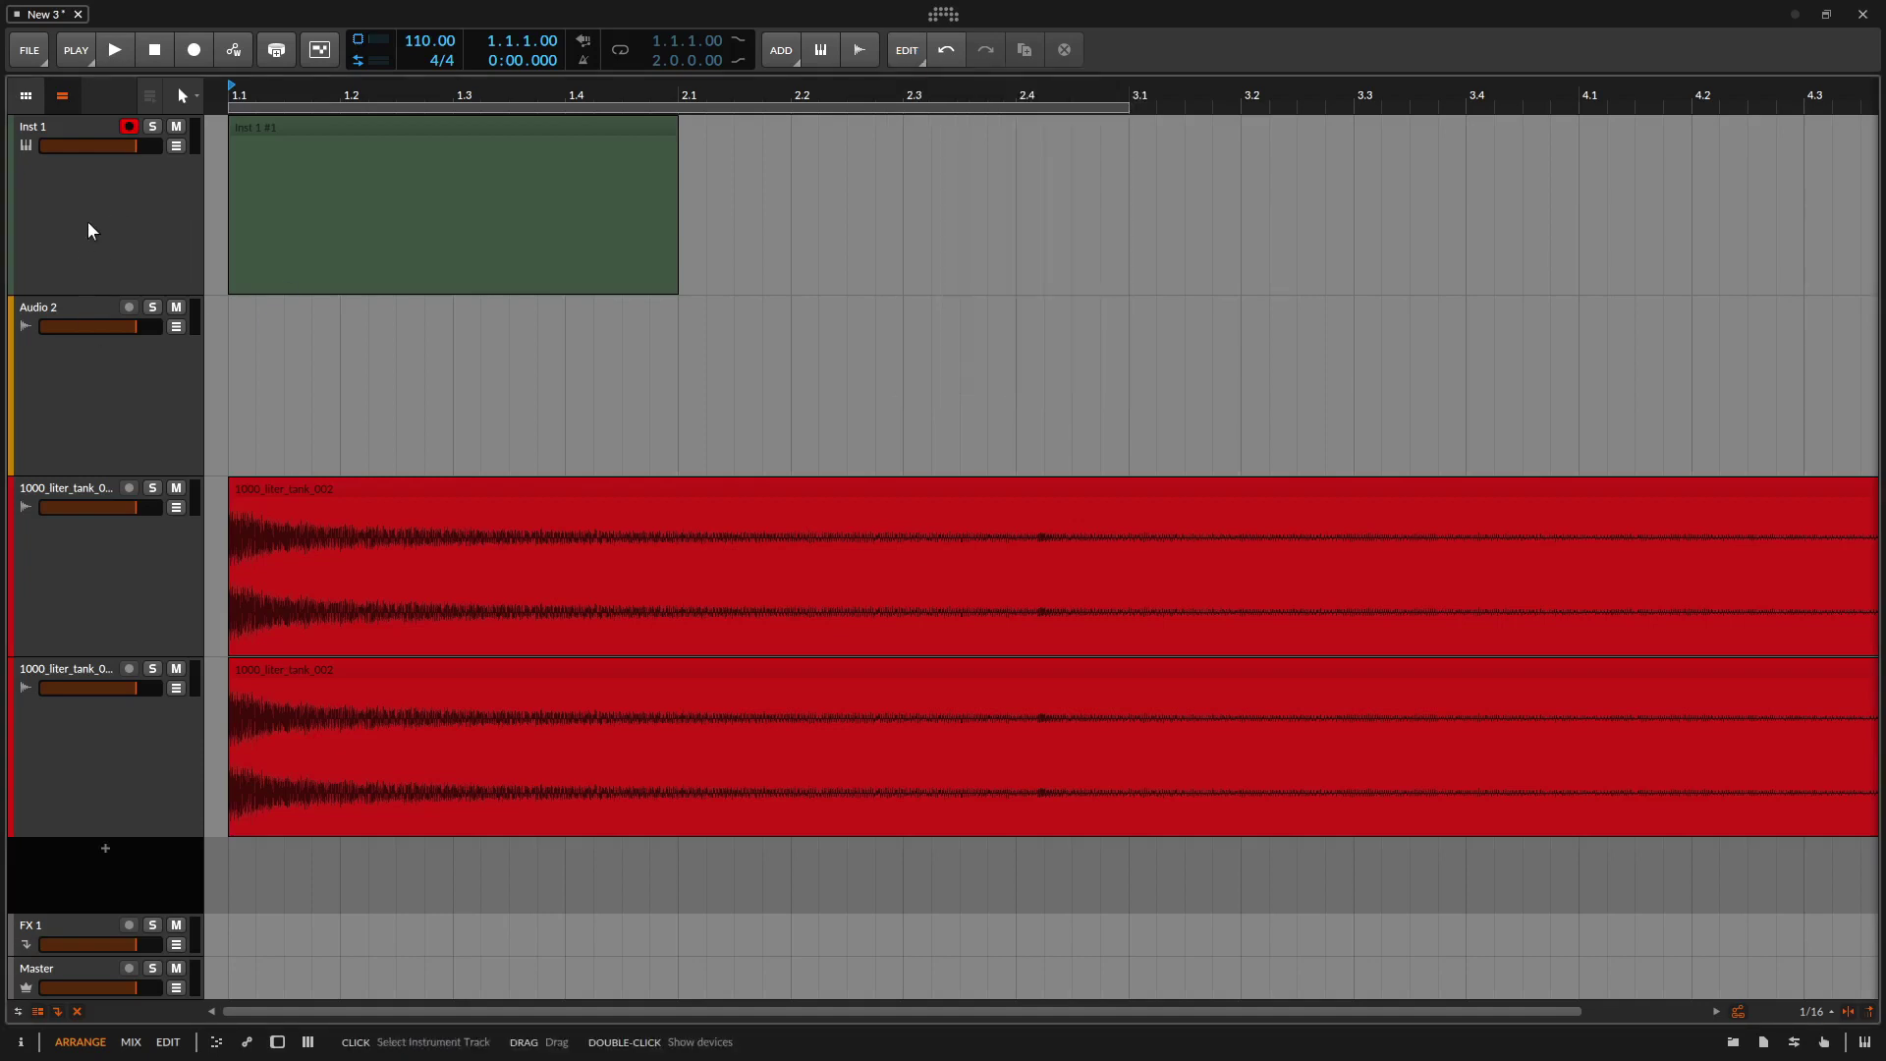
Deactivate the Inst 1 track, and hide the deactivated tracks and show them again.
right_click(96, 216)
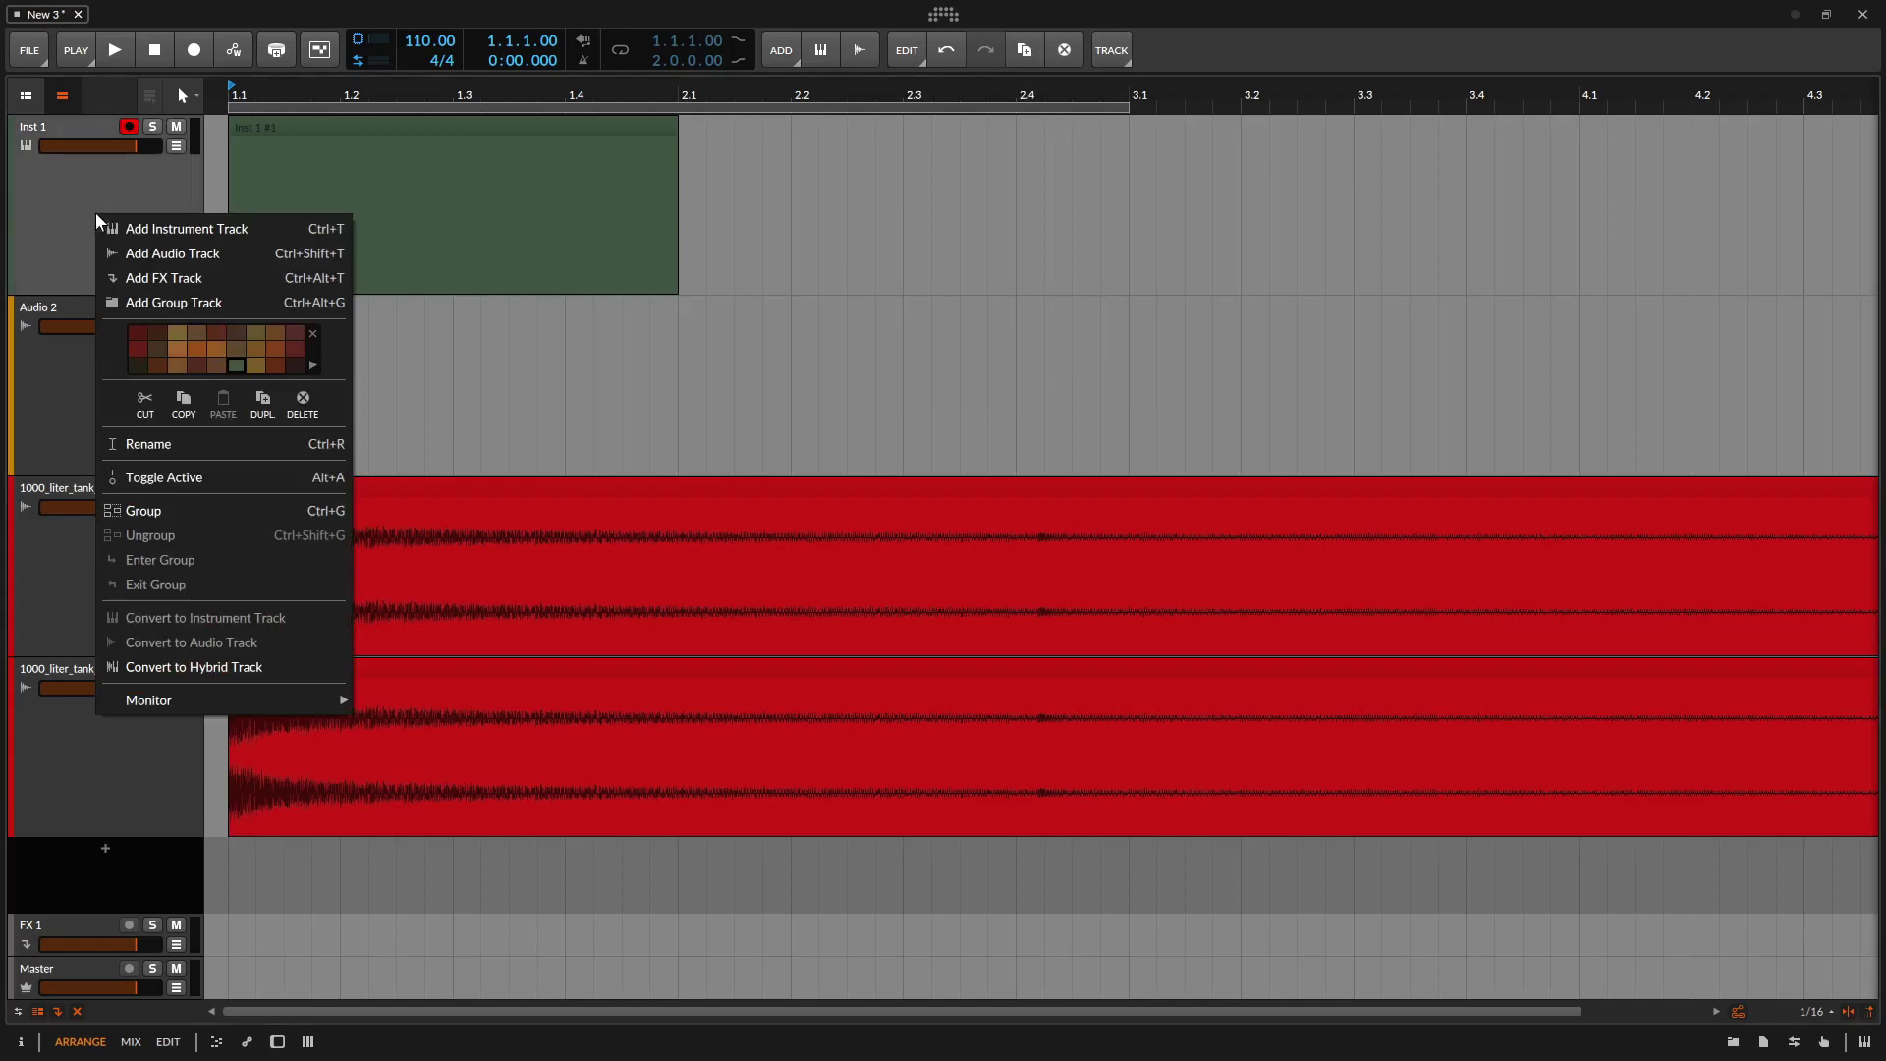
left_click(189, 478)
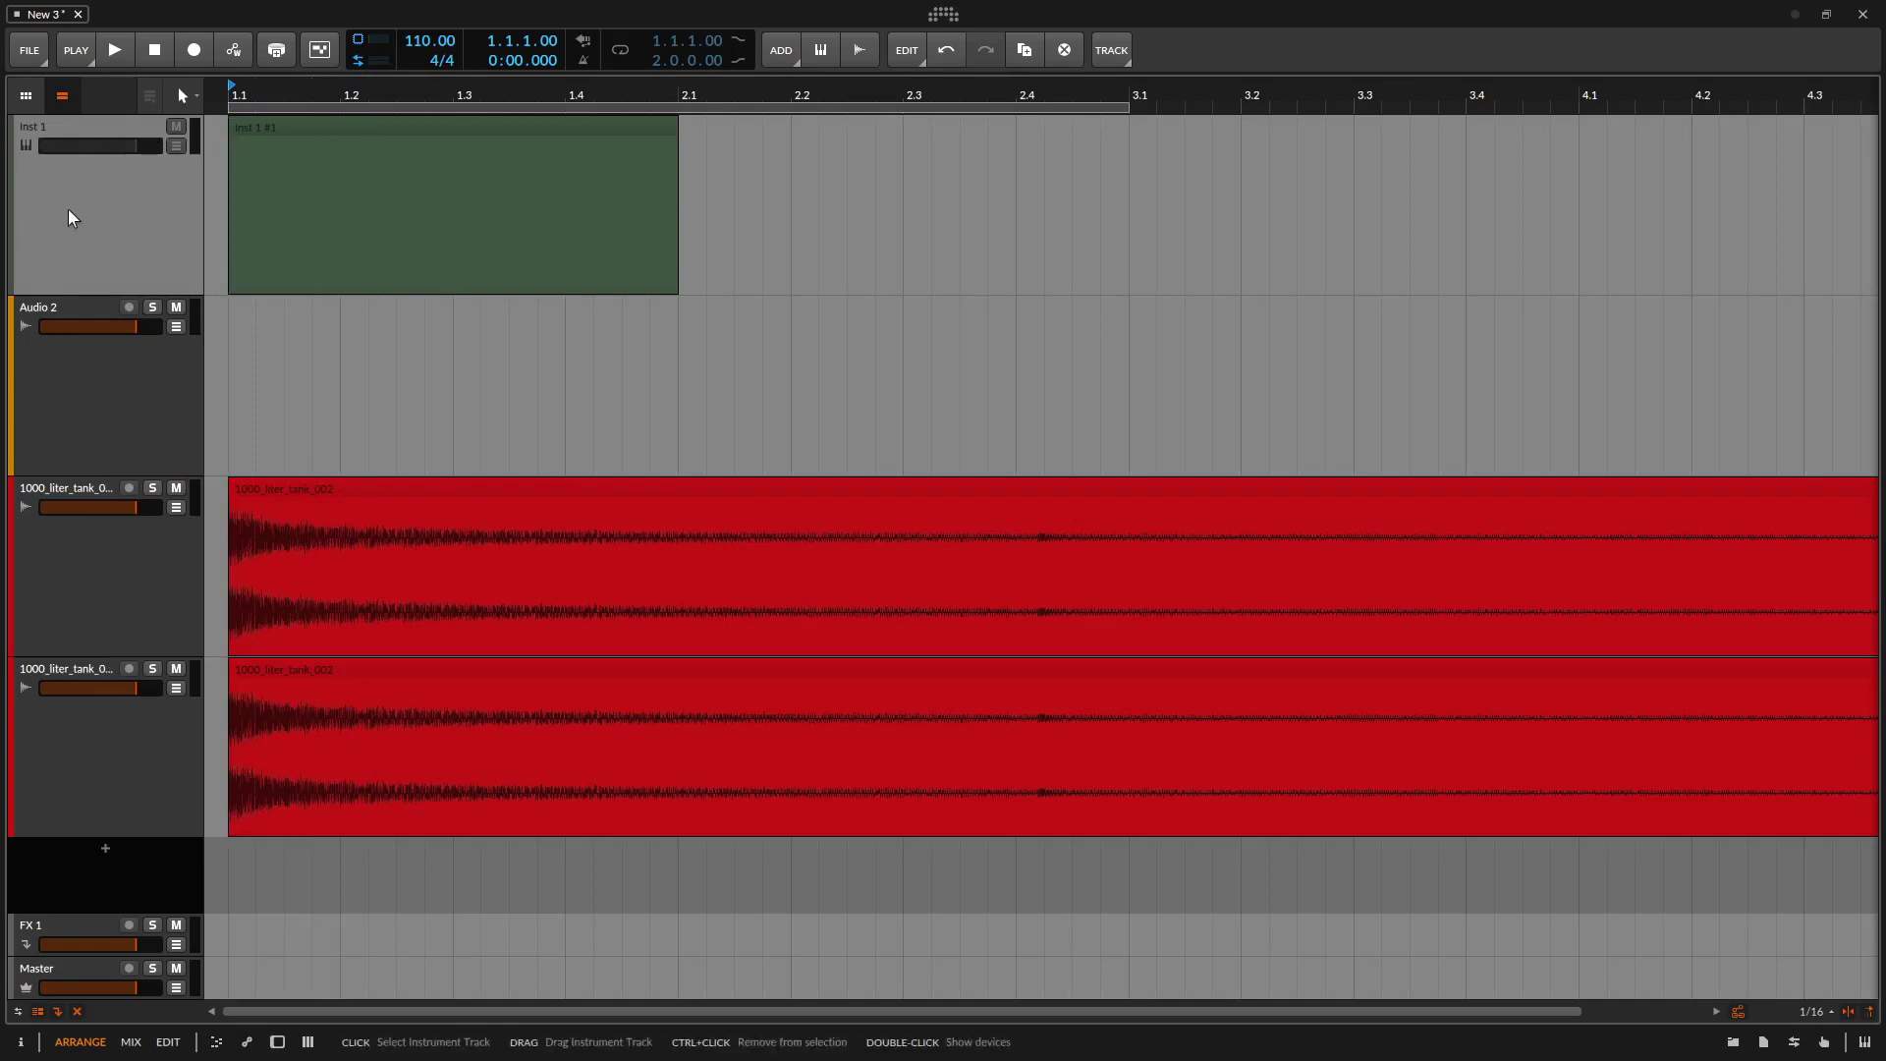
left_click(77, 1011)
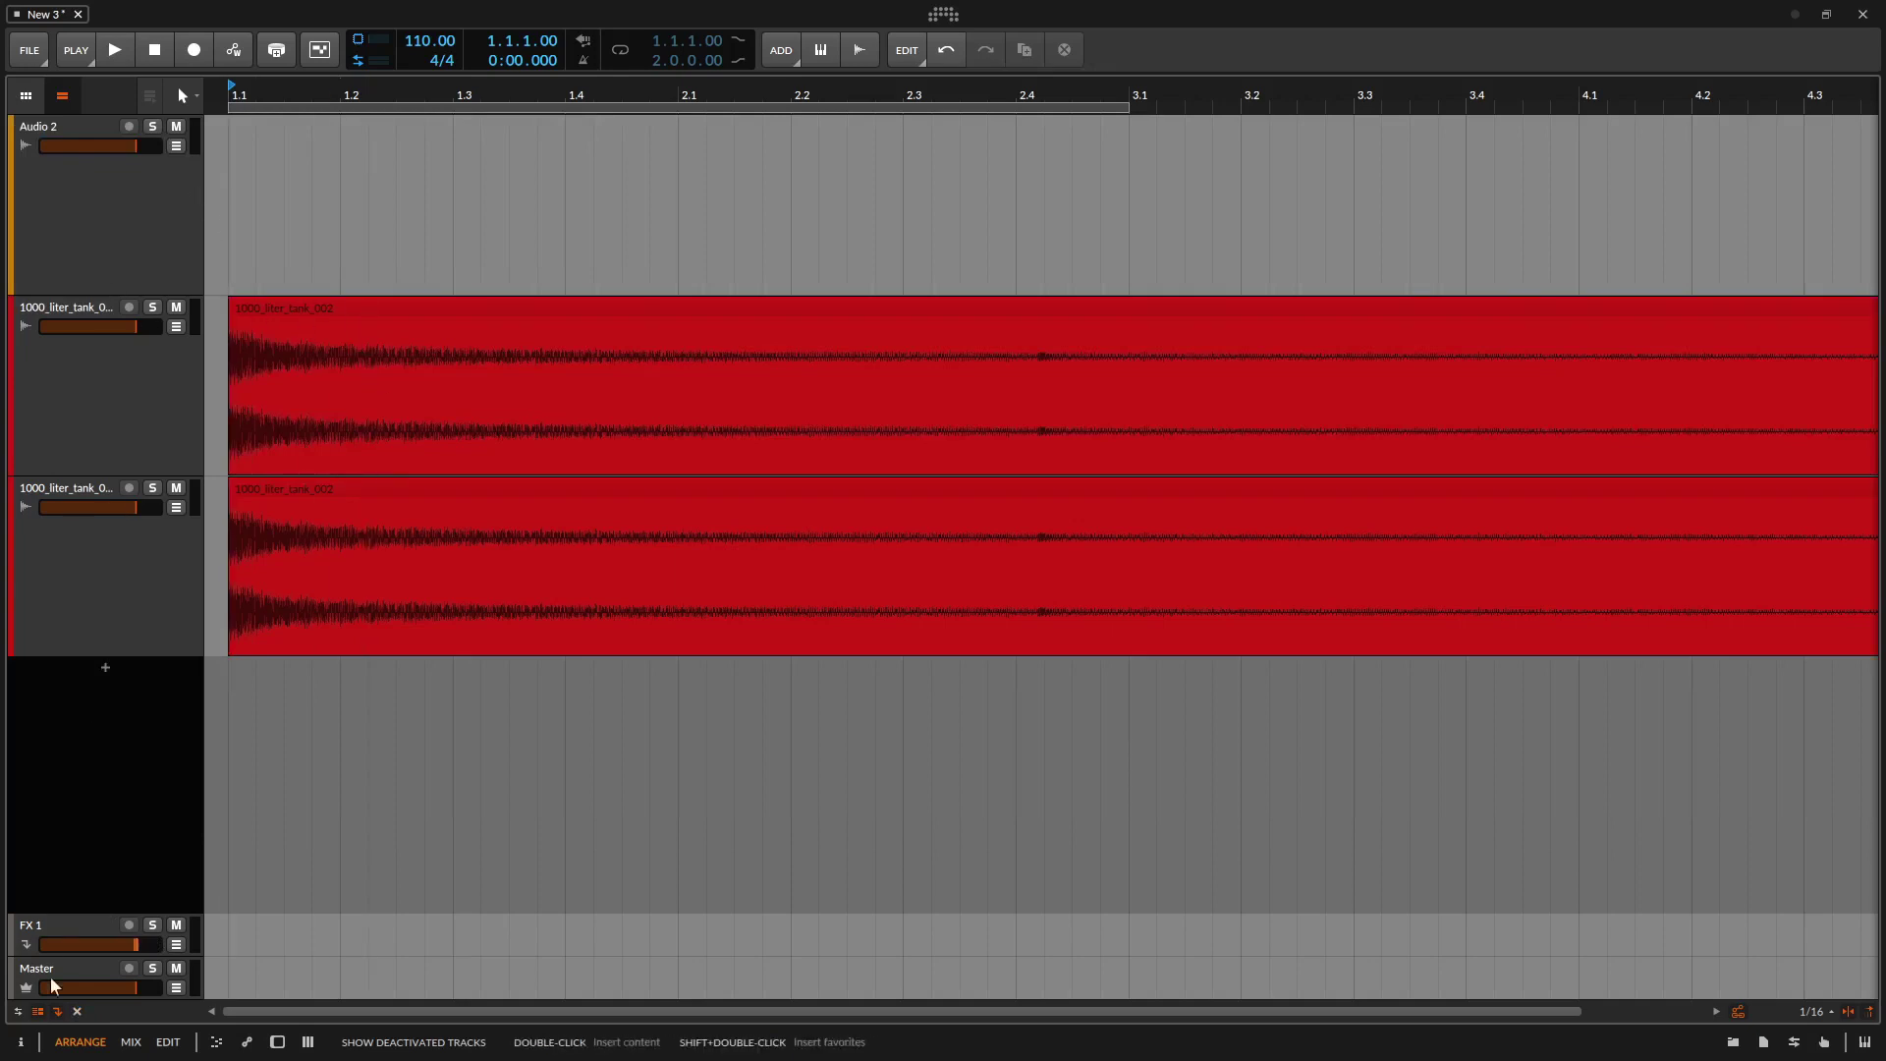
left_click(75, 1011)
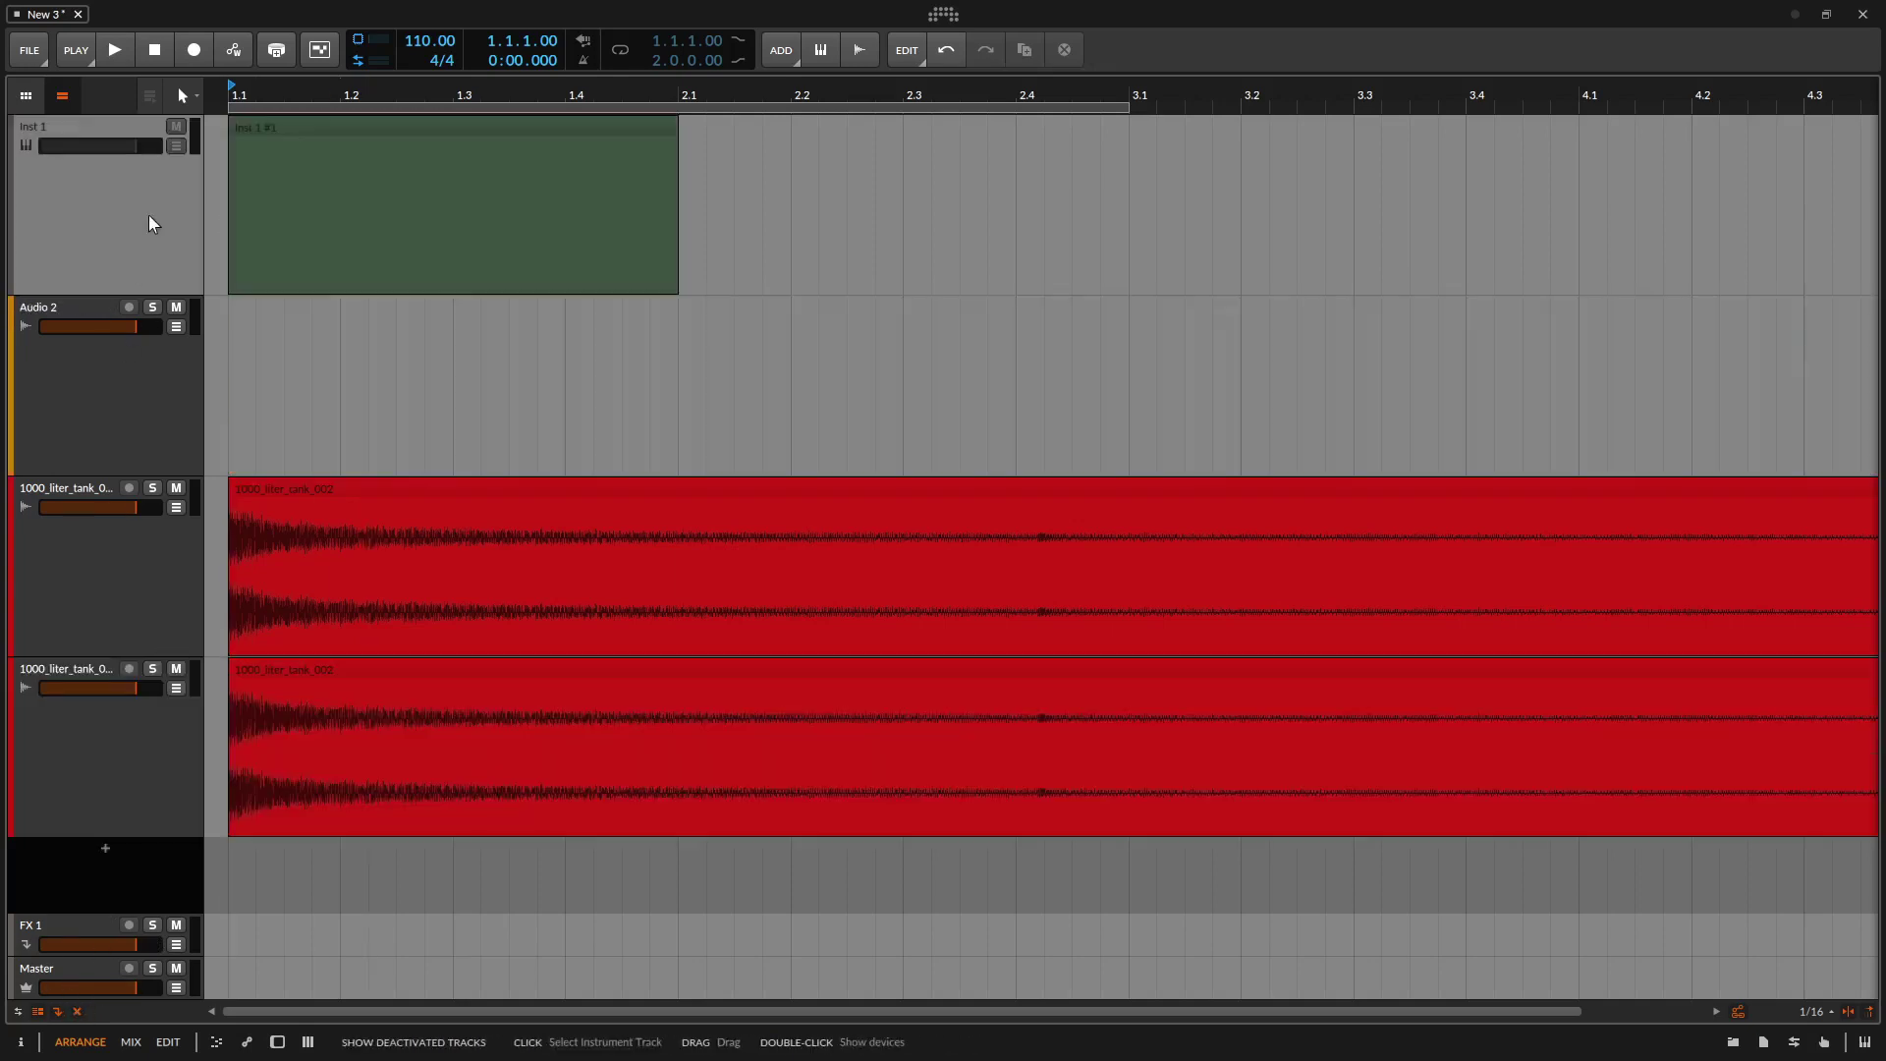
Reactivate the Inst 1 track, and group it with the three audio tracks below it.
right_click(127, 191)
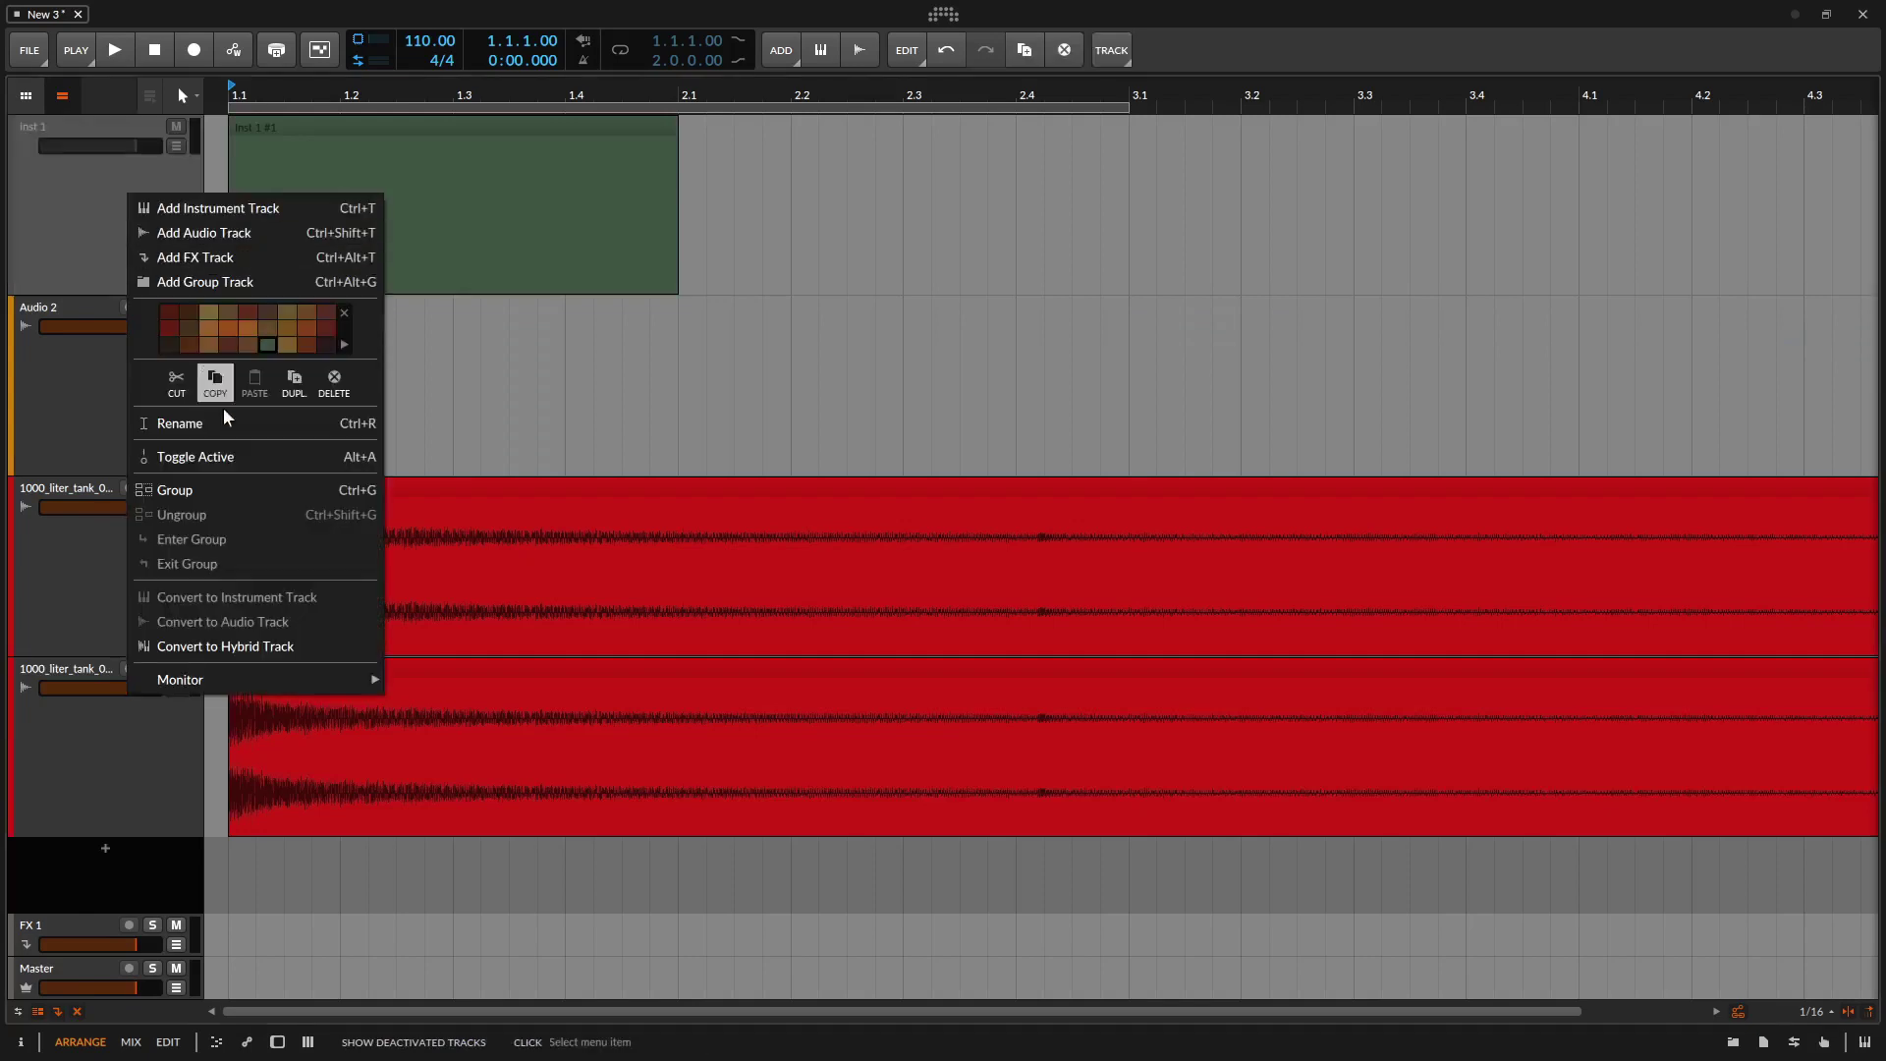
left_click(222, 457)
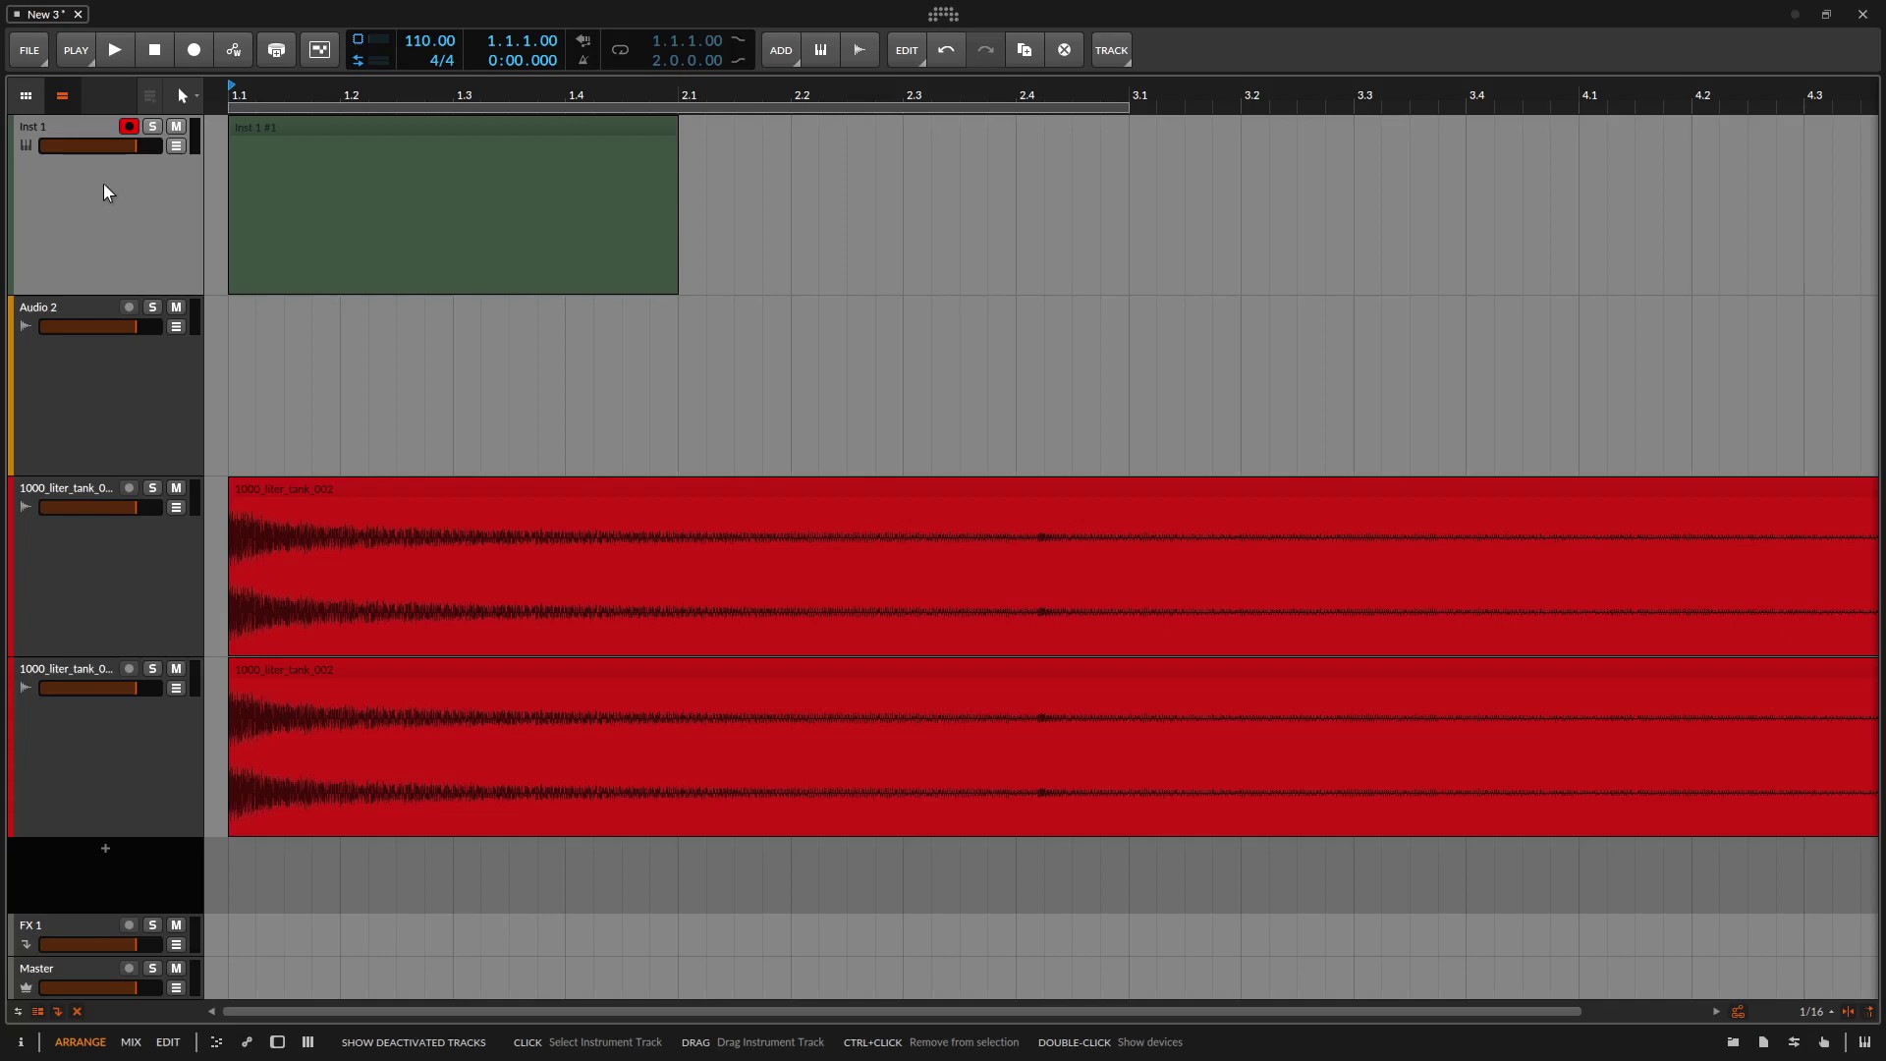
left_click(117, 762, "shift")
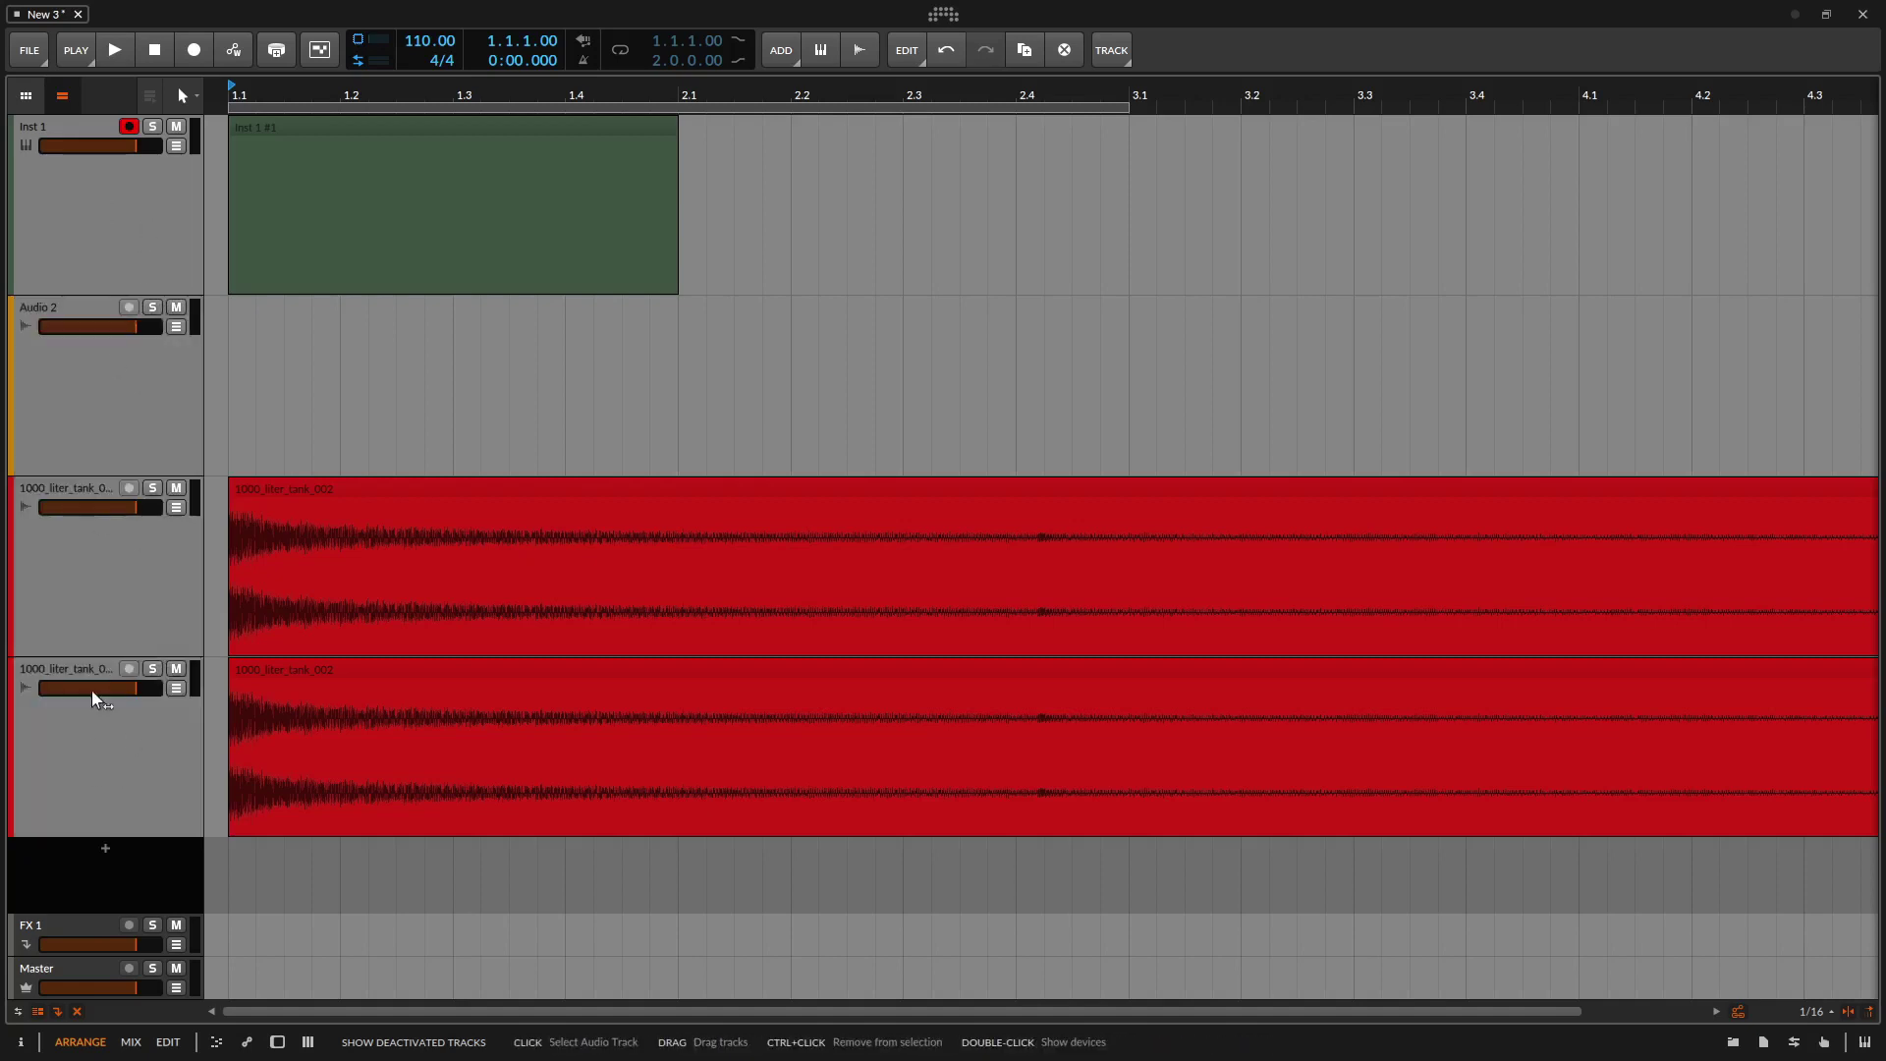
right_click(120, 238)
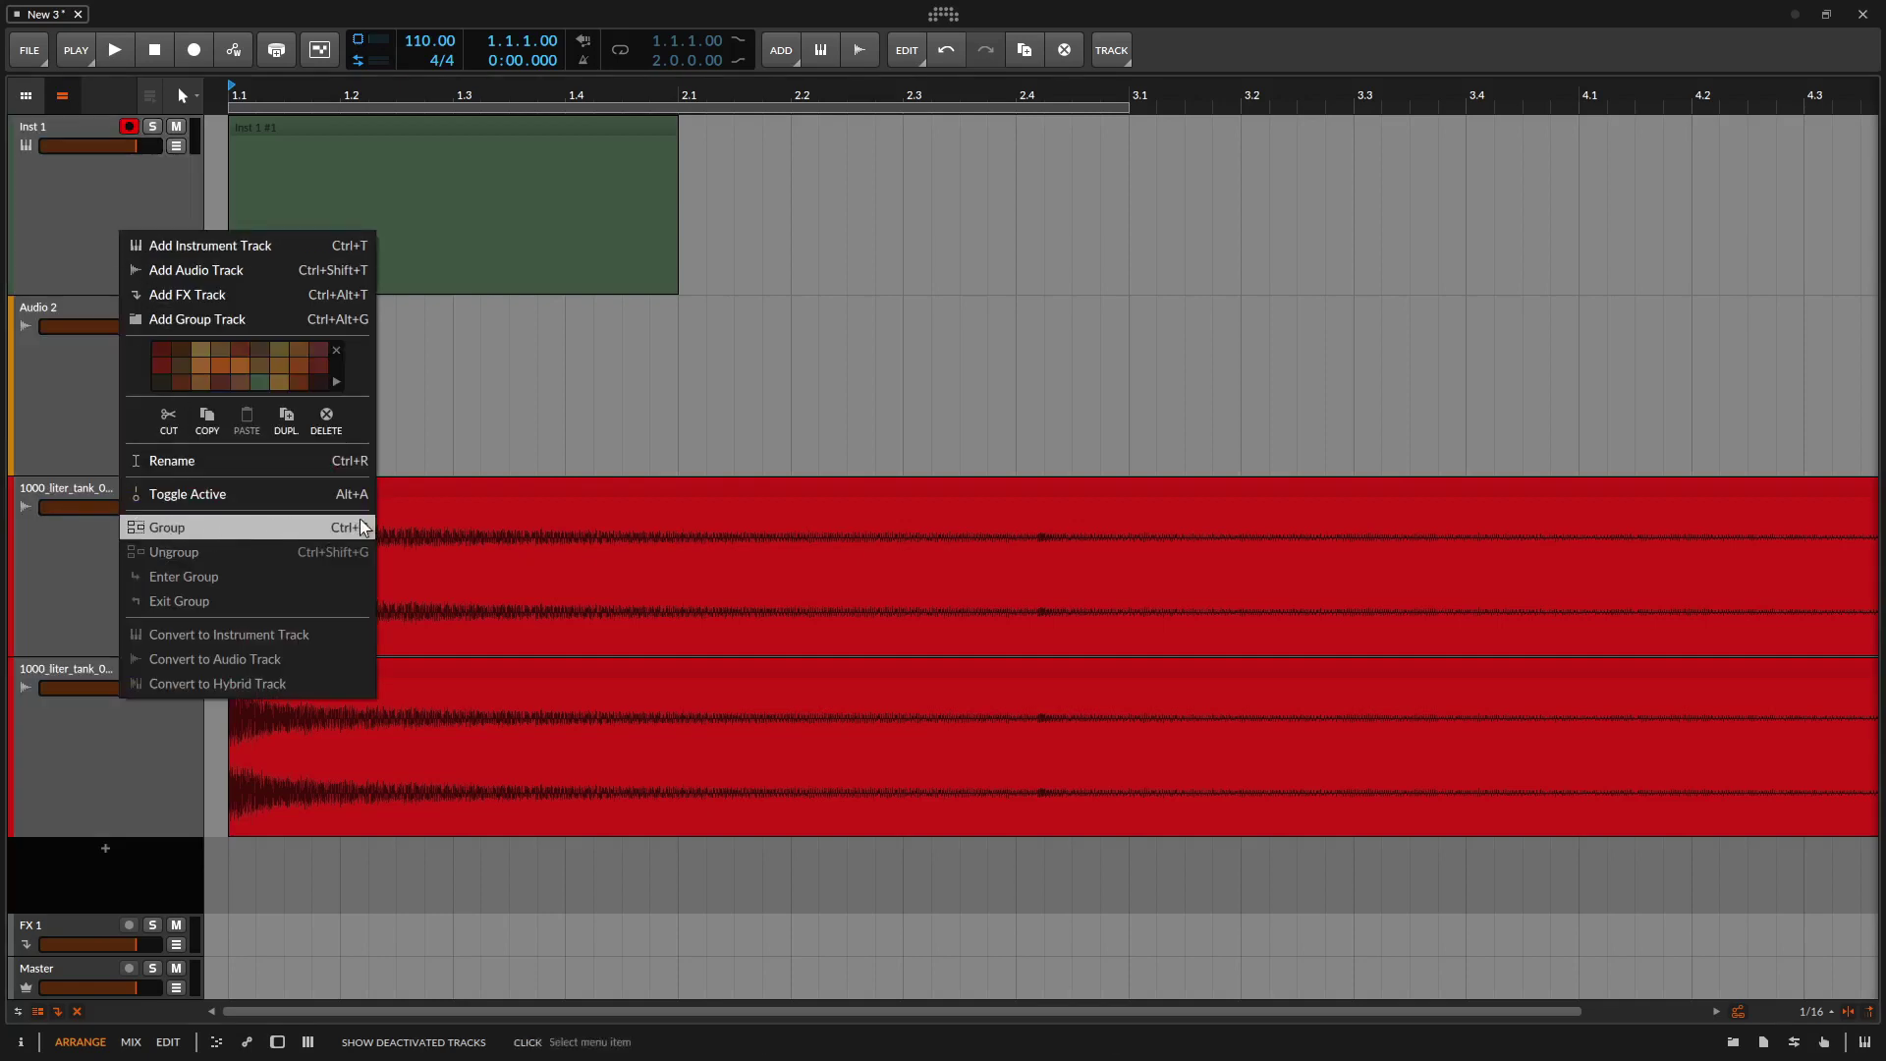
left_click(229, 528)
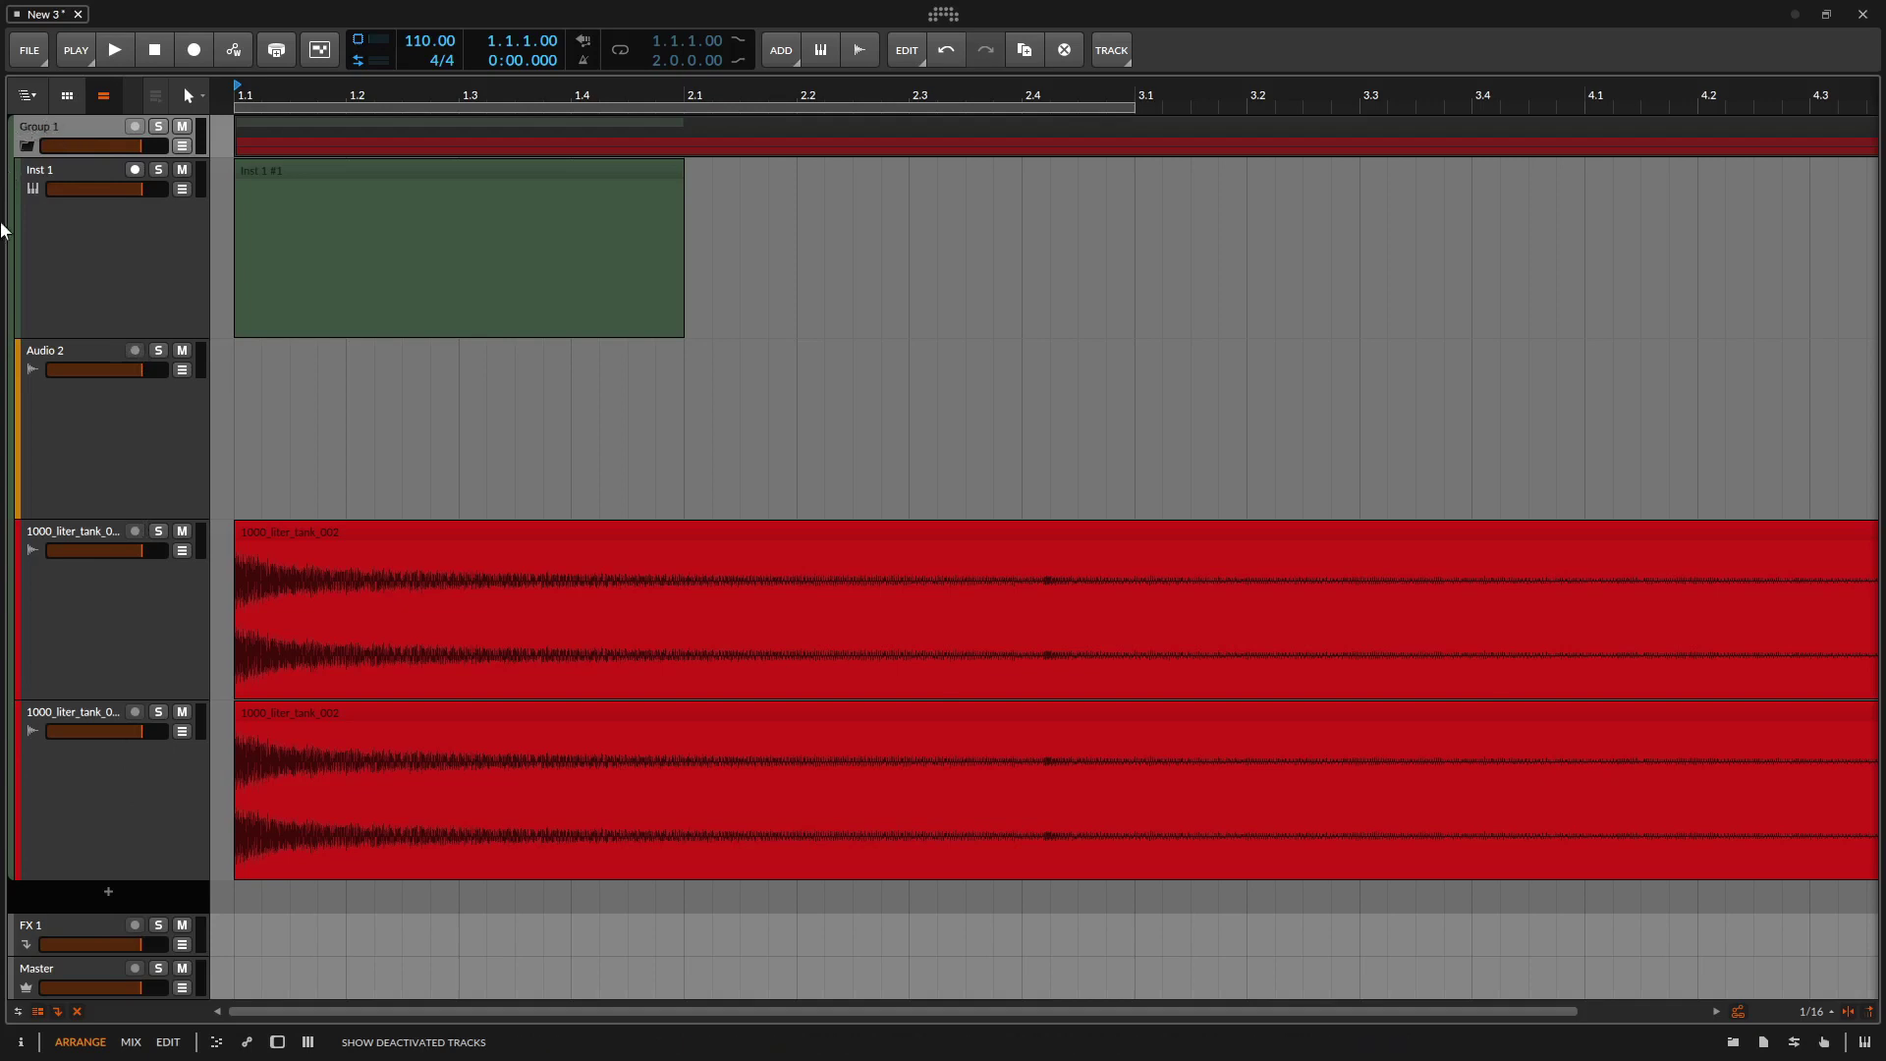
Collapse and expand Group 1, and delete the Audio 2 track from it.
left_click(27, 146)
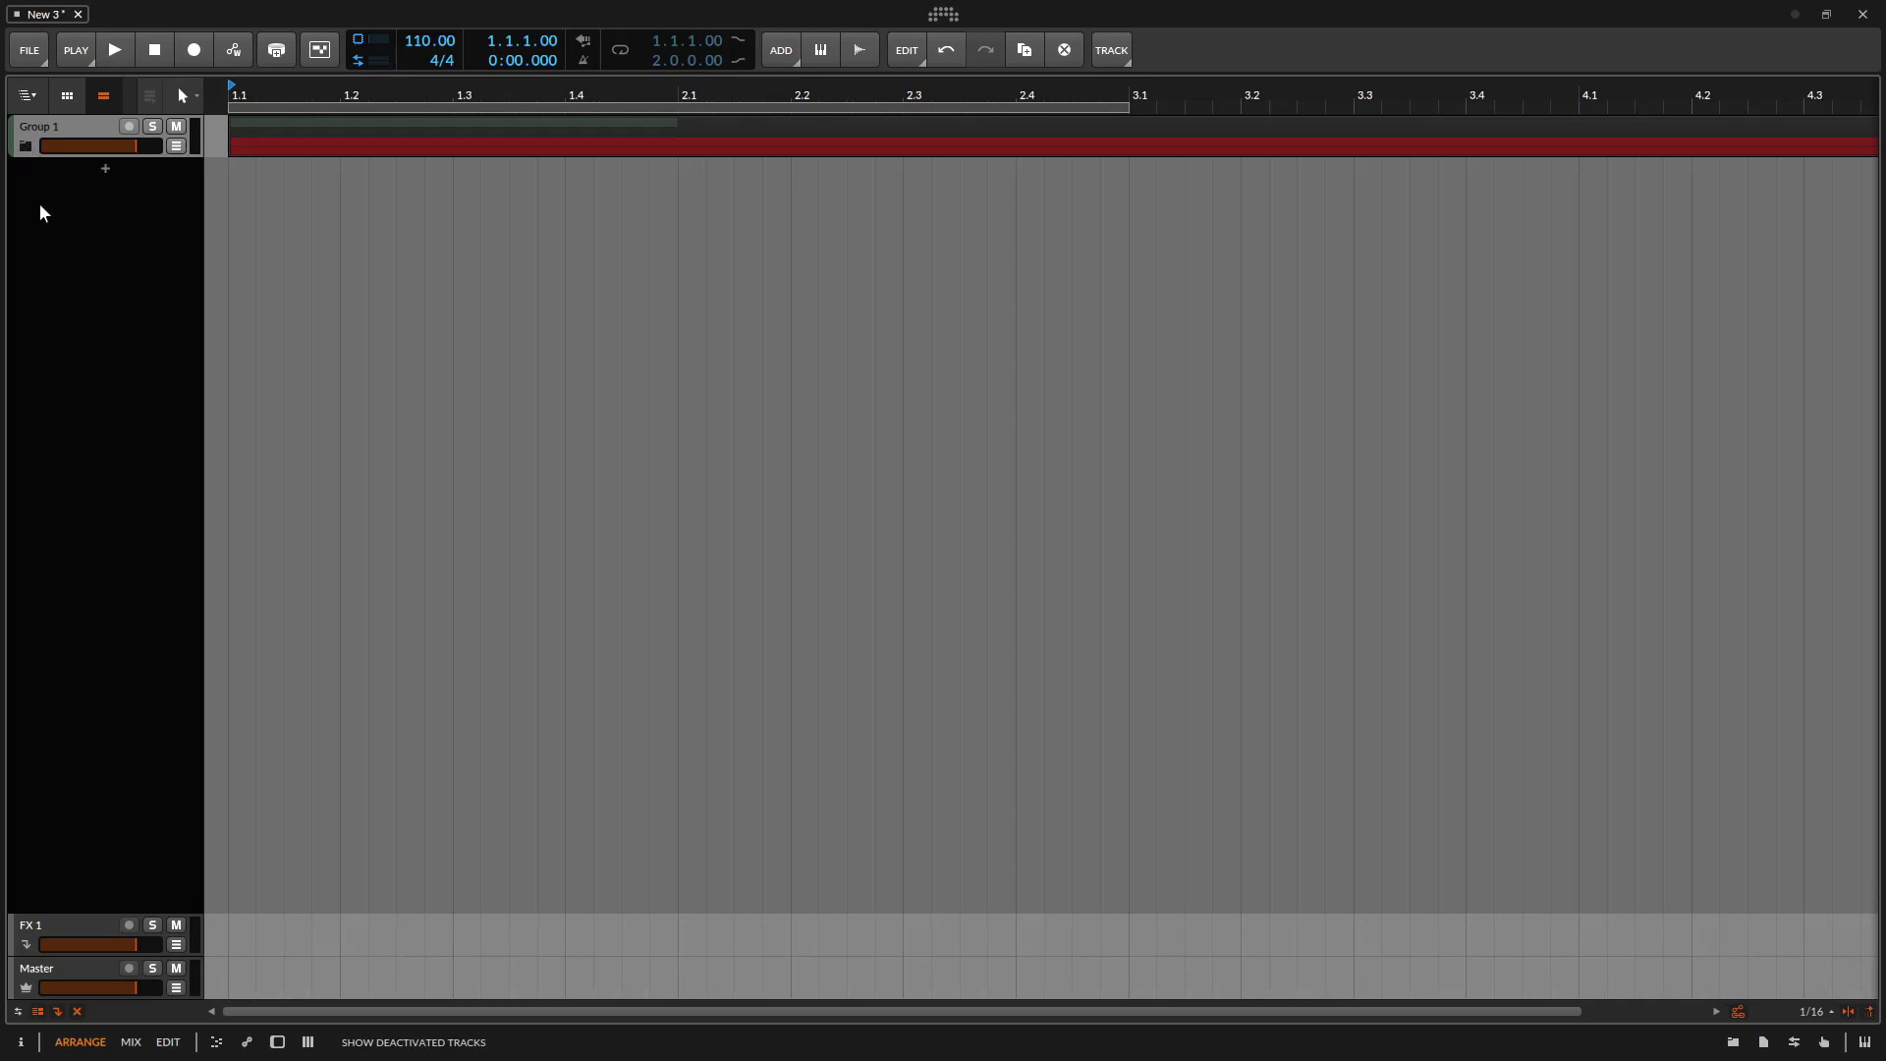
left_click(27, 146)
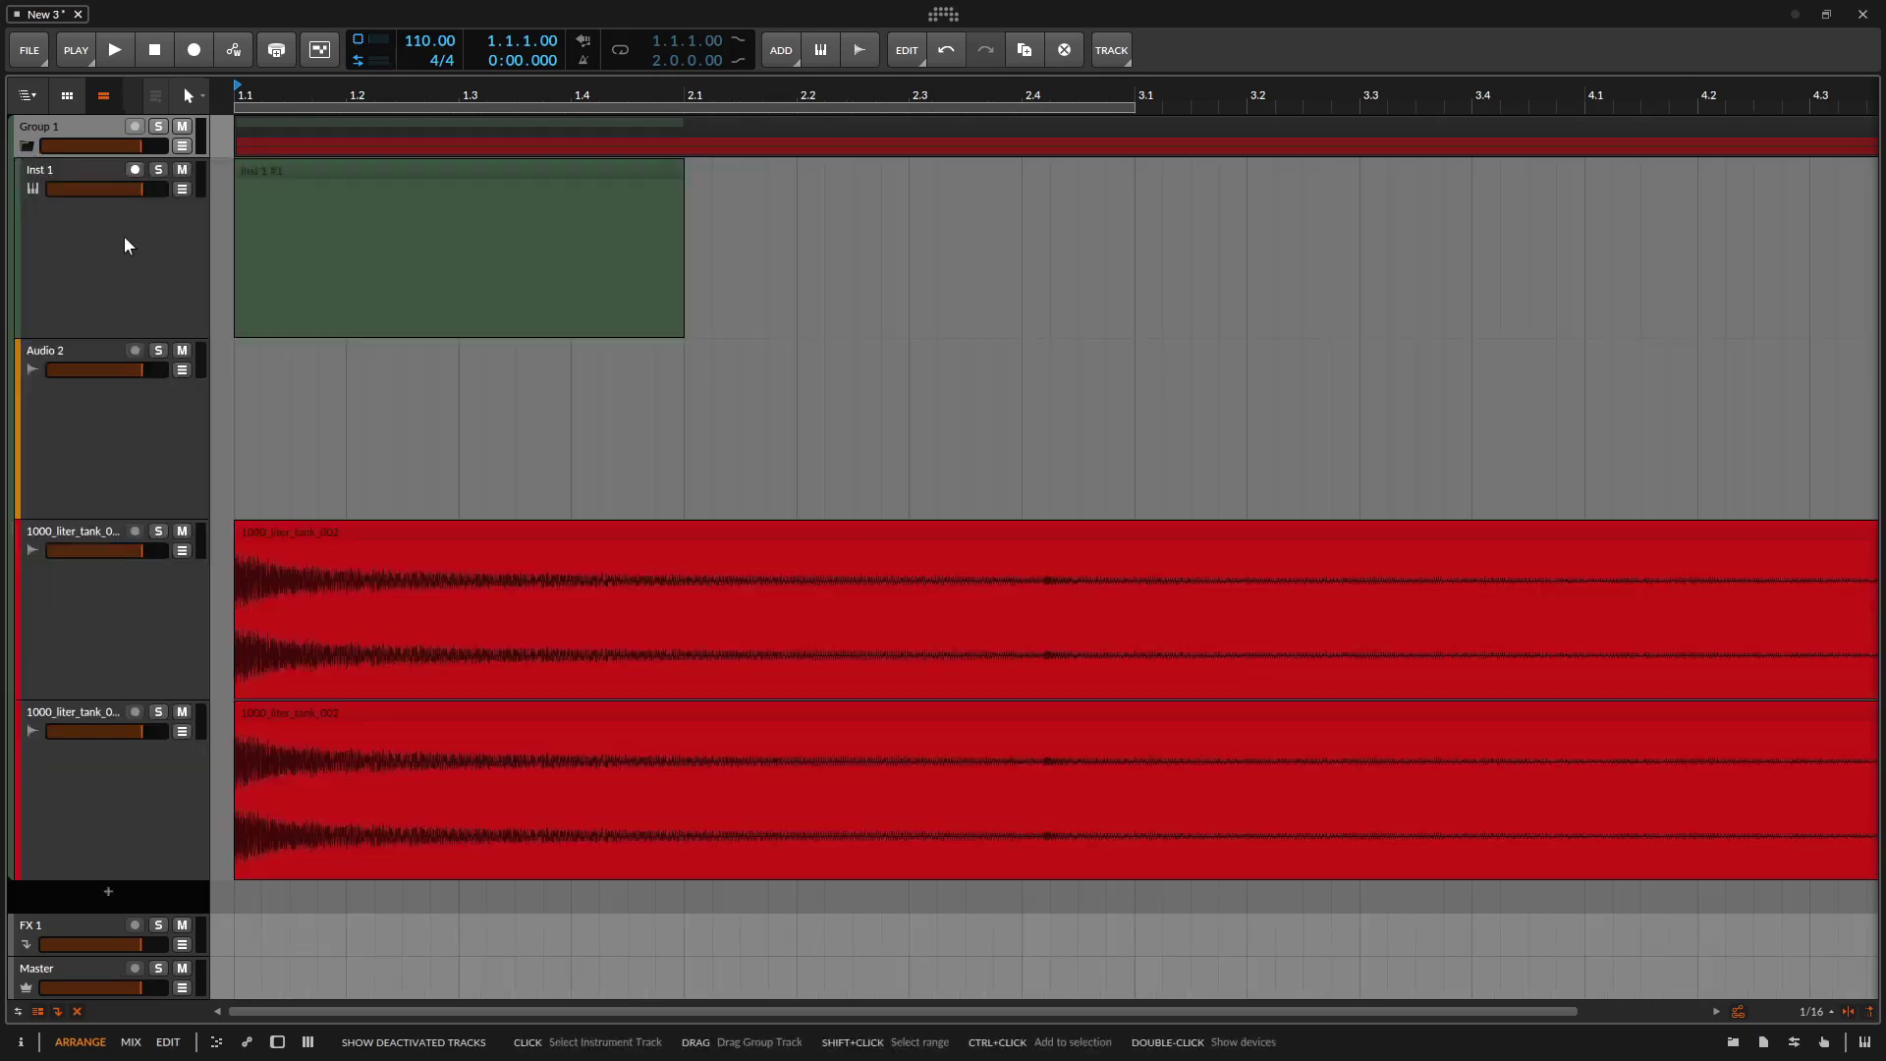
left_click(108, 444)
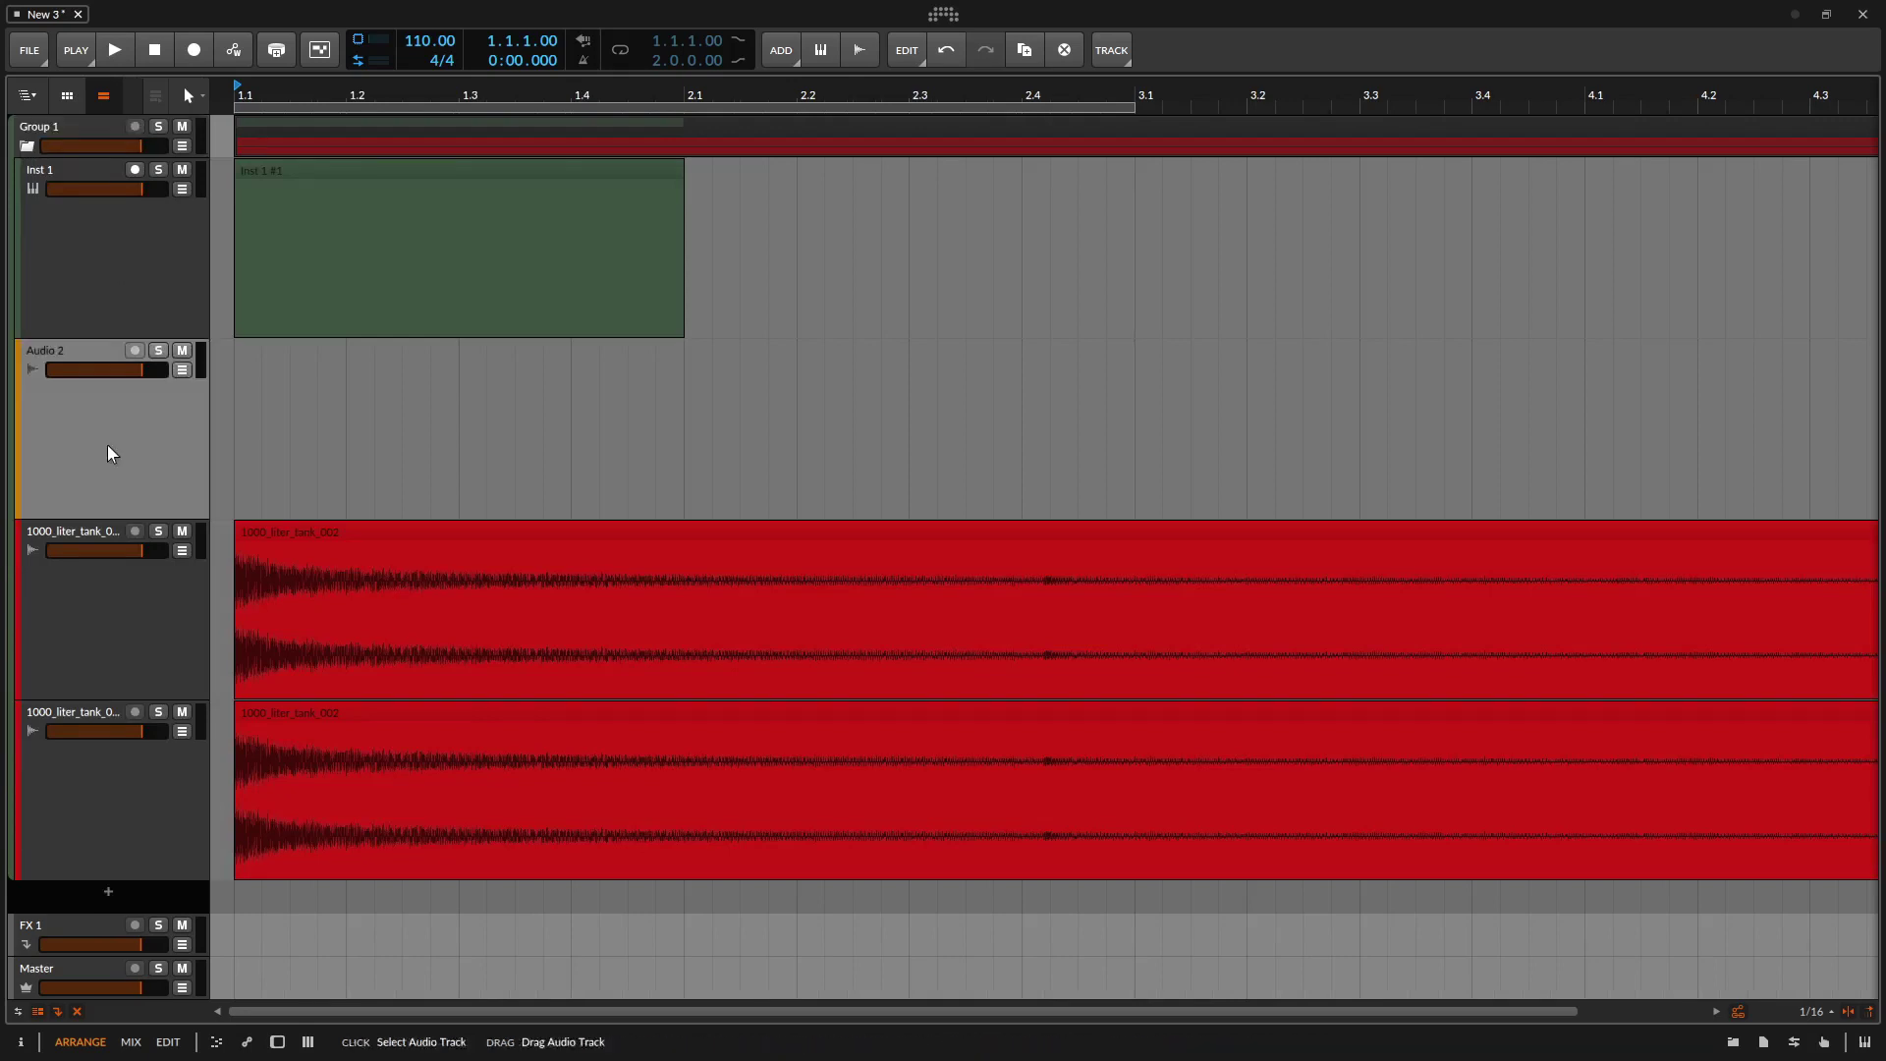
key("Delete")
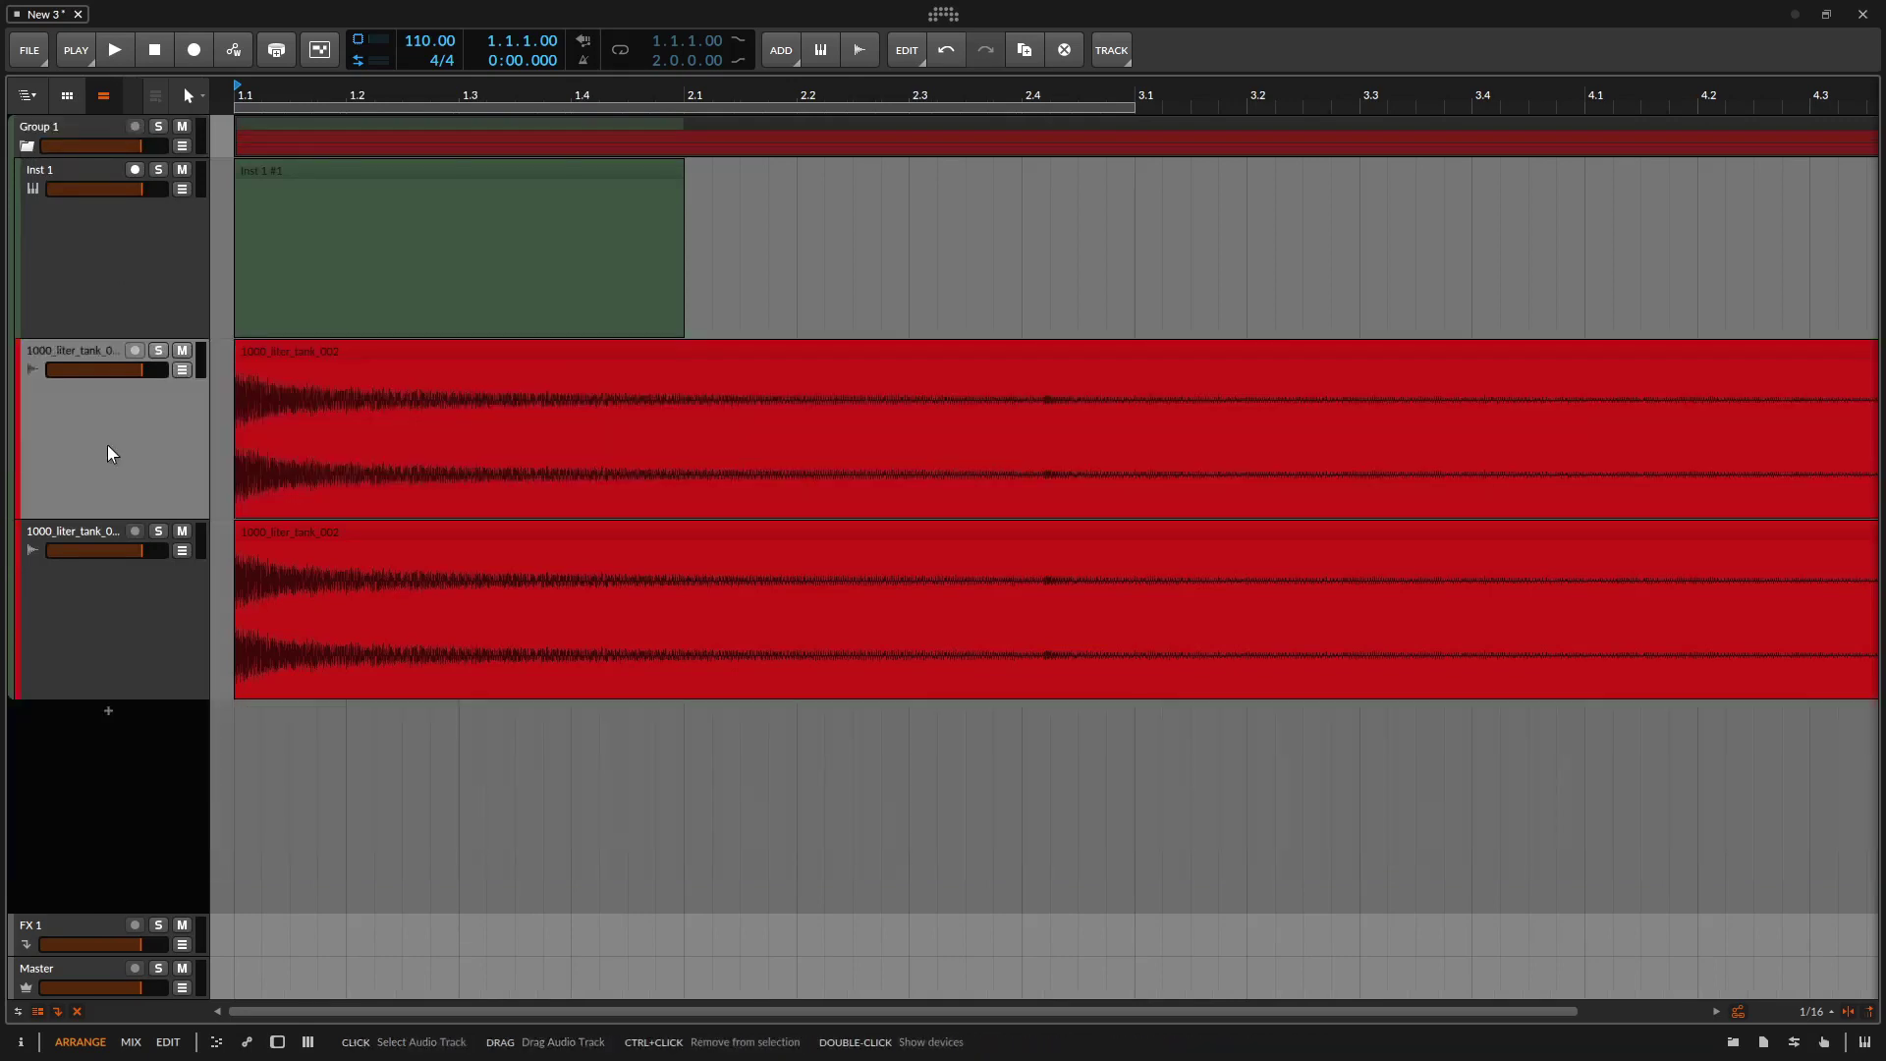
Move the Inst 1 track out of Group 1 to below it, and collapse the group.
left_click(122, 256)
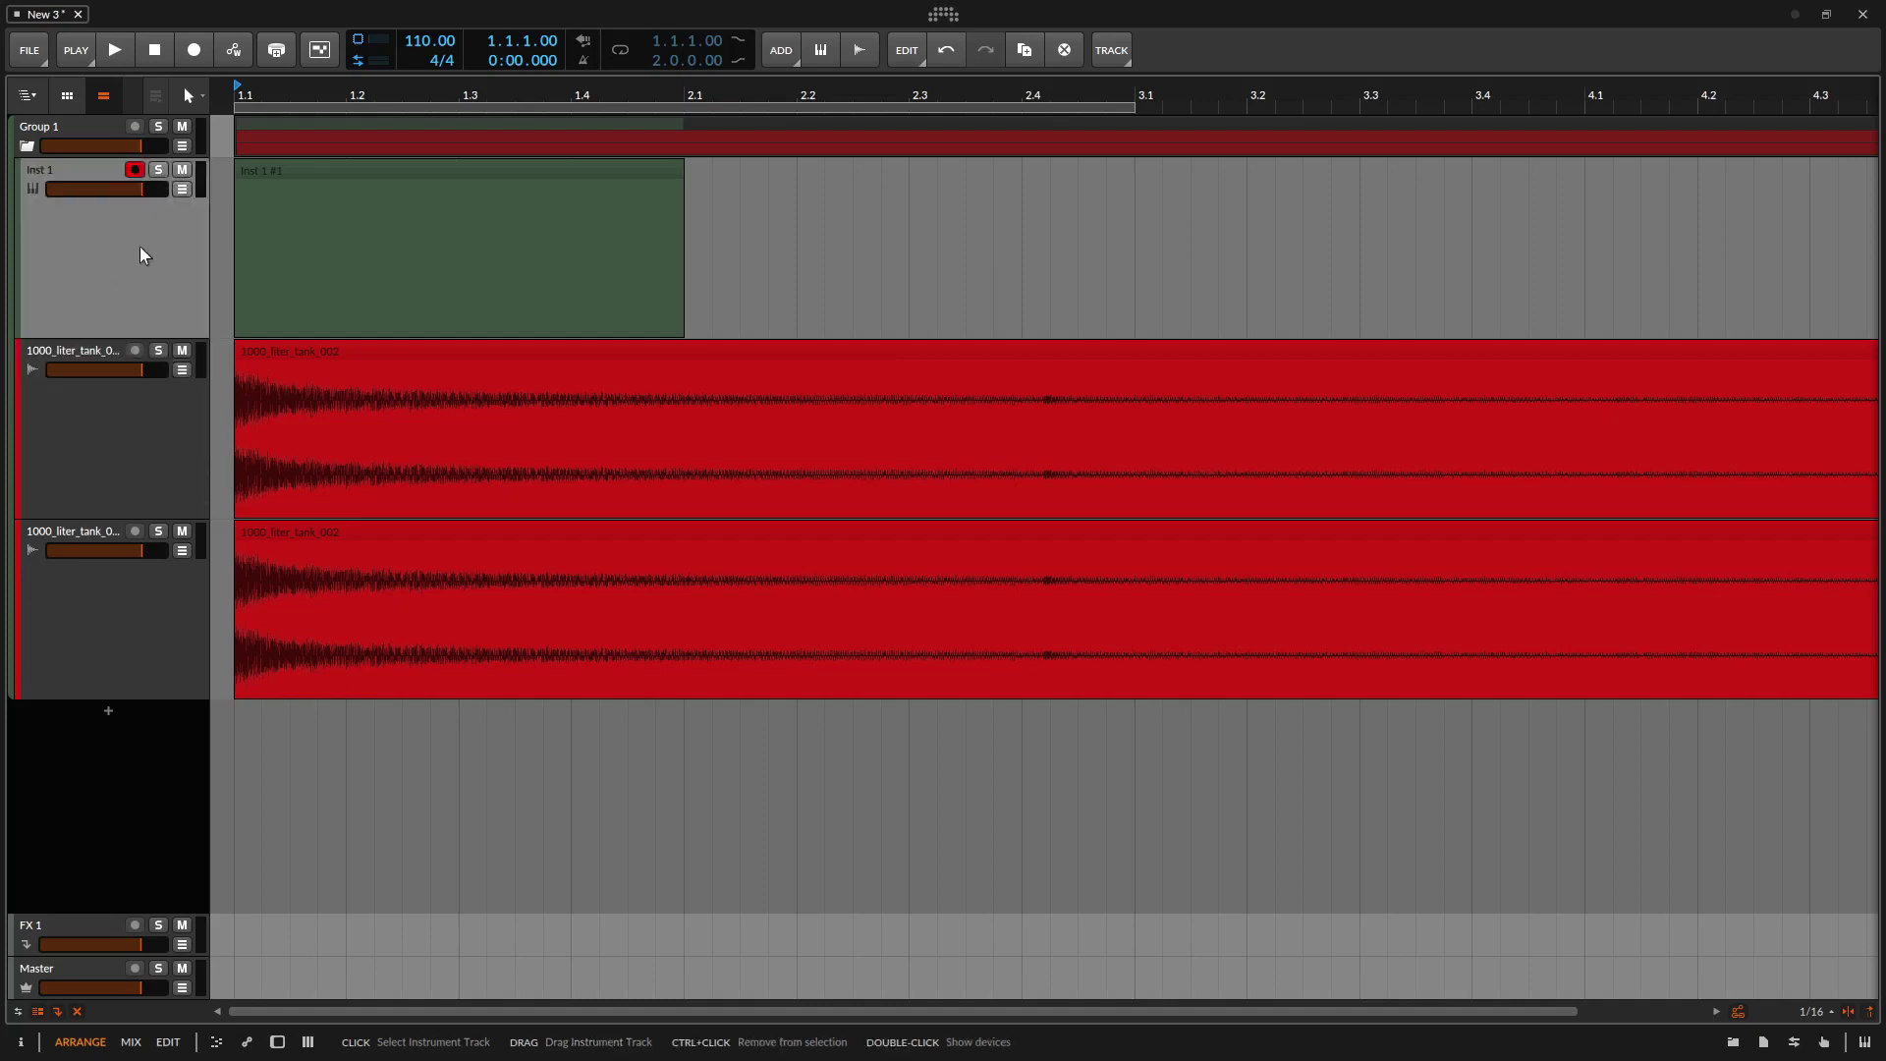
left_click_drag(126, 246, 125, 772)
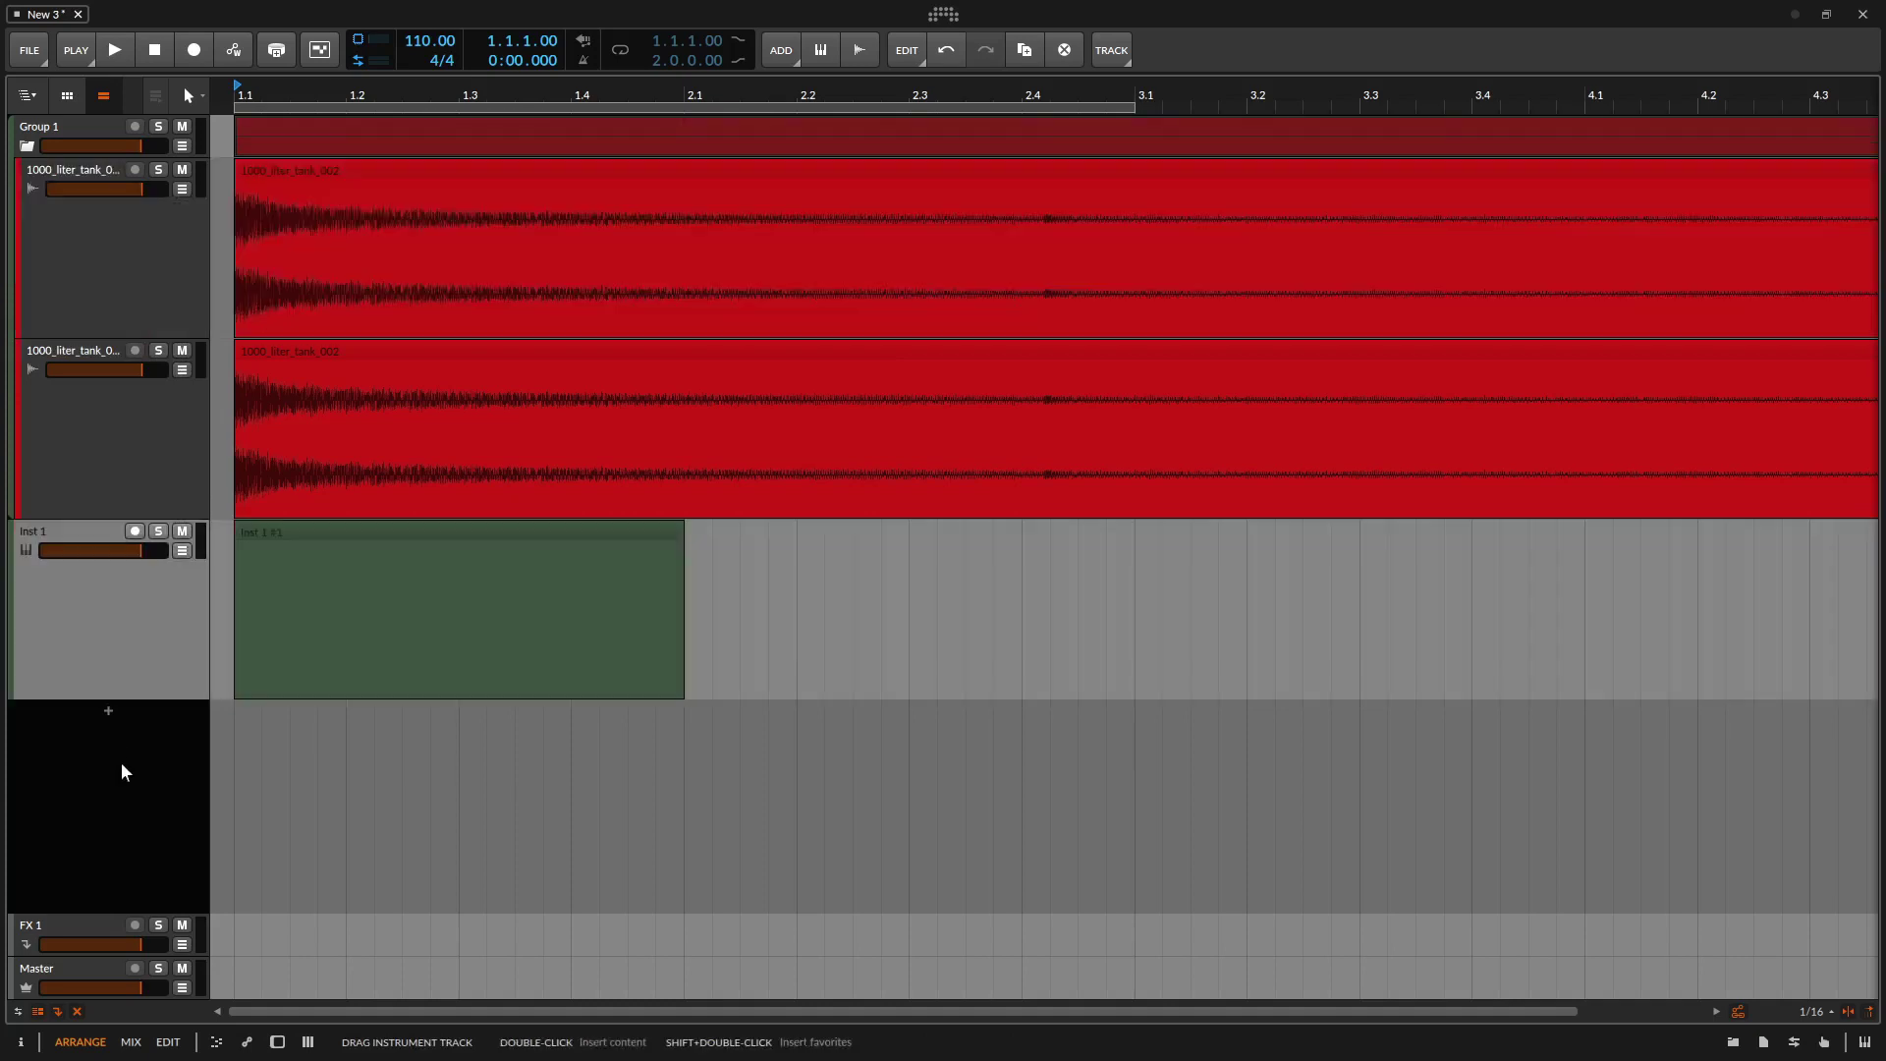
left_click(27, 145)
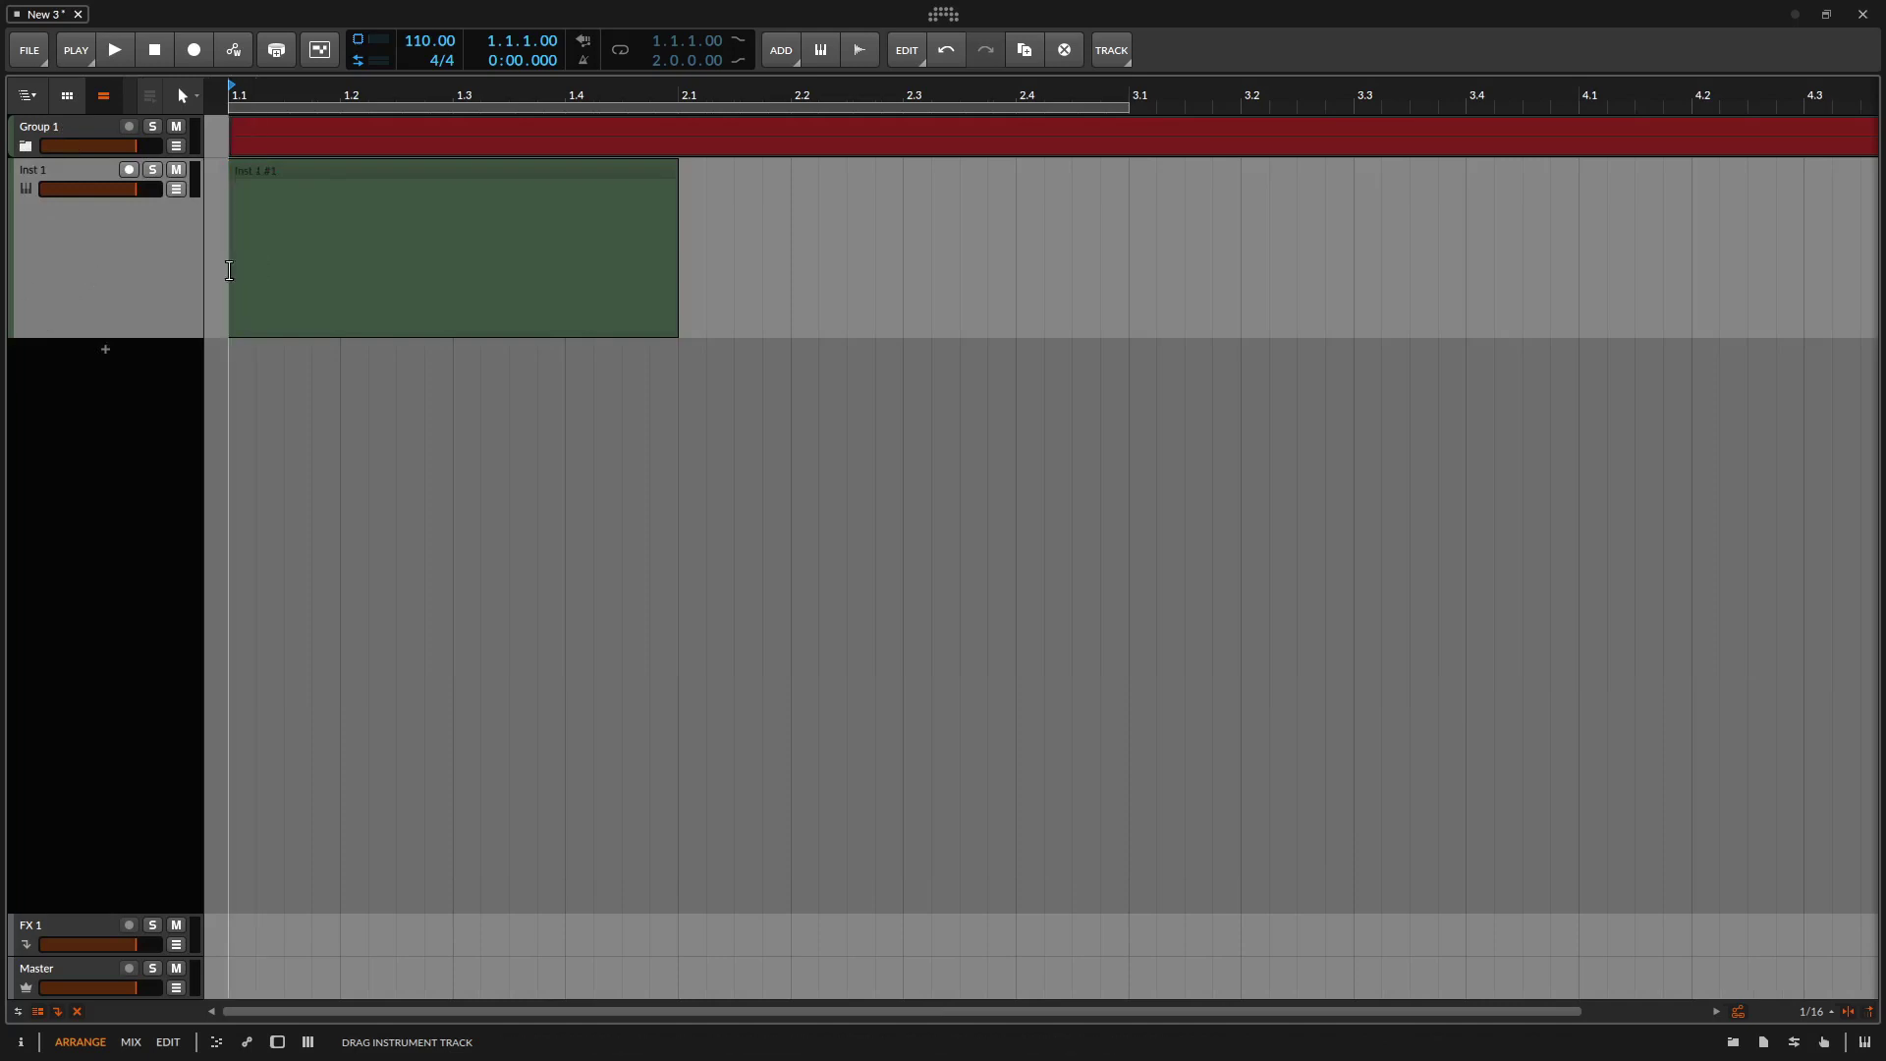
Enter Group 1 to view only its tracks, and return to the project level.
left_click(21, 99)
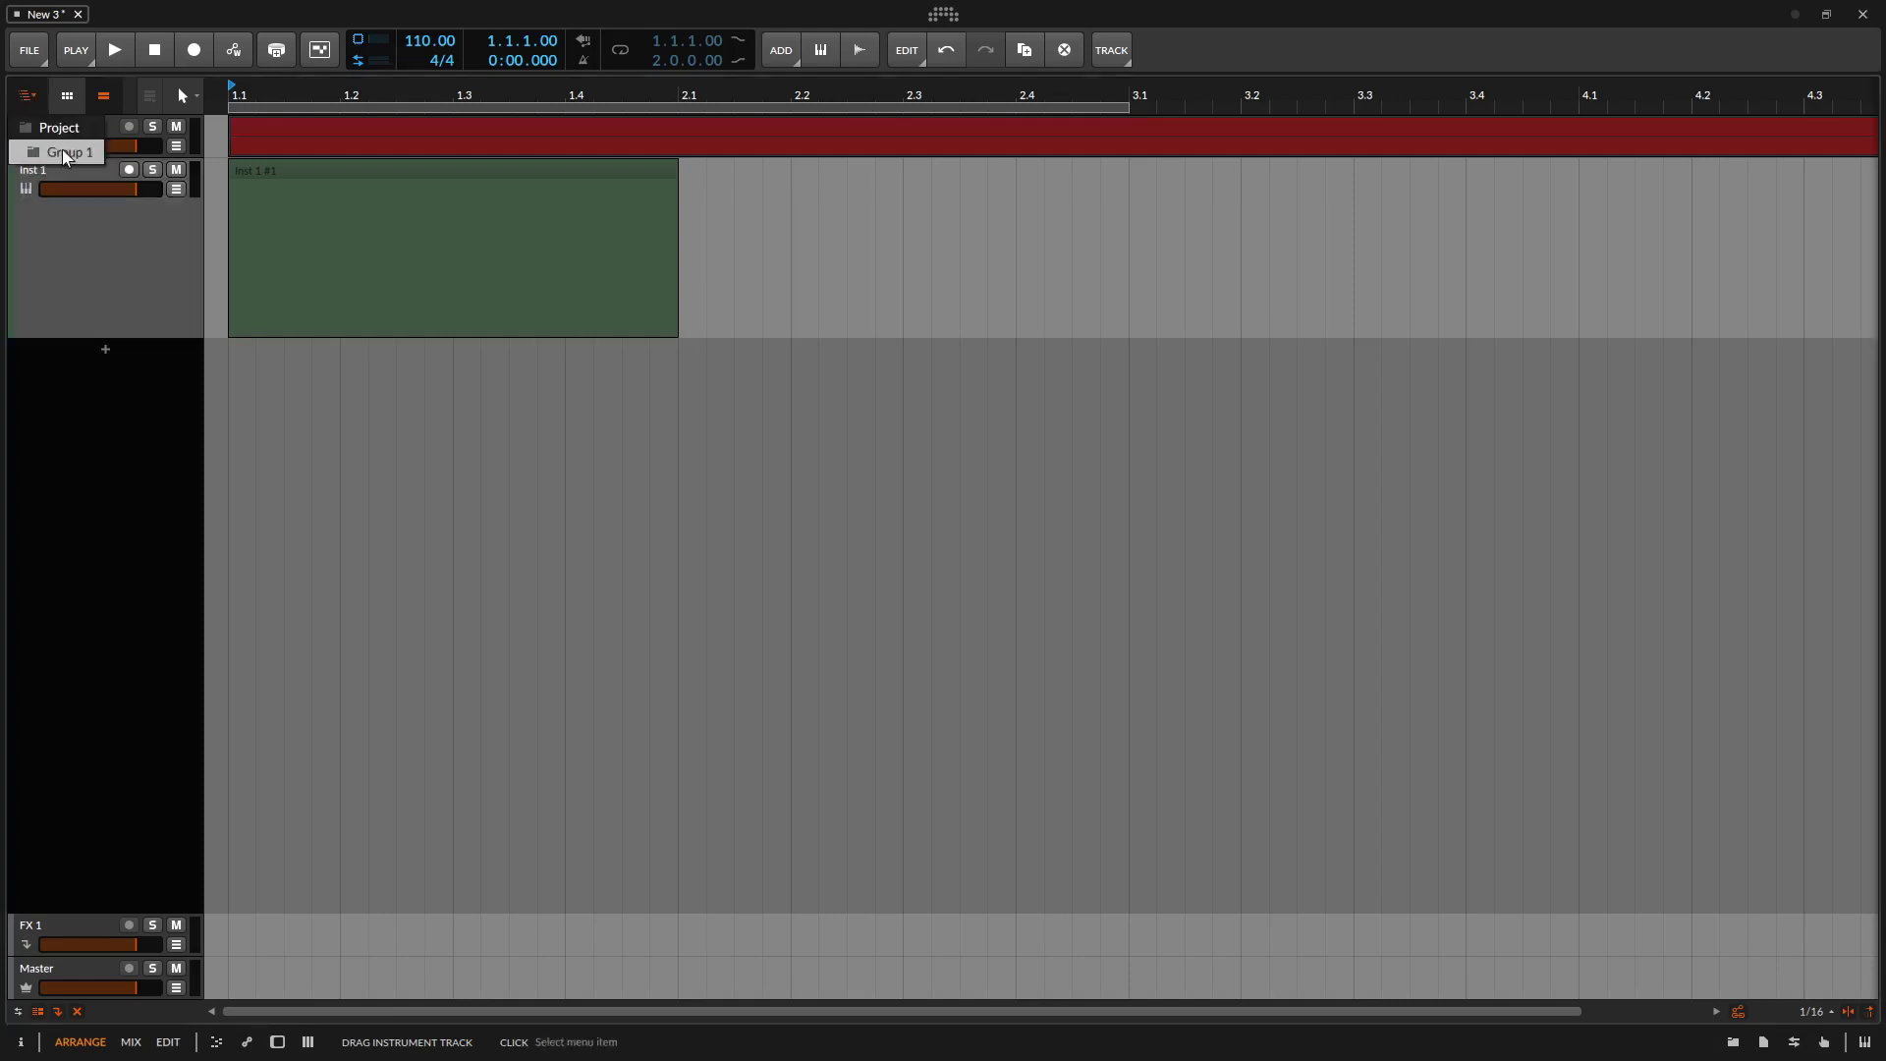
left_click(66, 153)
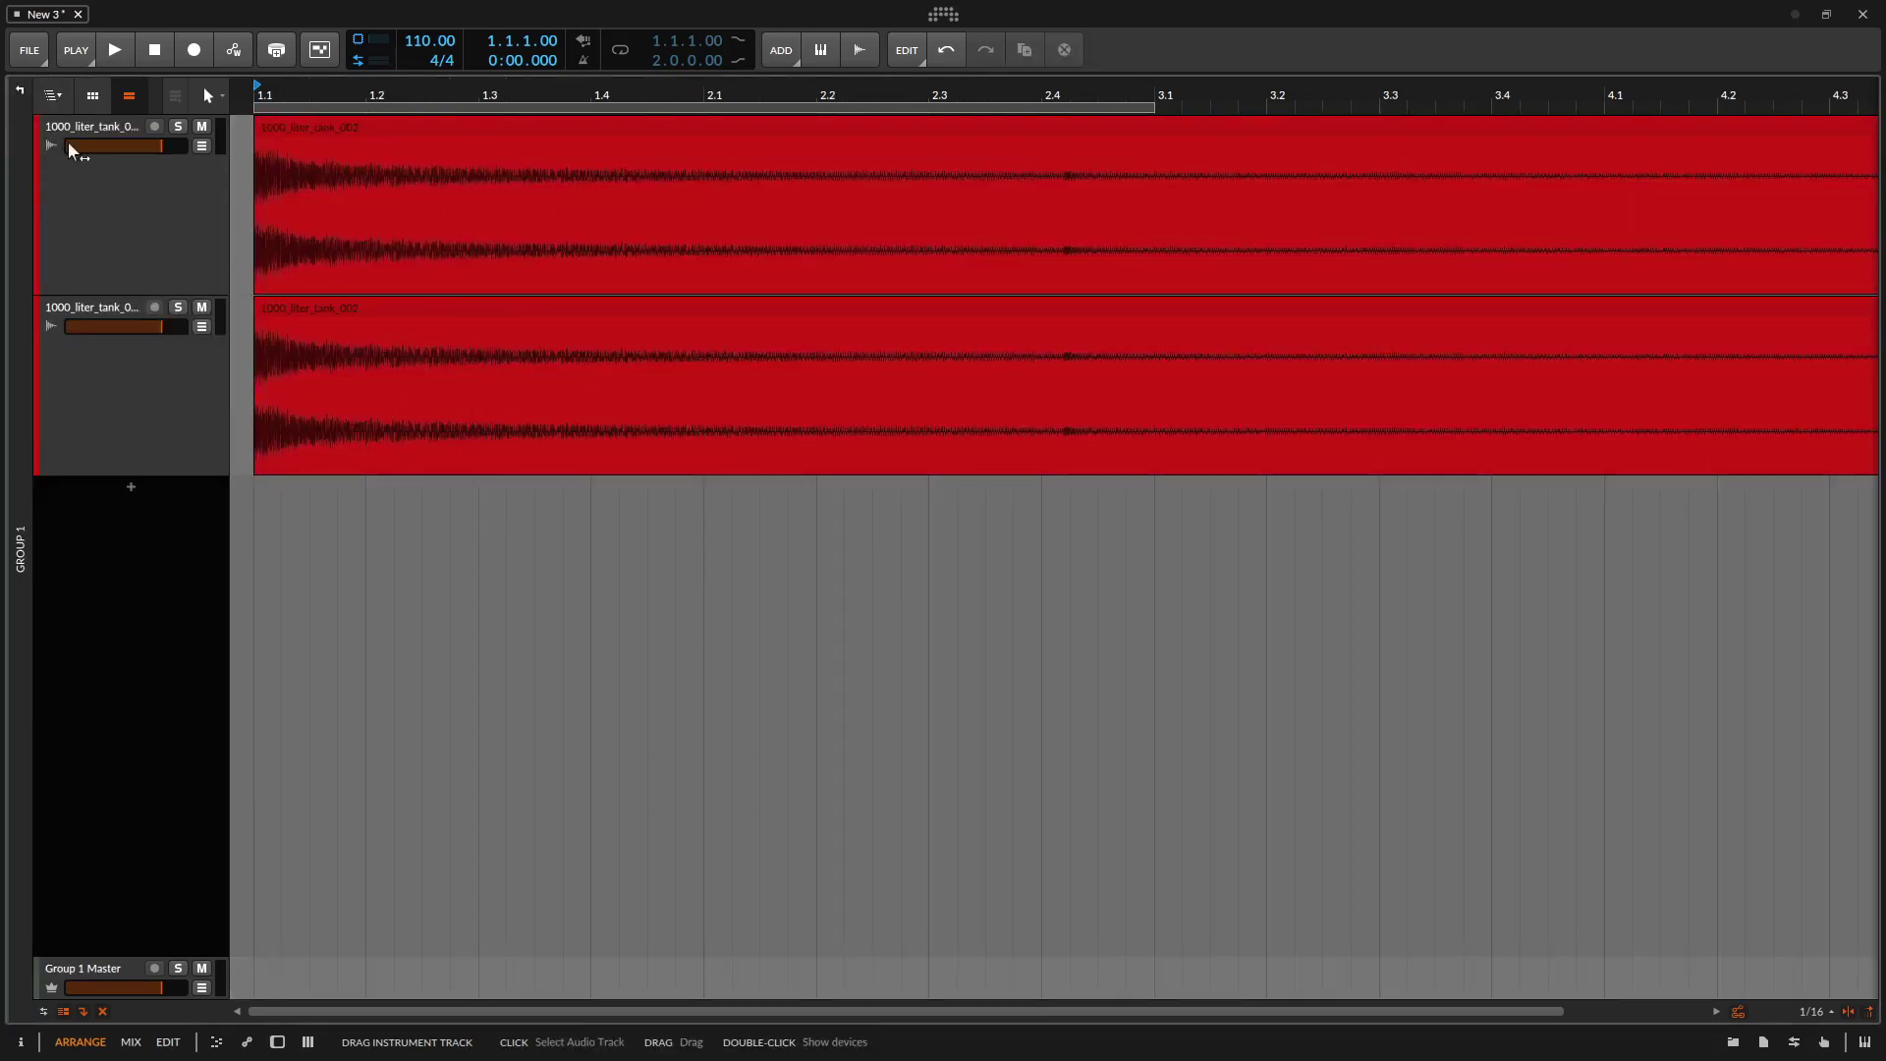
left_click(61, 102)
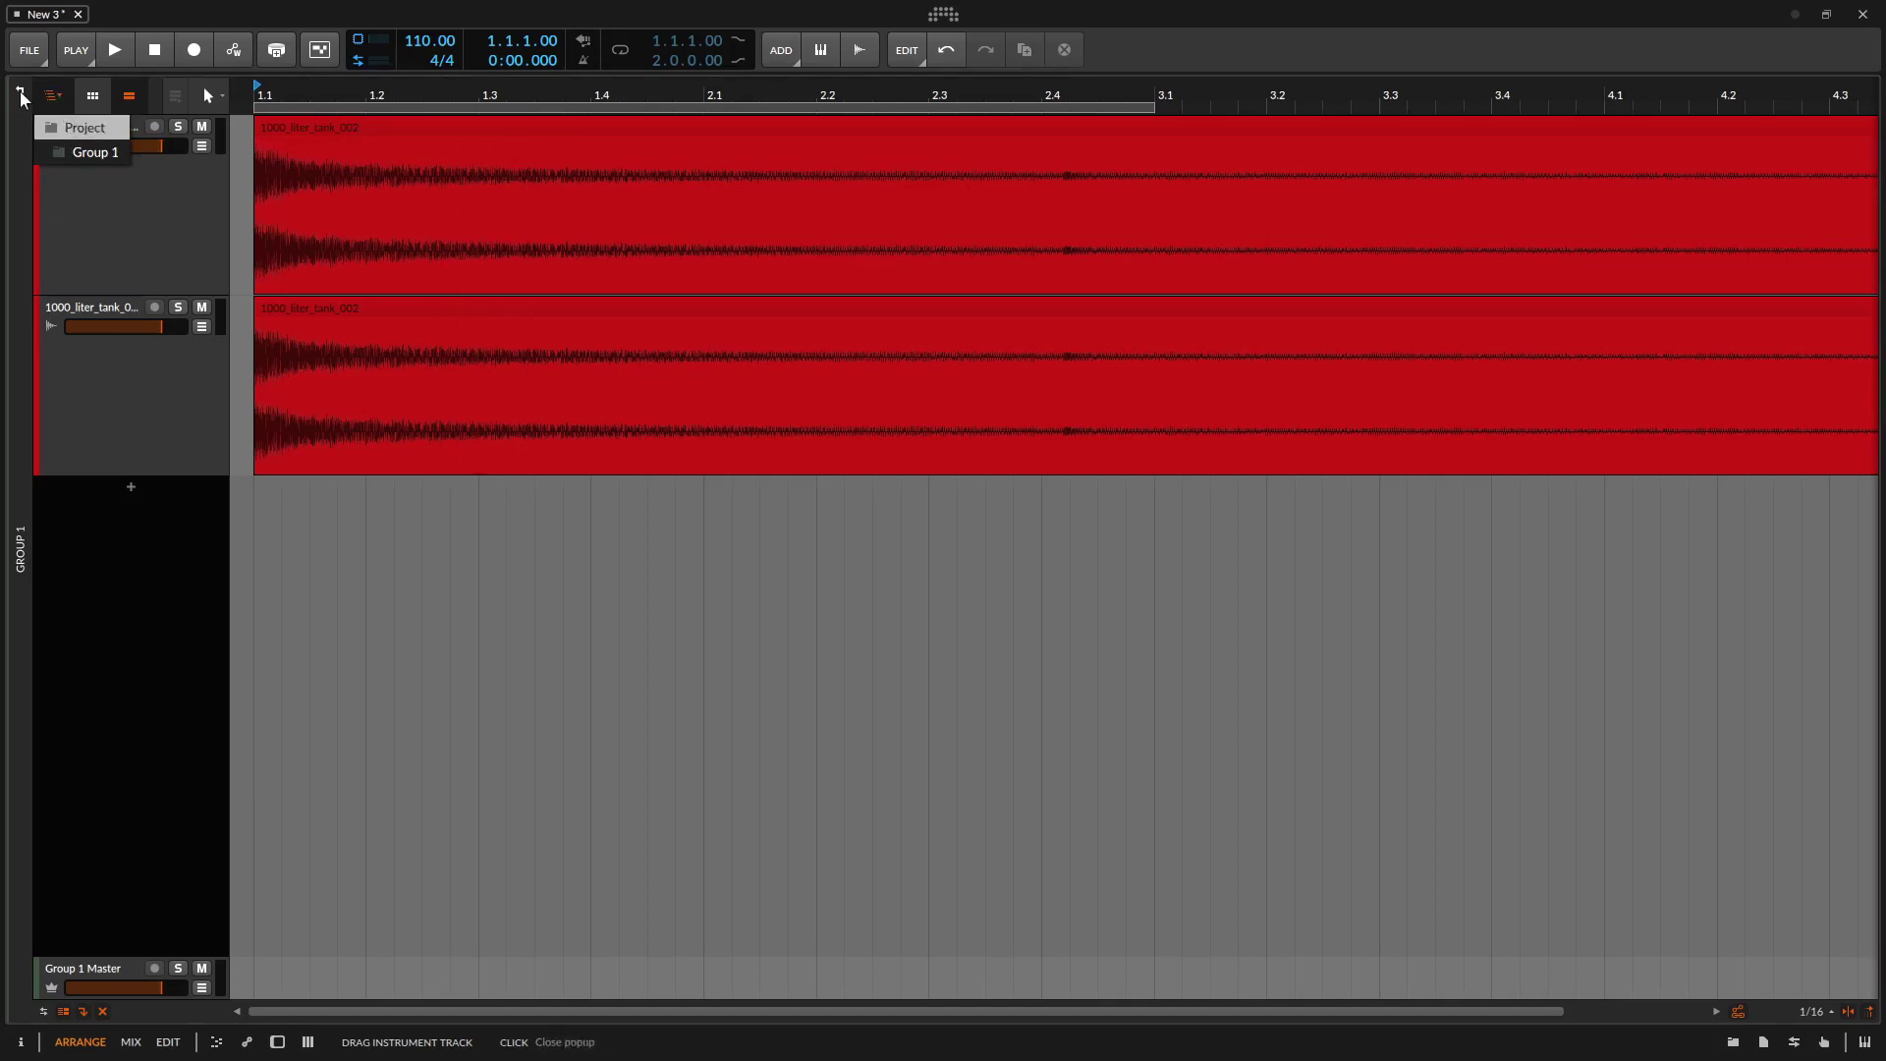
left_click(21, 95)
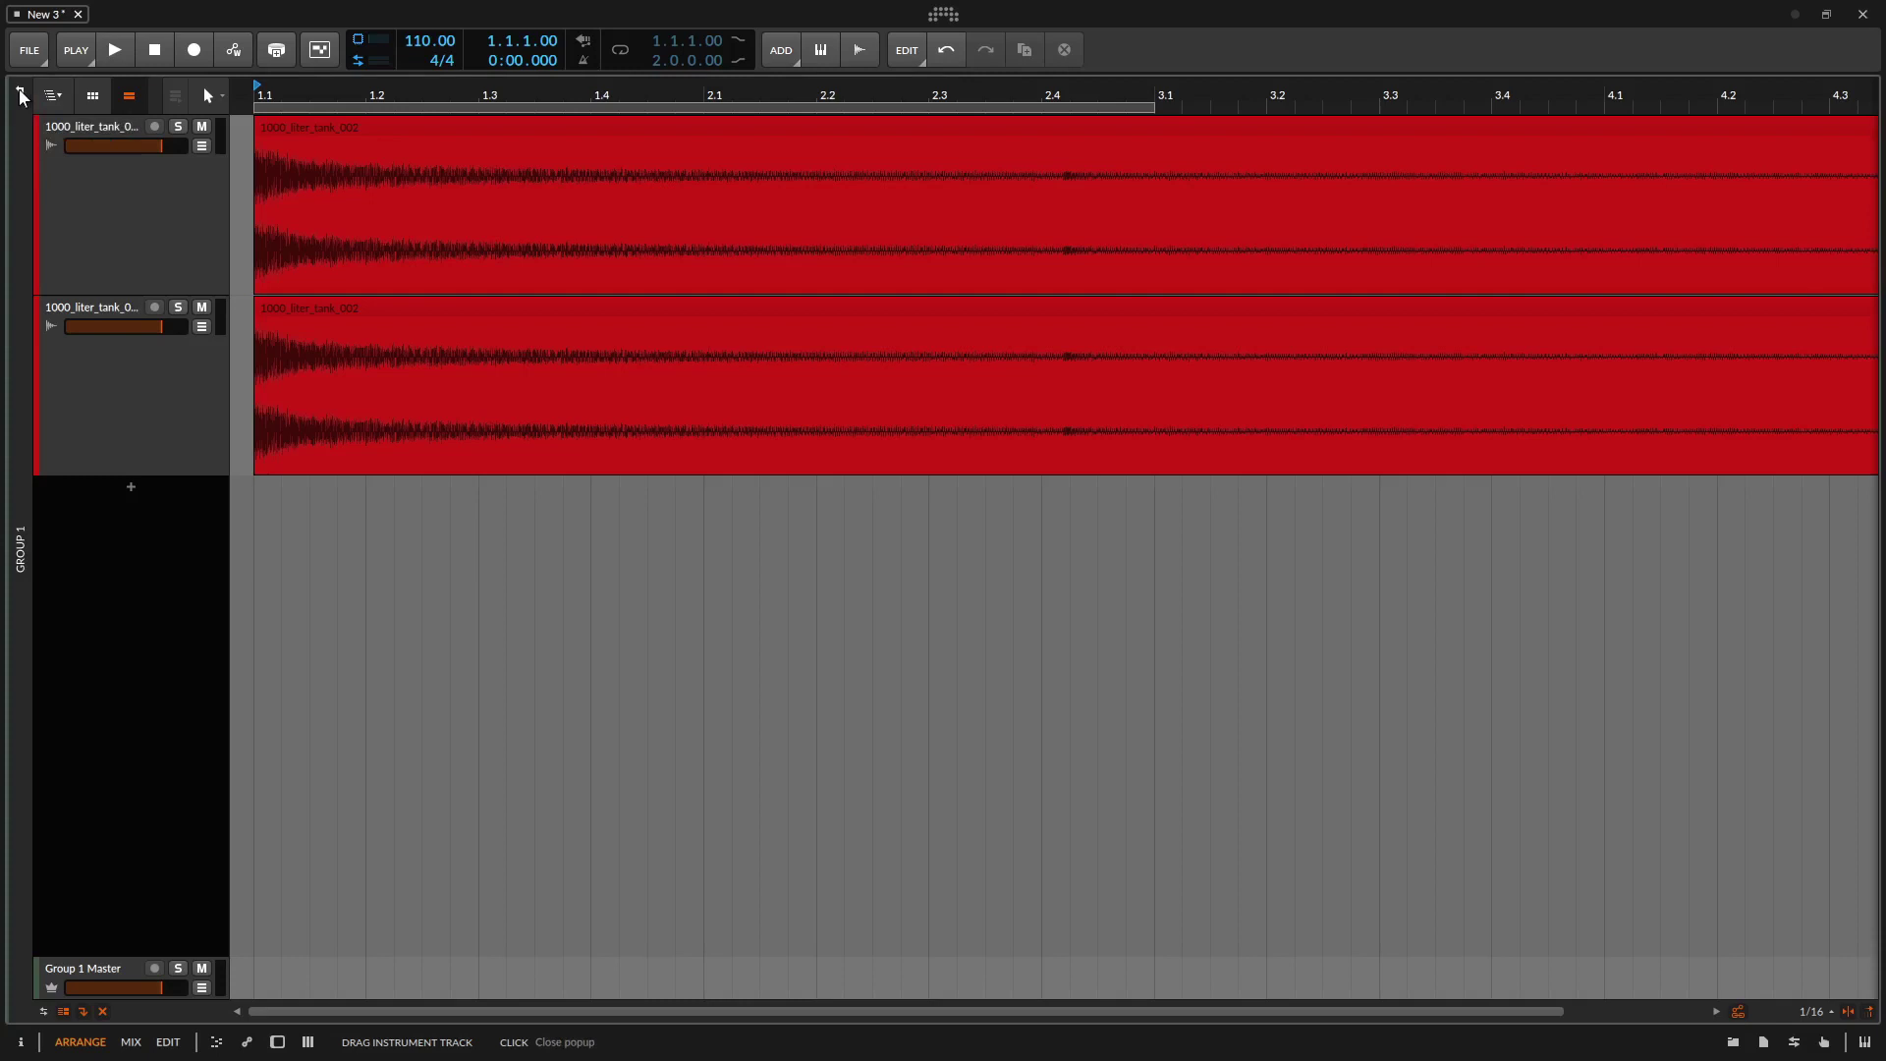
left_click(21, 95)
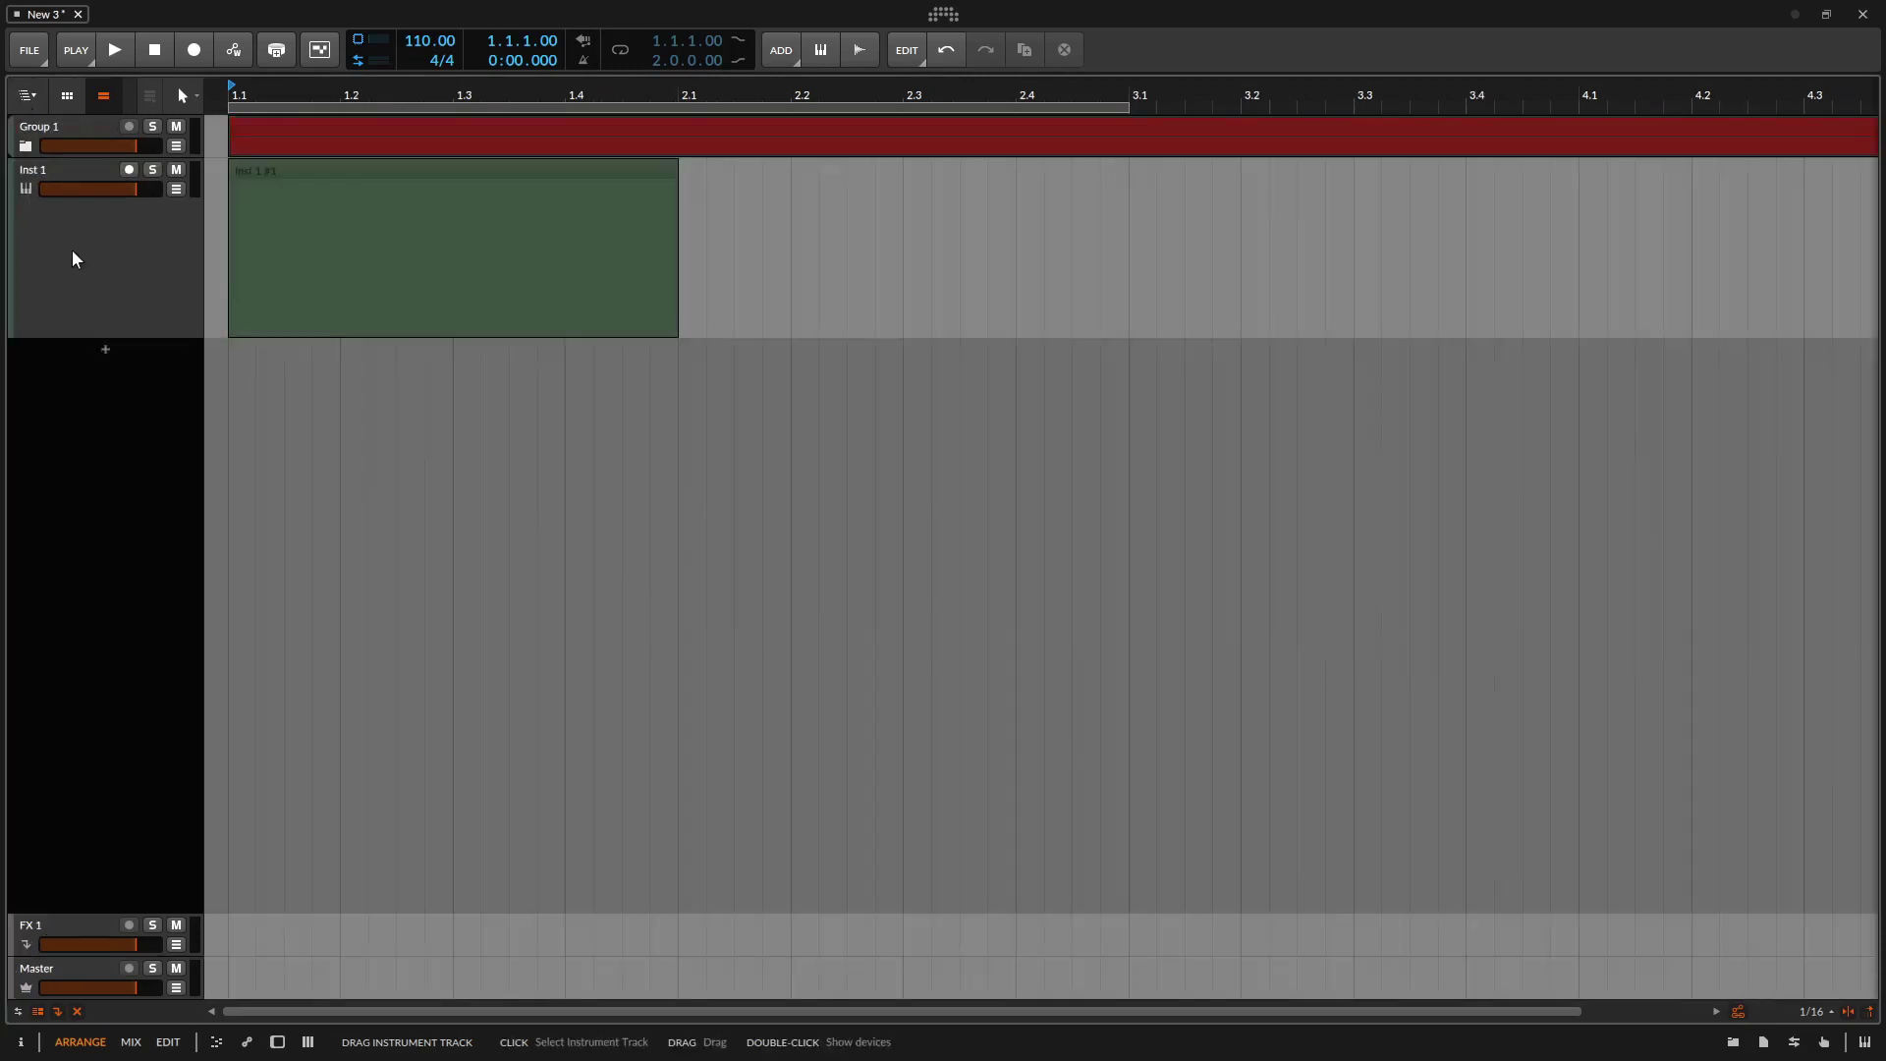
Show the mixer below the arranger, and expand and collapse Group 1 in it.
key("m")
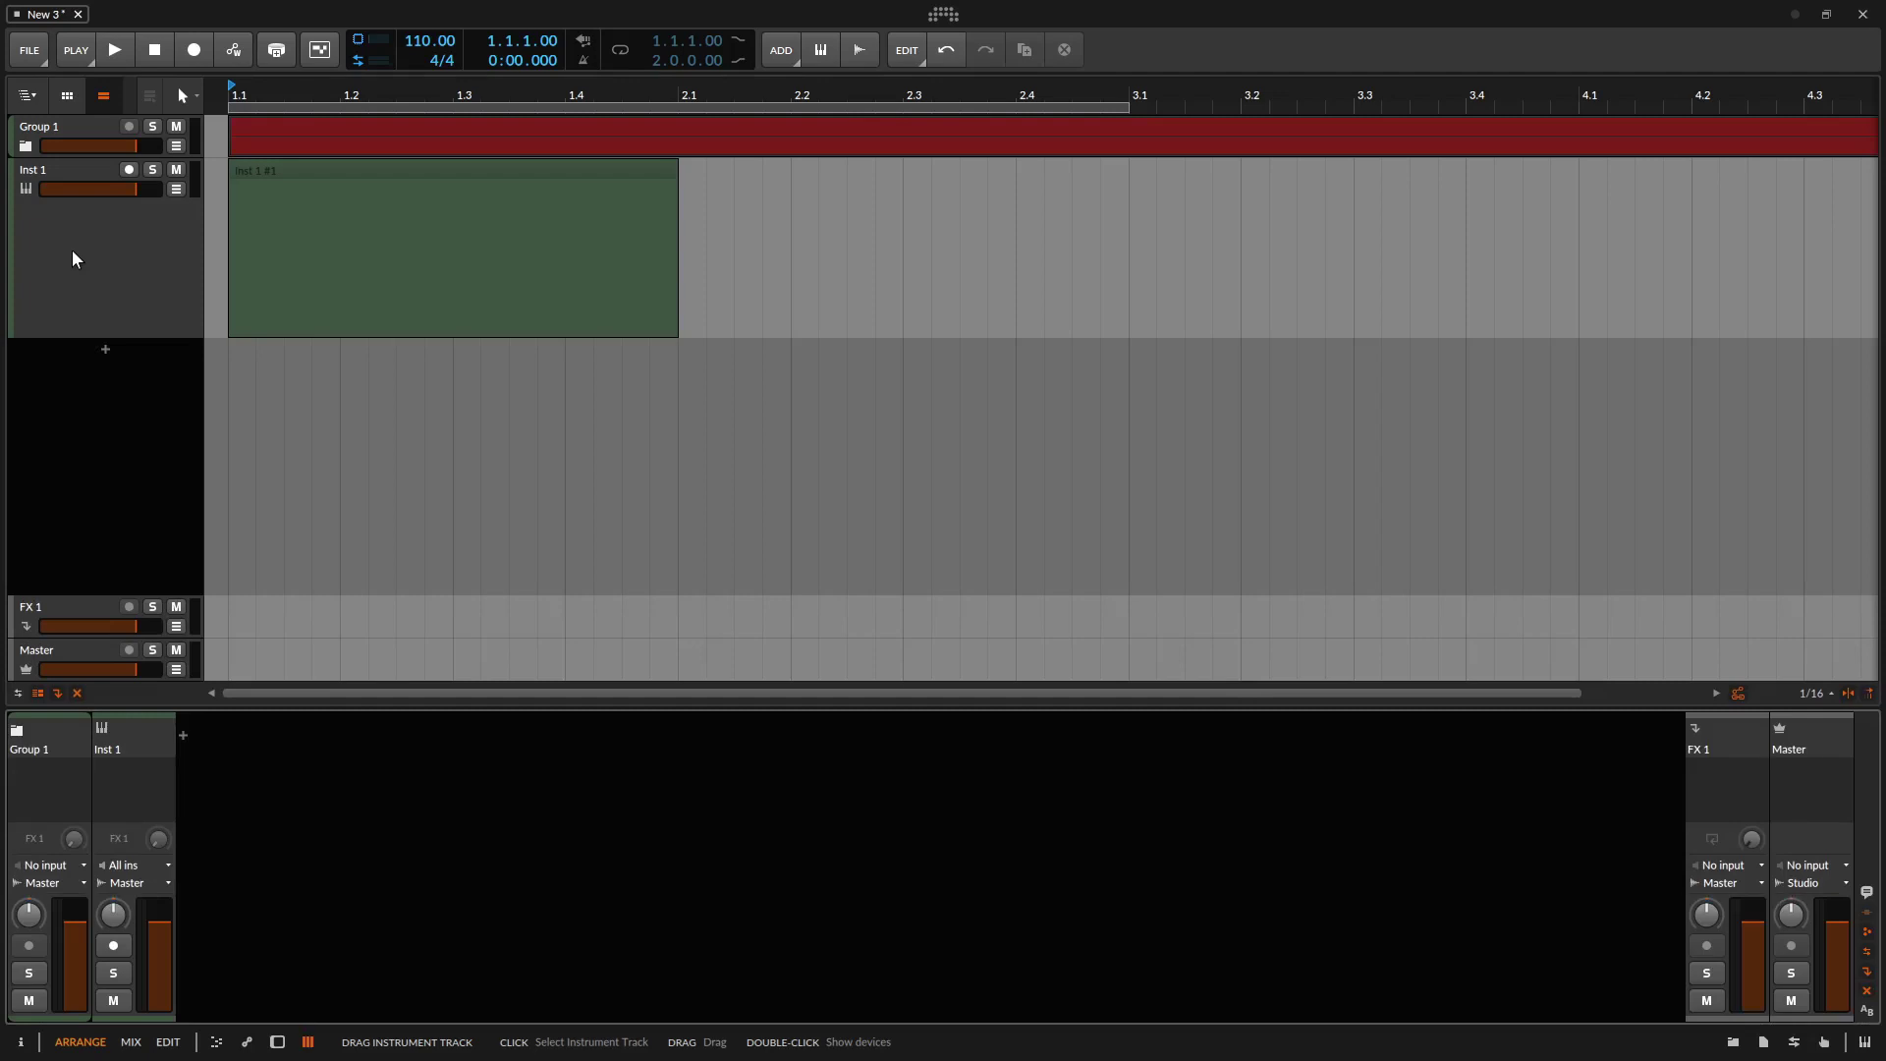
left_click(20, 732)
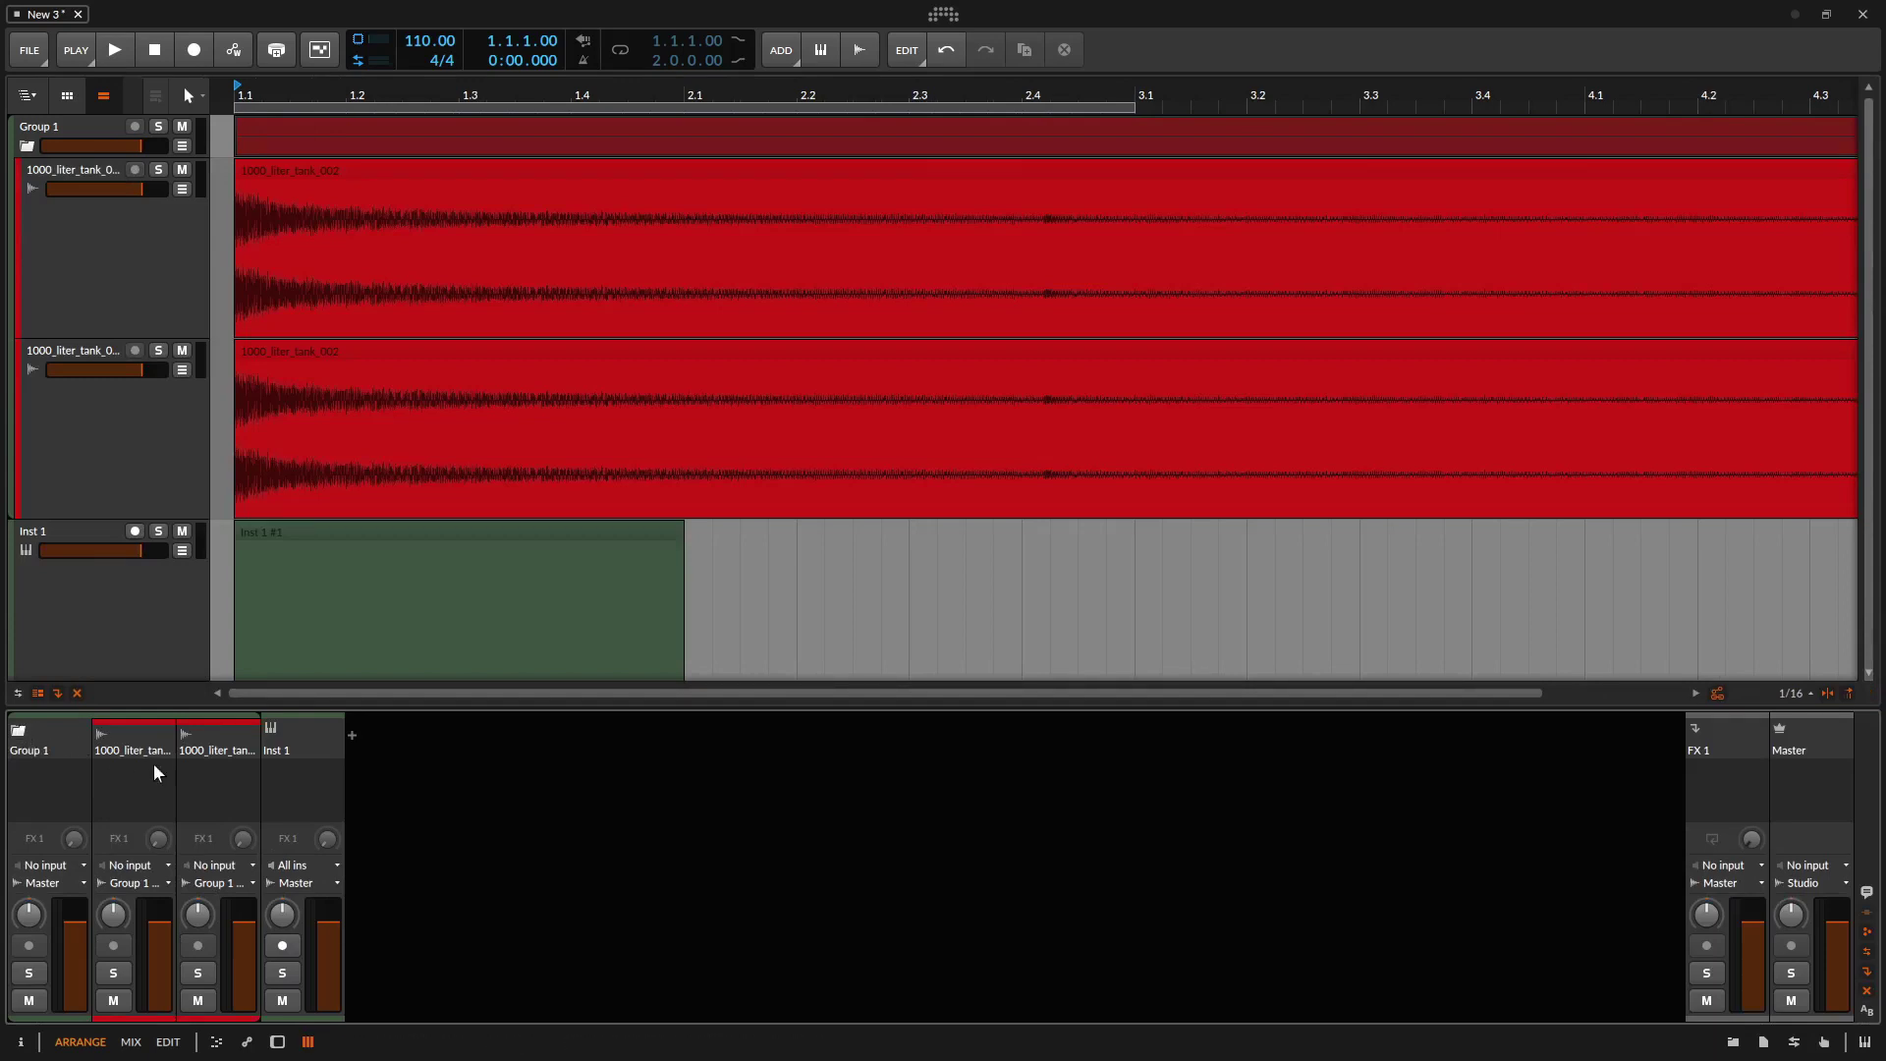
left_click(18, 732)
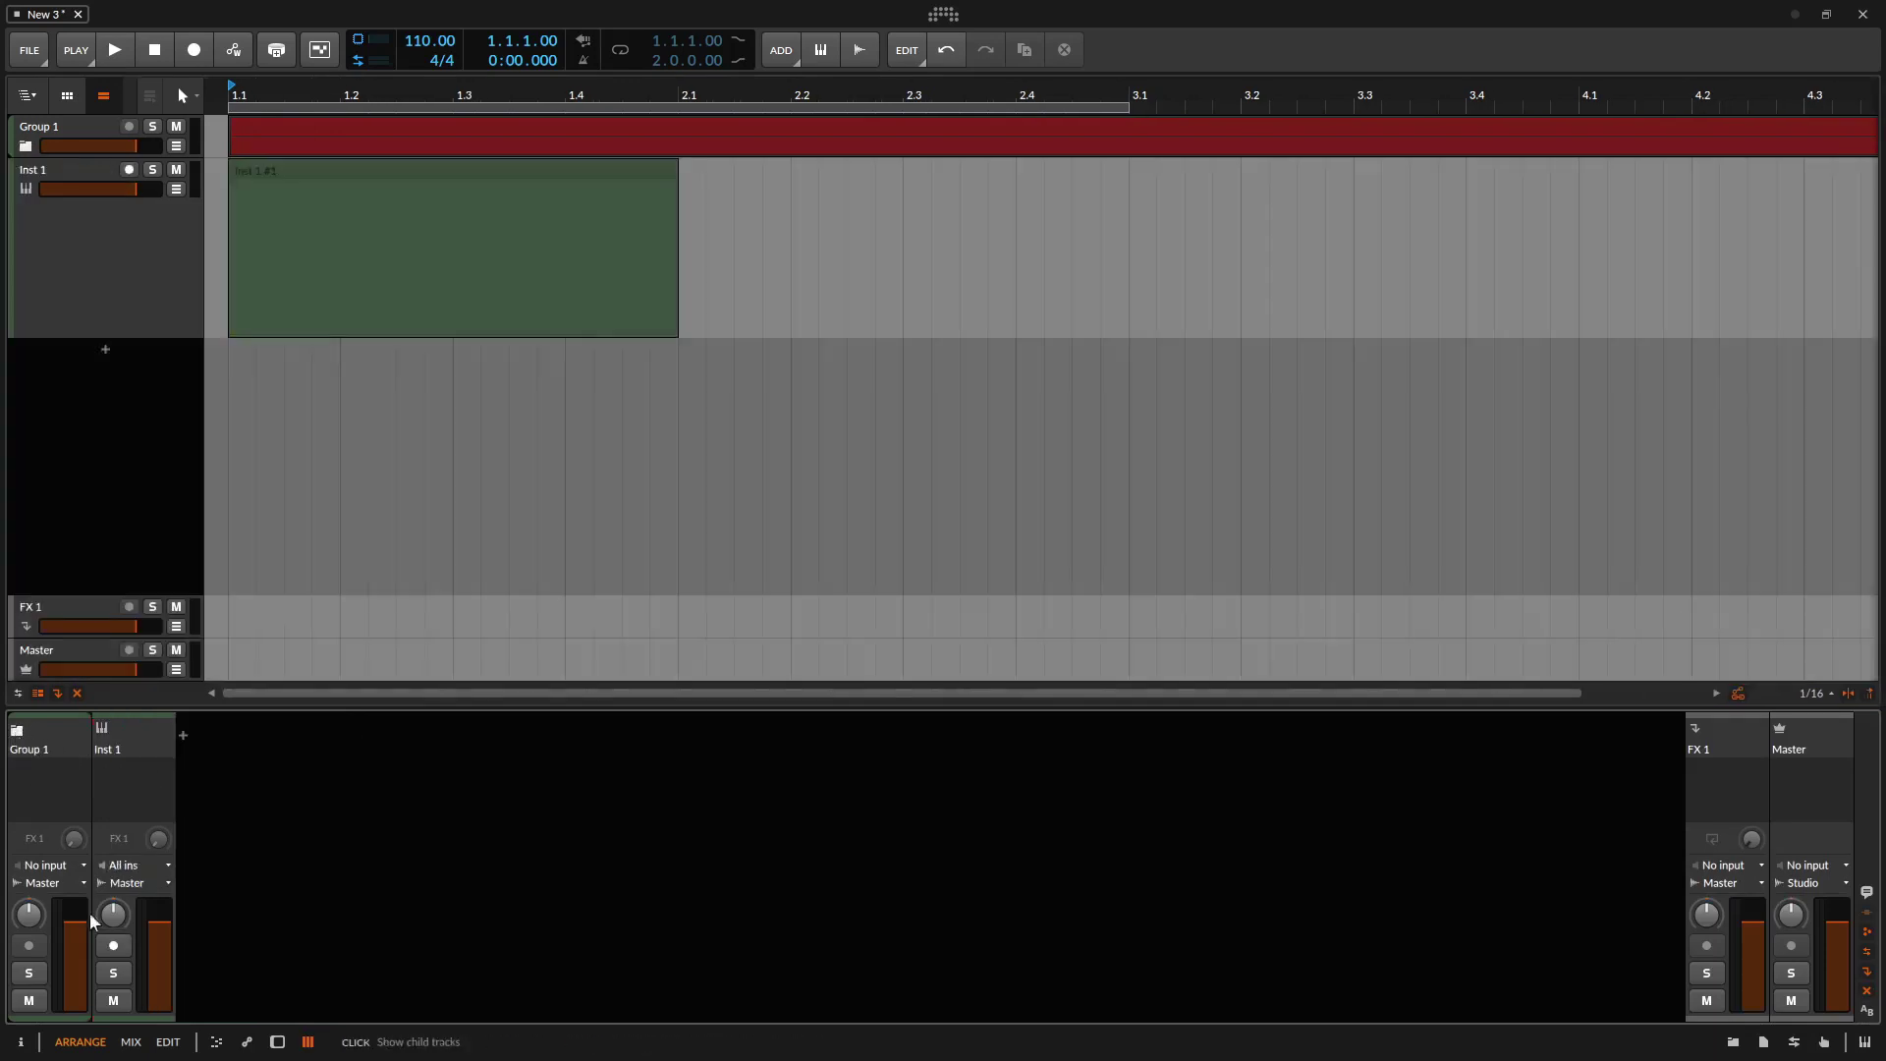
Expand and collapse Group 1 in the Mix view, and return to the Arrange view with the mixer hidden.
left_click(131, 1042)
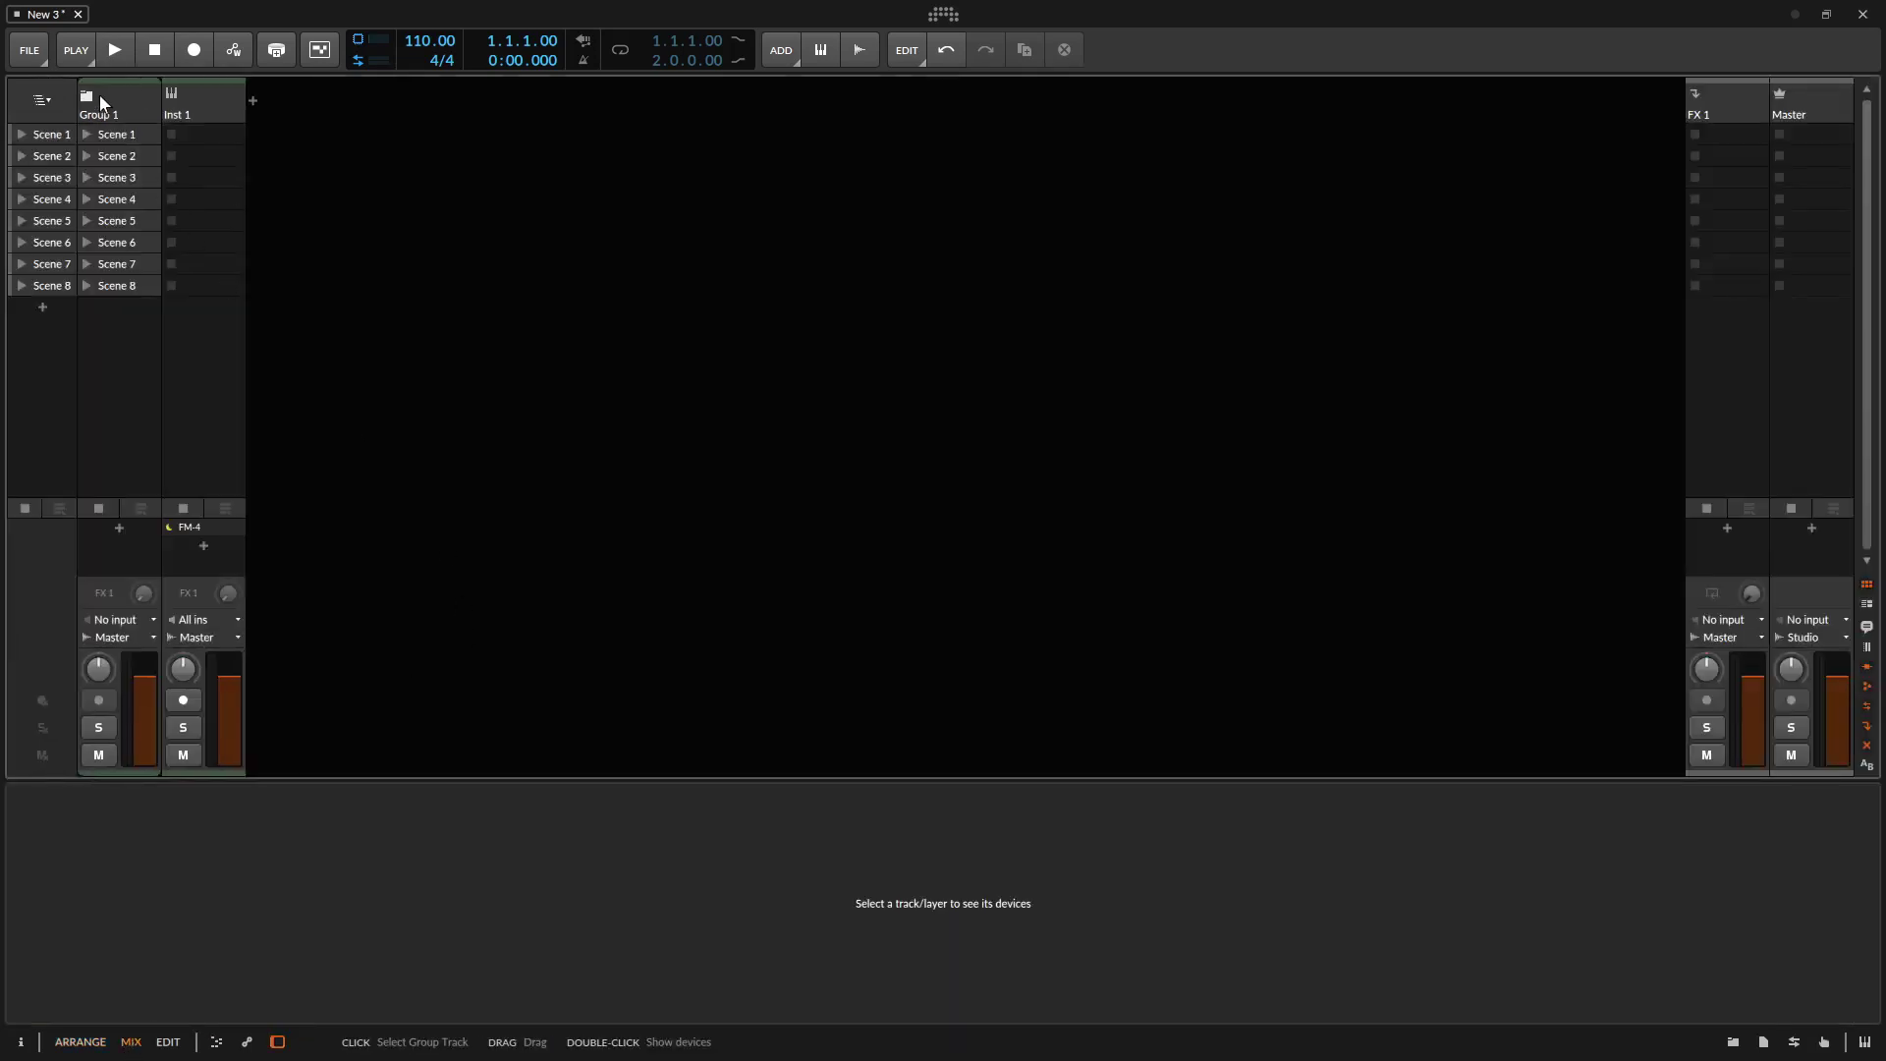
left_click(88, 97)
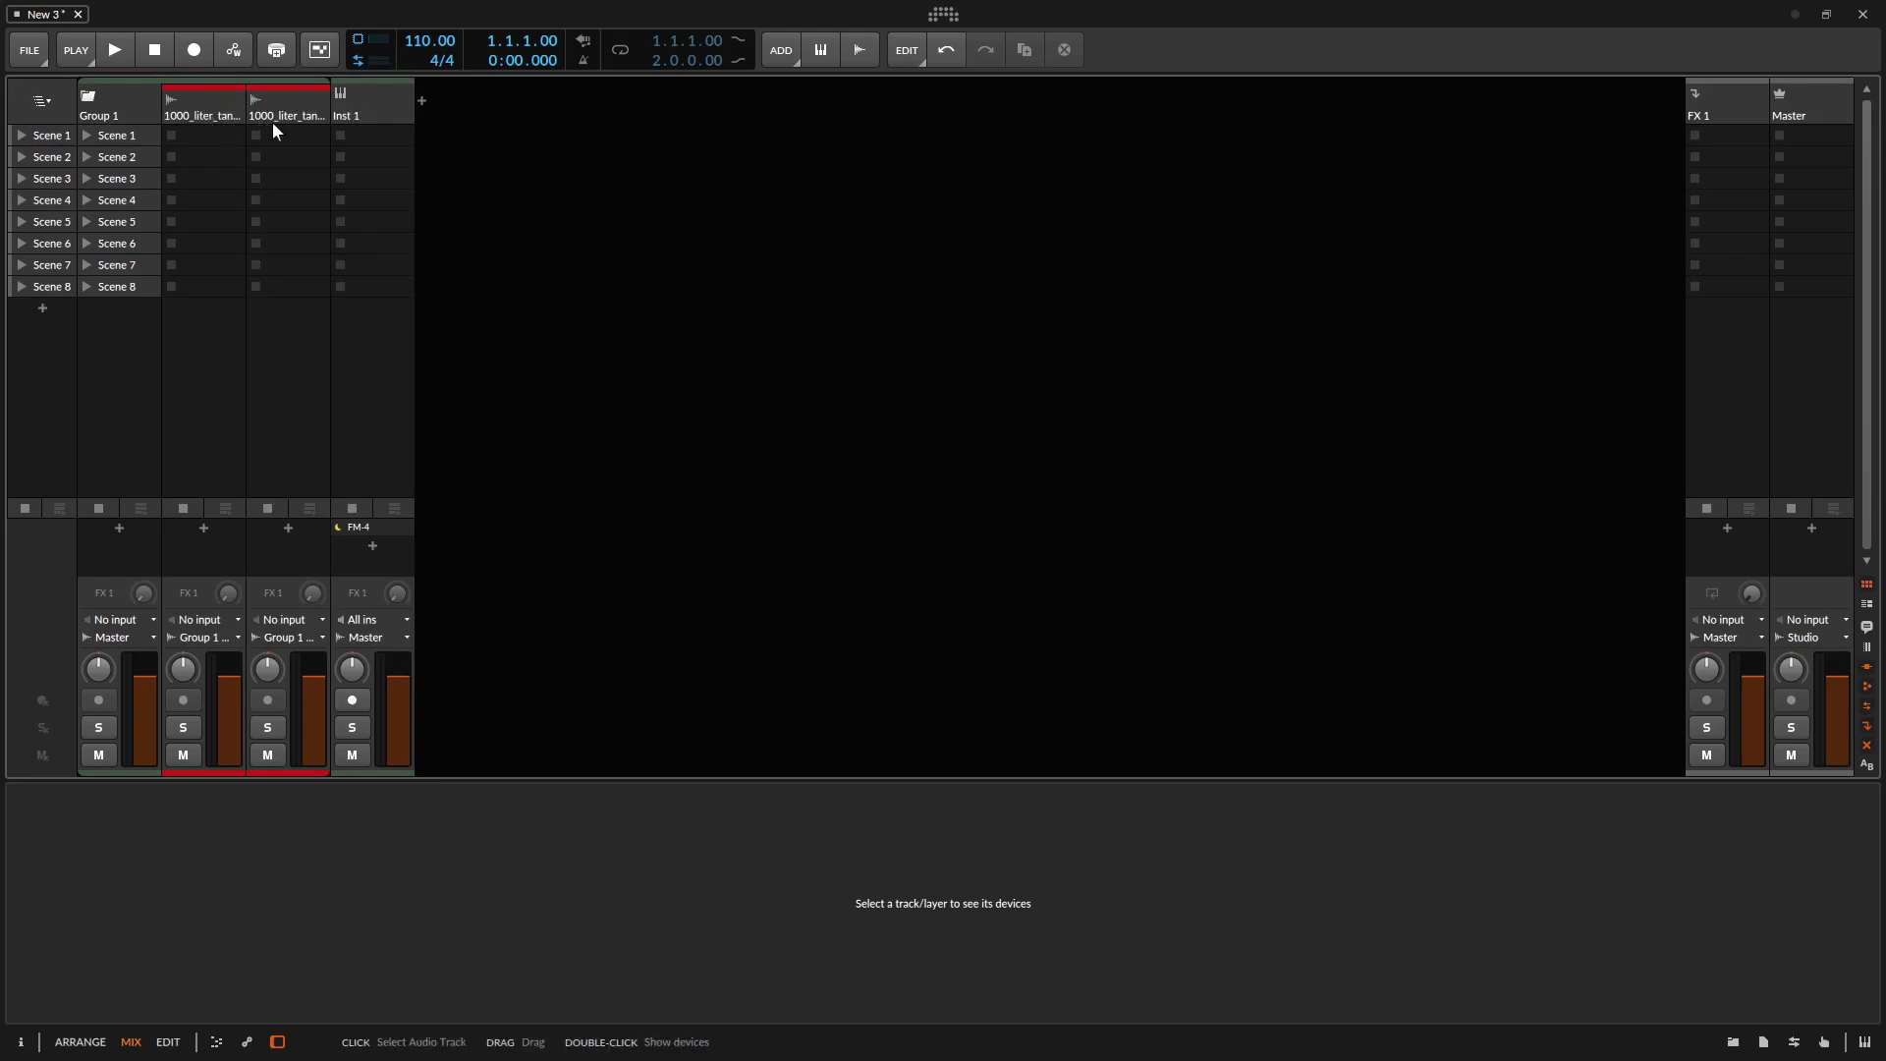
left_click(91, 100)
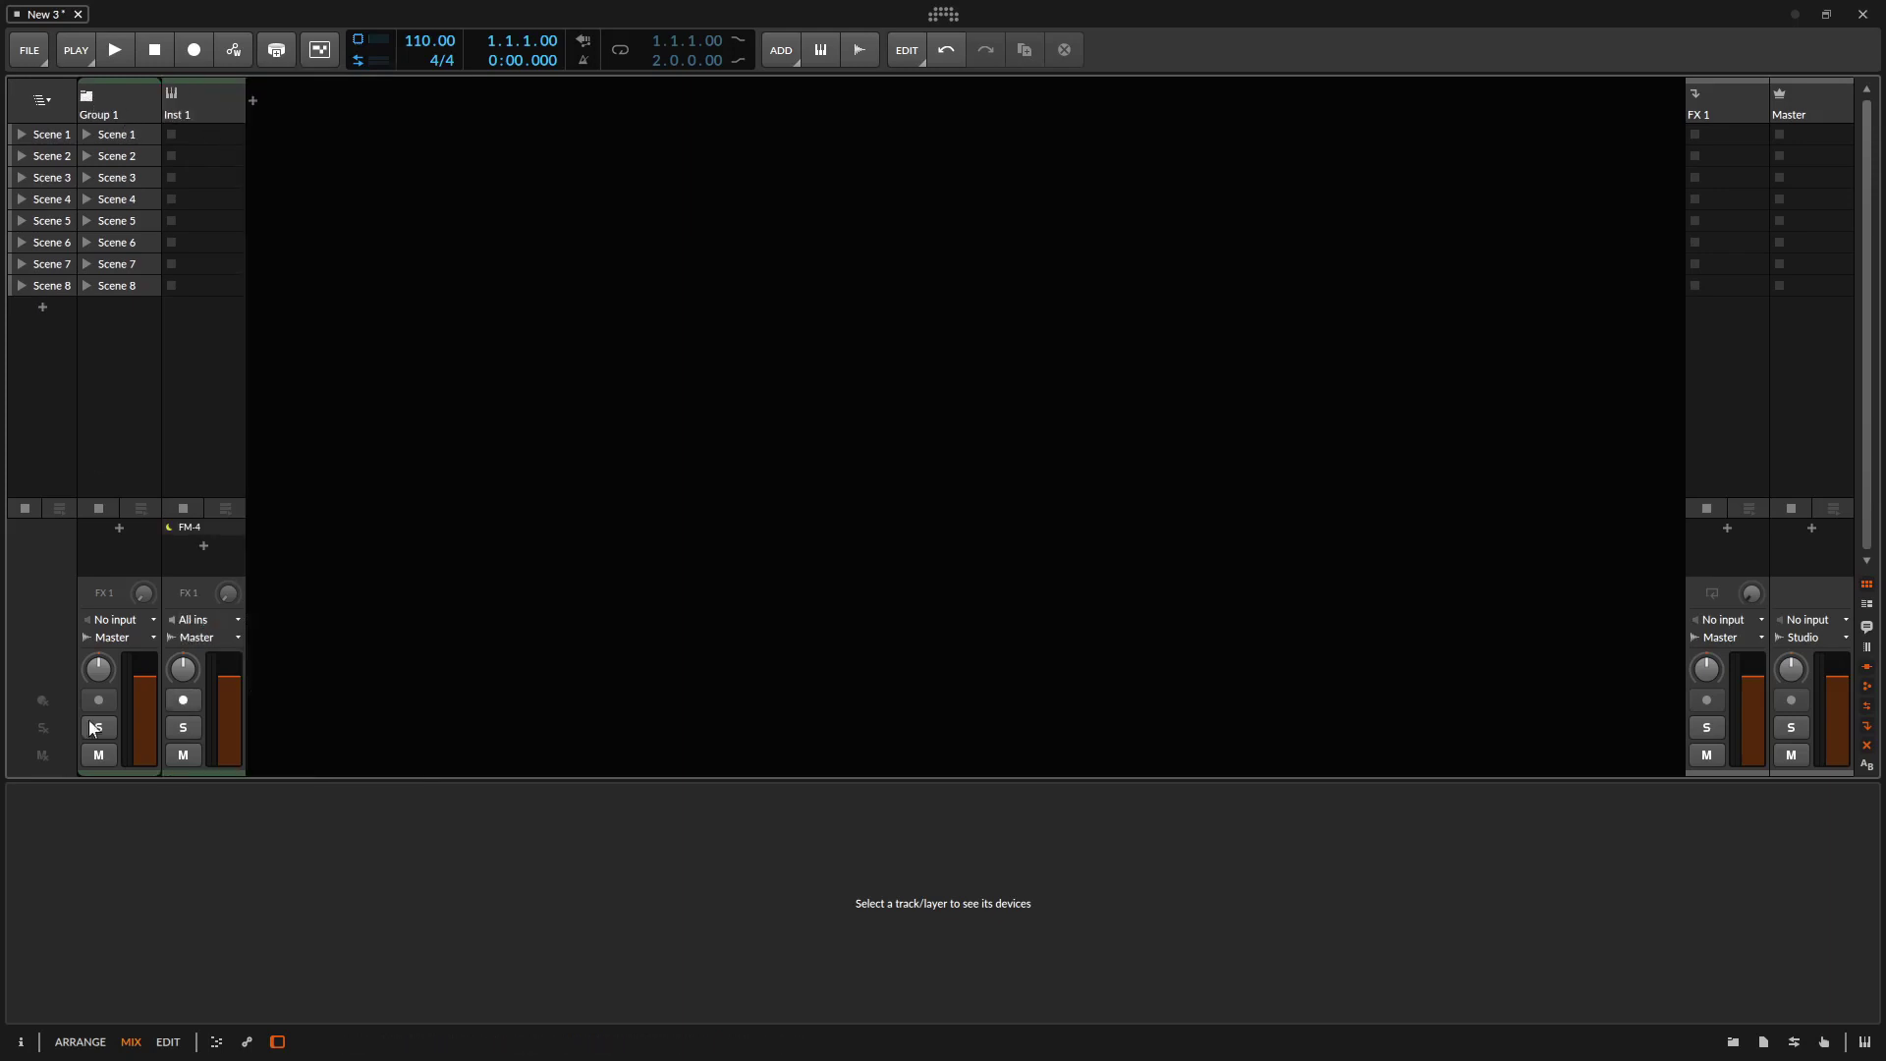
left_click(76, 1043)
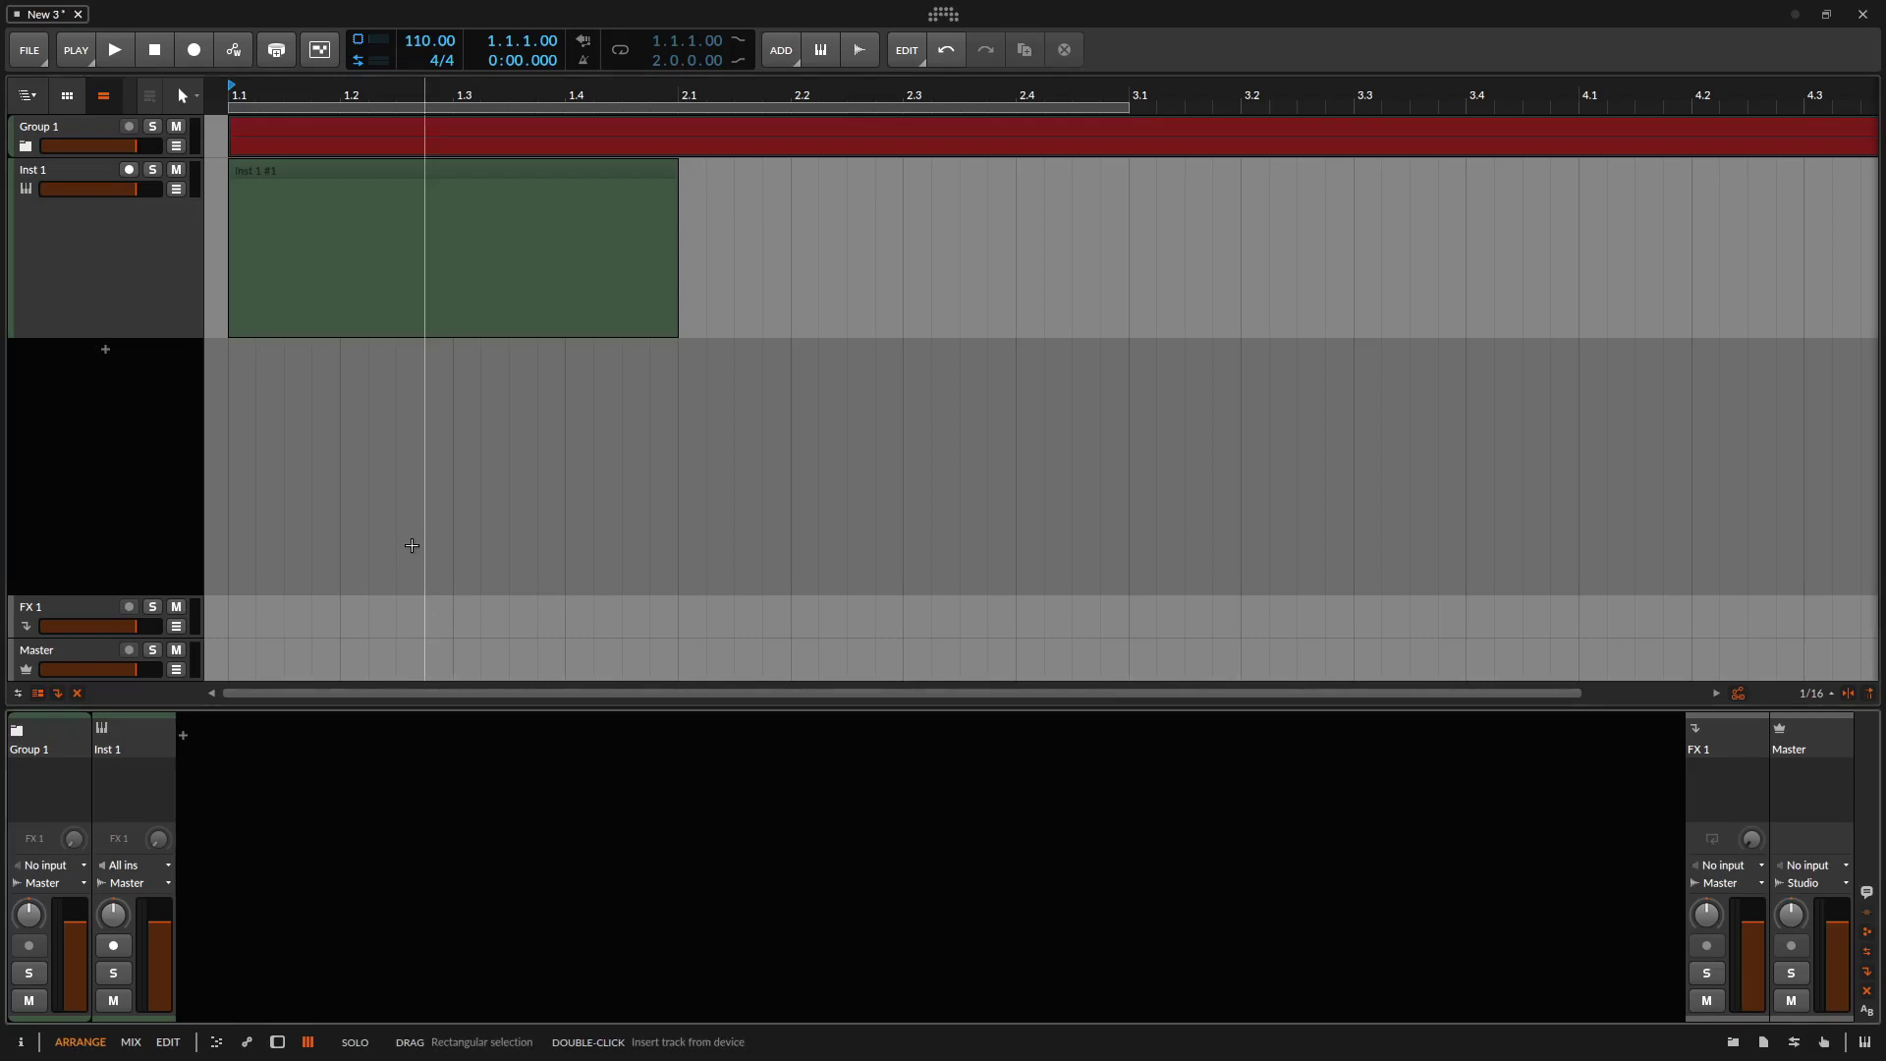
key("m")
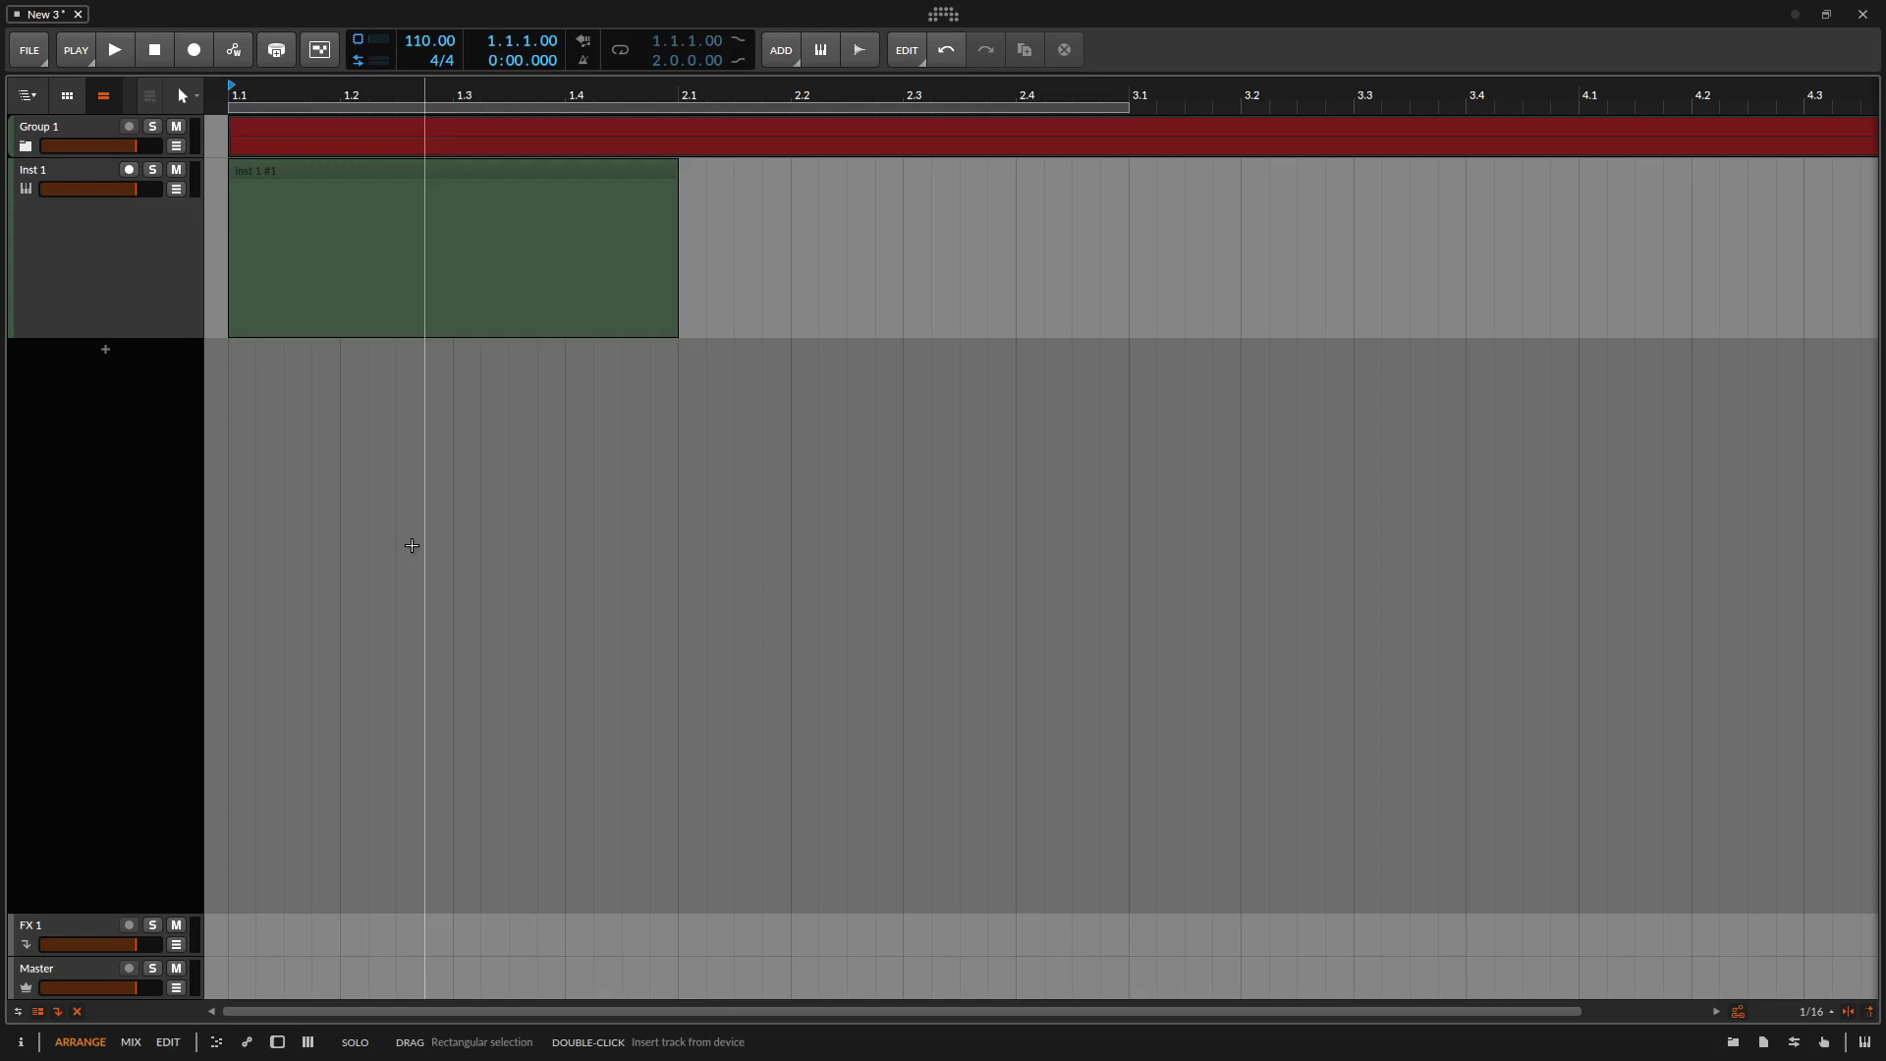
Ungroup the Group 1 track.
left_click(101, 128)
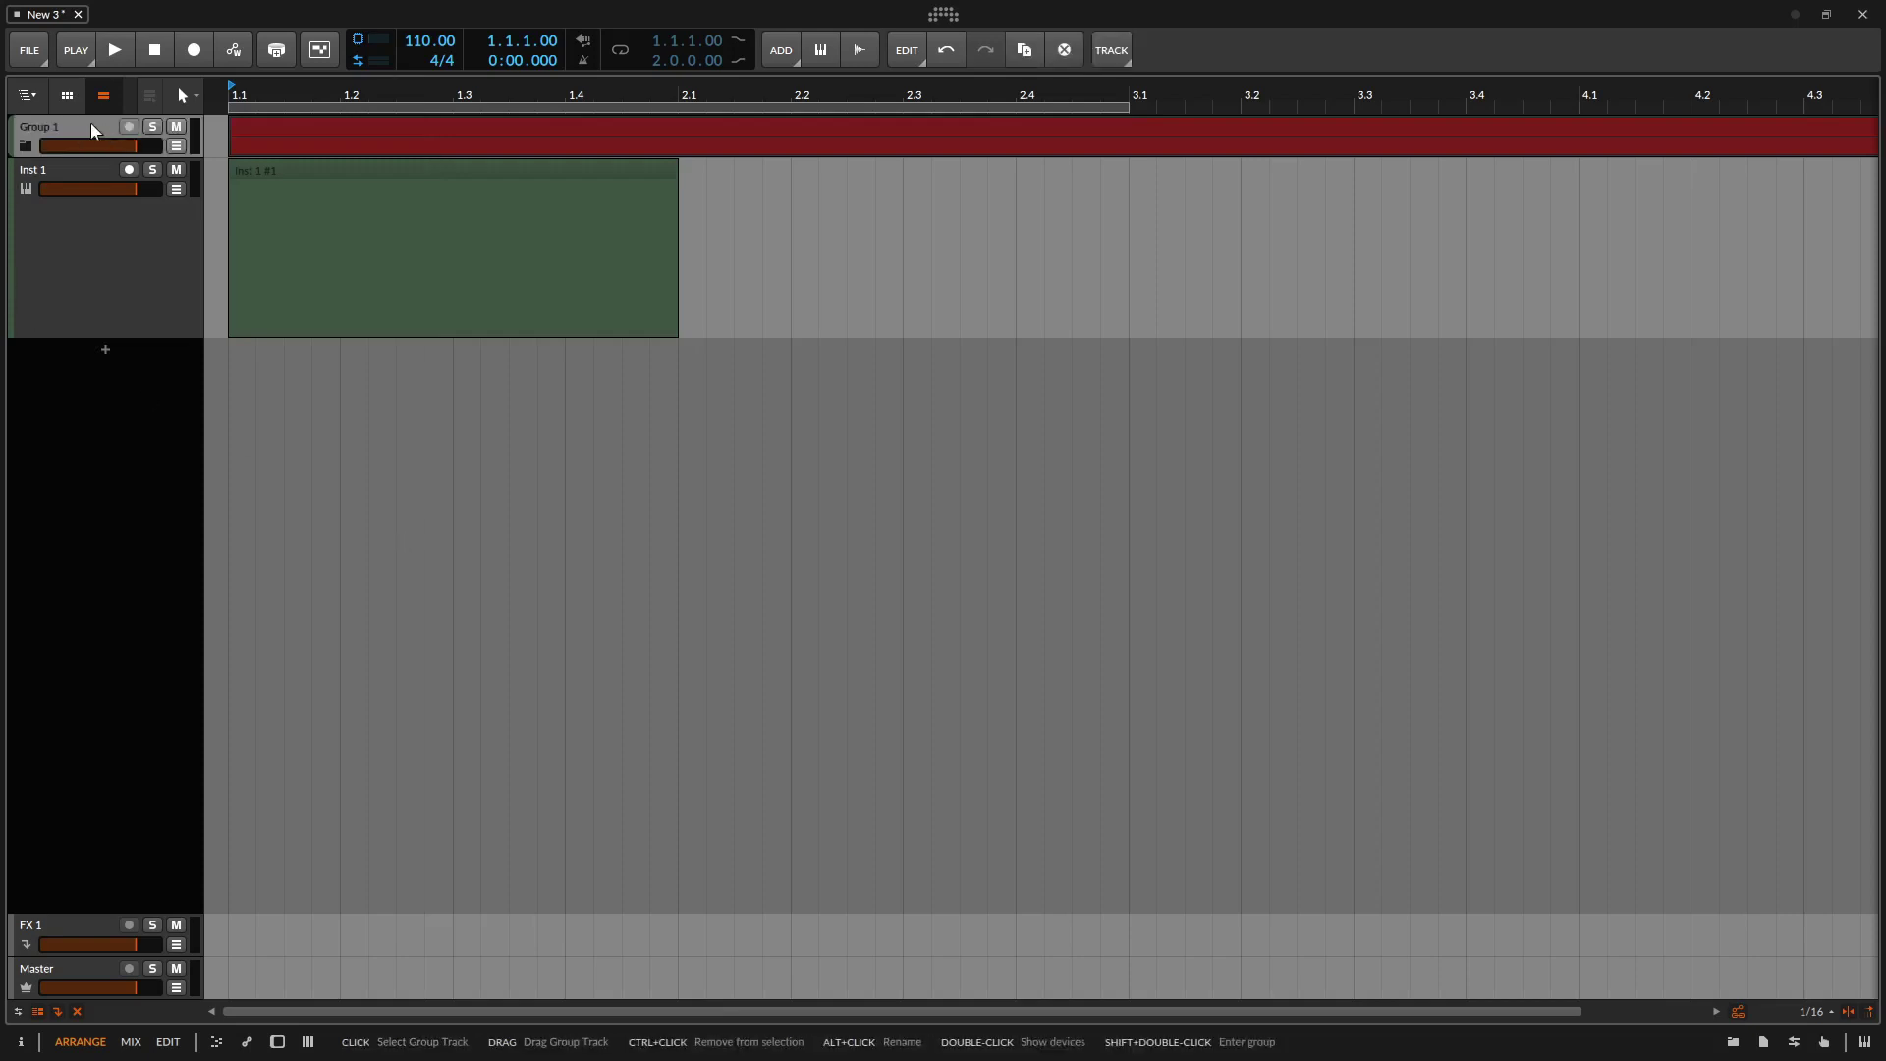
right_click(86, 130)
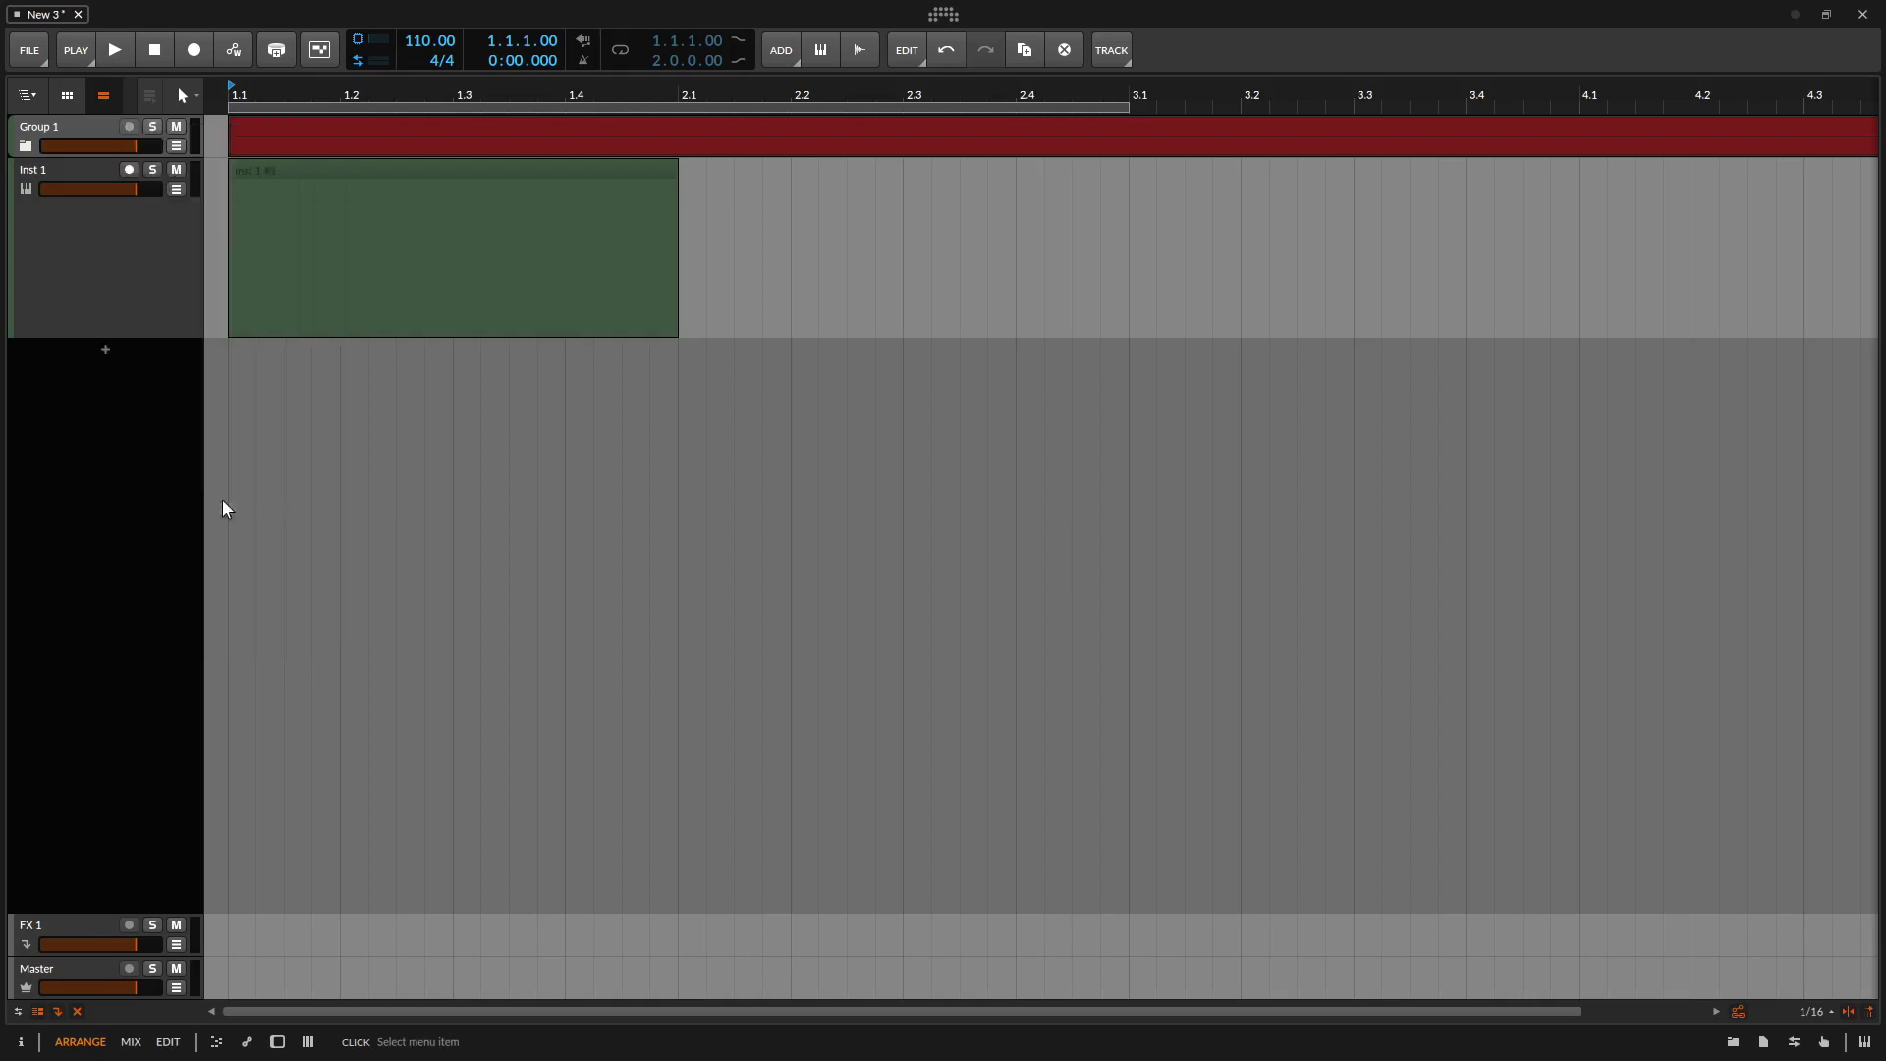
left_click(225, 504)
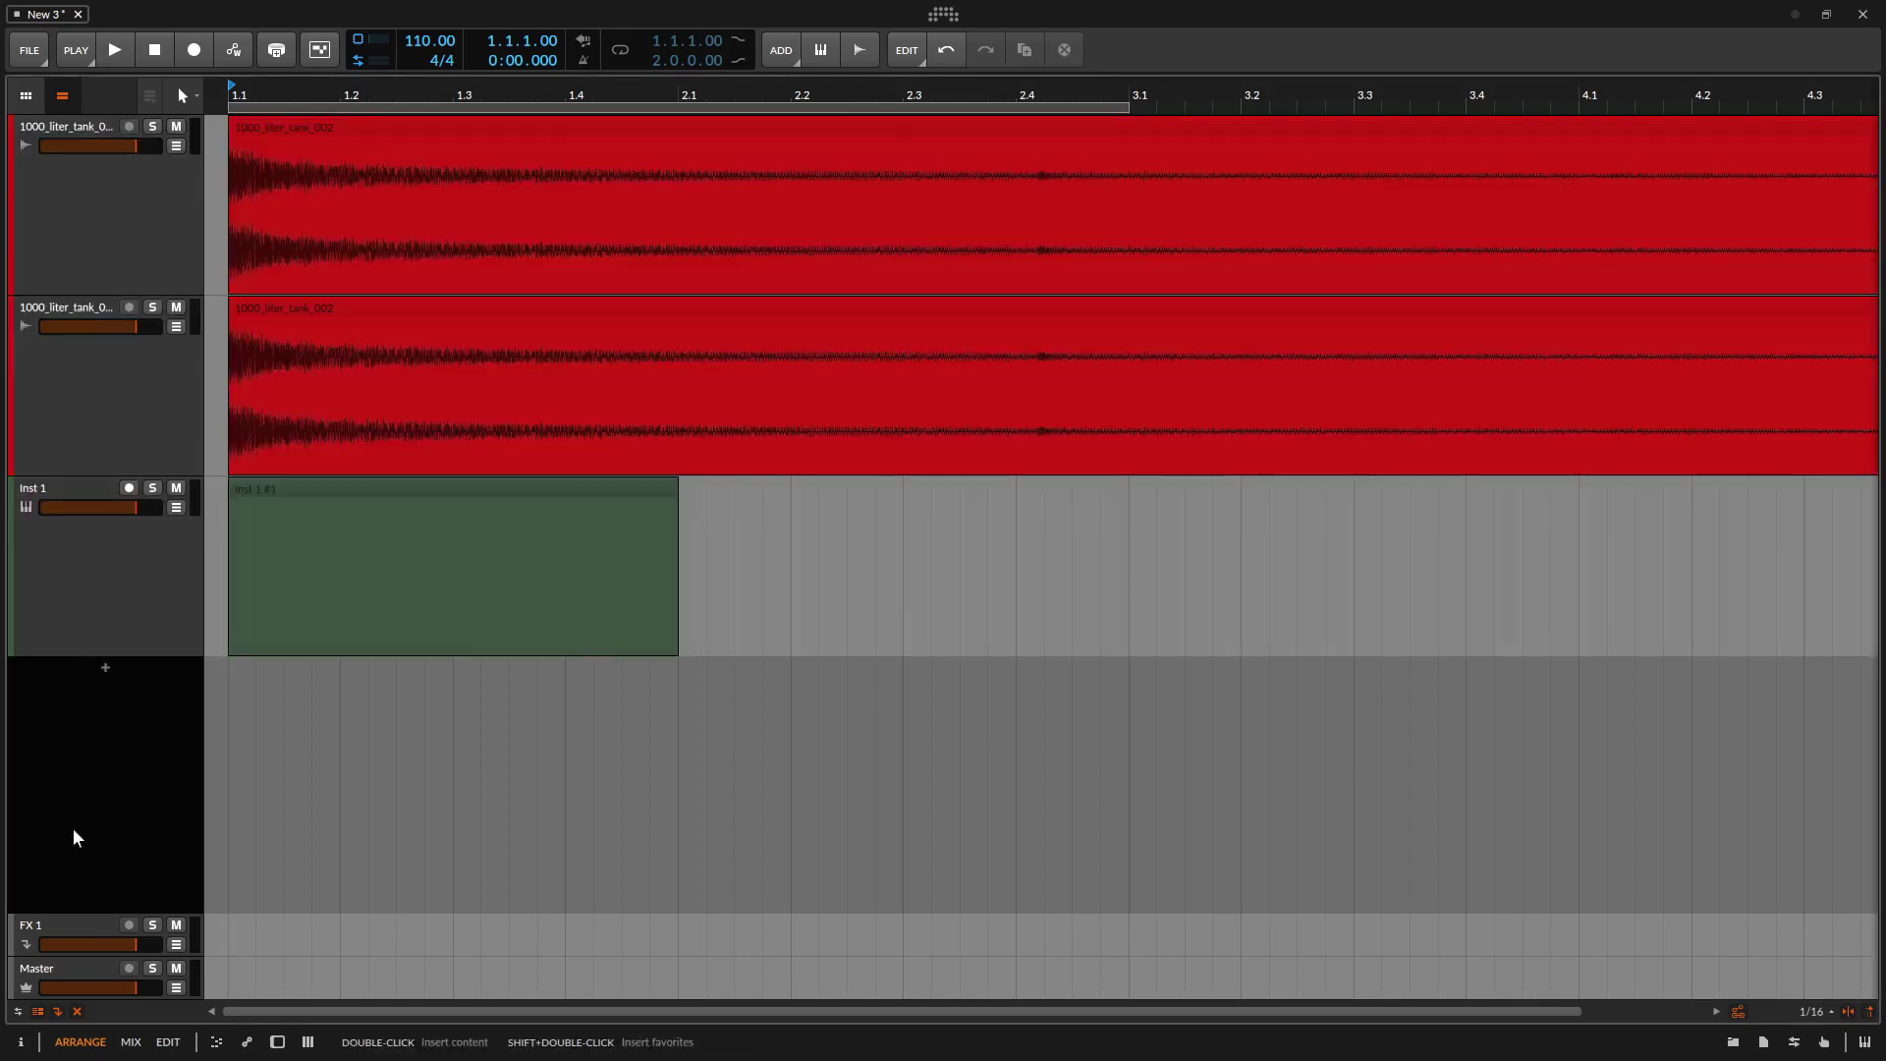
Display the tracks' input and output routing, and route the second 1000_liter_tank_002 track's output to FX 1.
left_click(76, 926)
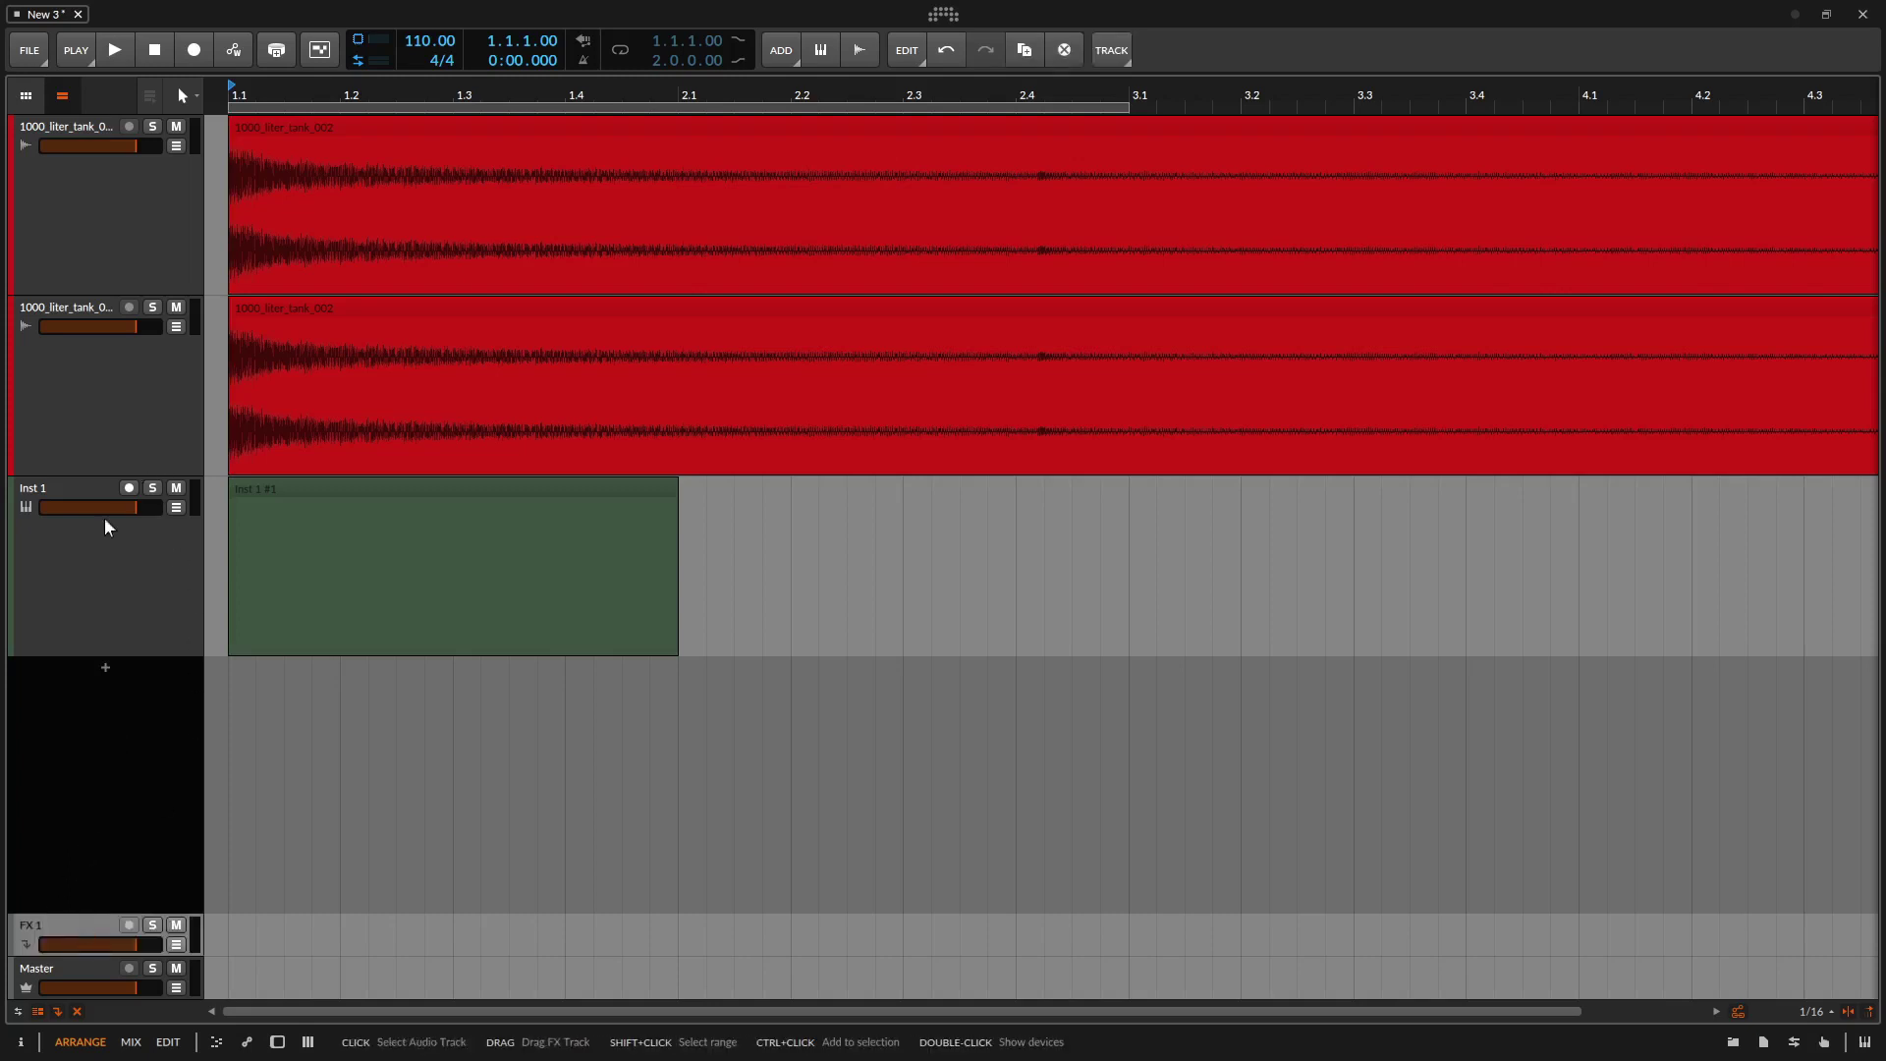
left_click(18, 1014)
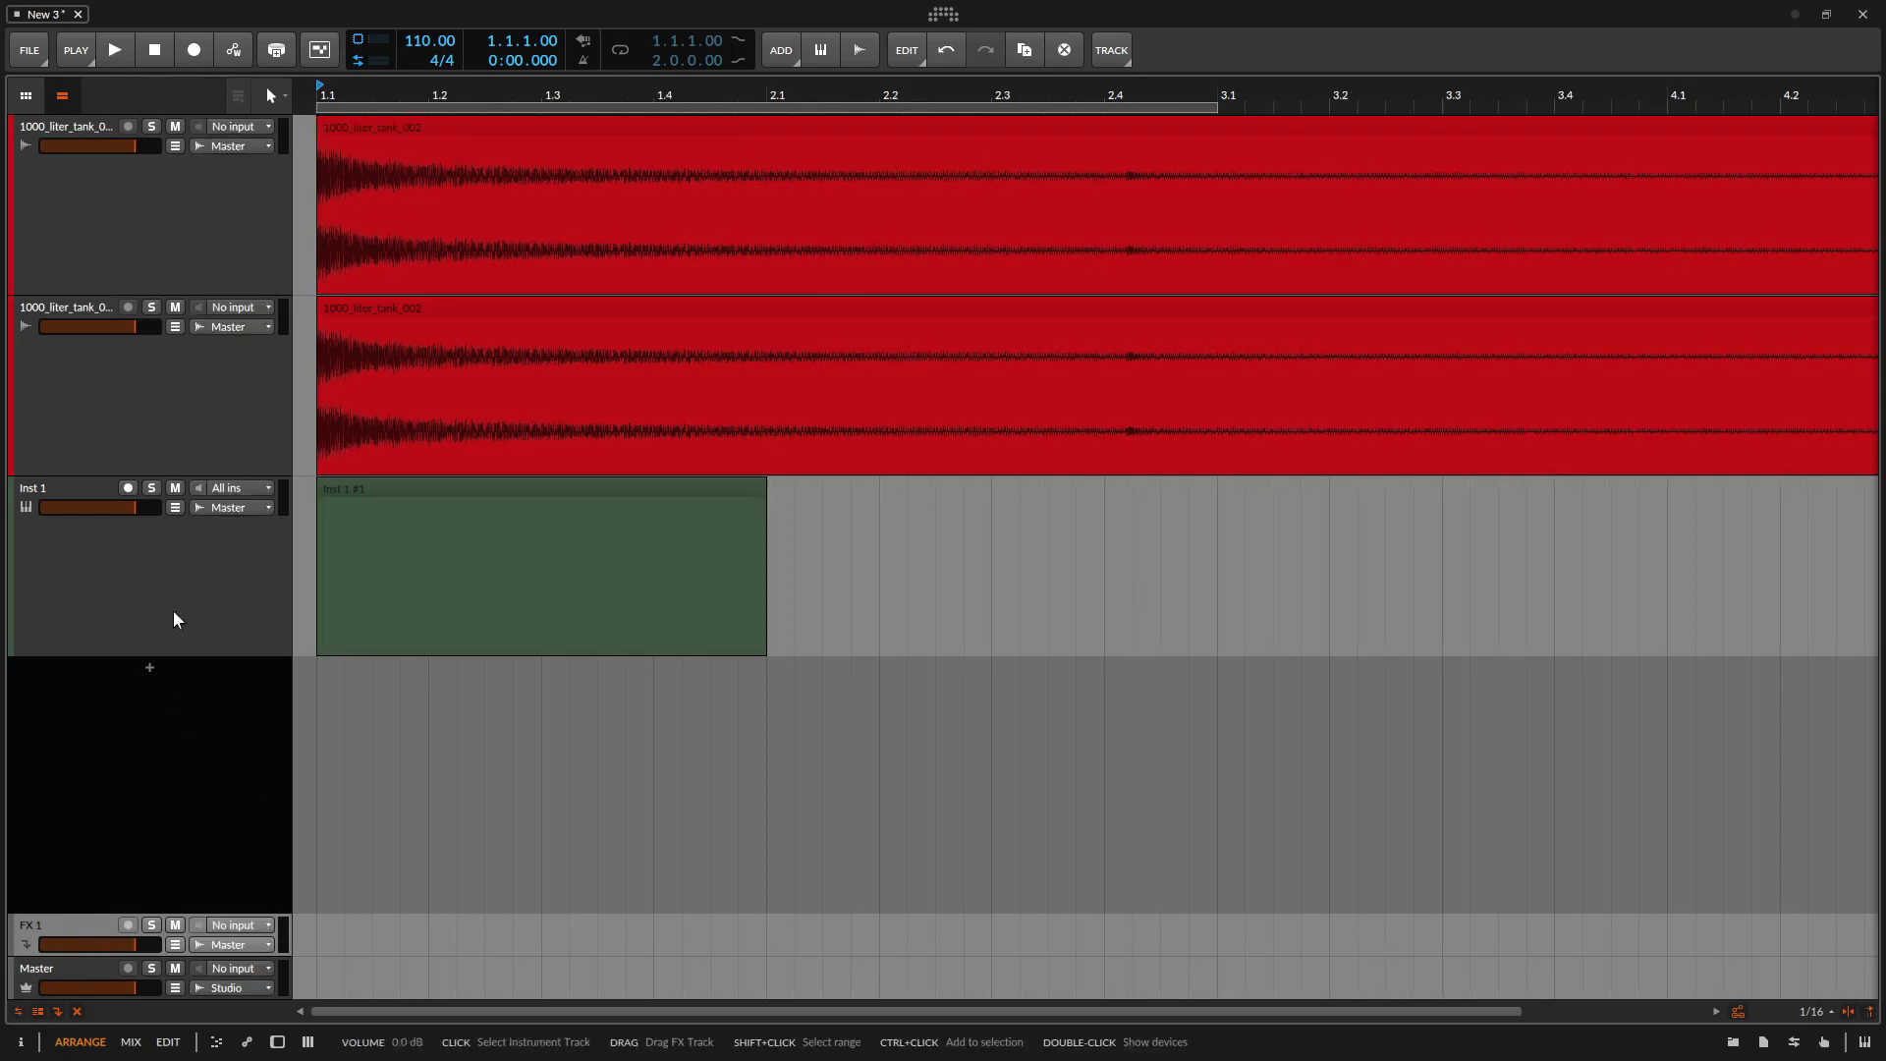
left_click(177, 398)
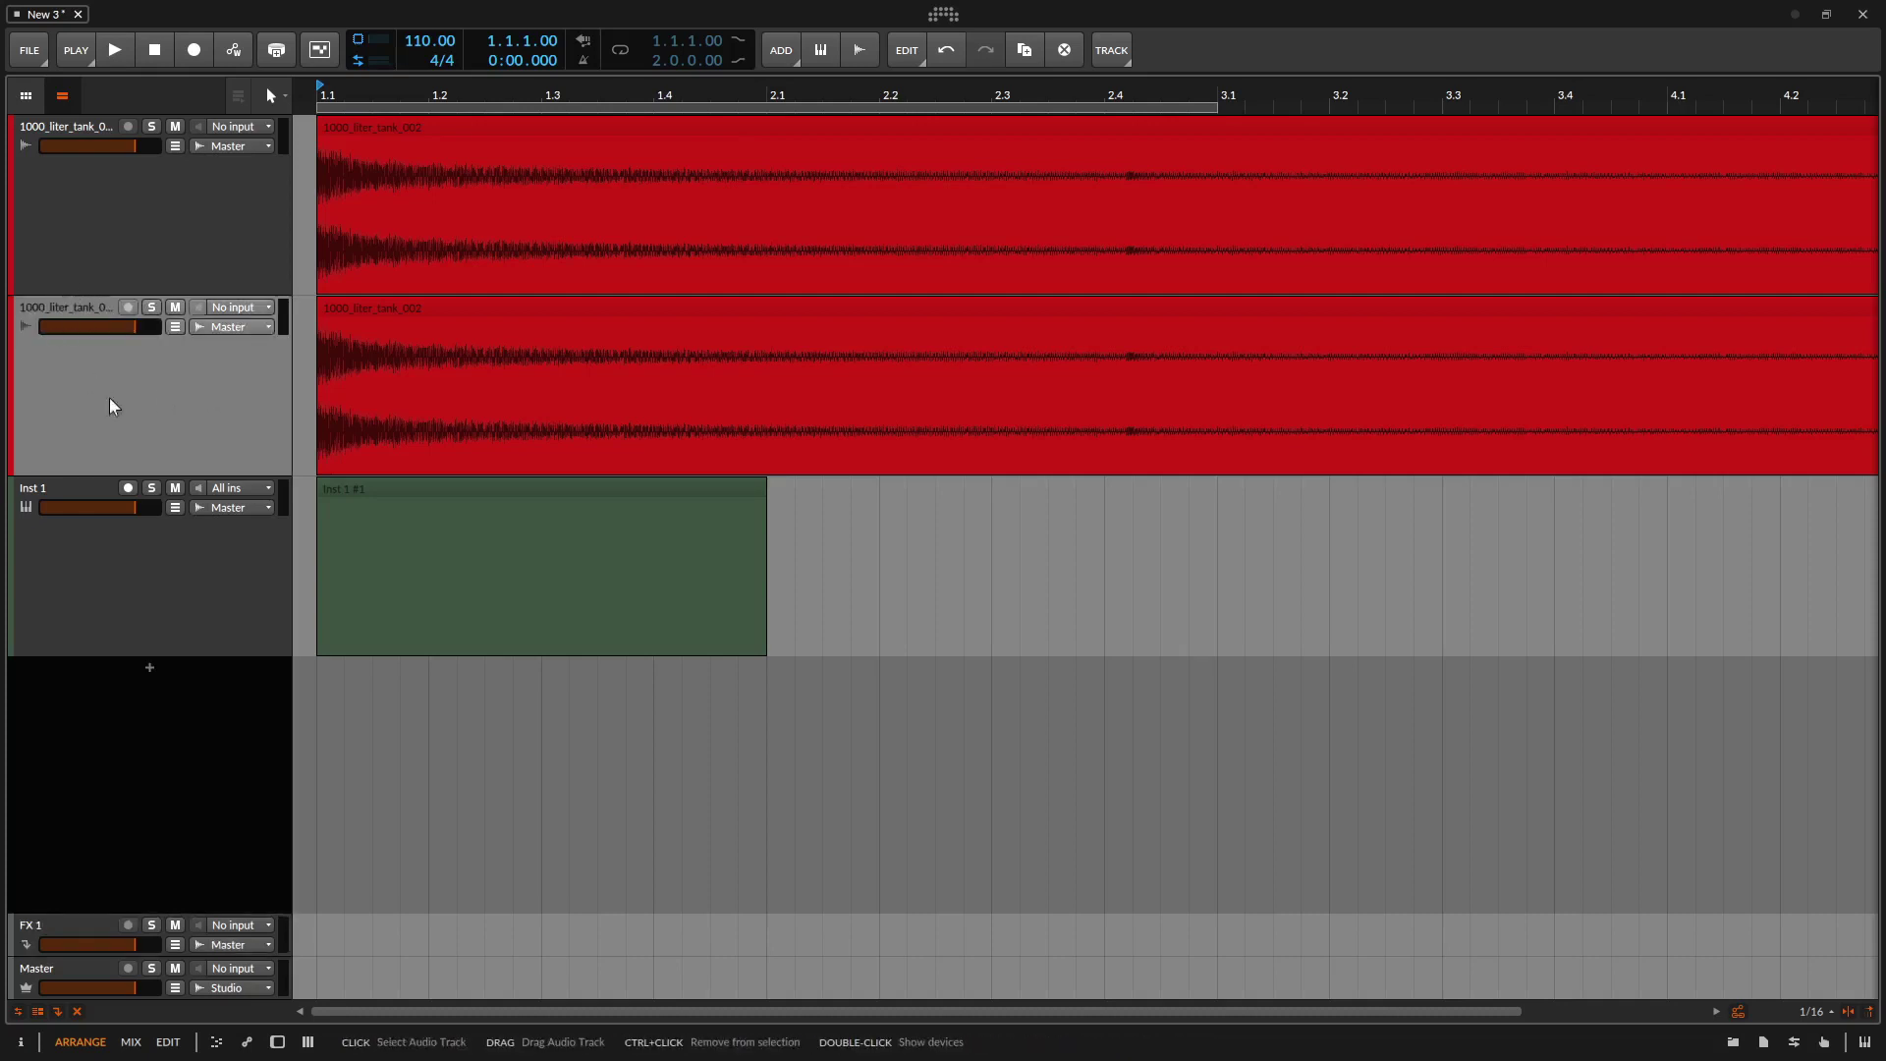
left_click(266, 330)
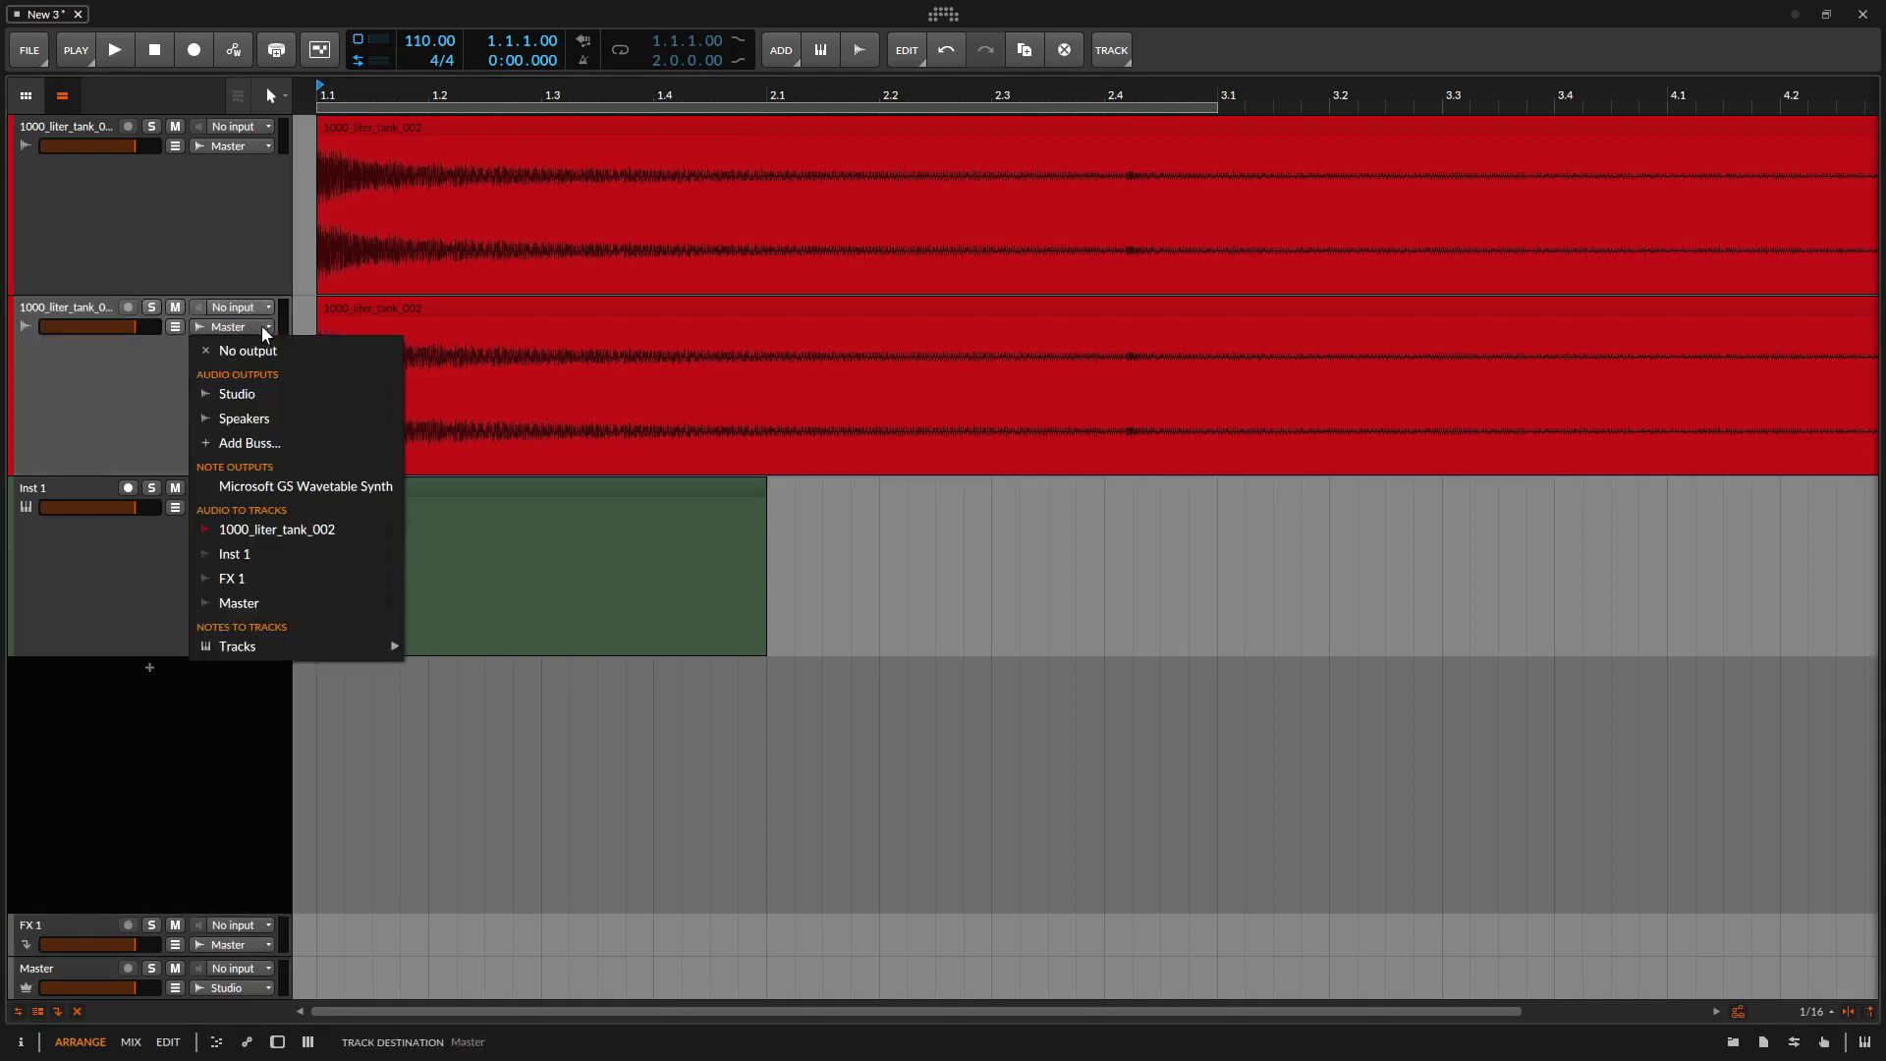
left_click(237, 578)
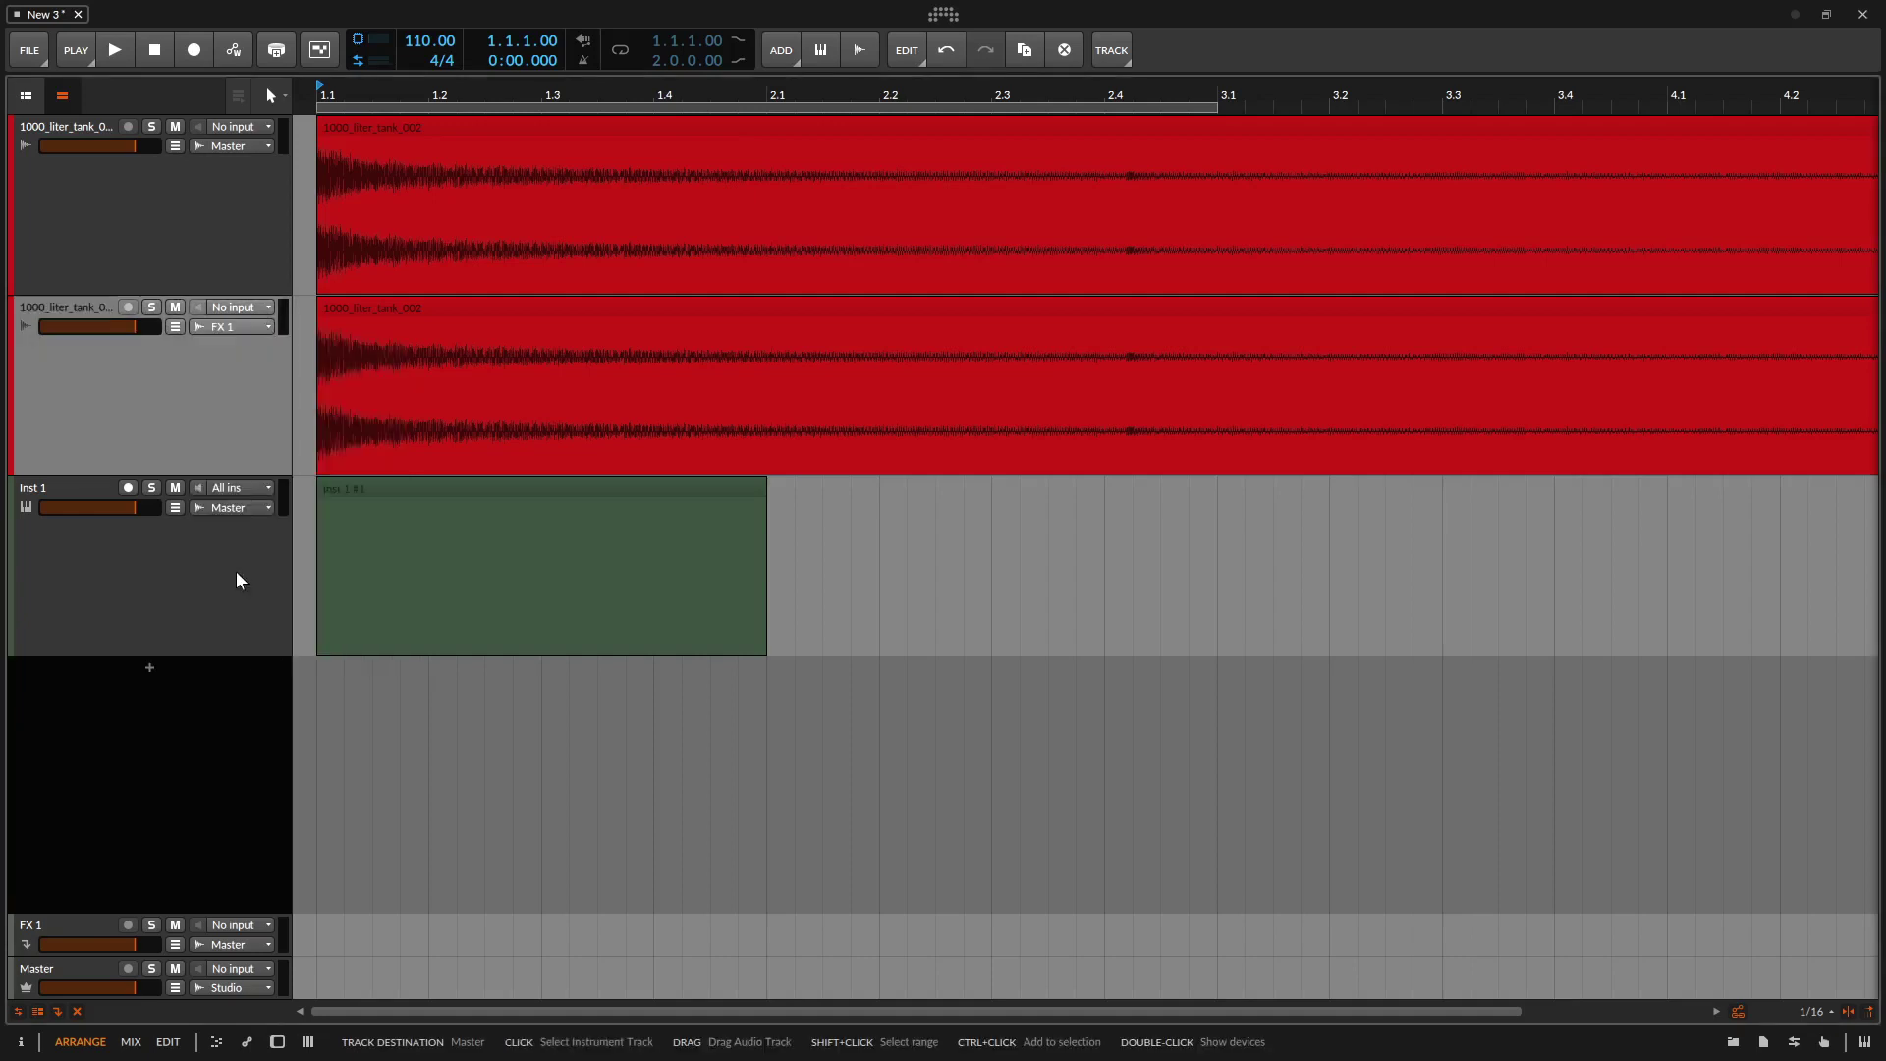
Show the FX 1 track's devices and insert a Convolution audio effect into its empty device chain.
left_click(69, 933)
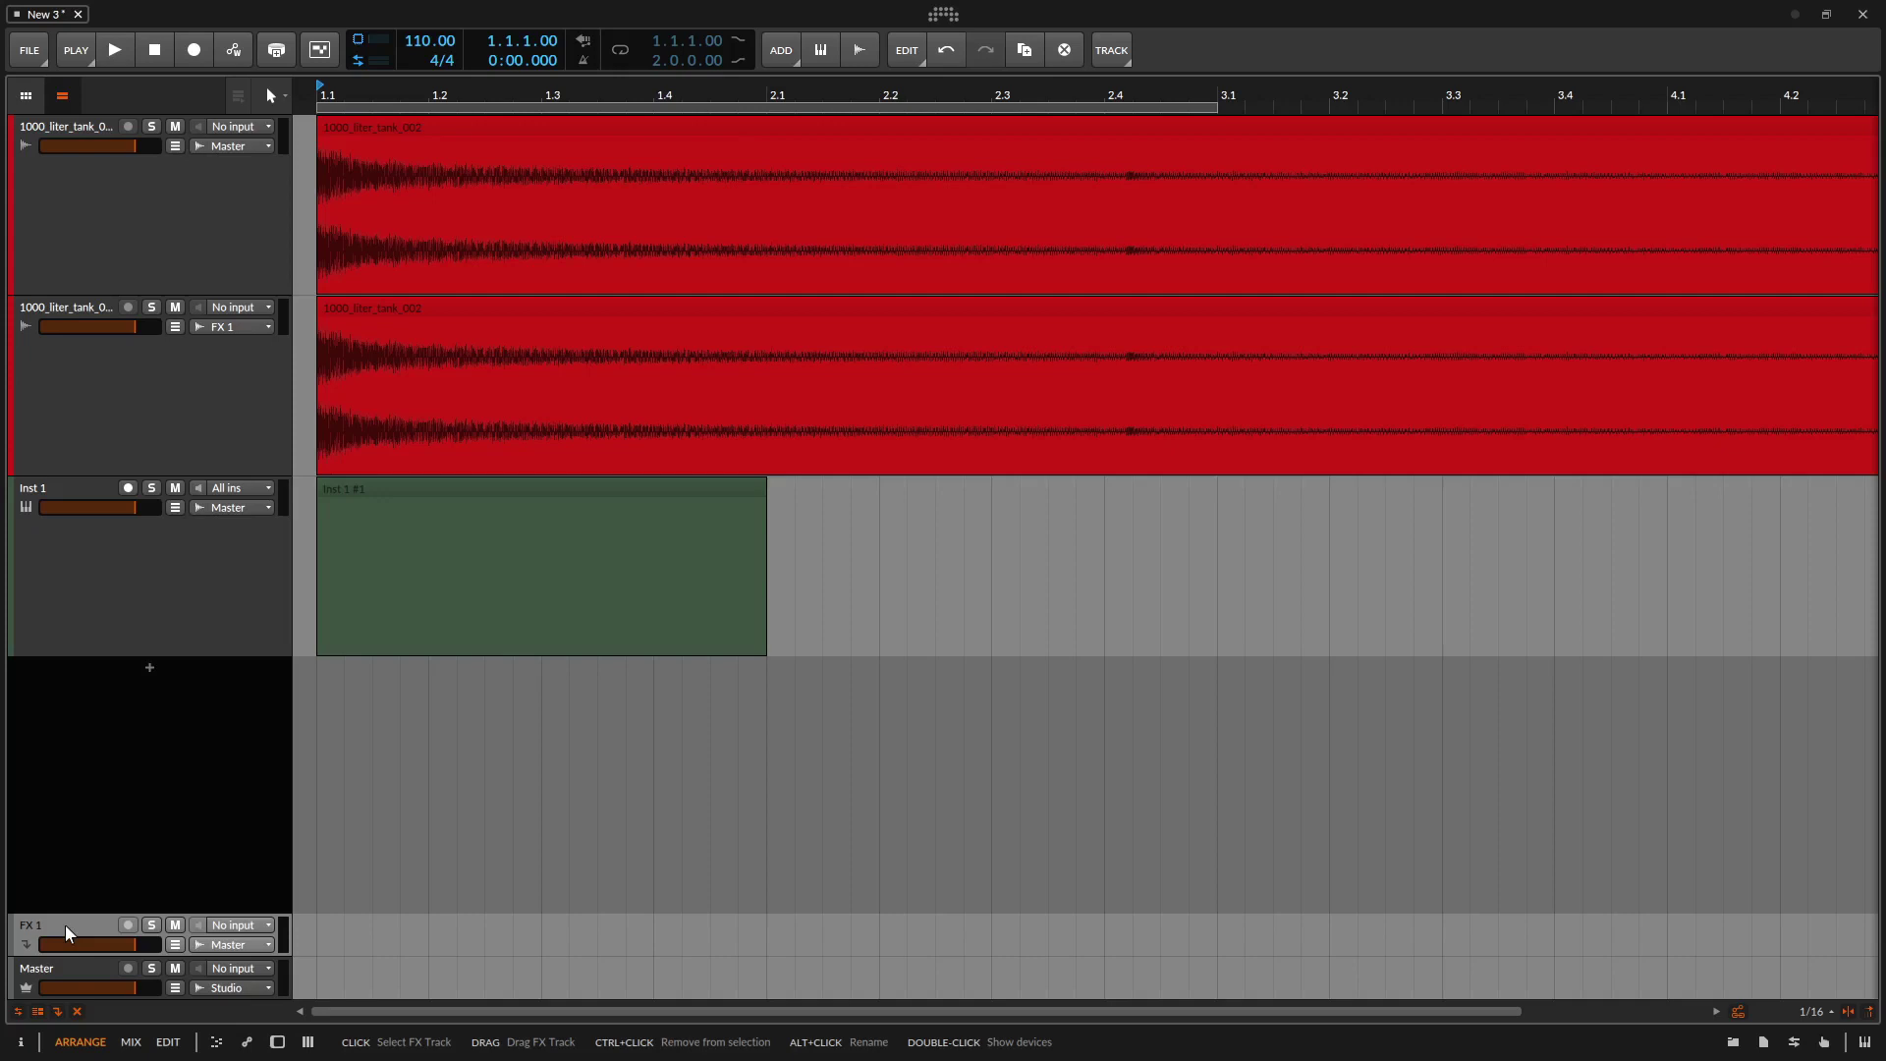
double_click(69, 933)
left_click(206, 903)
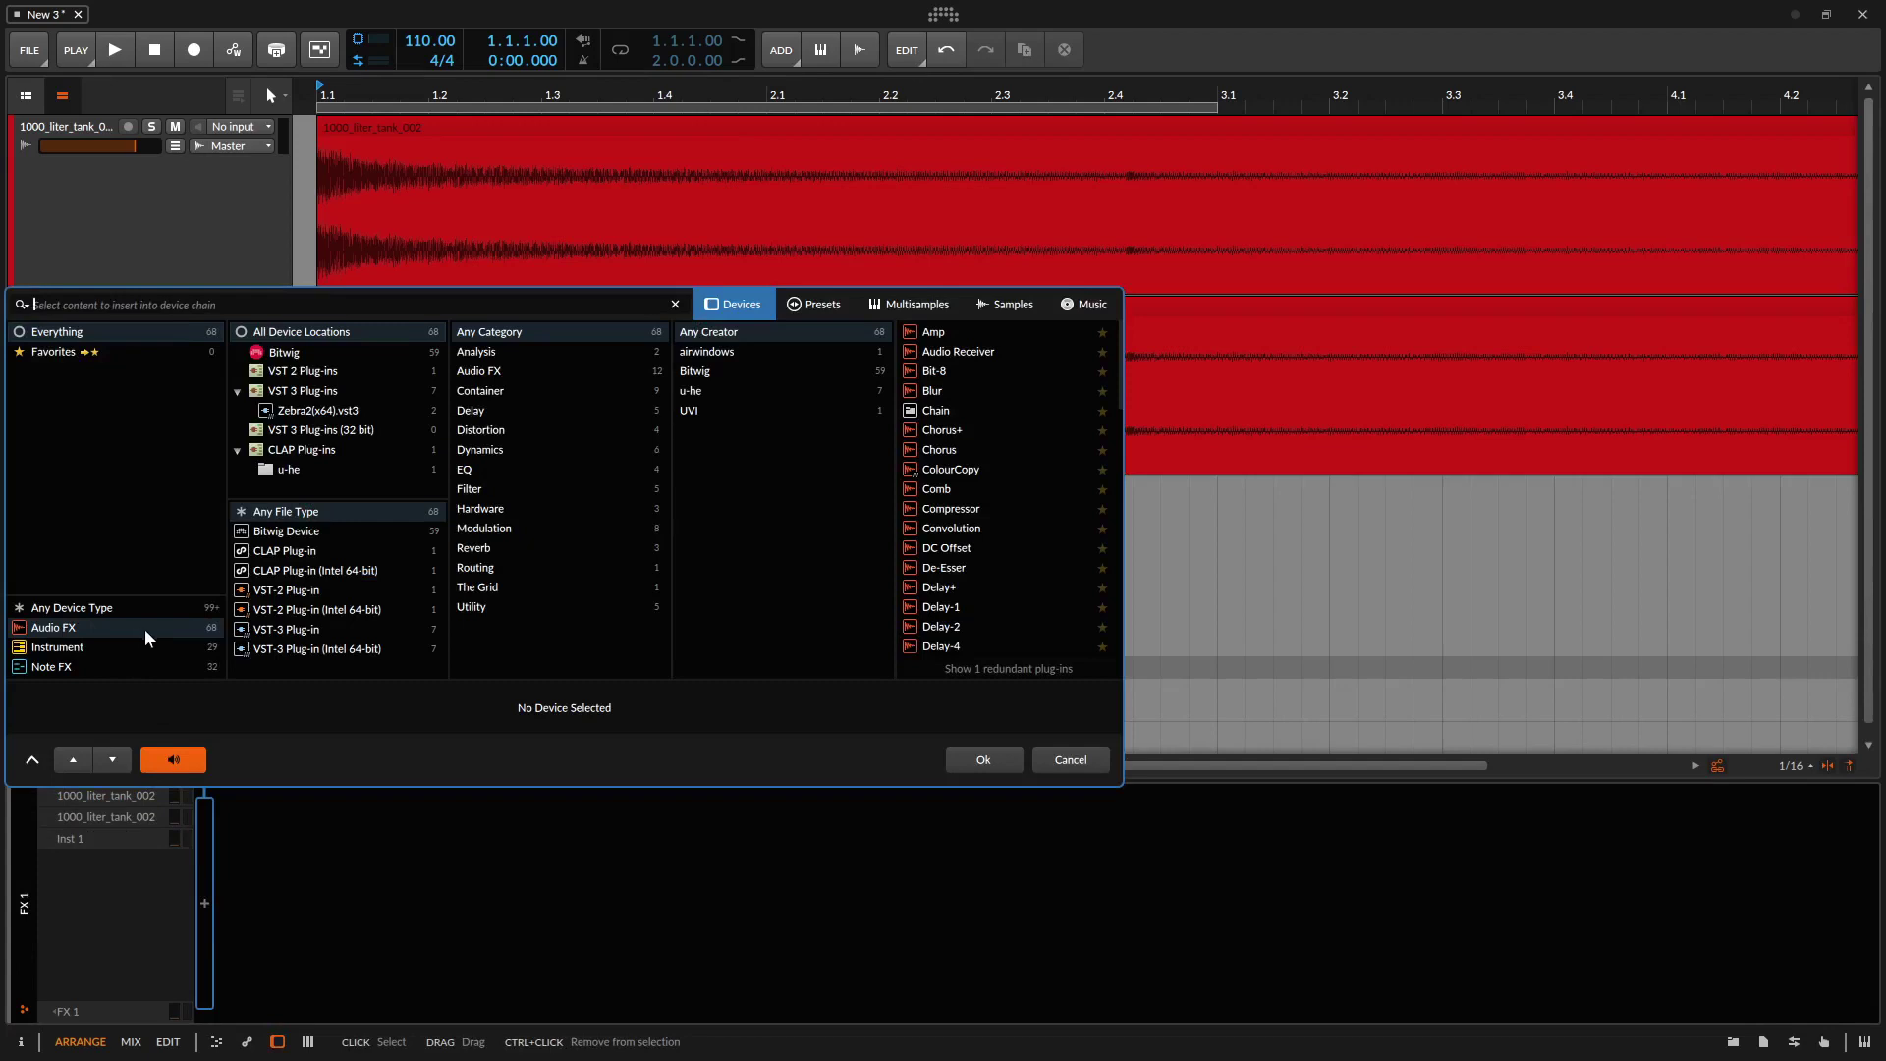
double_click(945, 527)
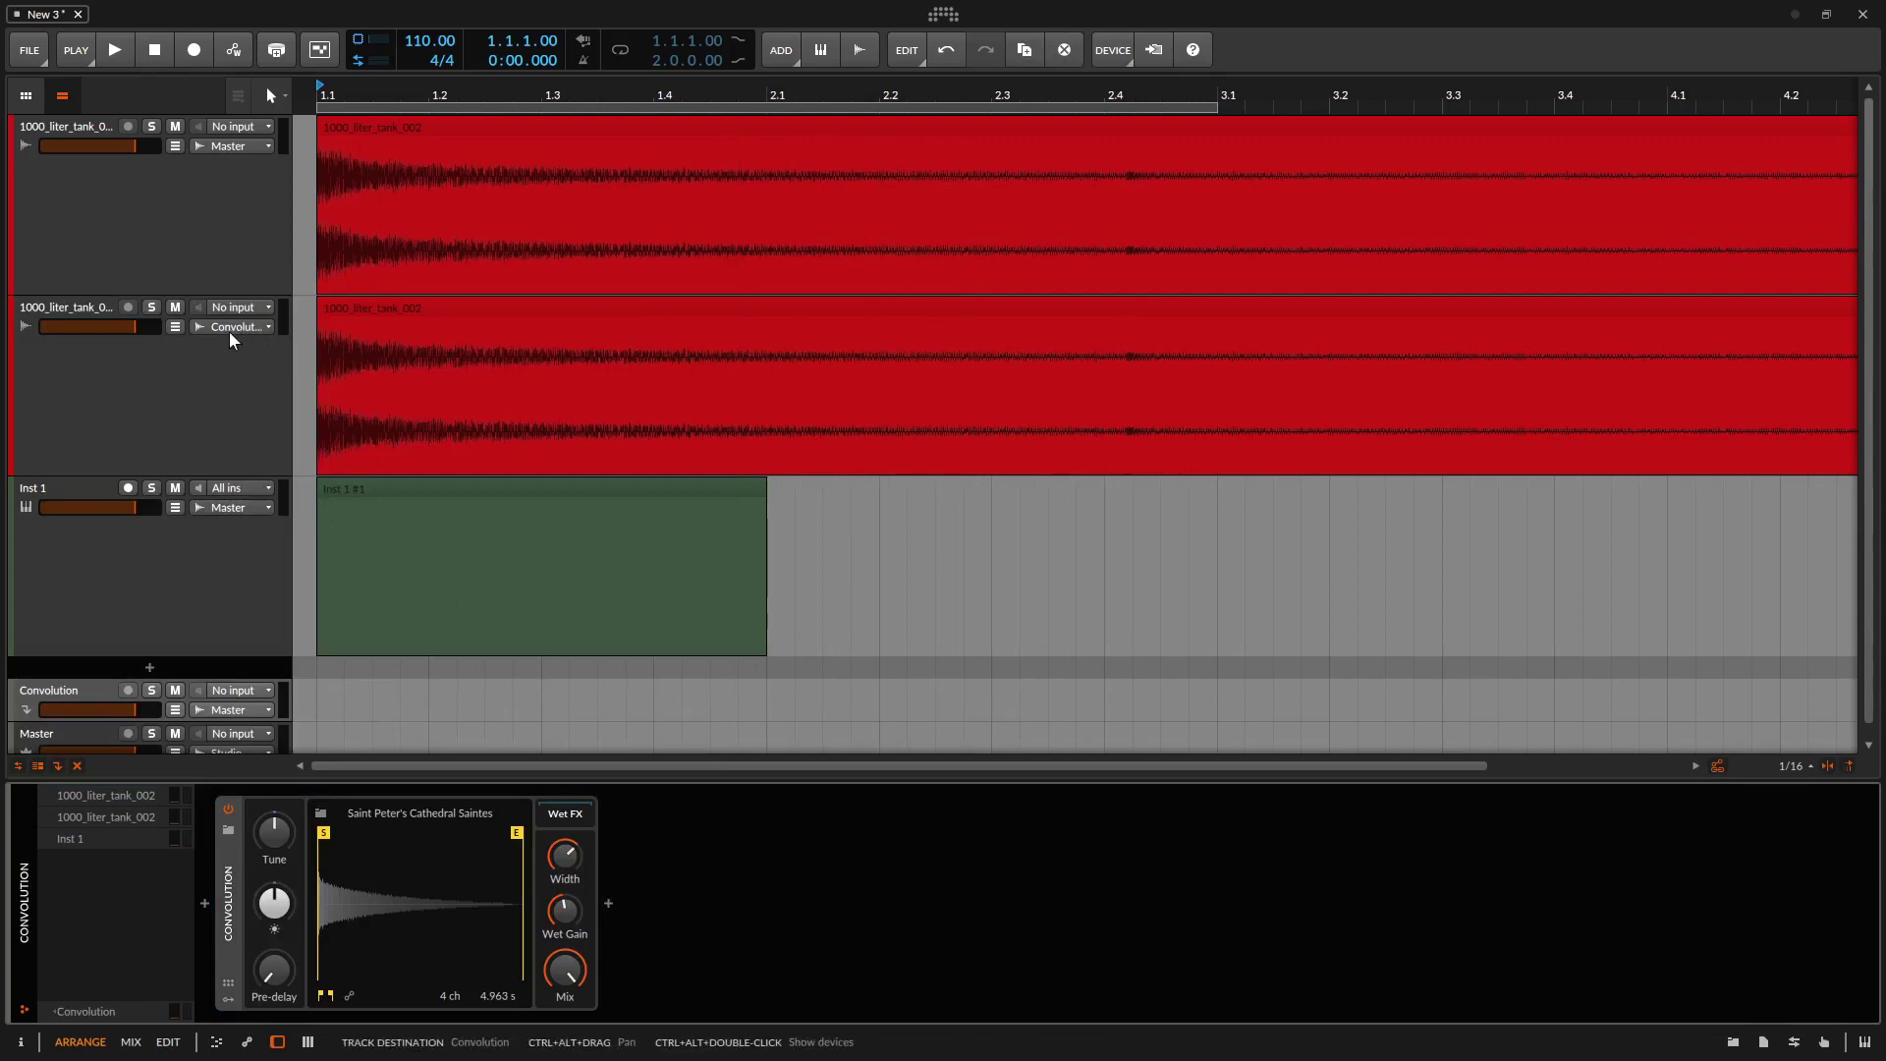
Solo the second 1000_liter_tank_002 track and compare its playback with the Convolution device on, off, and on again.
left_click(152, 306)
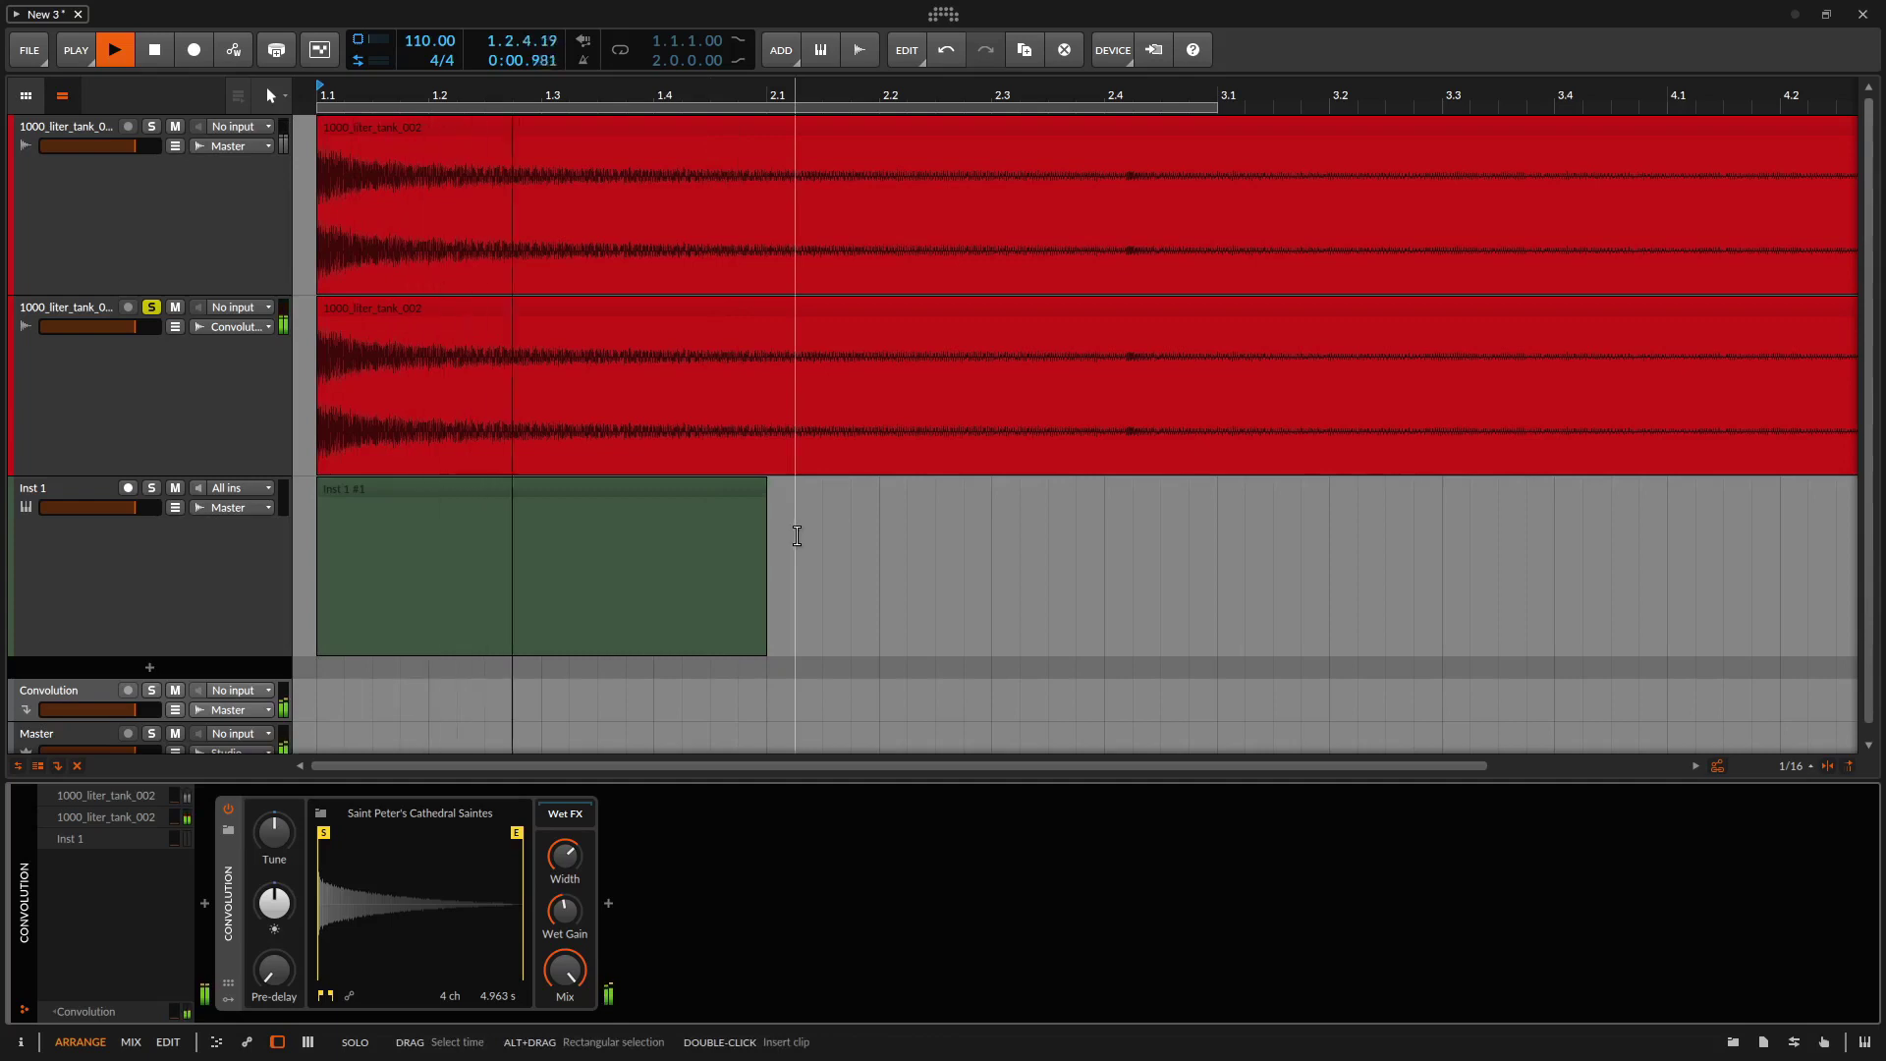
key("space")
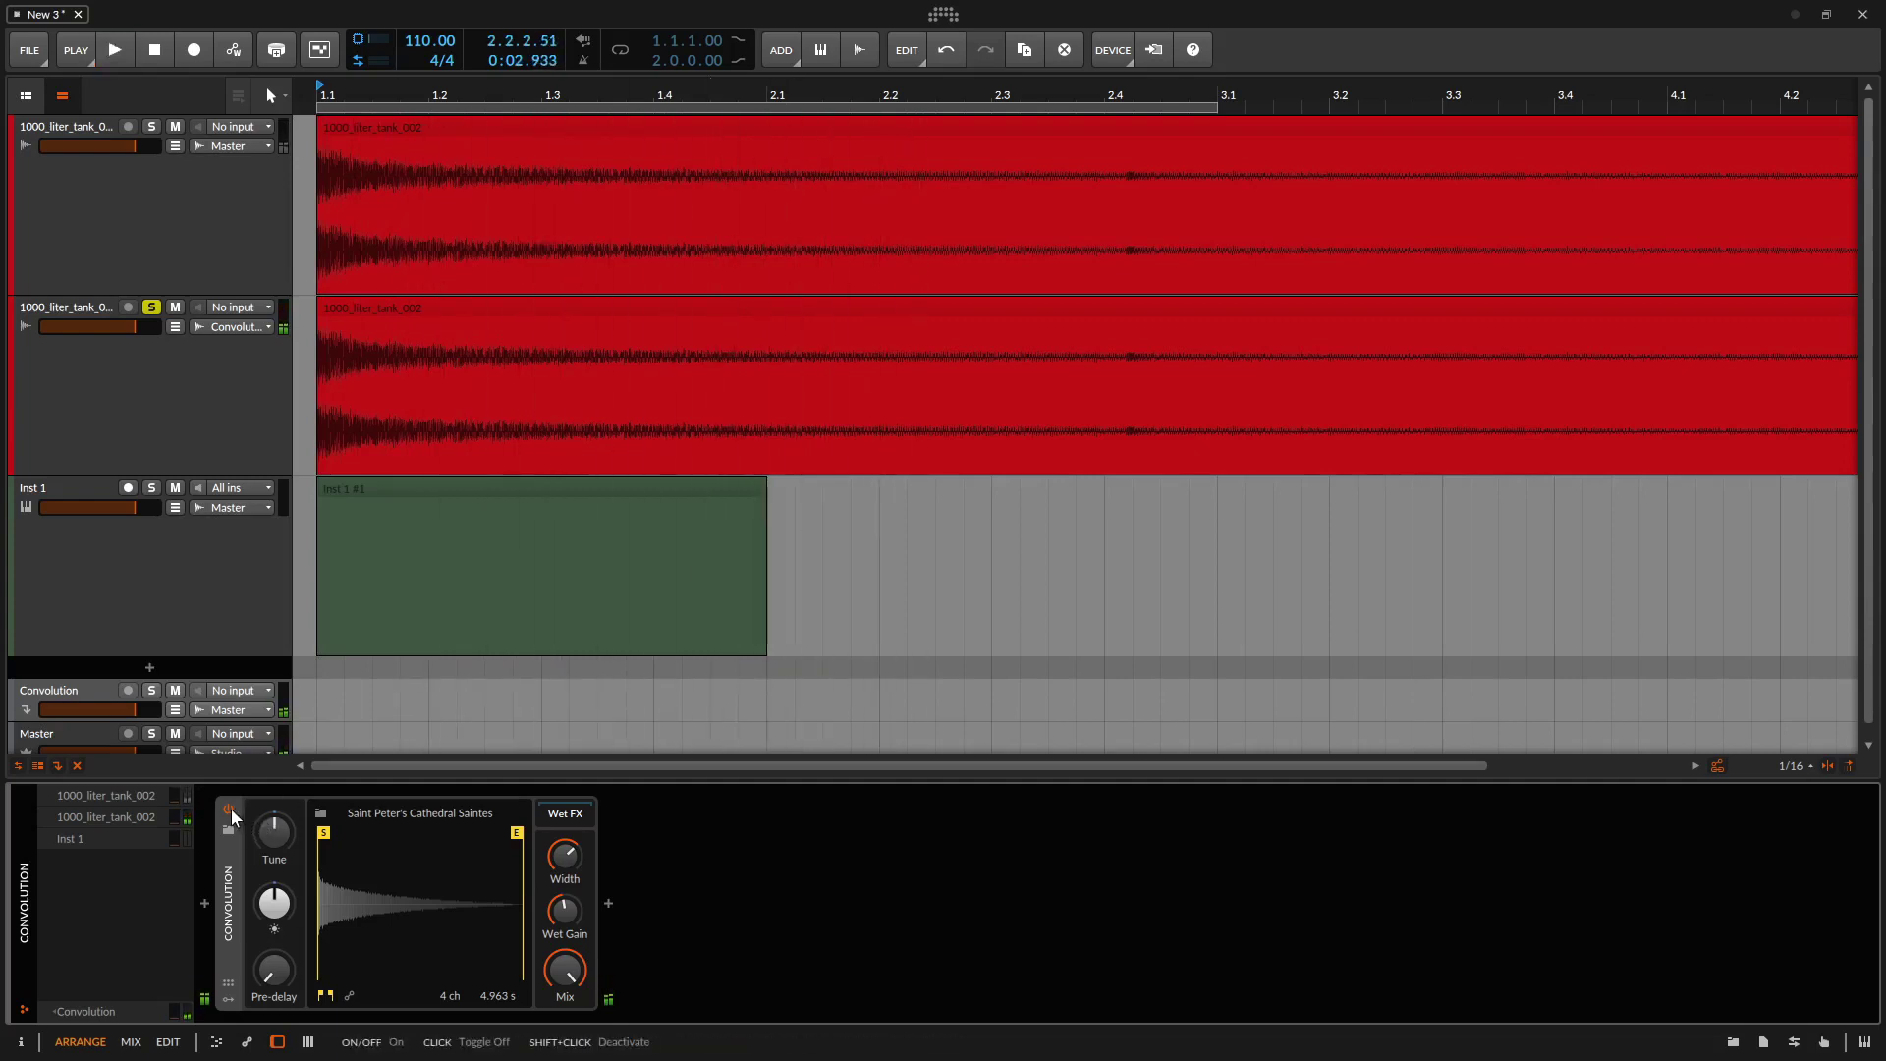
left_click(227, 808)
key("space")
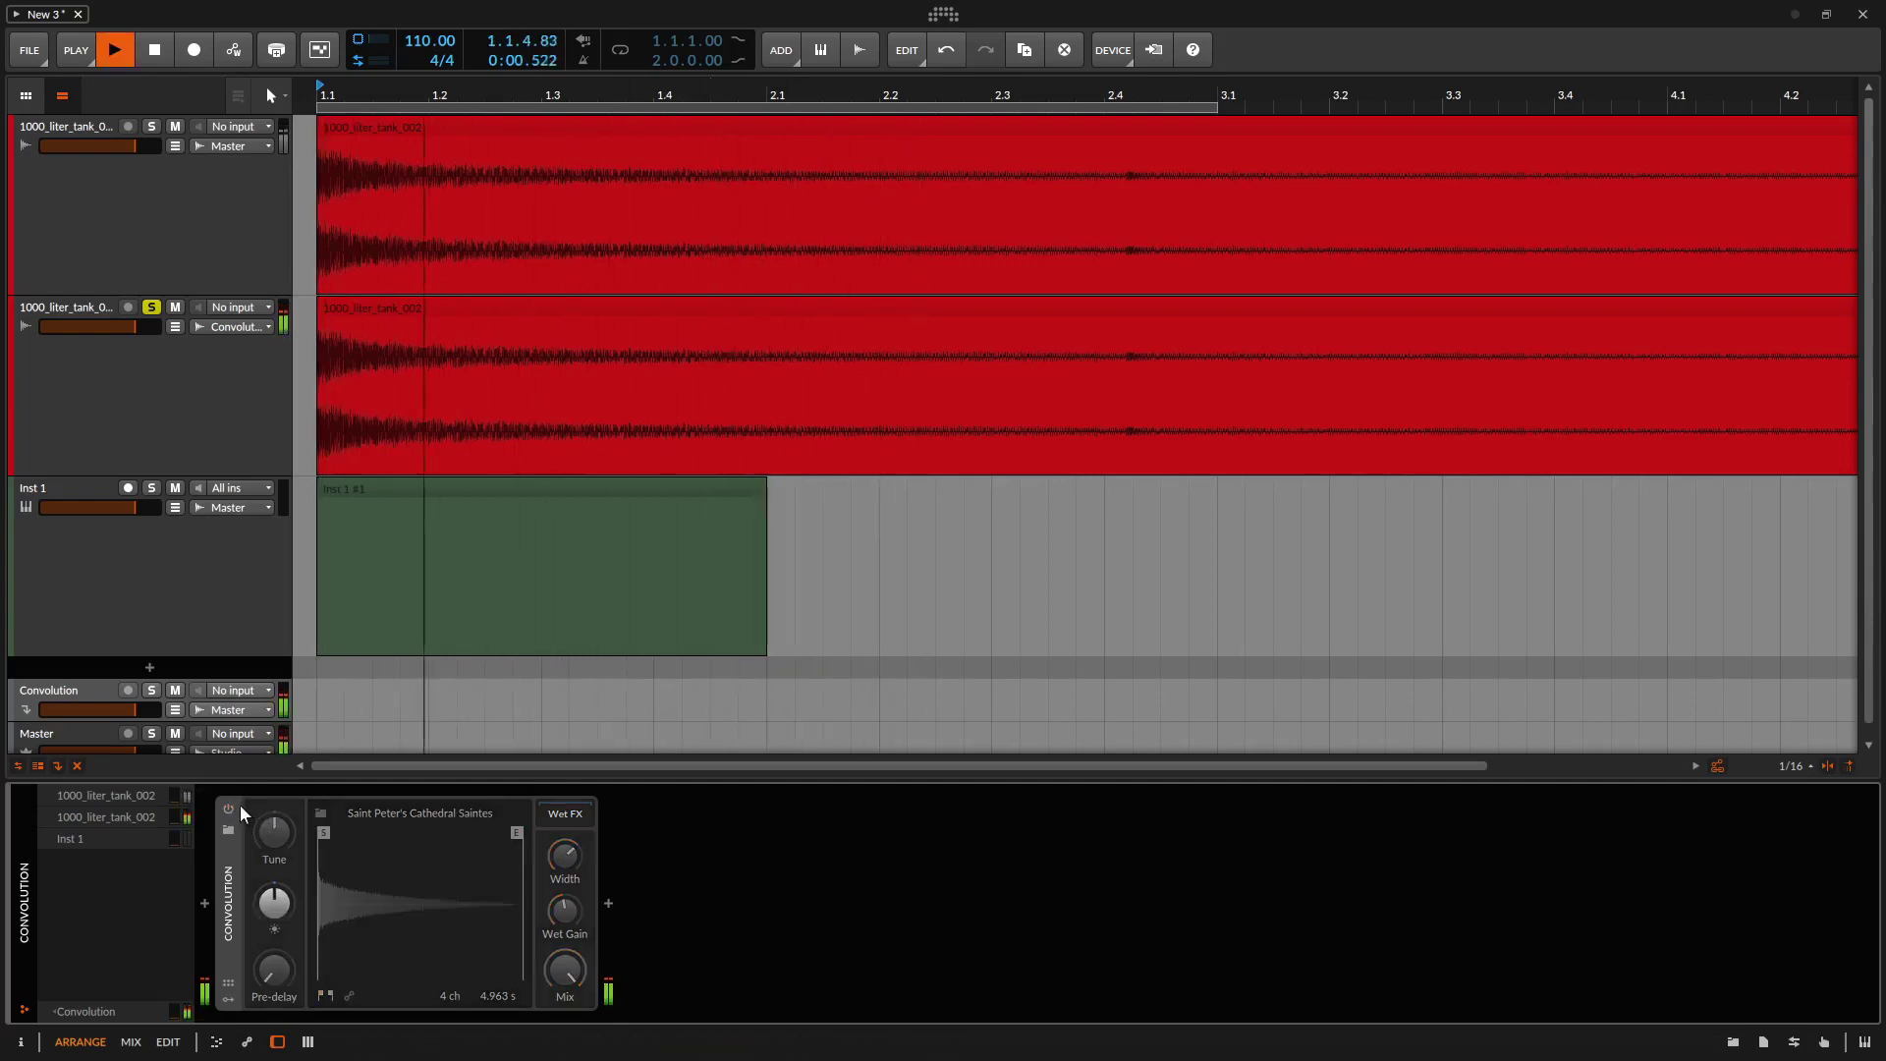
key("space")
left_click(232, 809)
key("space")
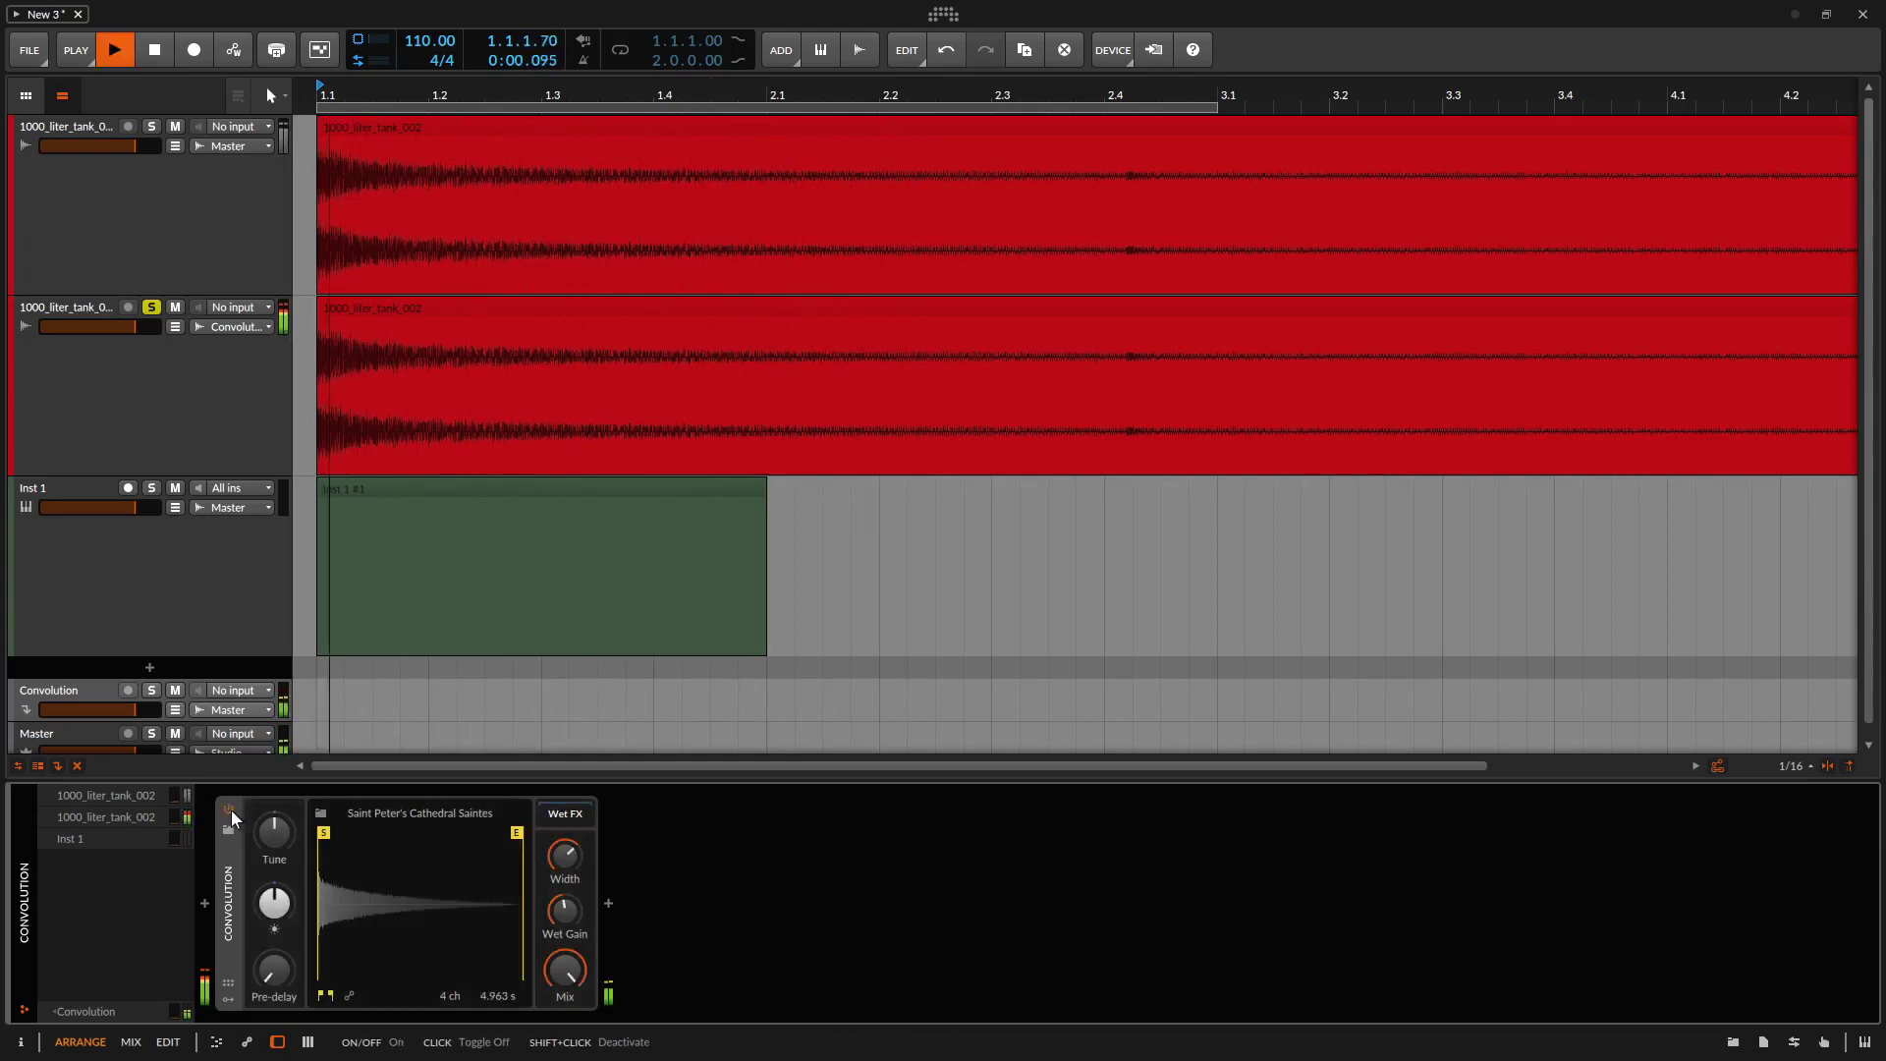
key("space")
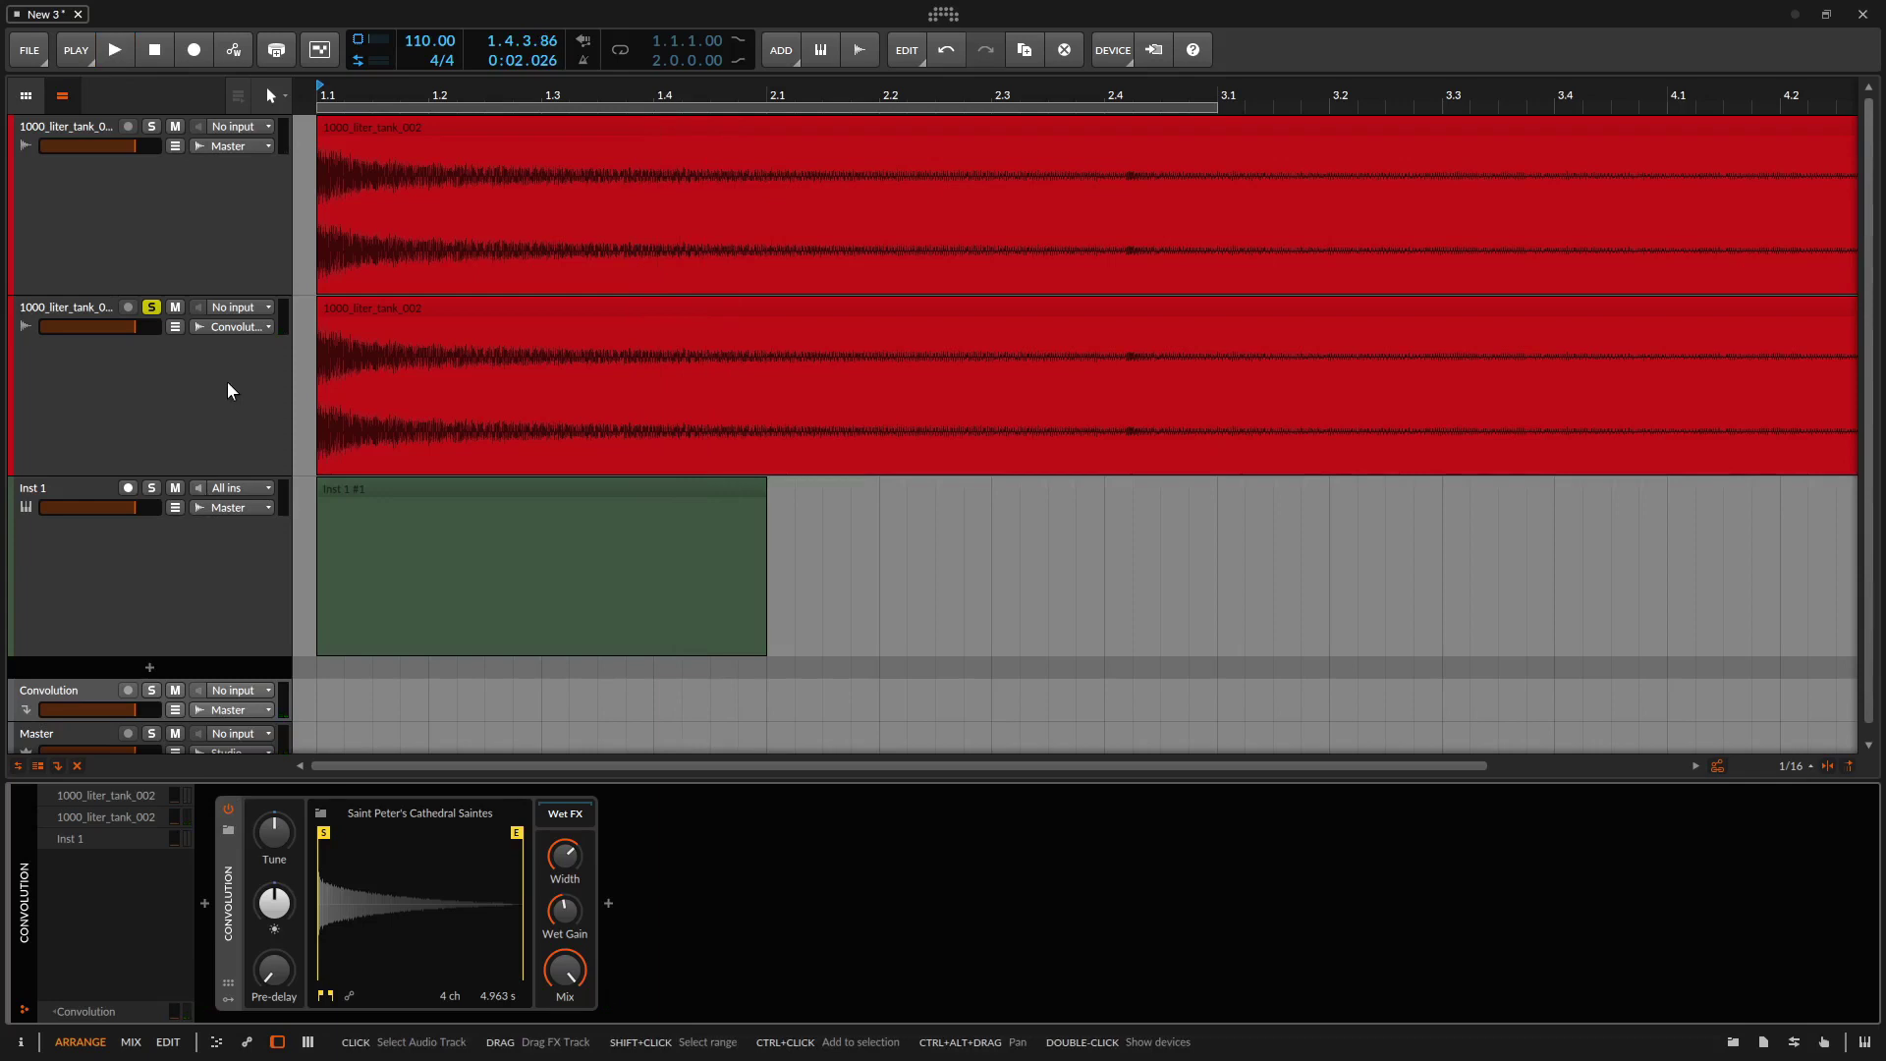
Route the second 1000_liter_tank_002 track's output to Master in the arranger and select that track.
left_click(252, 326)
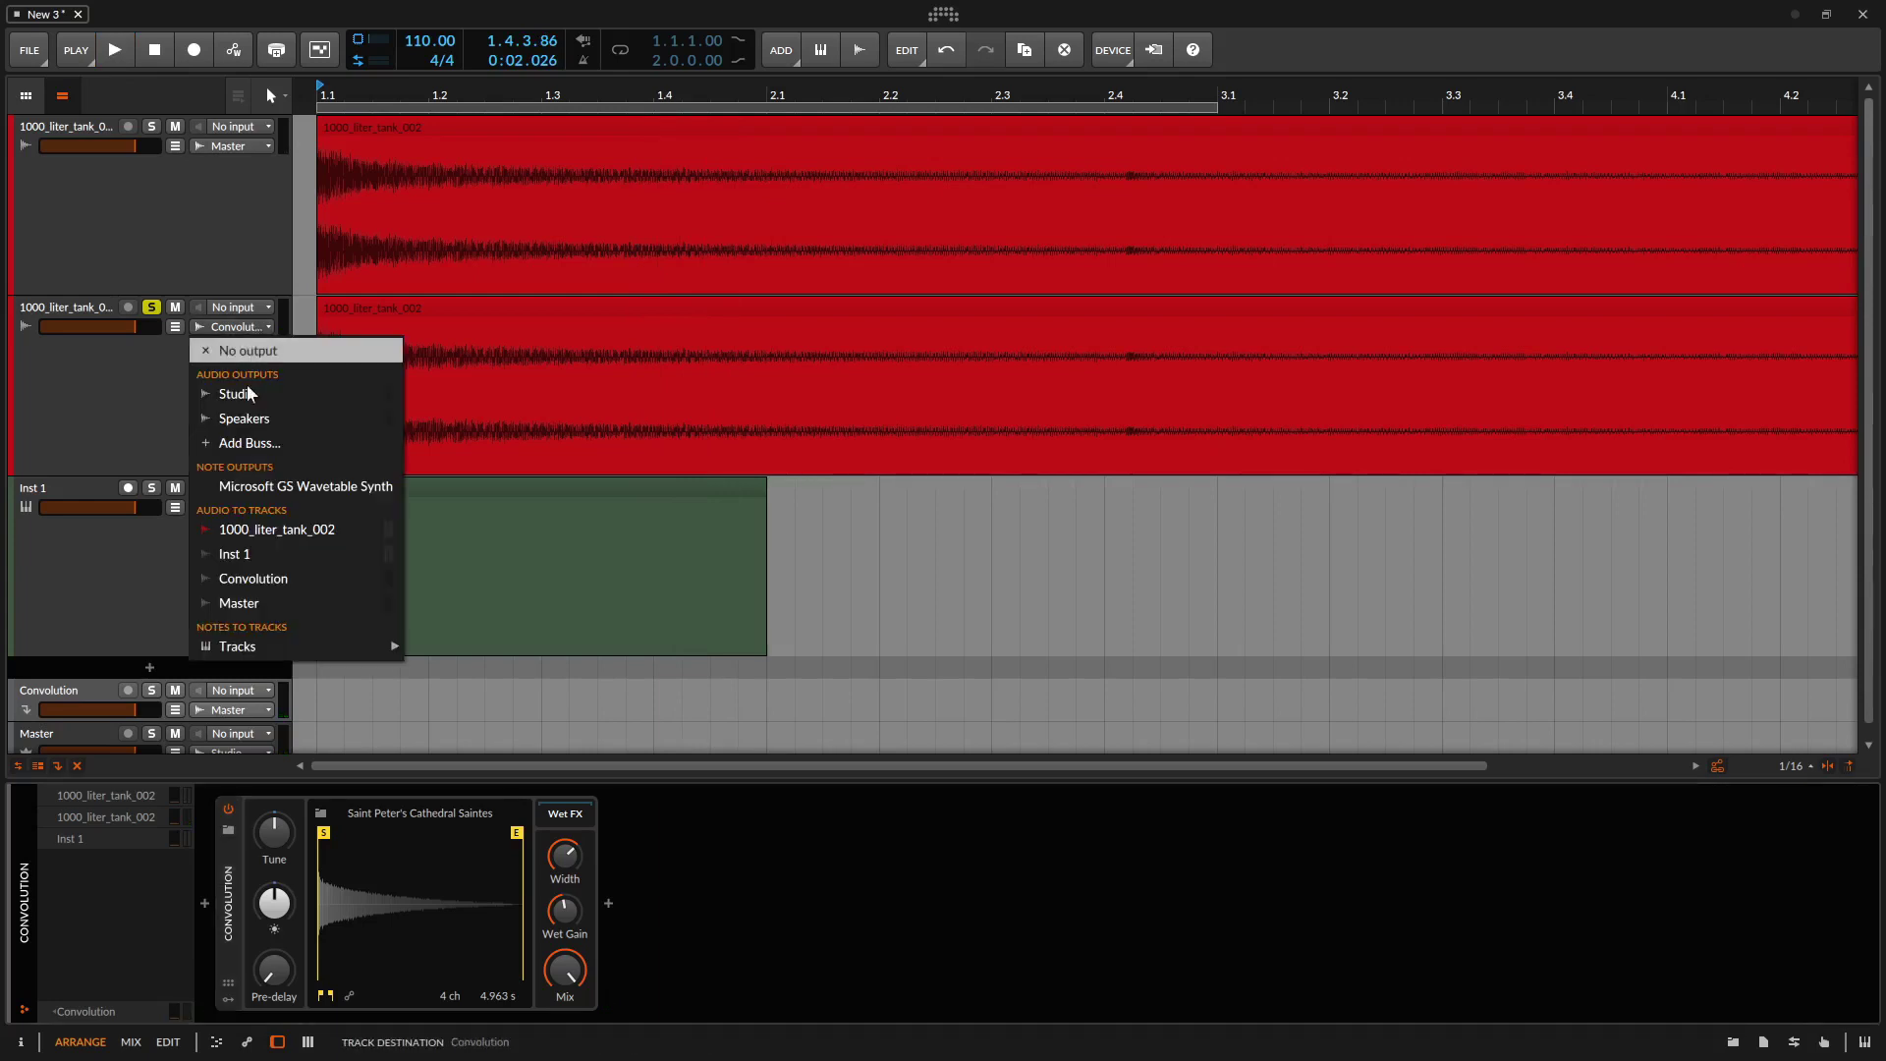
left_click(245, 603)
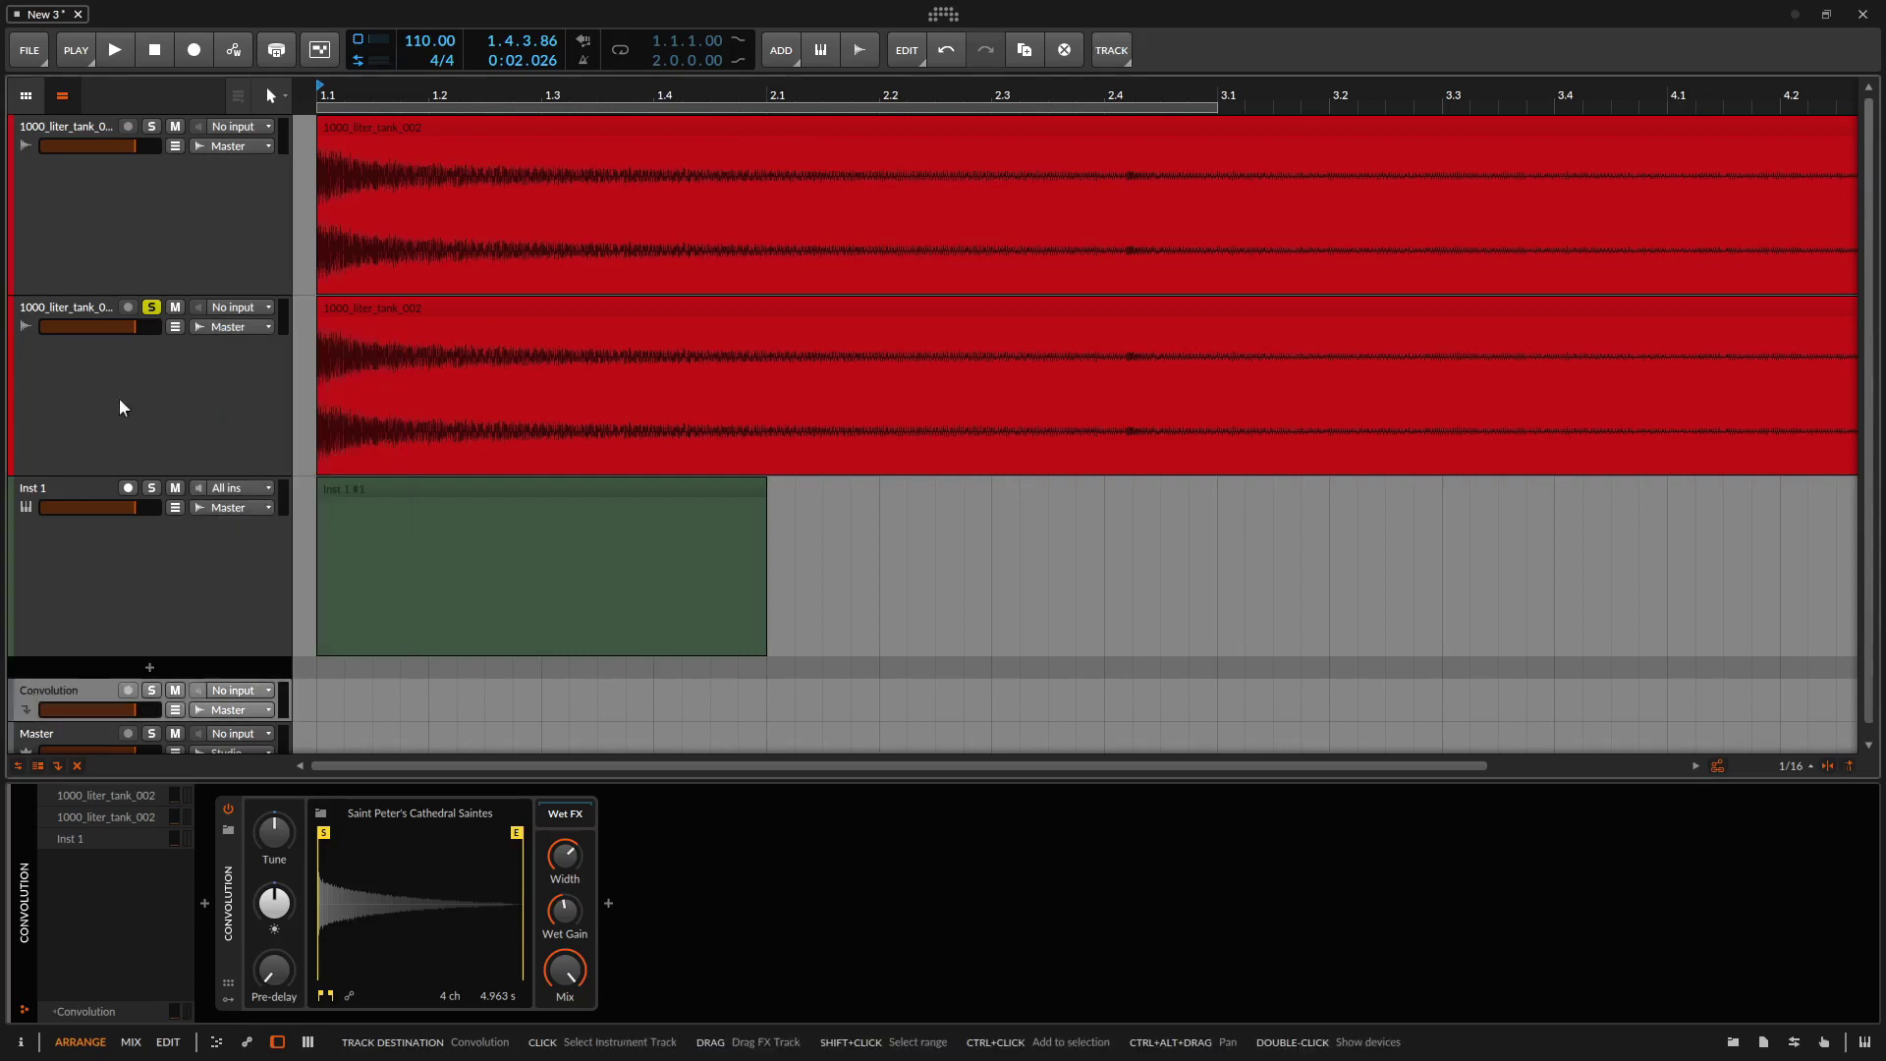
left_click(159, 420)
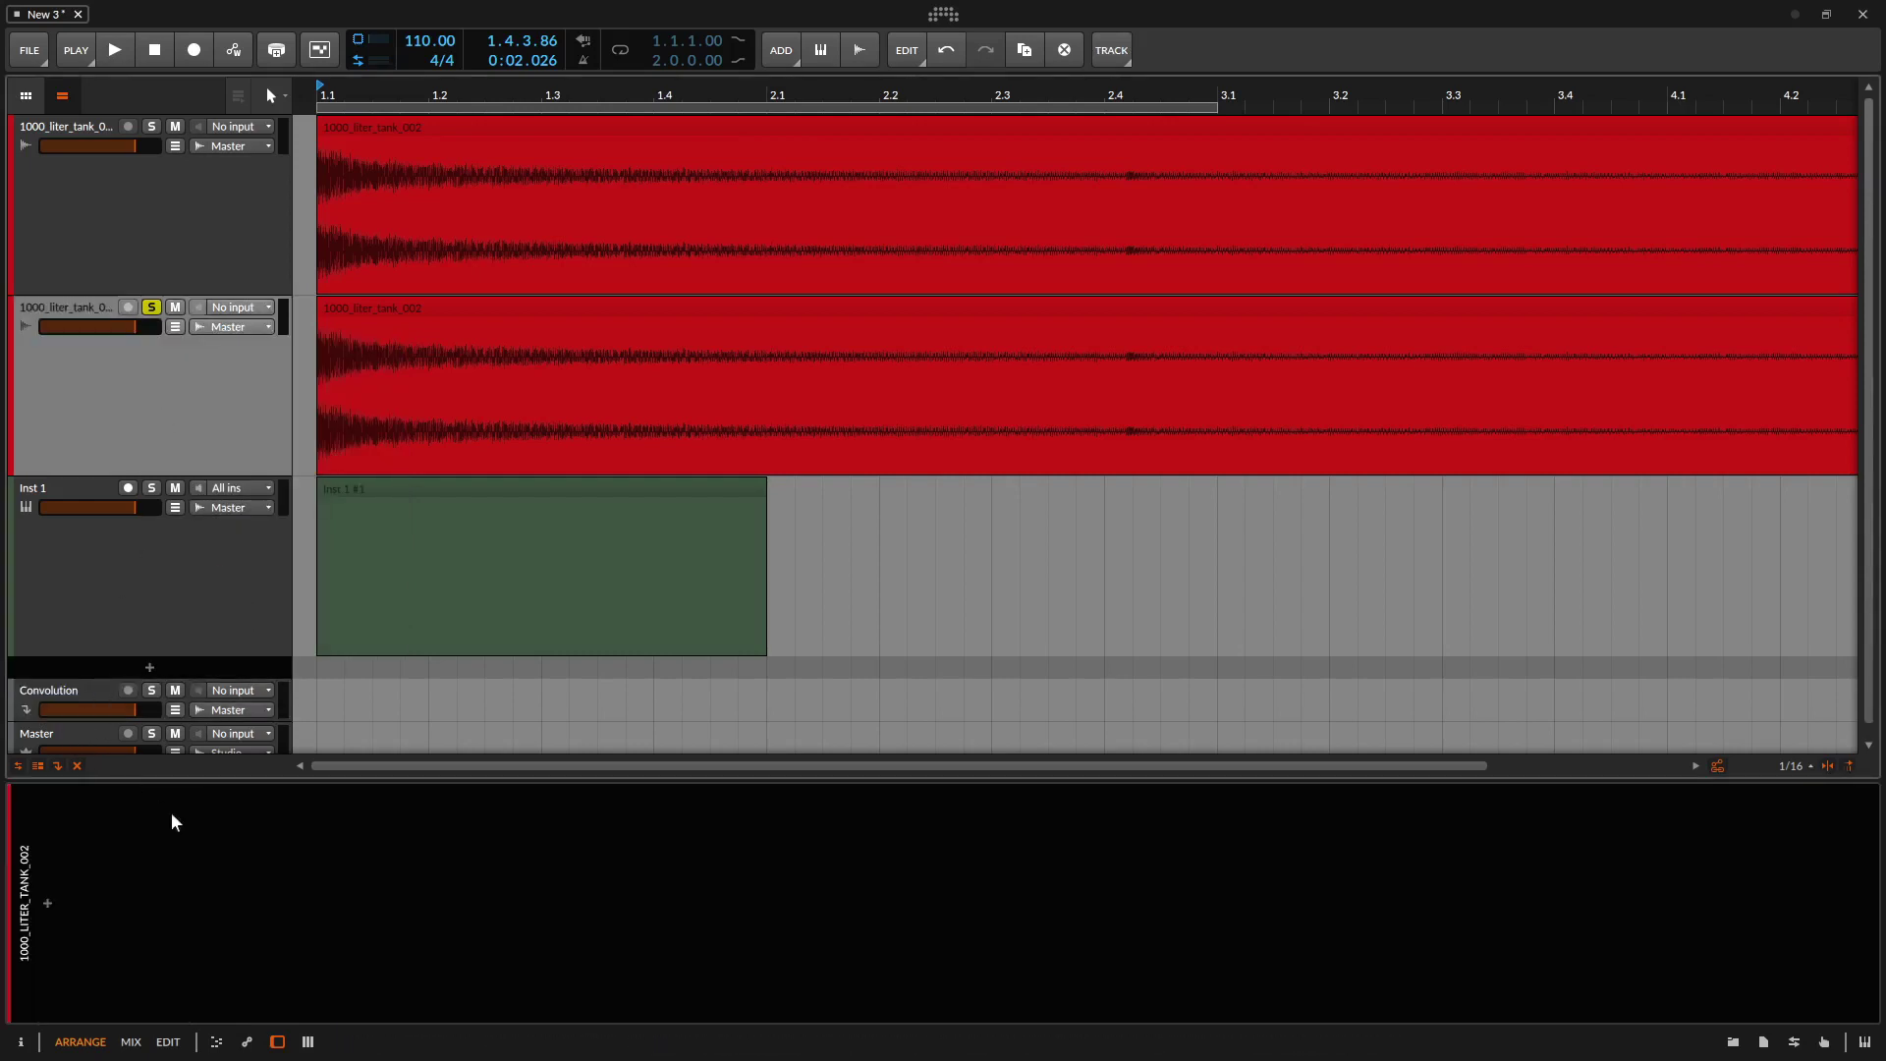
Route the second 1000_liter_tank_002 track's output to Convolution in the mixer below the arranger, and play the result.
left_click(307, 1042)
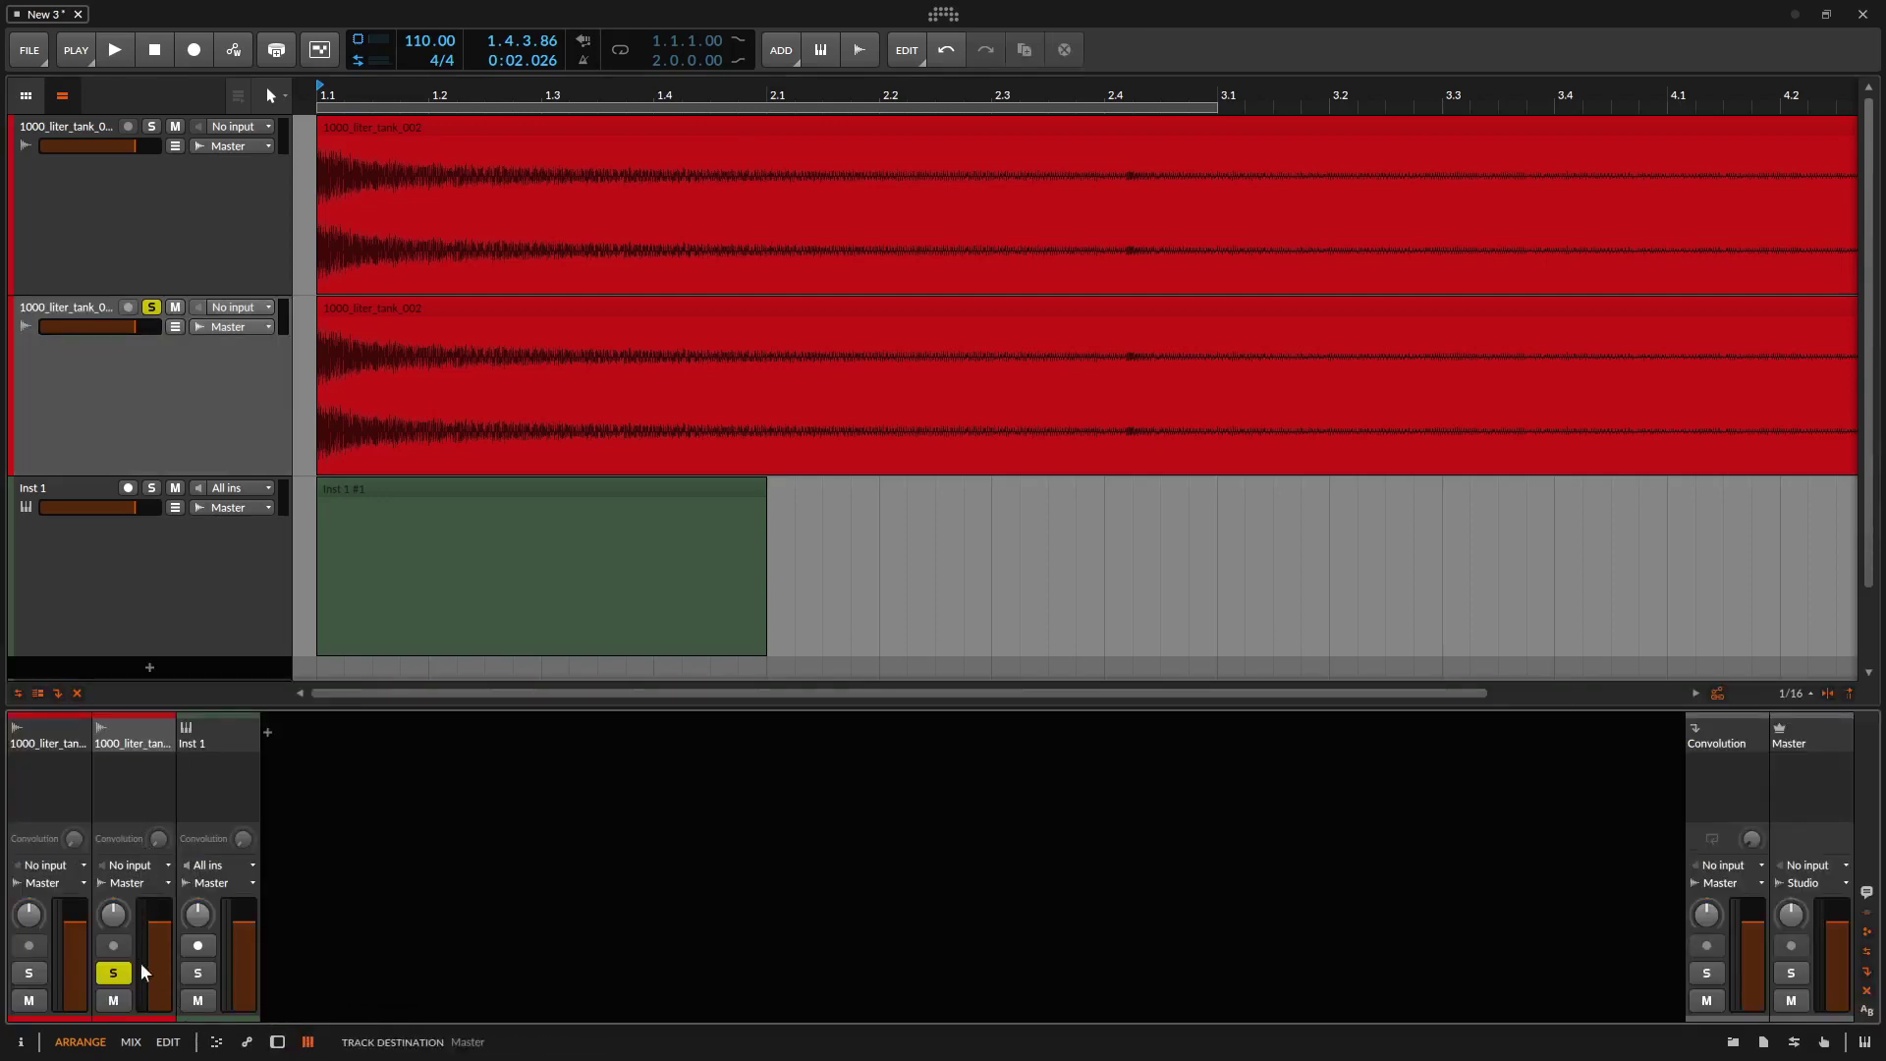
left_click(143, 882)
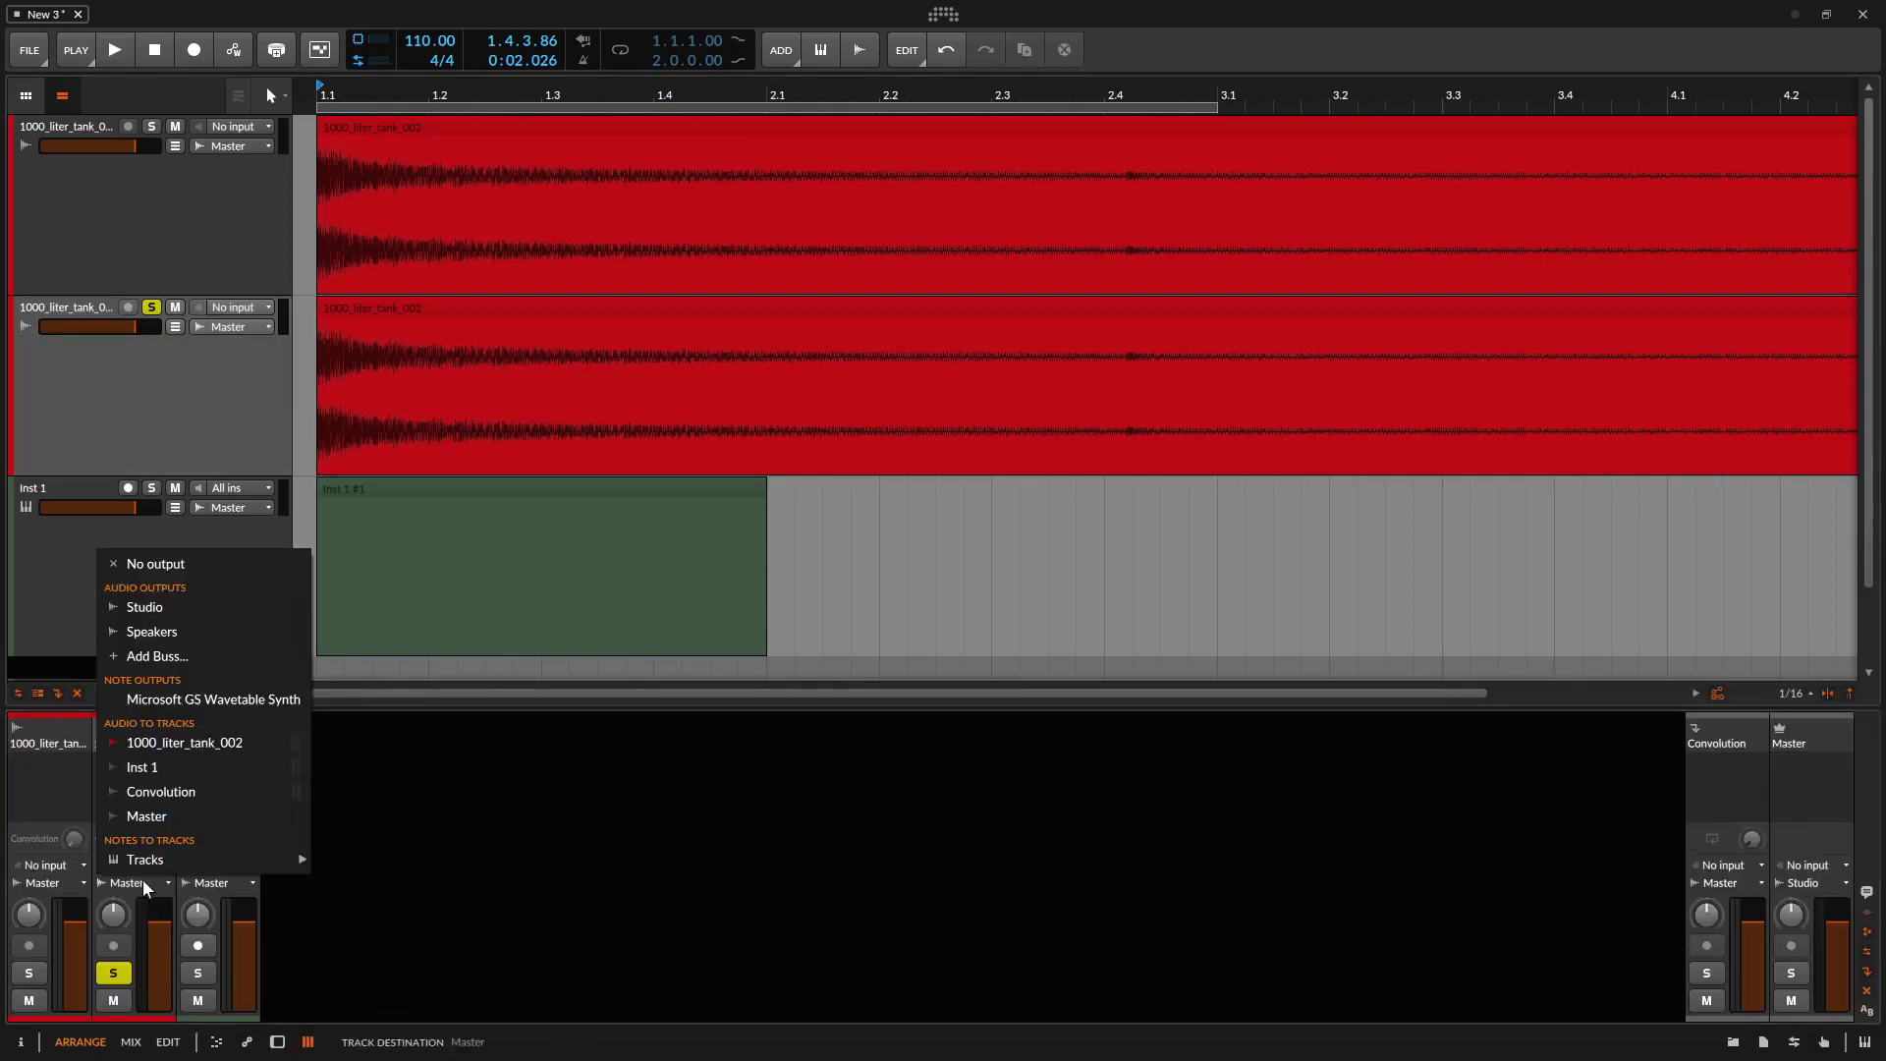
left_click(161, 791)
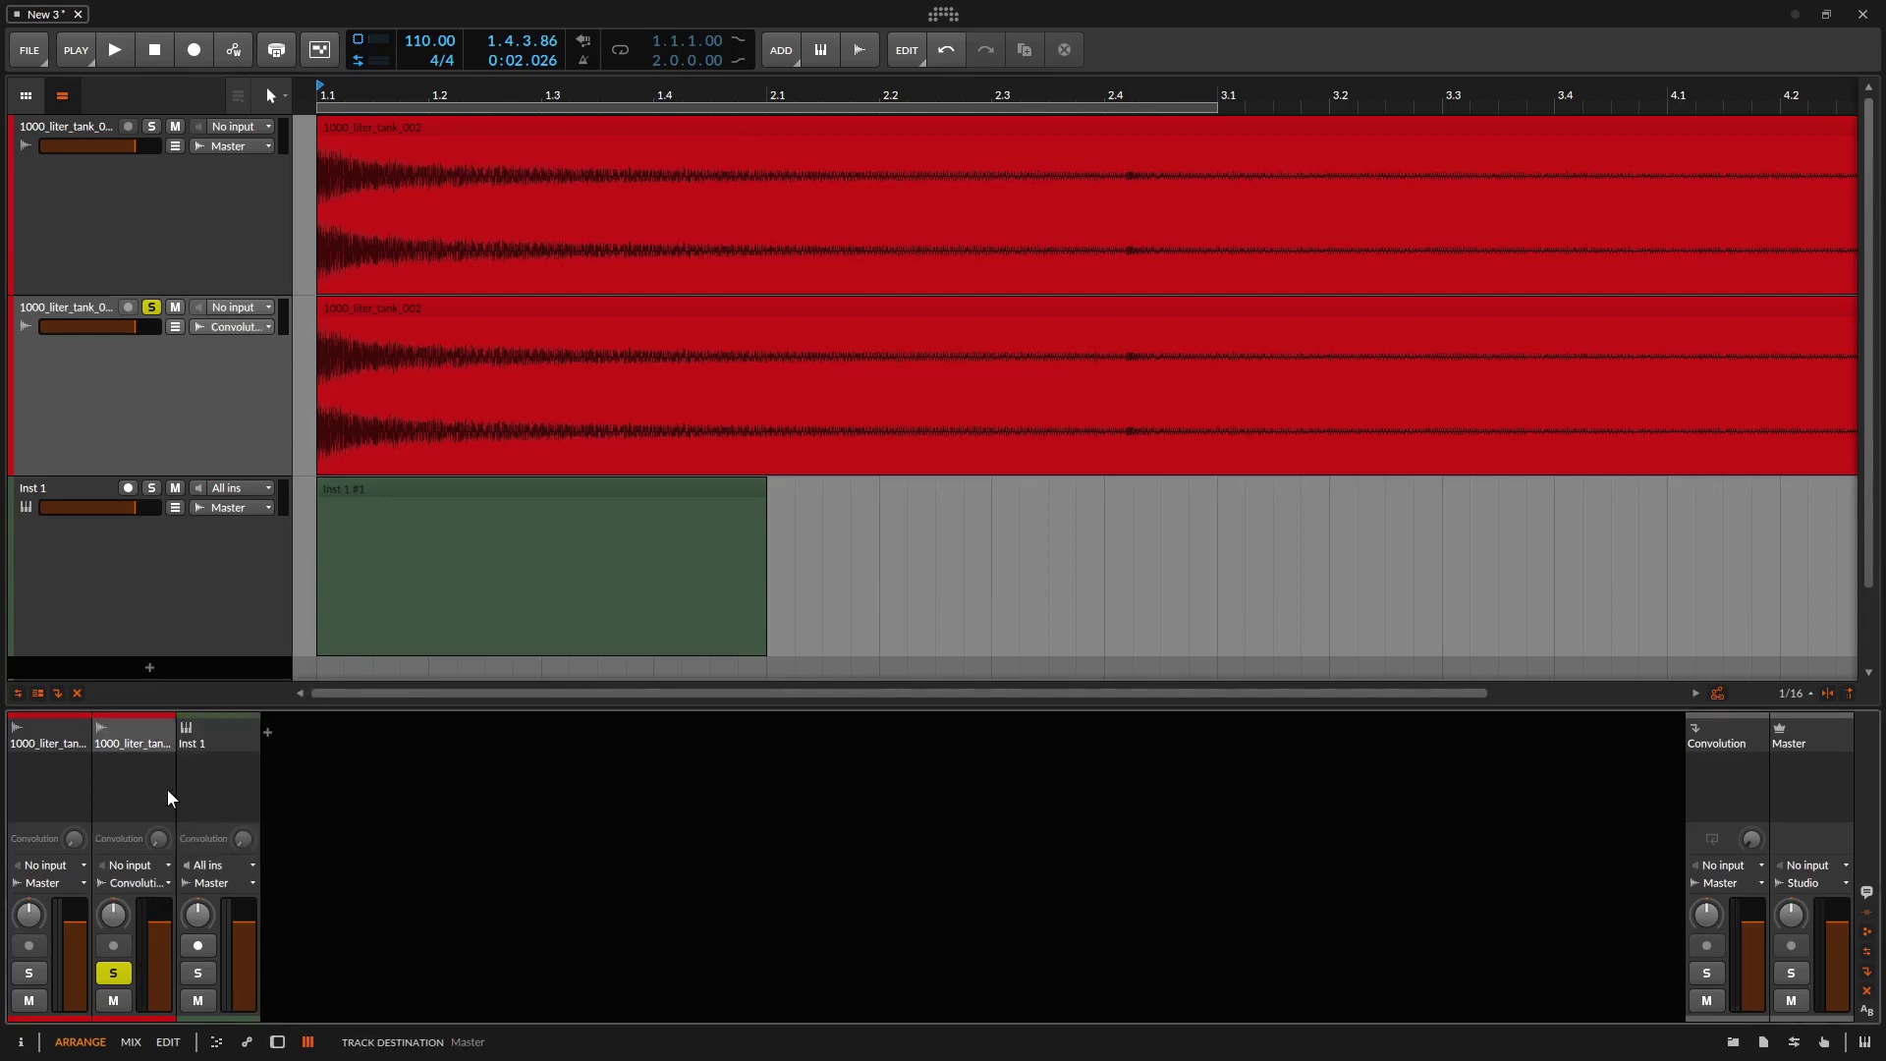
key("space")
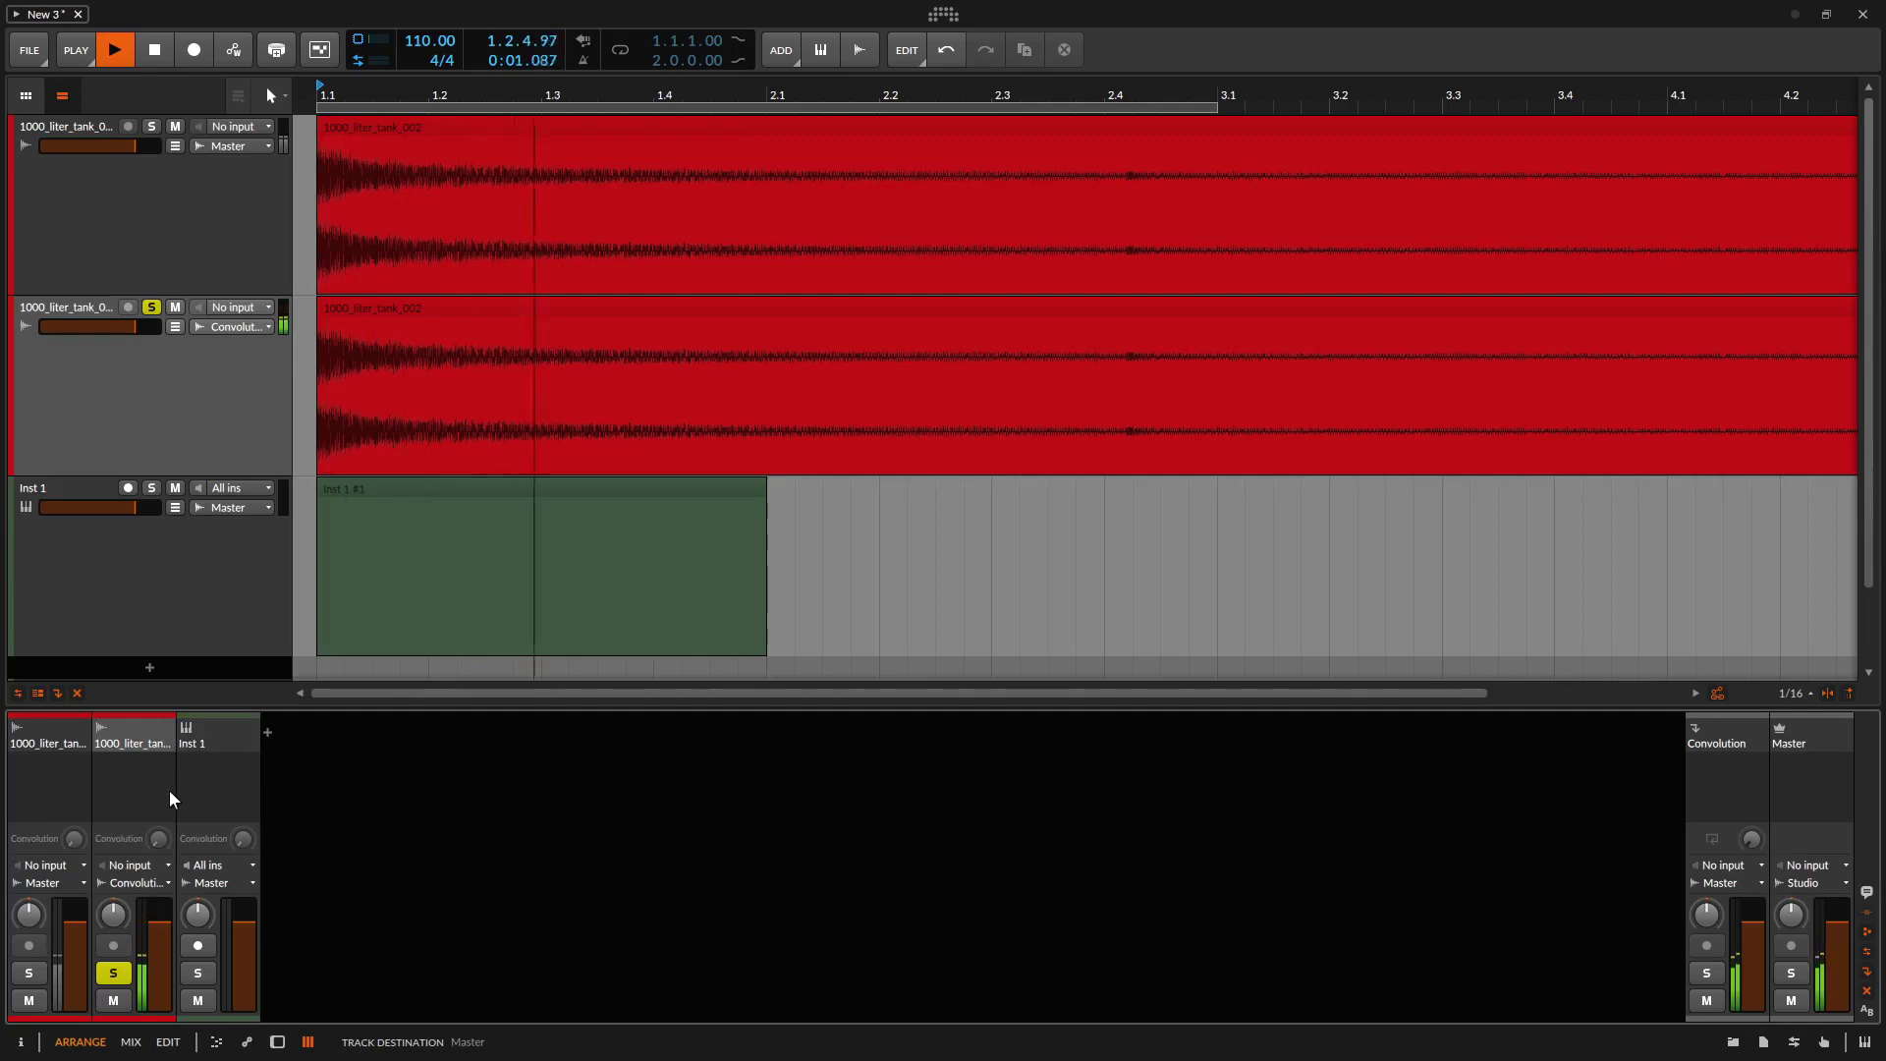
scroll(918, 569, "down", 2)
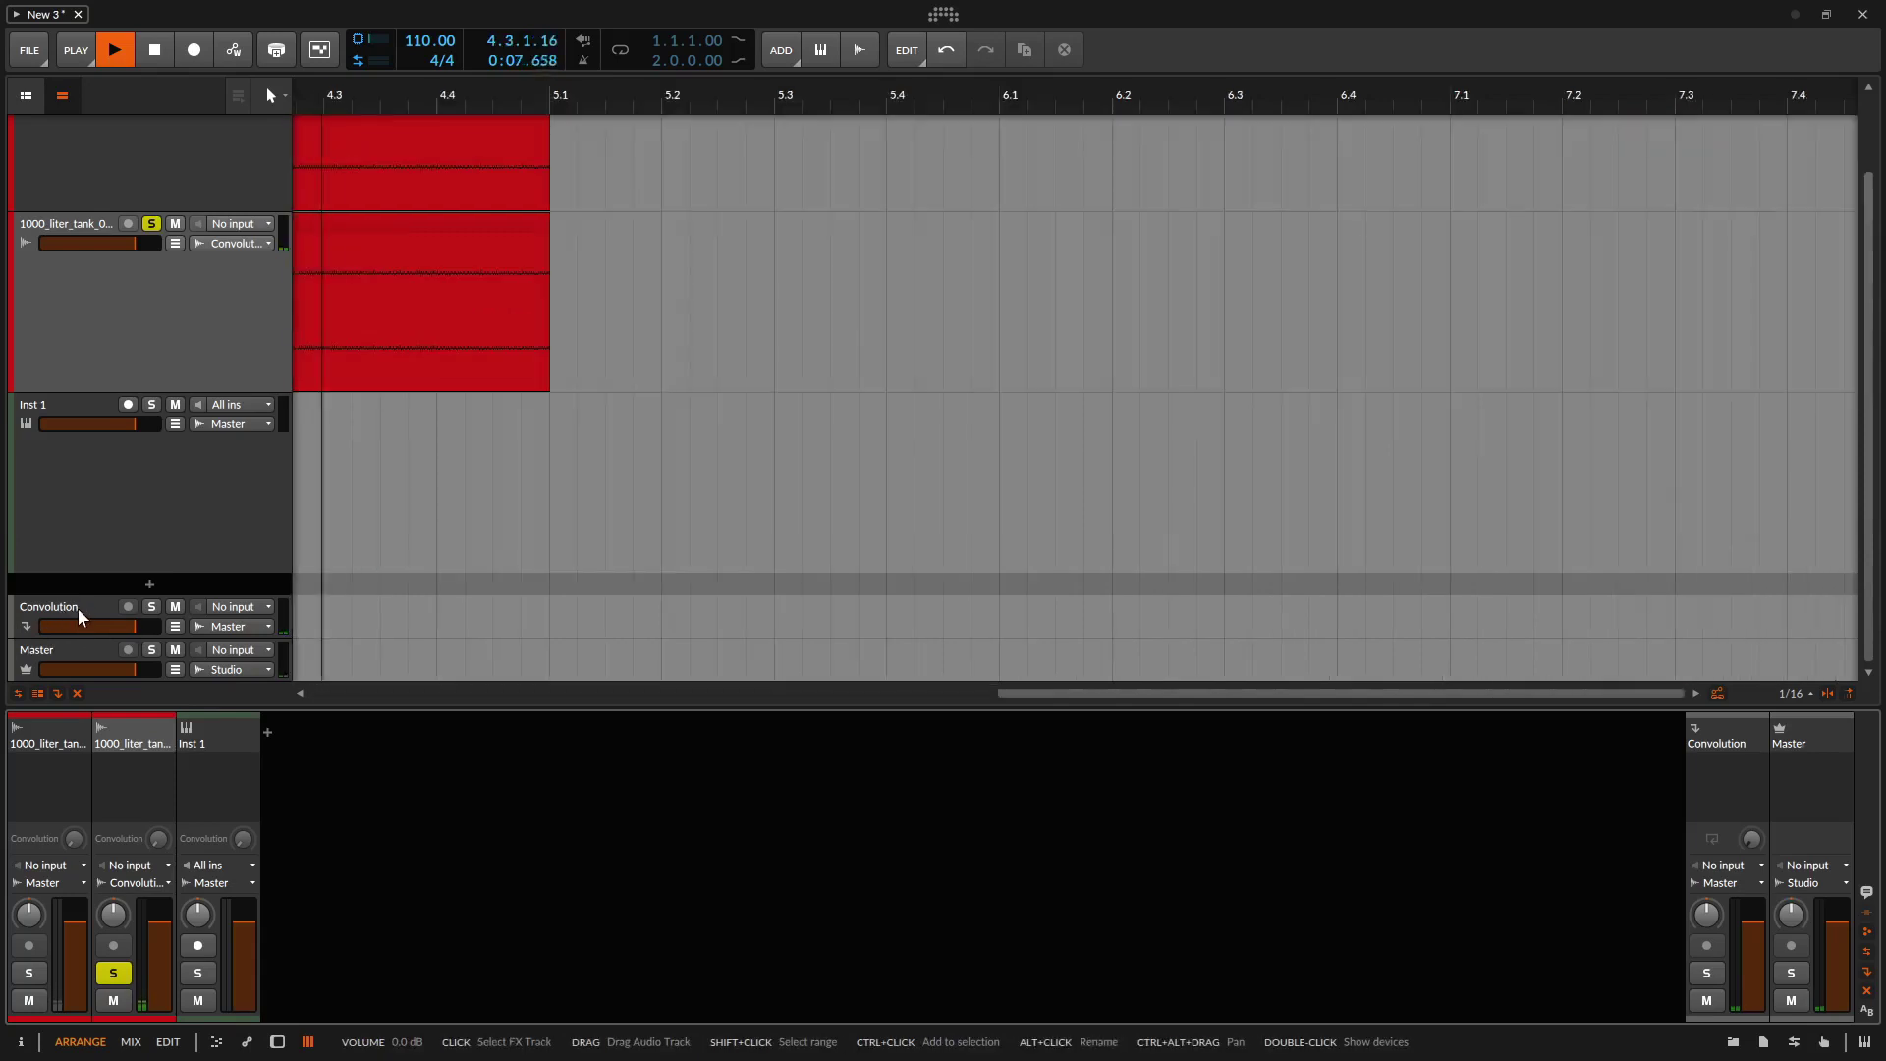
key("space")
left_click_drag(1213, 693, 1070, 688)
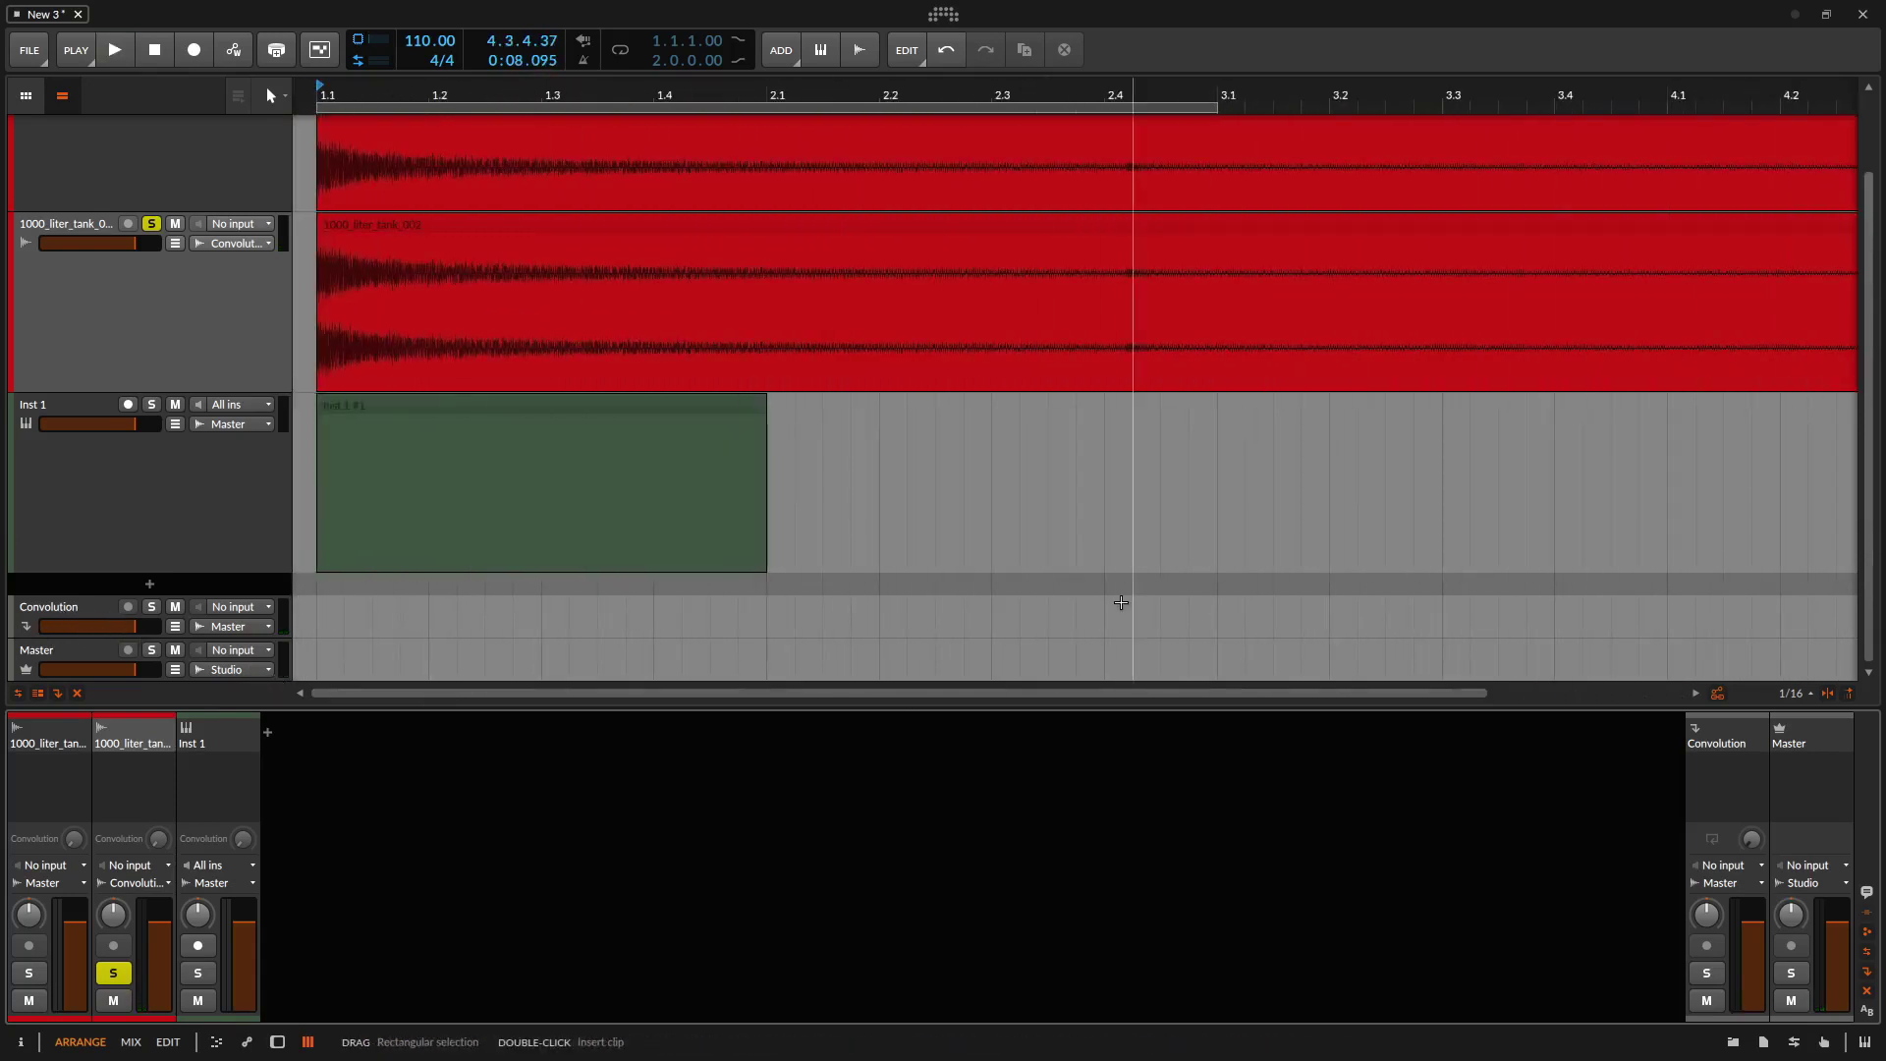
Route the second 1000_liter_tank_002 track's output to Master in the Mix view, and return to the Arrange view with the mixer hidden.
left_click(129, 1042)
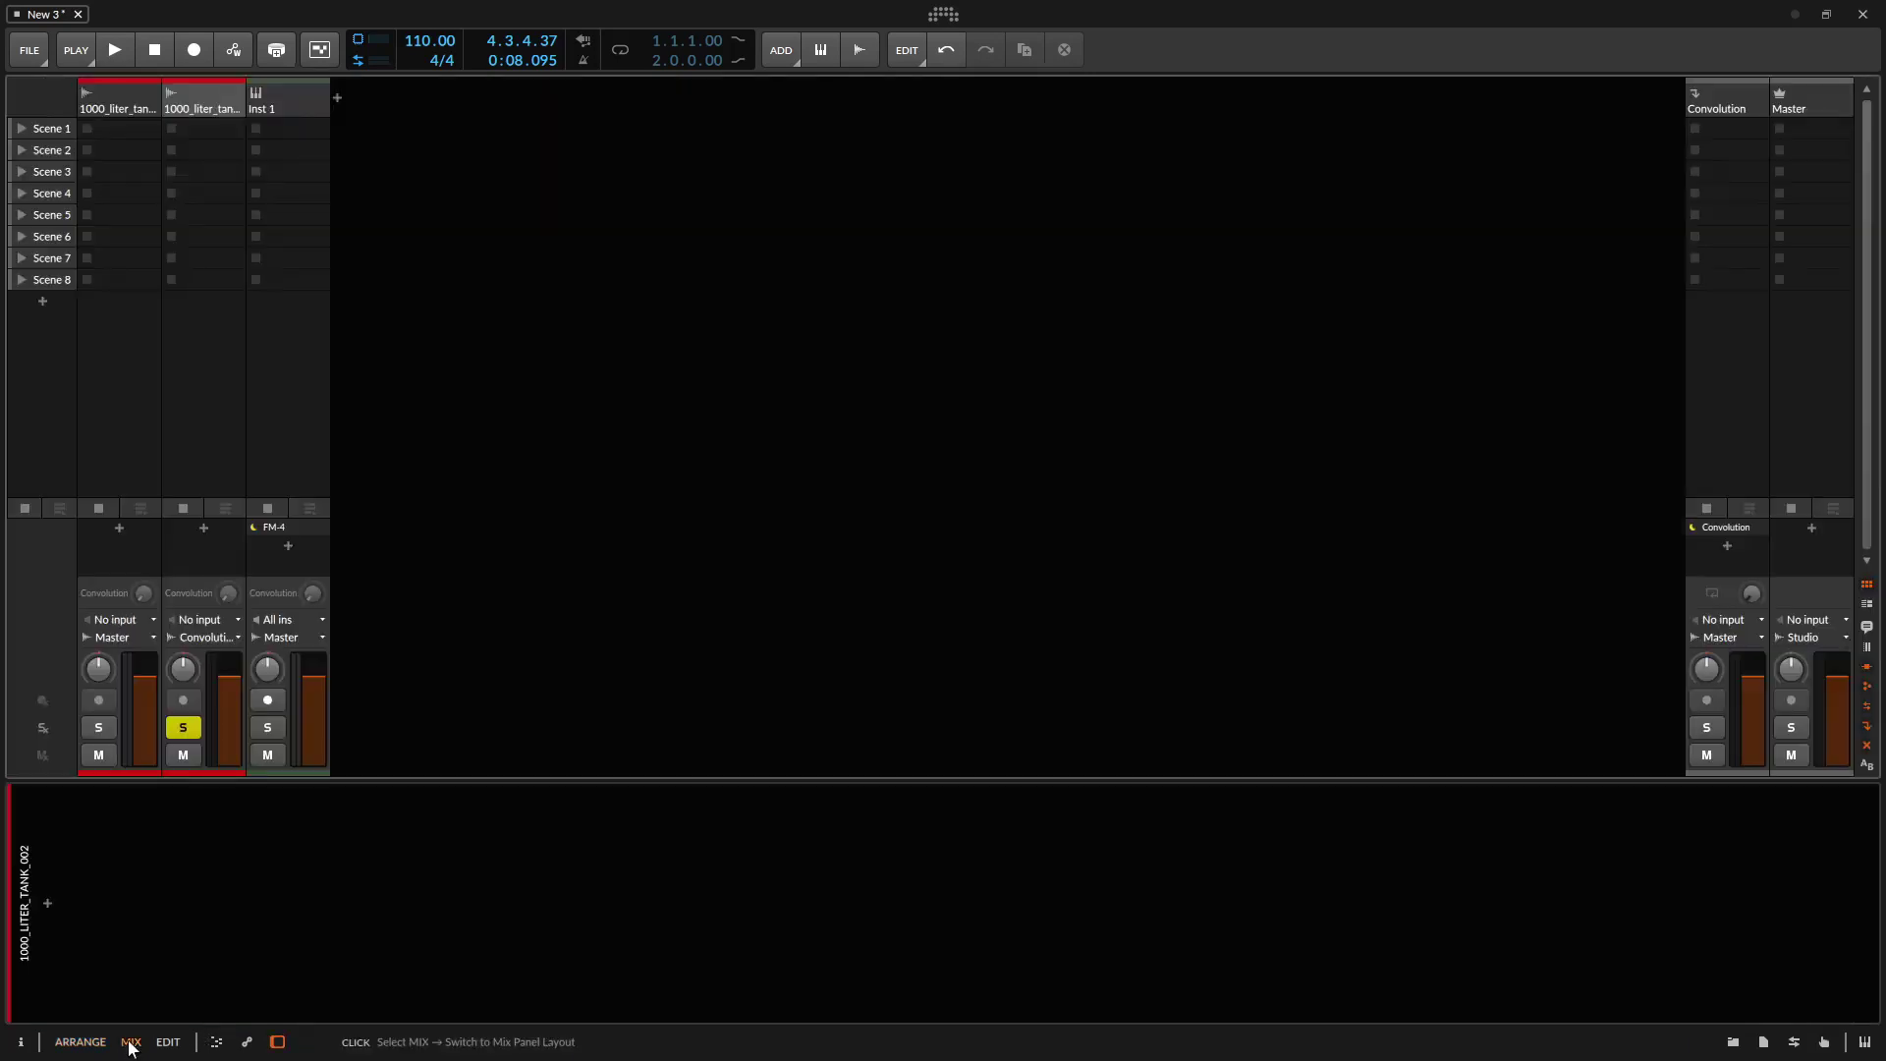
left_click(204, 638)
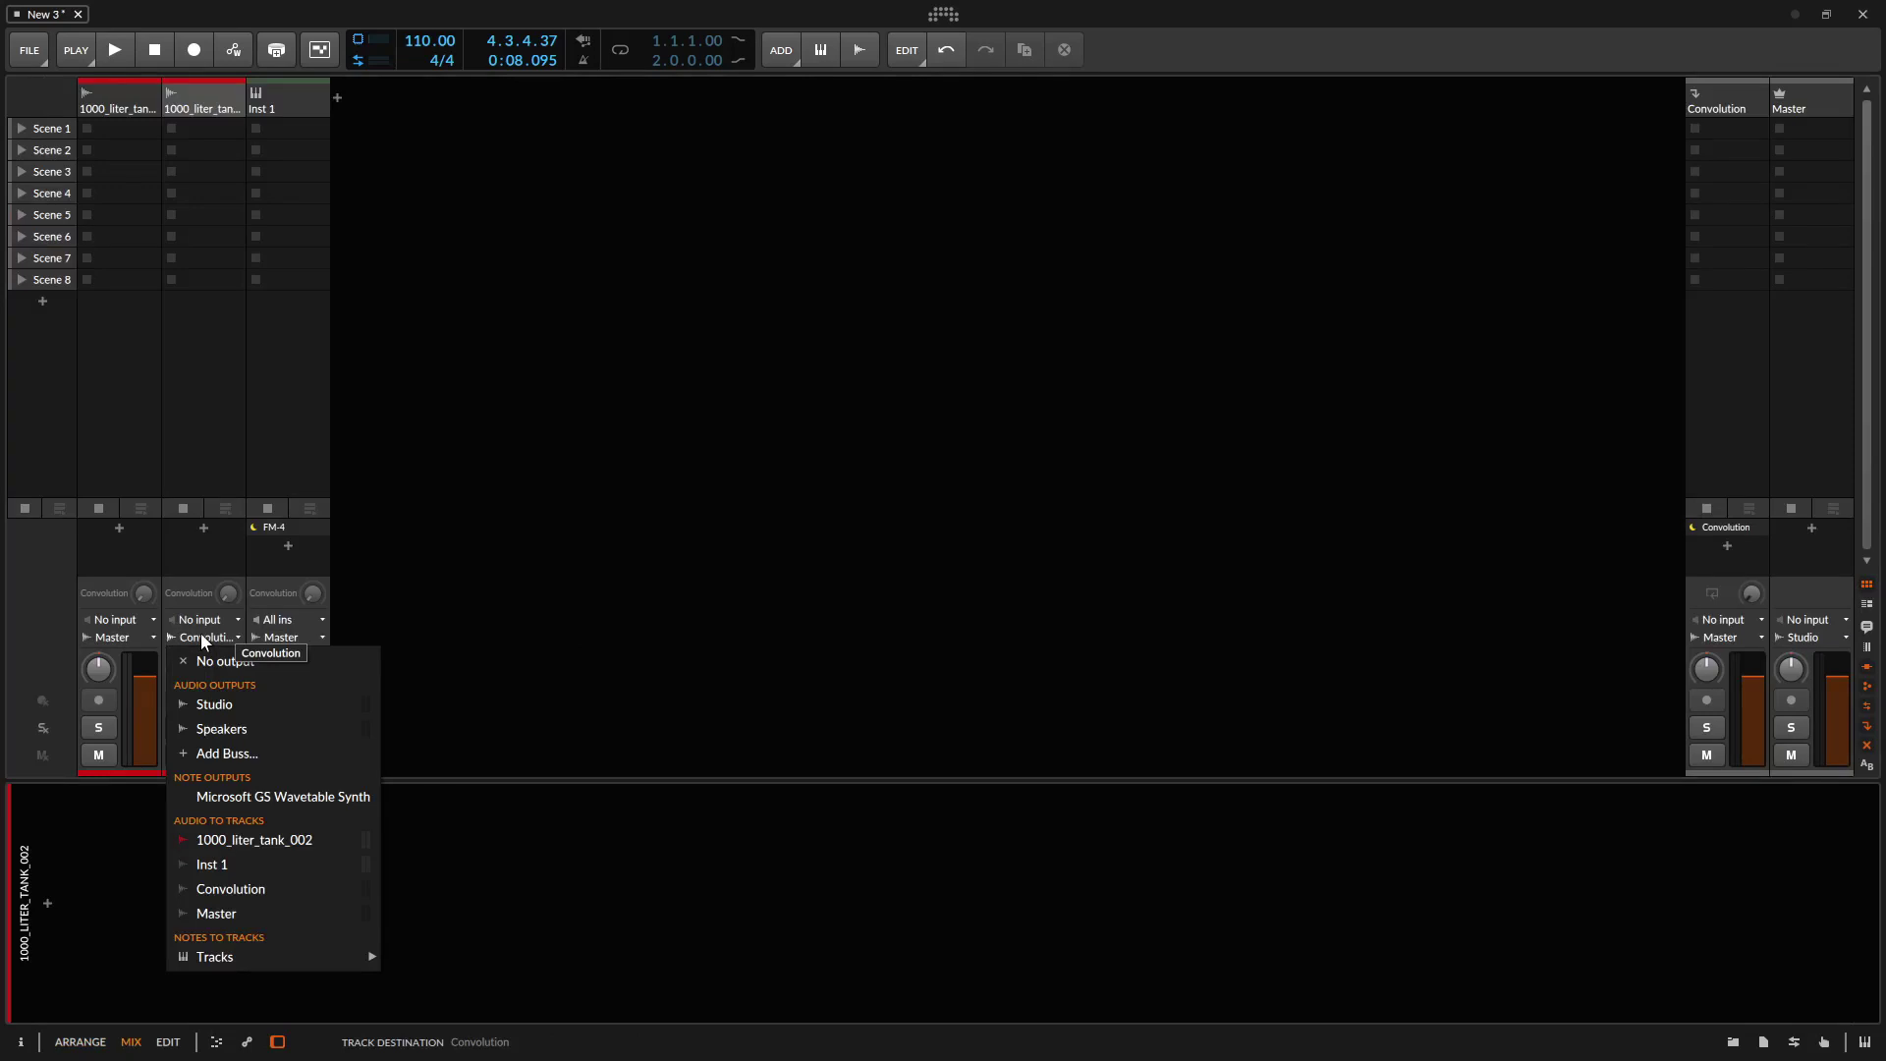
left_click(235, 913)
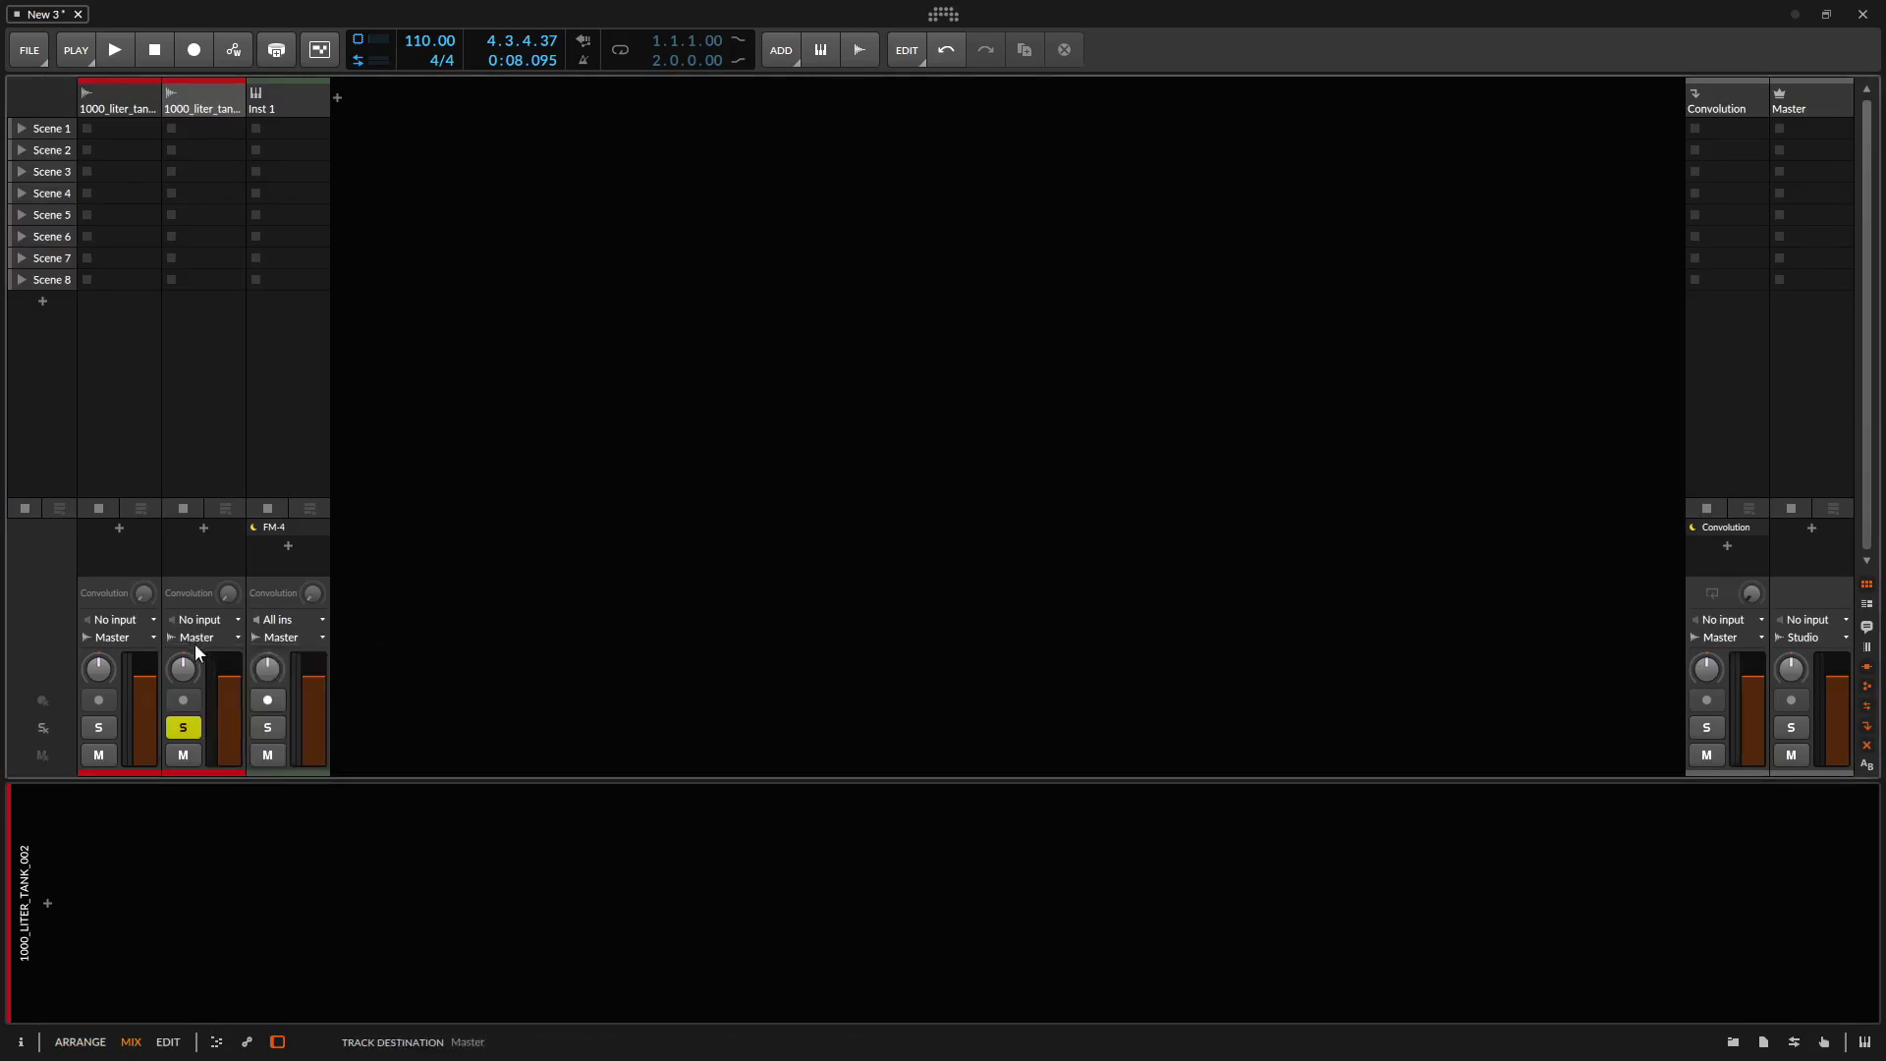
key("alt+1")
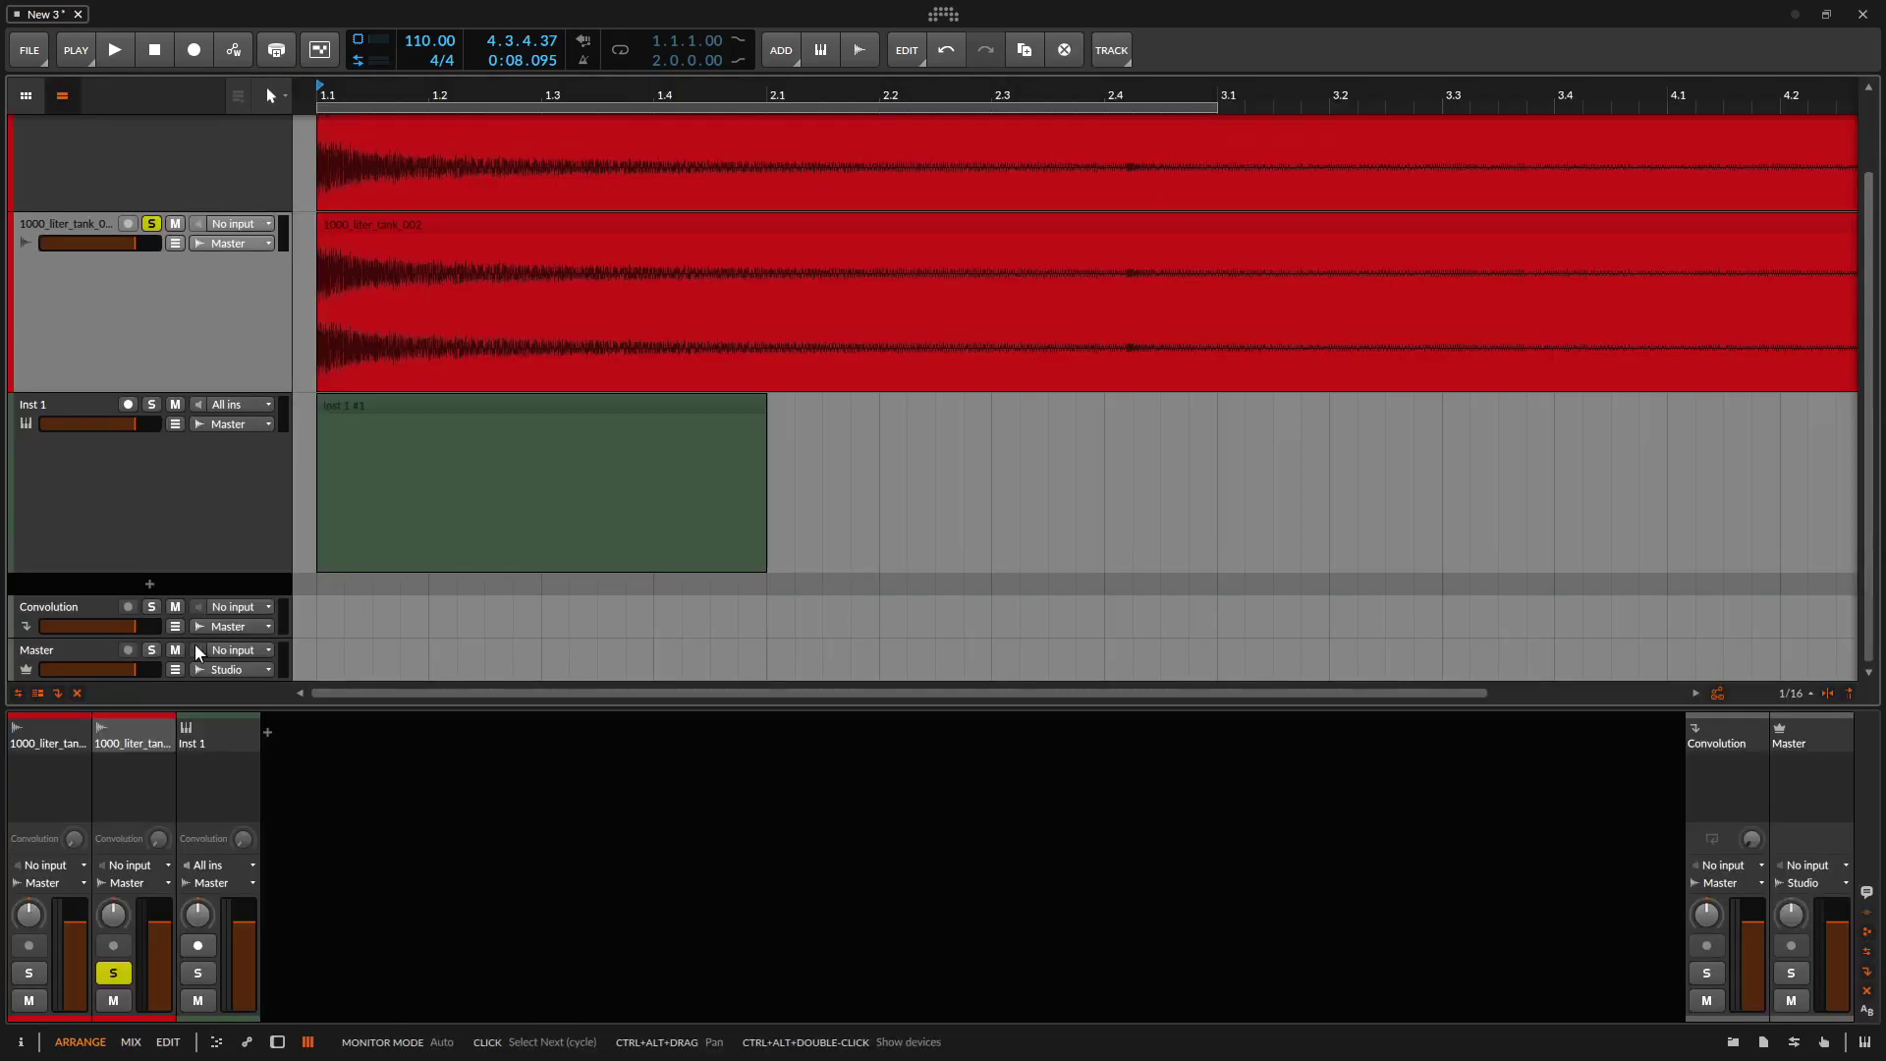
left_click(539, 583)
key("m")
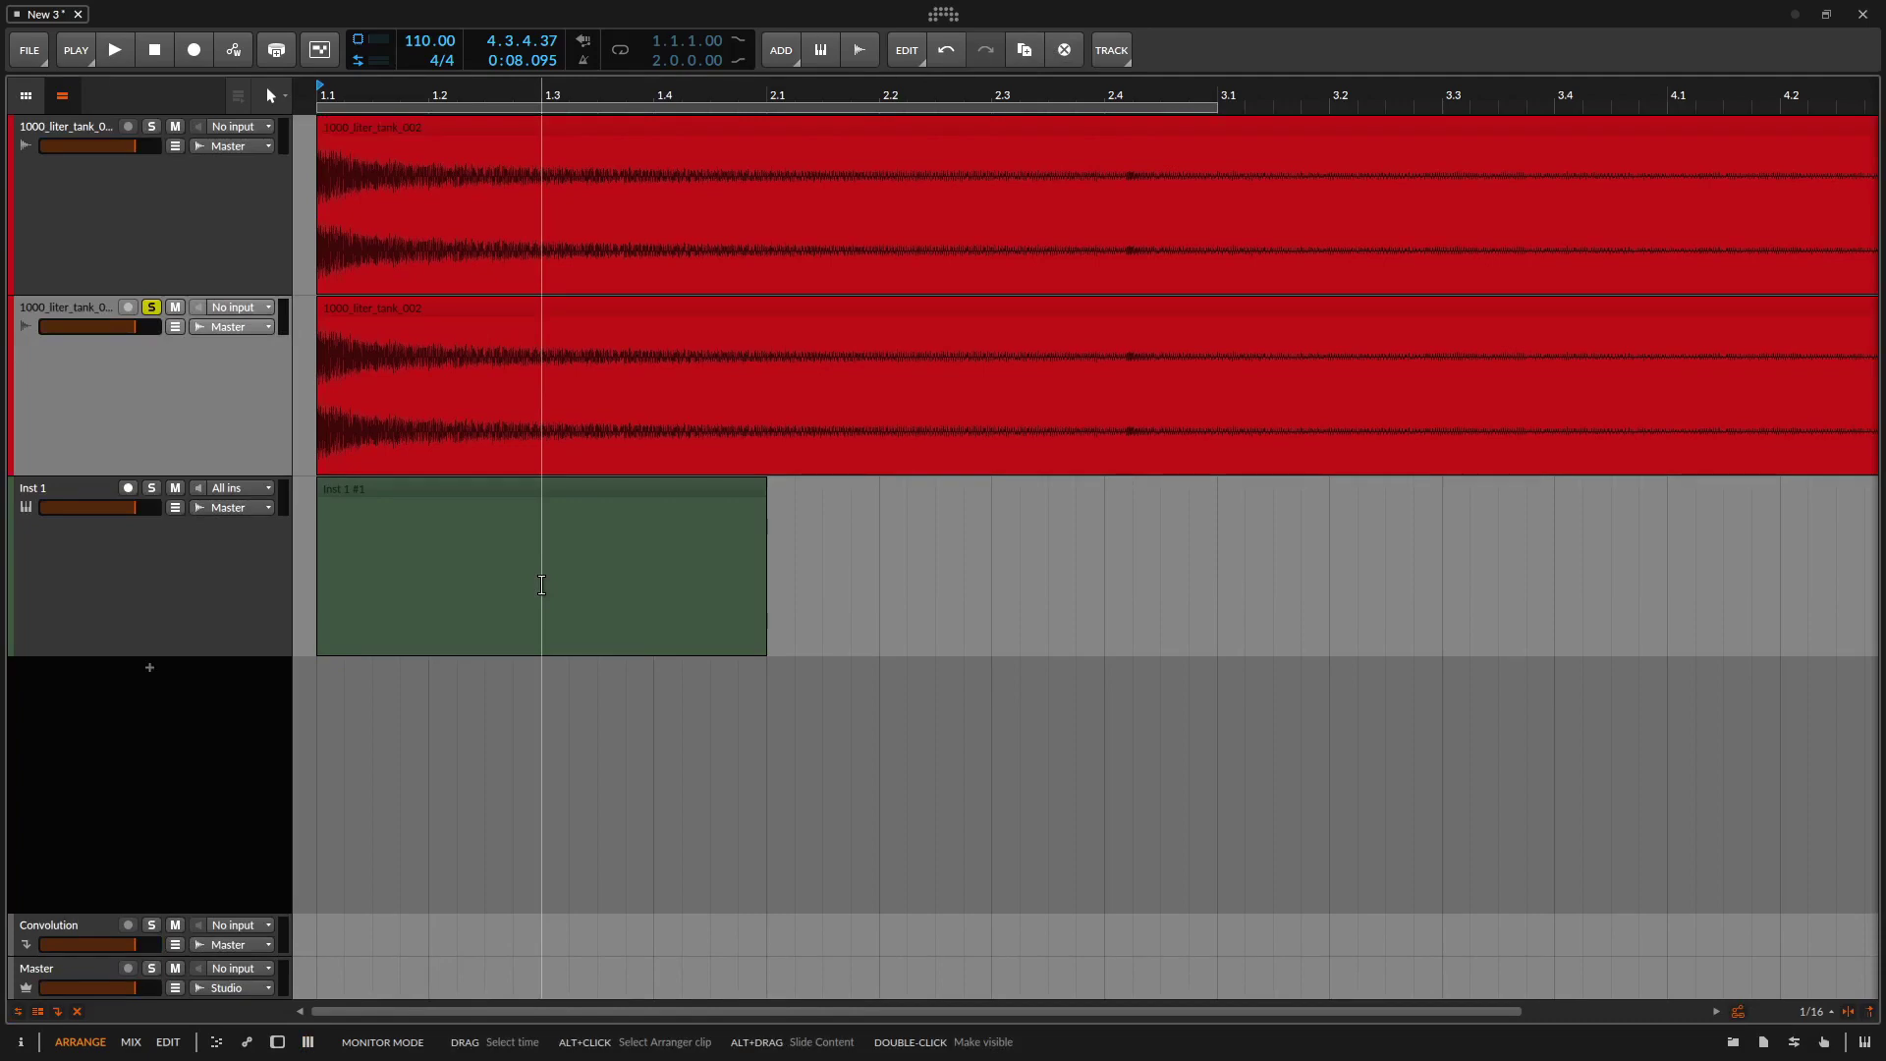
Convert the Inst 1 track to a hybrid track.
left_click(175, 583)
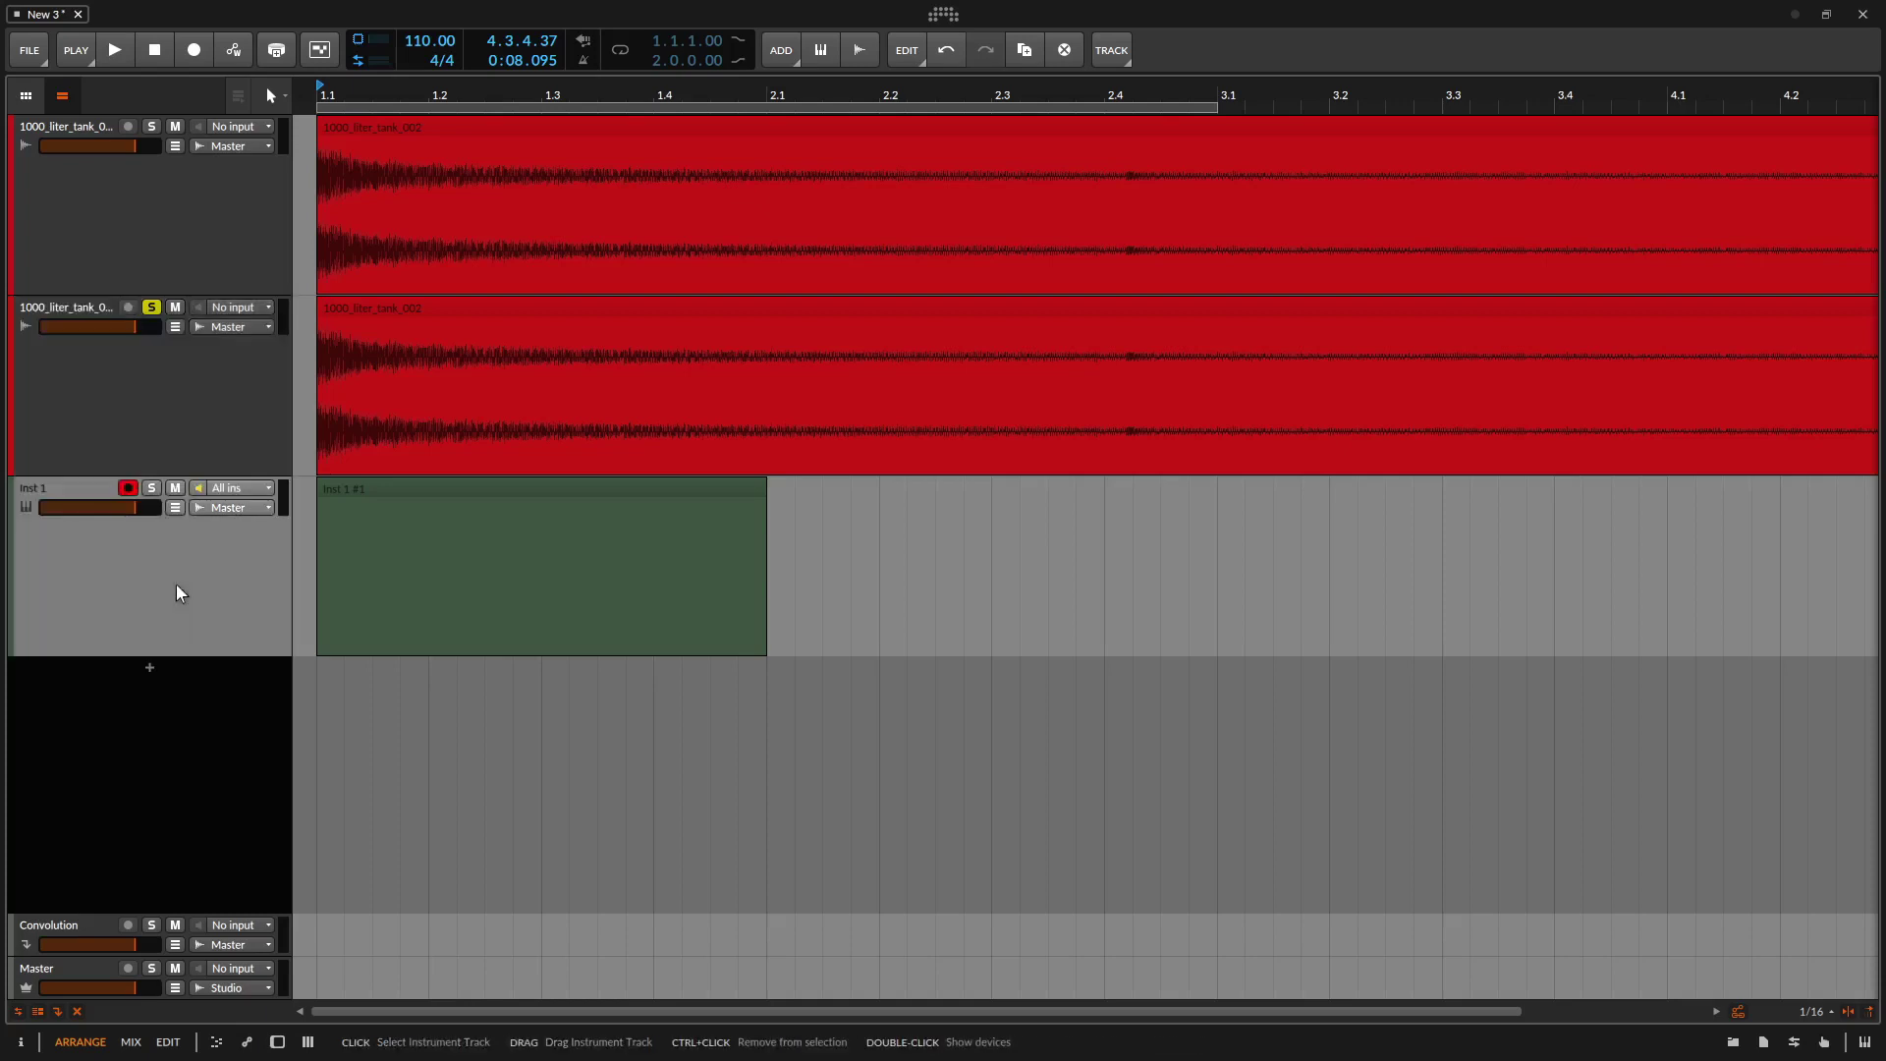
right_click(175, 583)
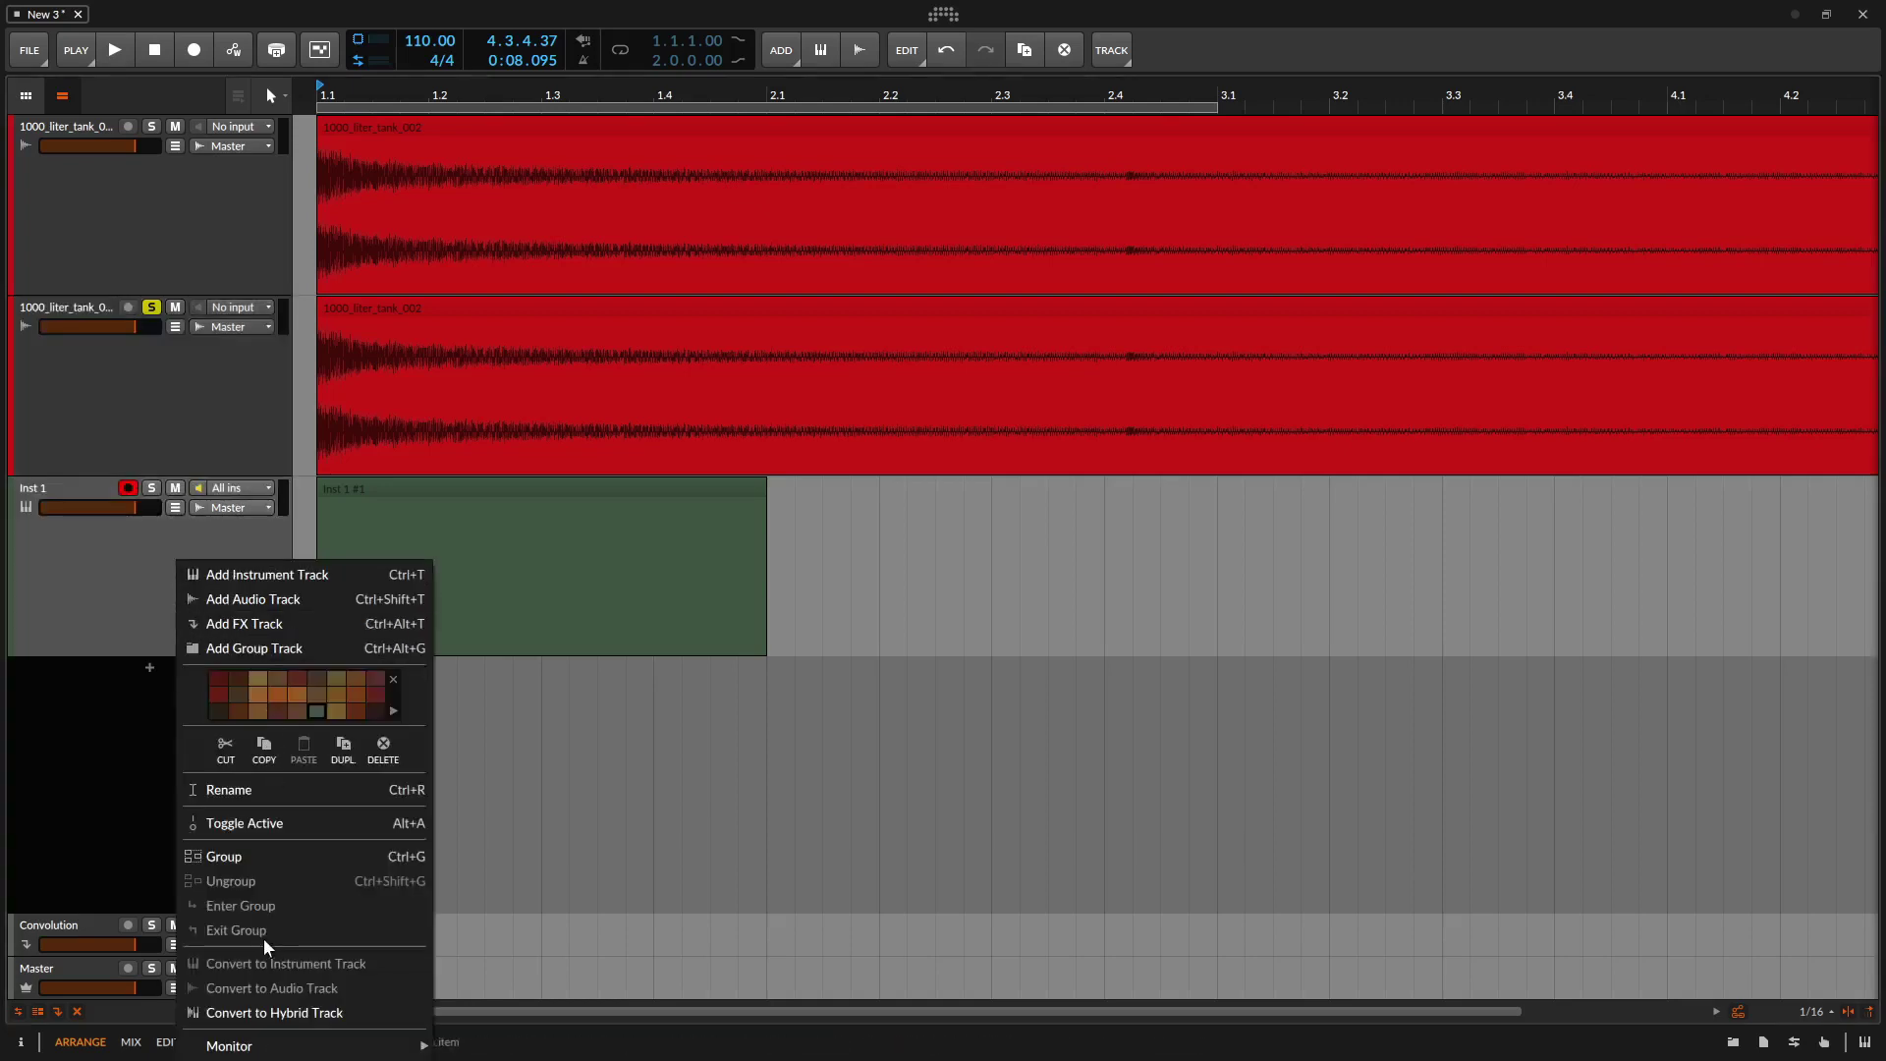
left_click(305, 1018)
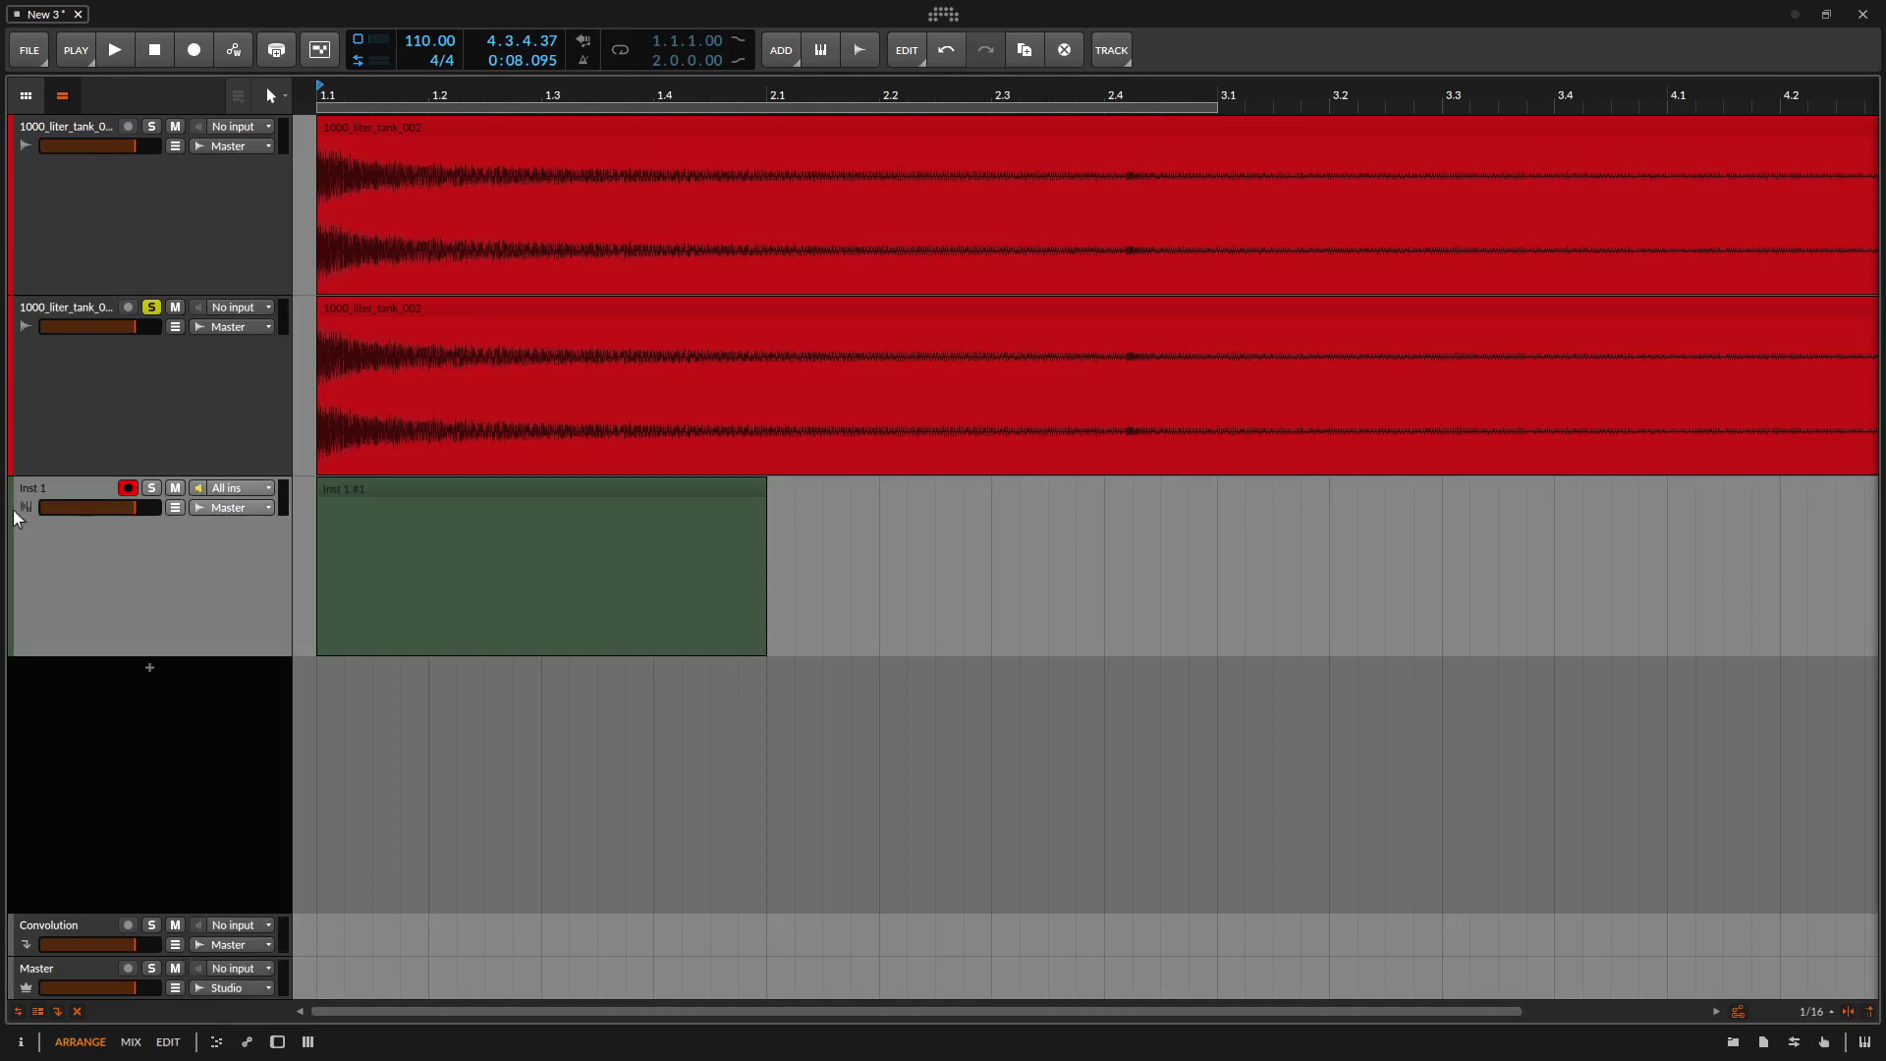